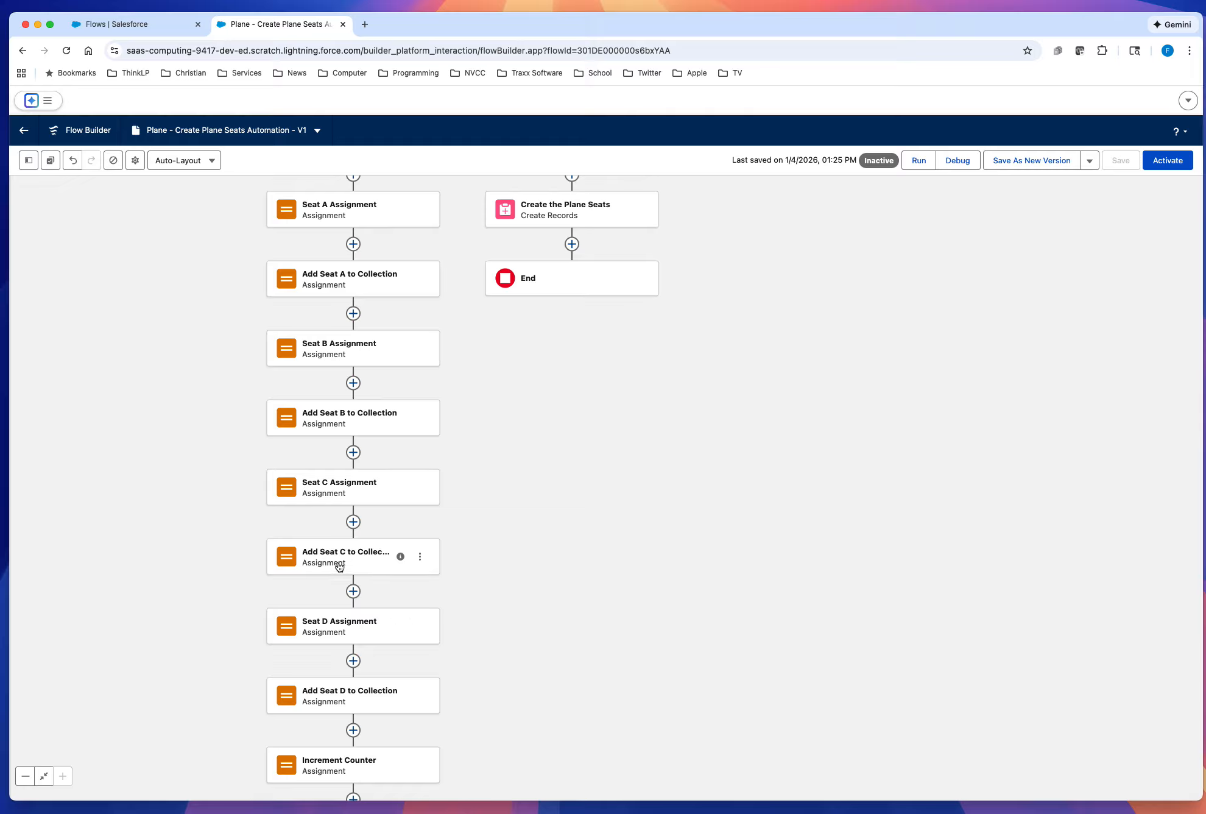
# Step: Review the variable values of the Seat C and Seat D assignments and their matching add-to-collection elements
pyautogui.click(369, 491)
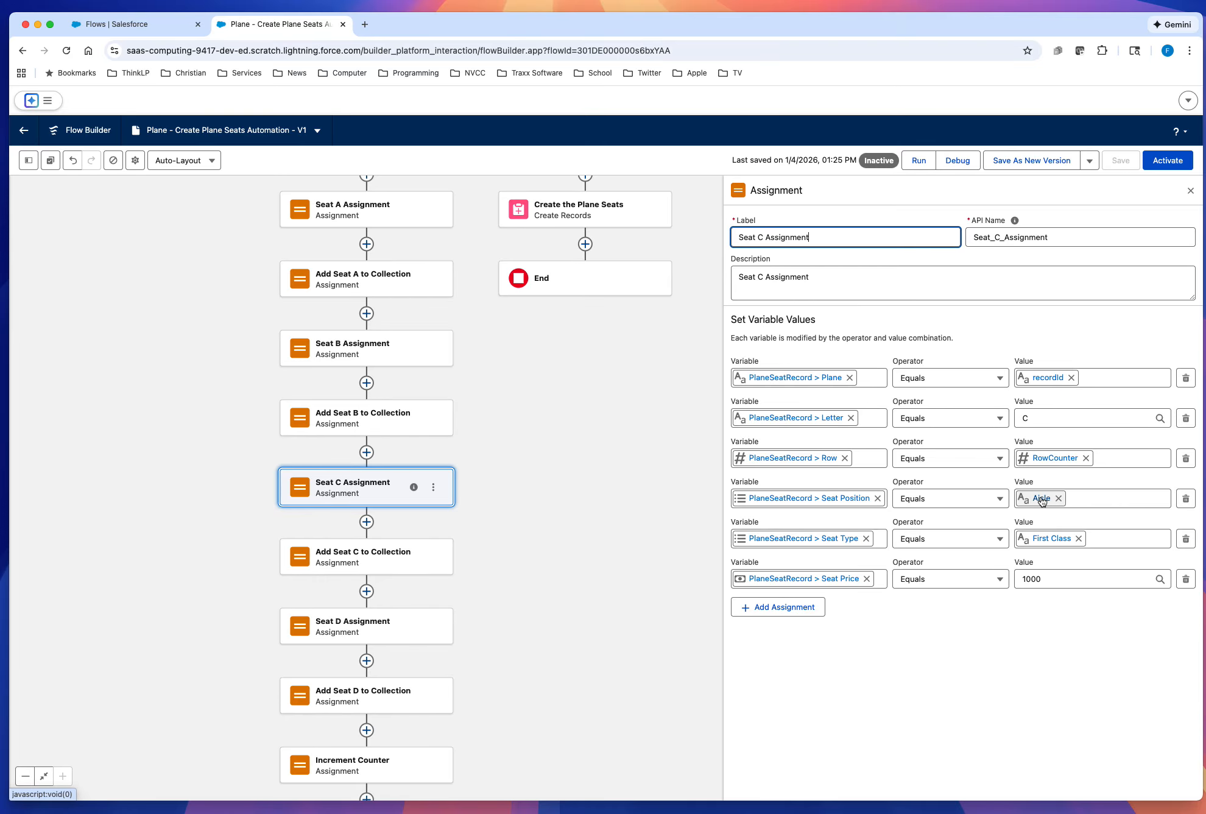
pyautogui.click(352, 561)
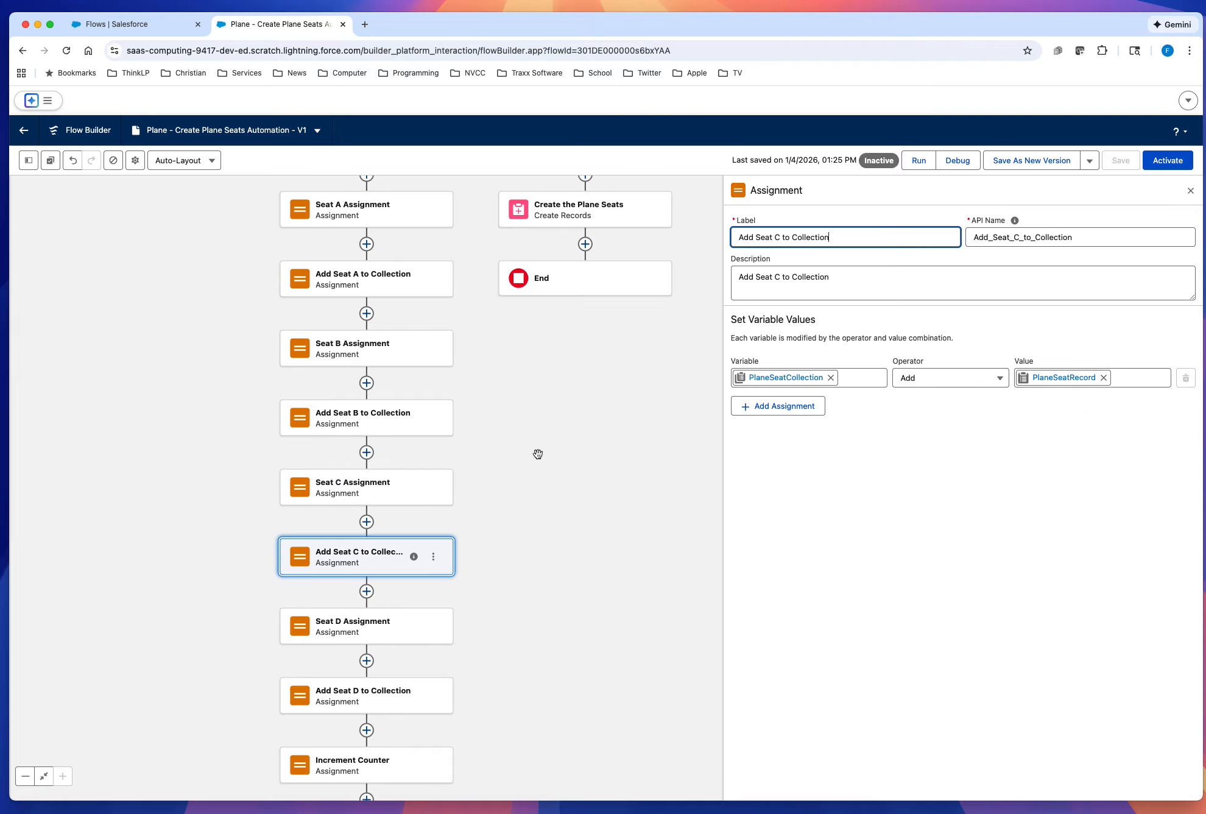
pyautogui.click(394, 626)
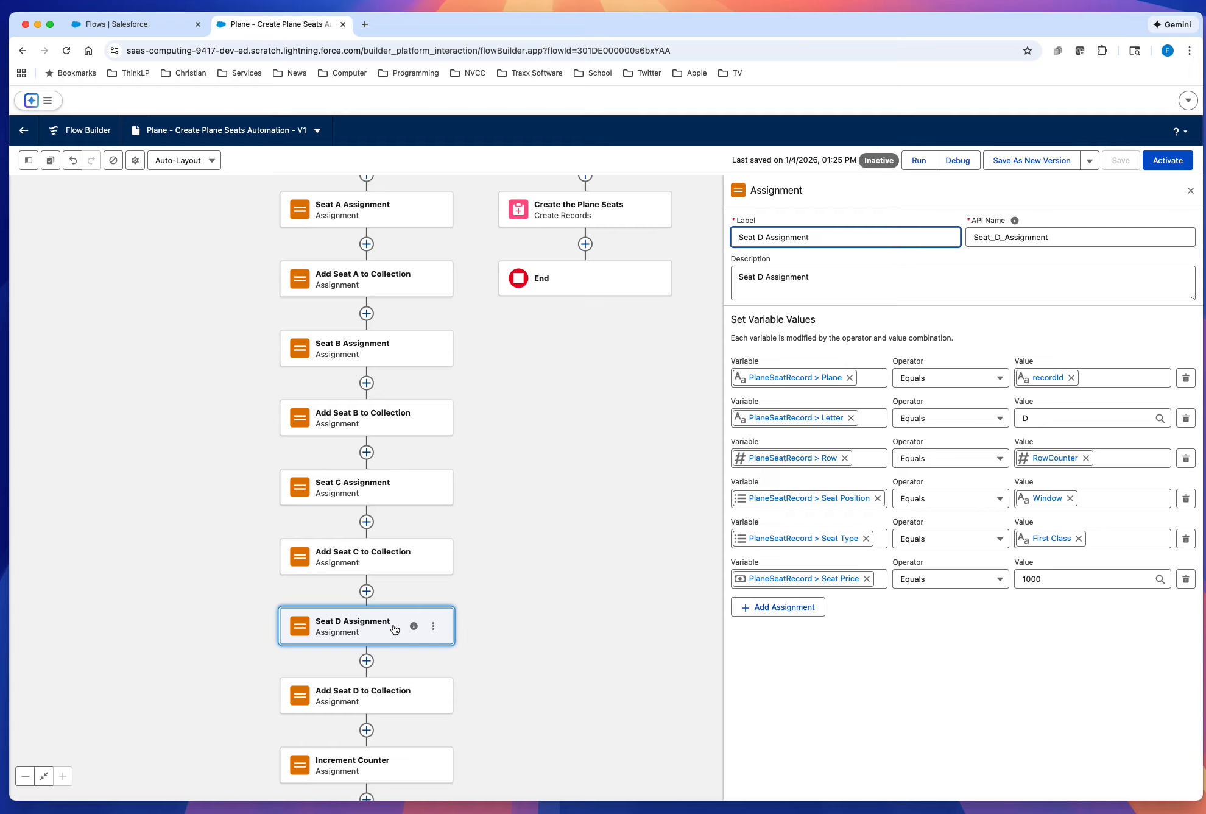
pyautogui.click(1037, 419)
pyautogui.click(1022, 694)
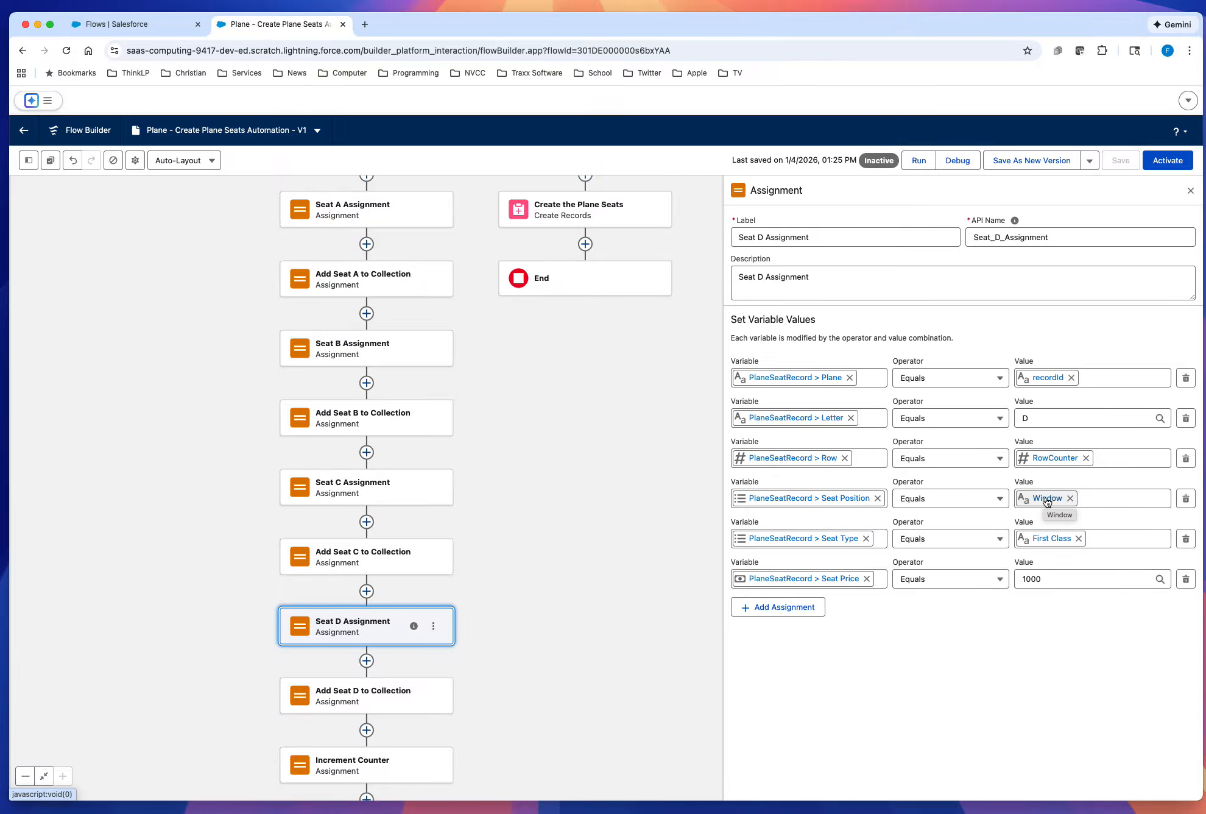
pyautogui.scroll(-3, 528, 673)
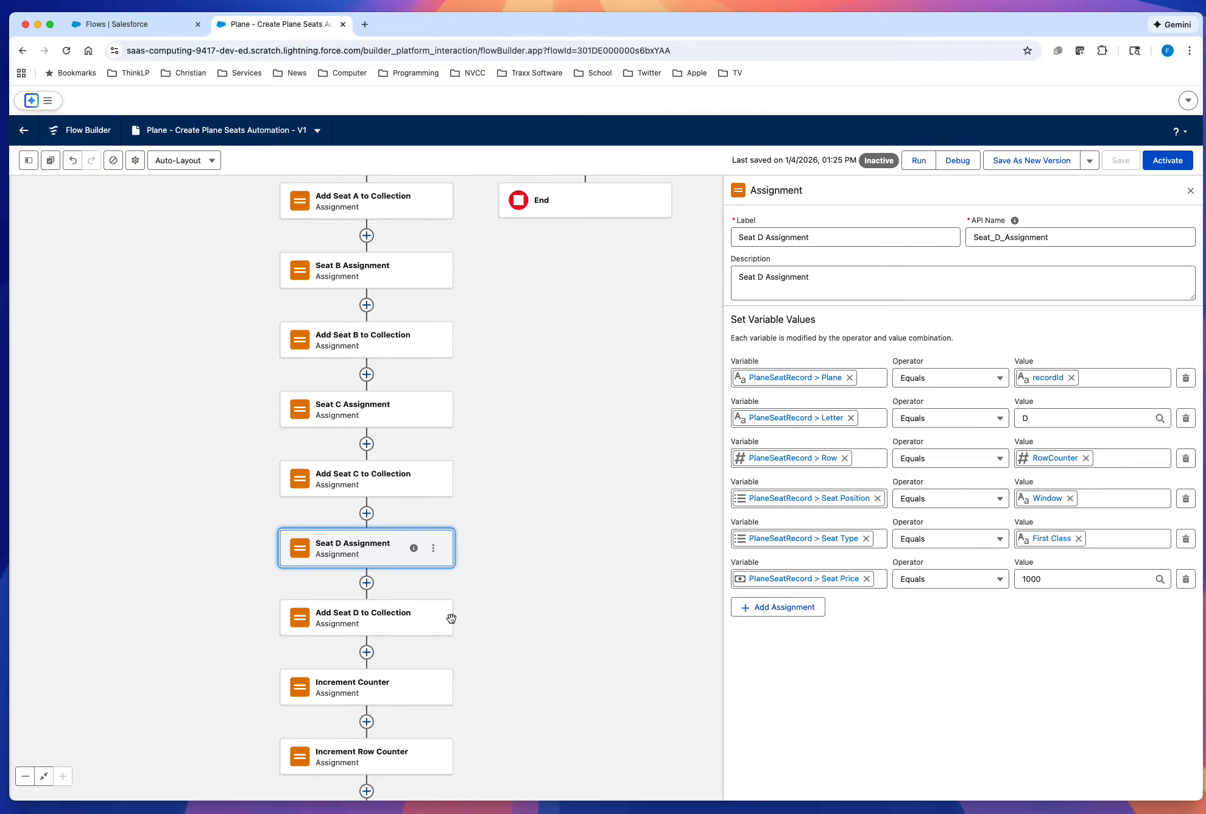
pyautogui.click(373, 628)
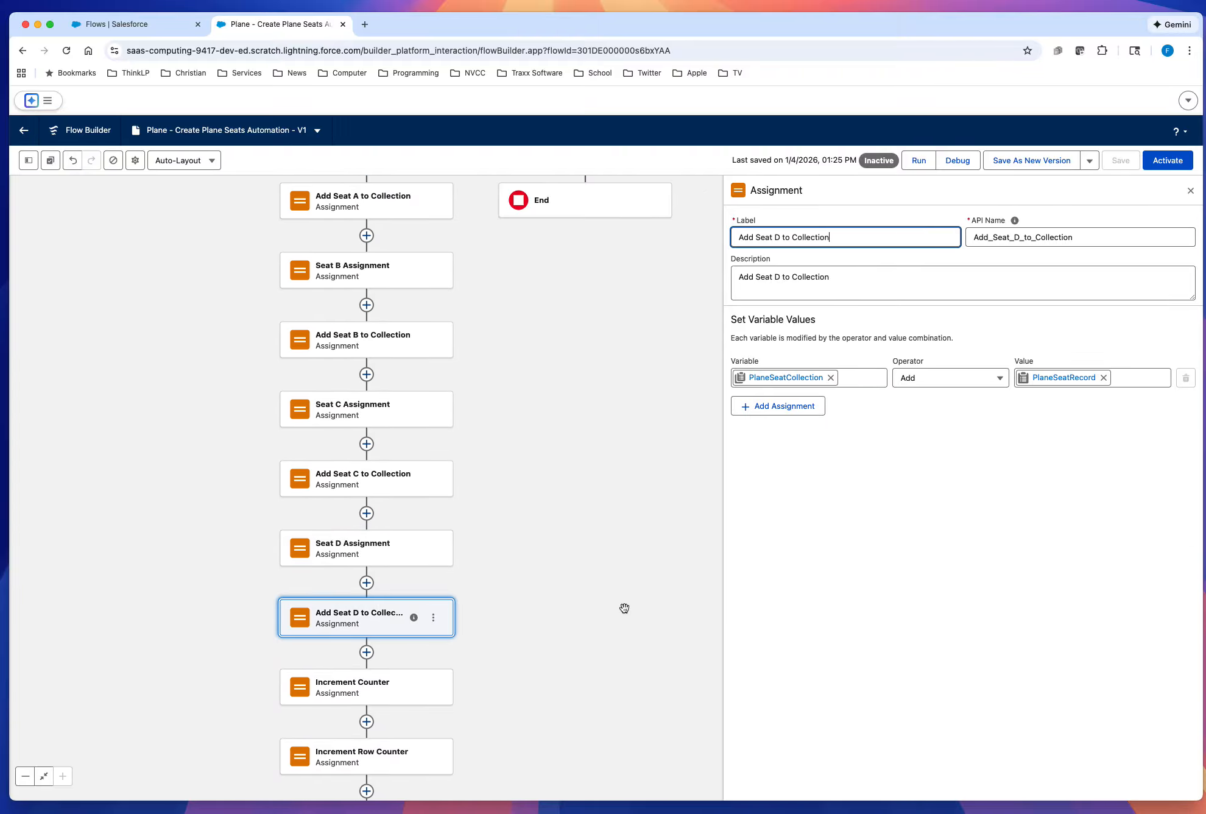
pyautogui.moveTo(624, 609); pyautogui.dragTo(602, 511)
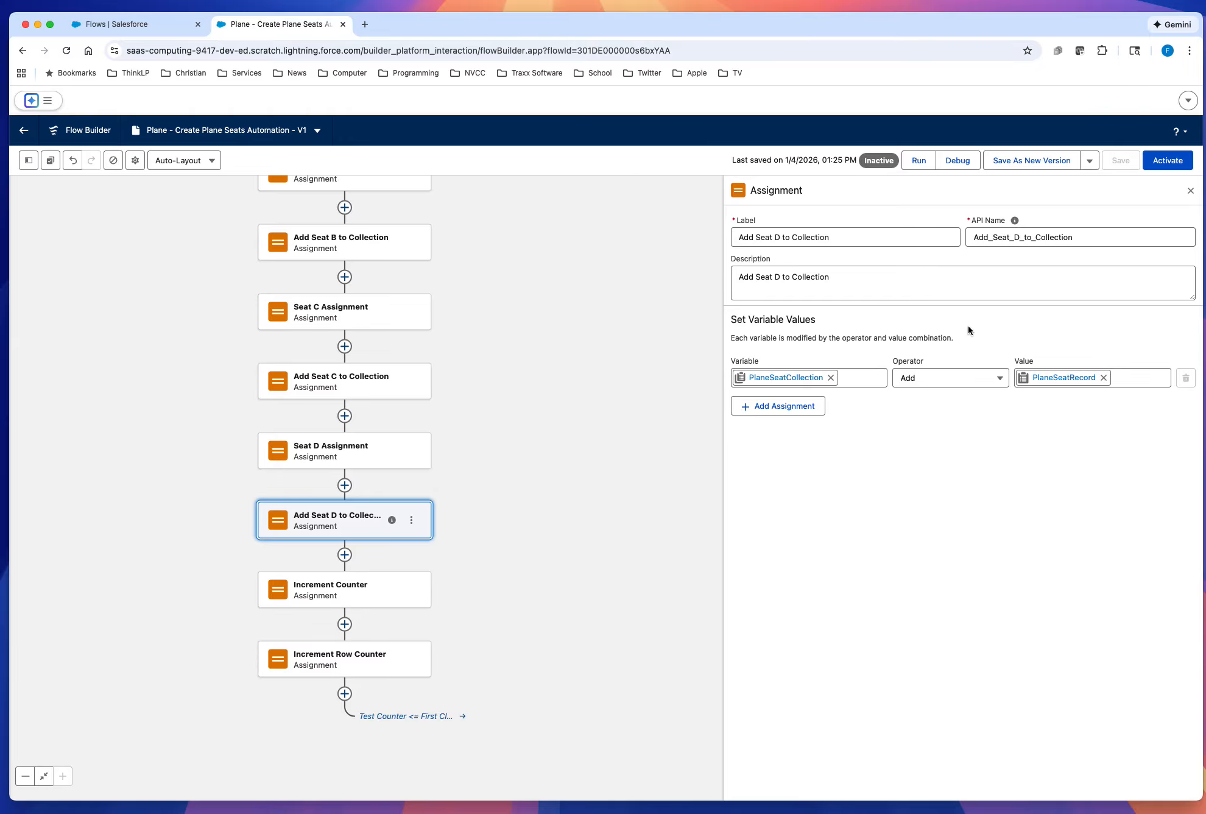
pyautogui.click(1192, 191)
# Step: Copy the Set Counter to 1 assignment and paste it on the Default Outcome path, before Create the Plane Seats
pyautogui.moveTo(799, 359); pyautogui.dragTo(840, 636)
pyautogui.moveTo(883, 349); pyautogui.dragTo(826, 430)
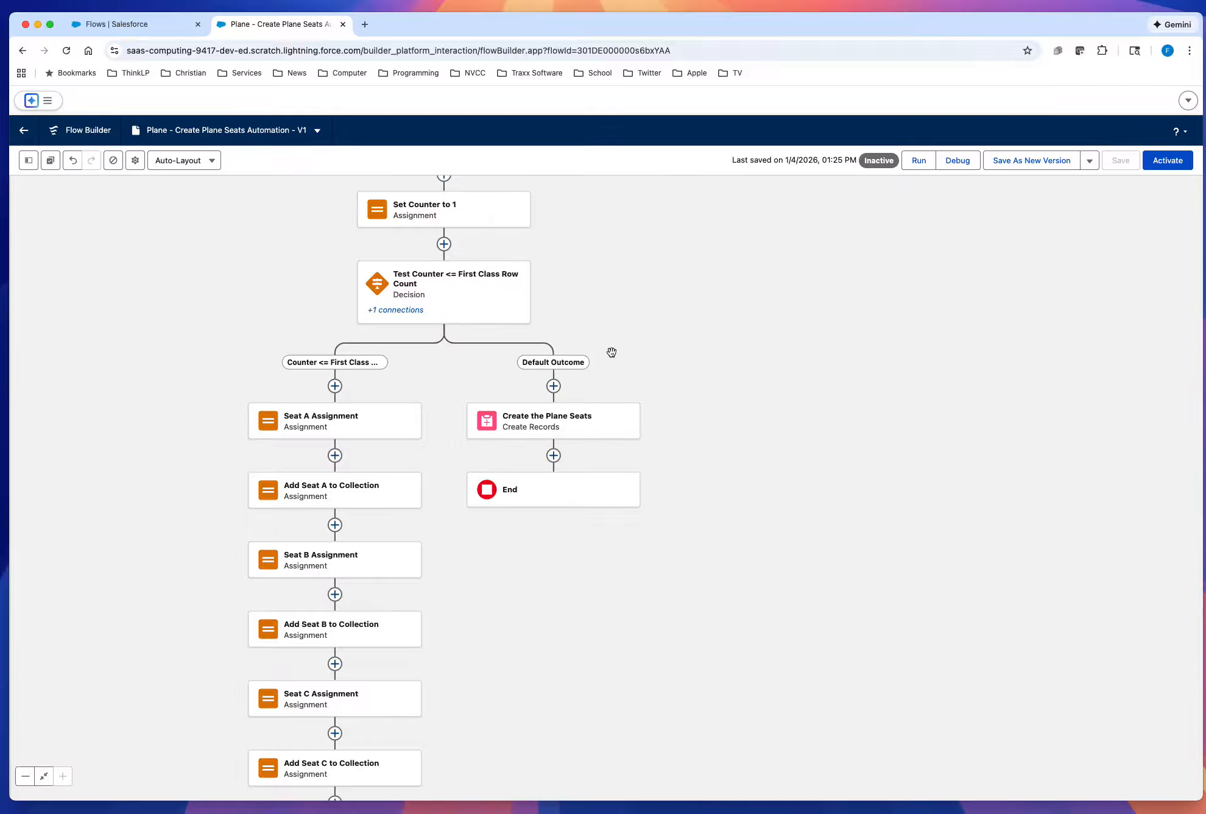
pyautogui.moveTo(821, 367); pyautogui.dragTo(834, 419)
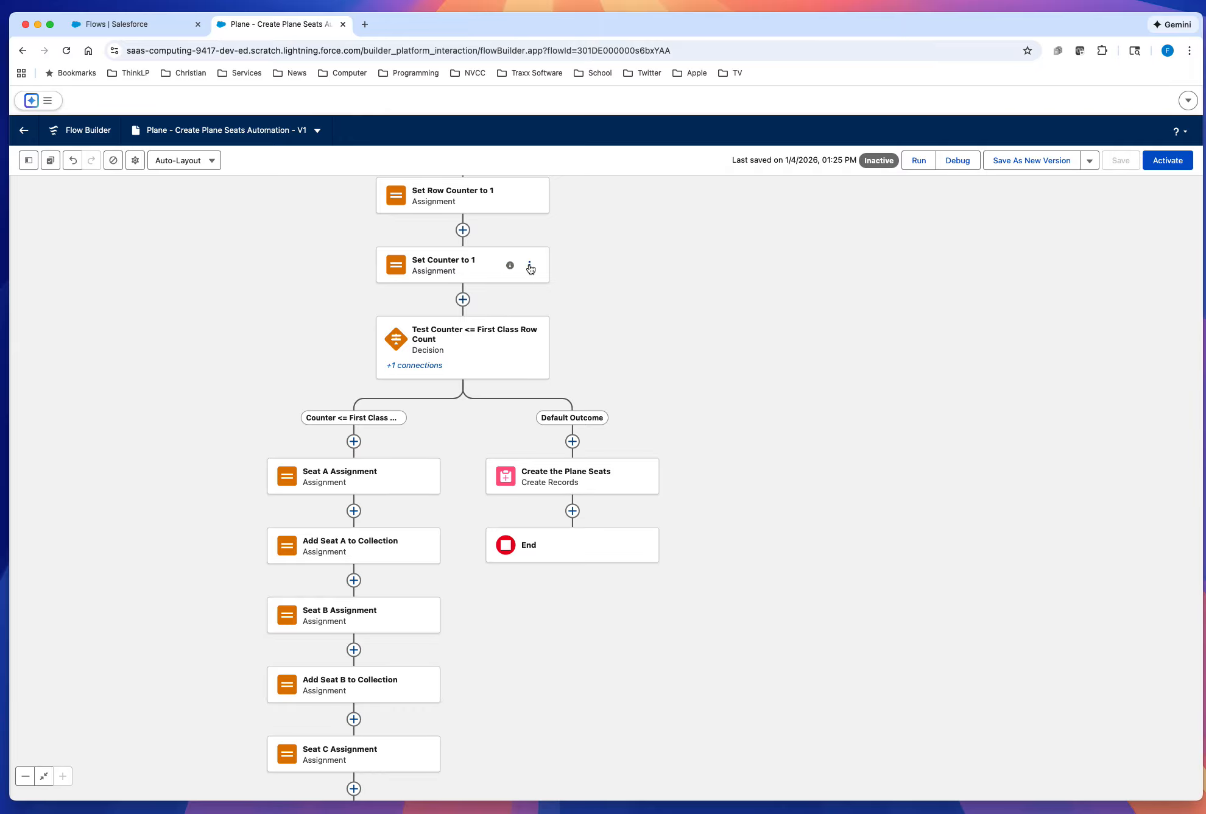
pyautogui.click(529, 266)
pyautogui.click(550, 290)
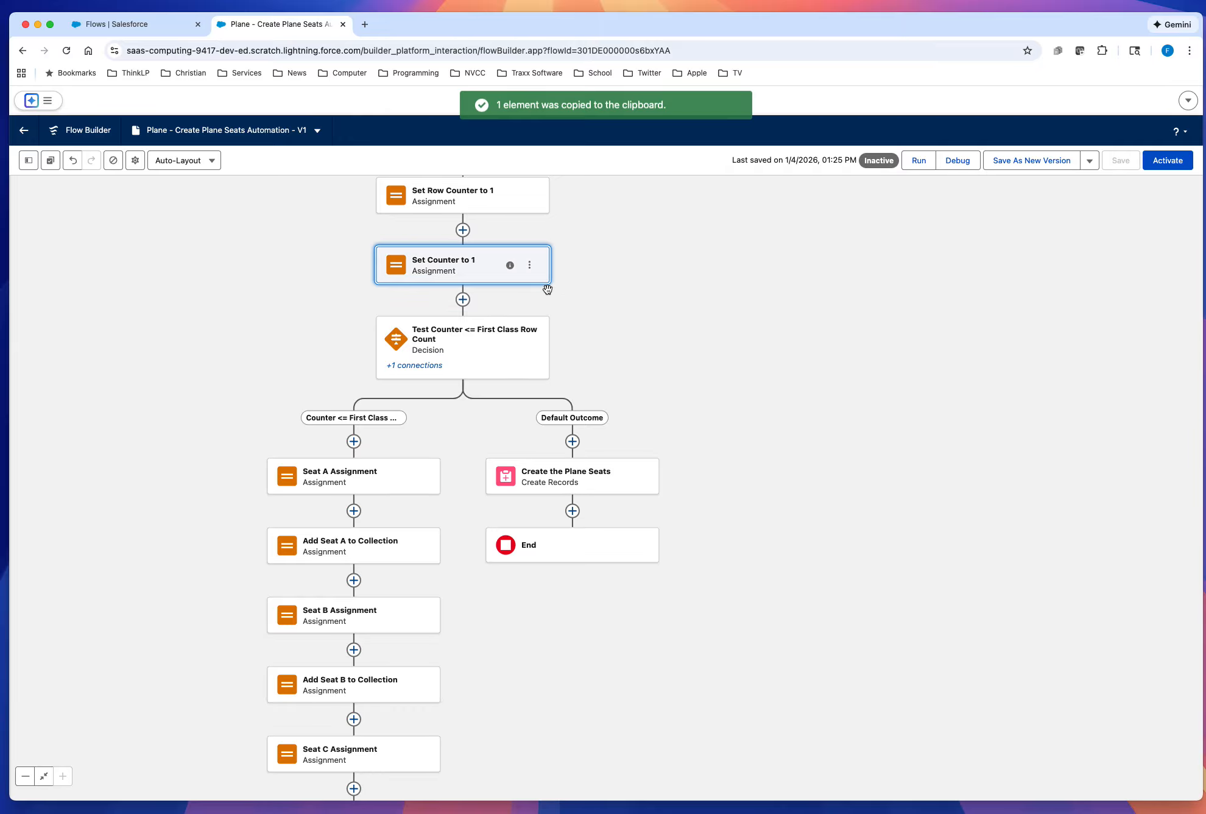
pyautogui.click(572, 441)
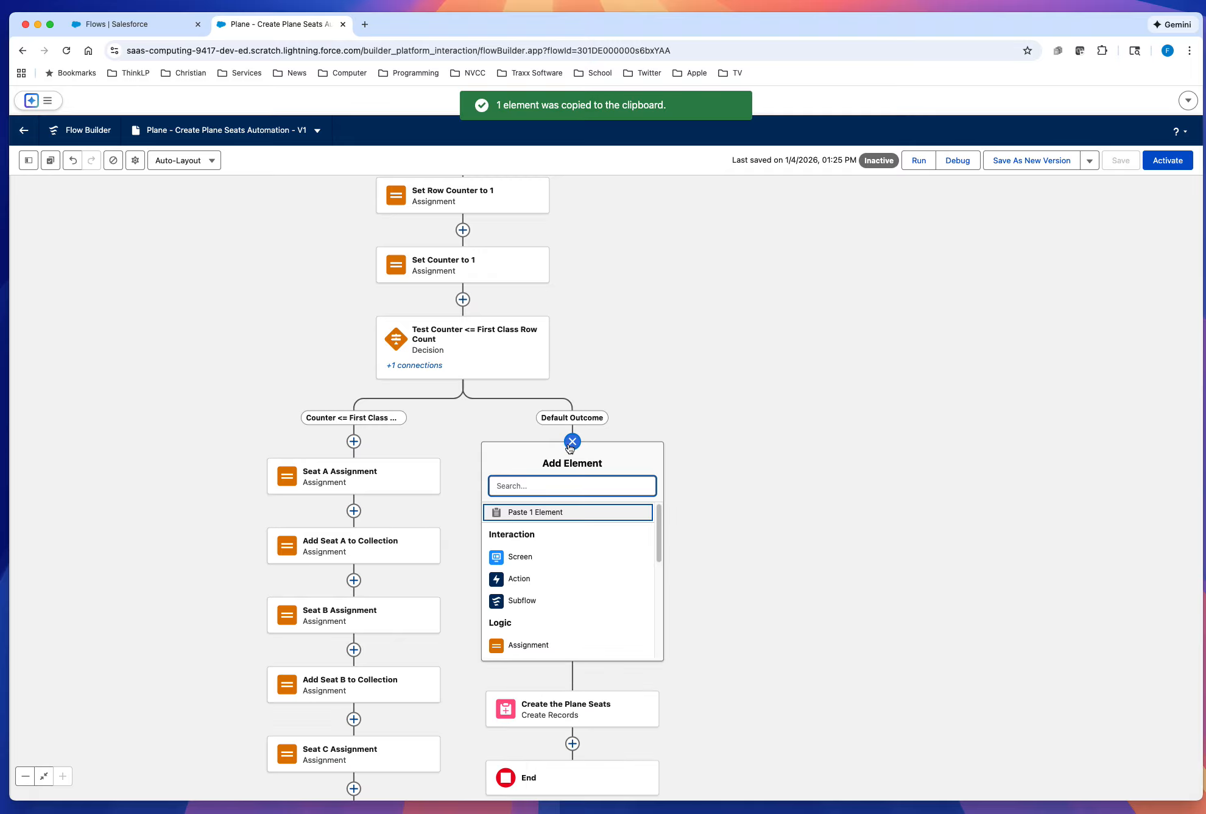
pyautogui.click(541, 513)
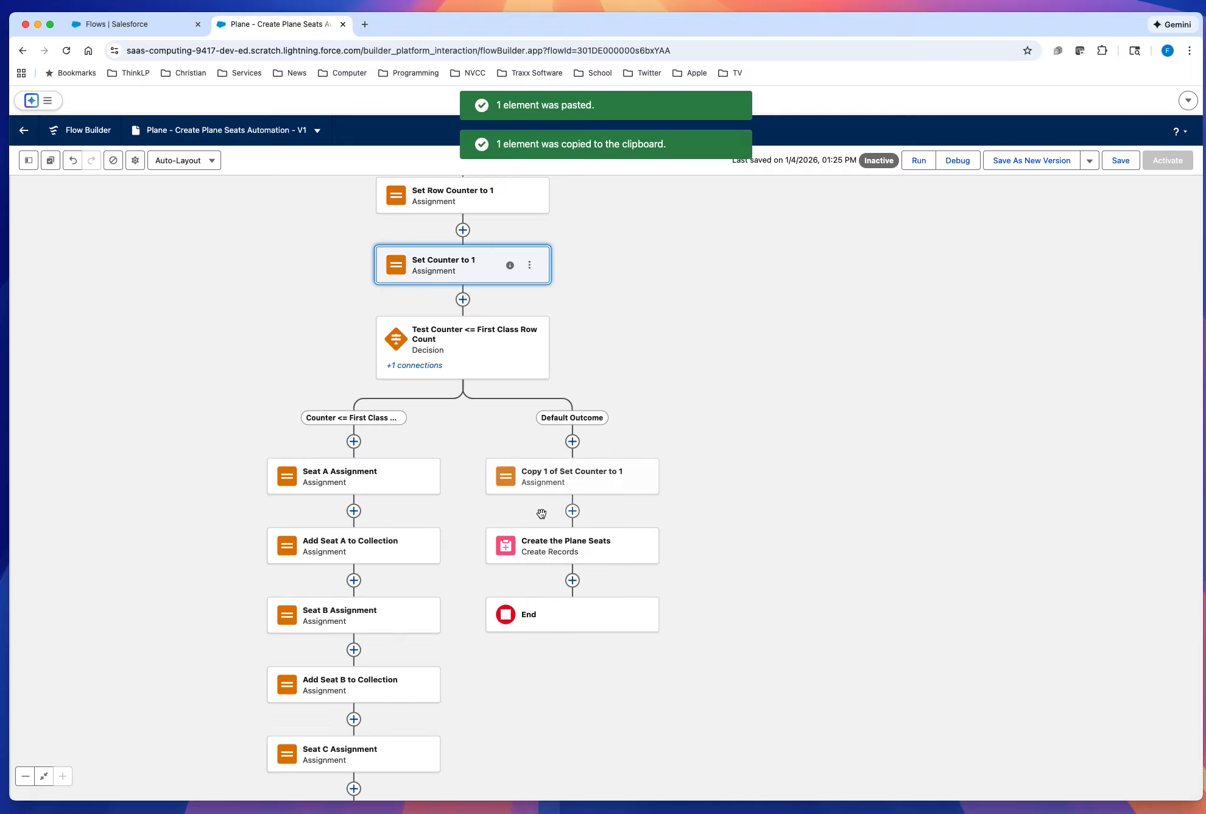
# Step: Relabel the pasted counter assignment as "Set Counter to 1 for Business Class"
pyautogui.click(583, 481)
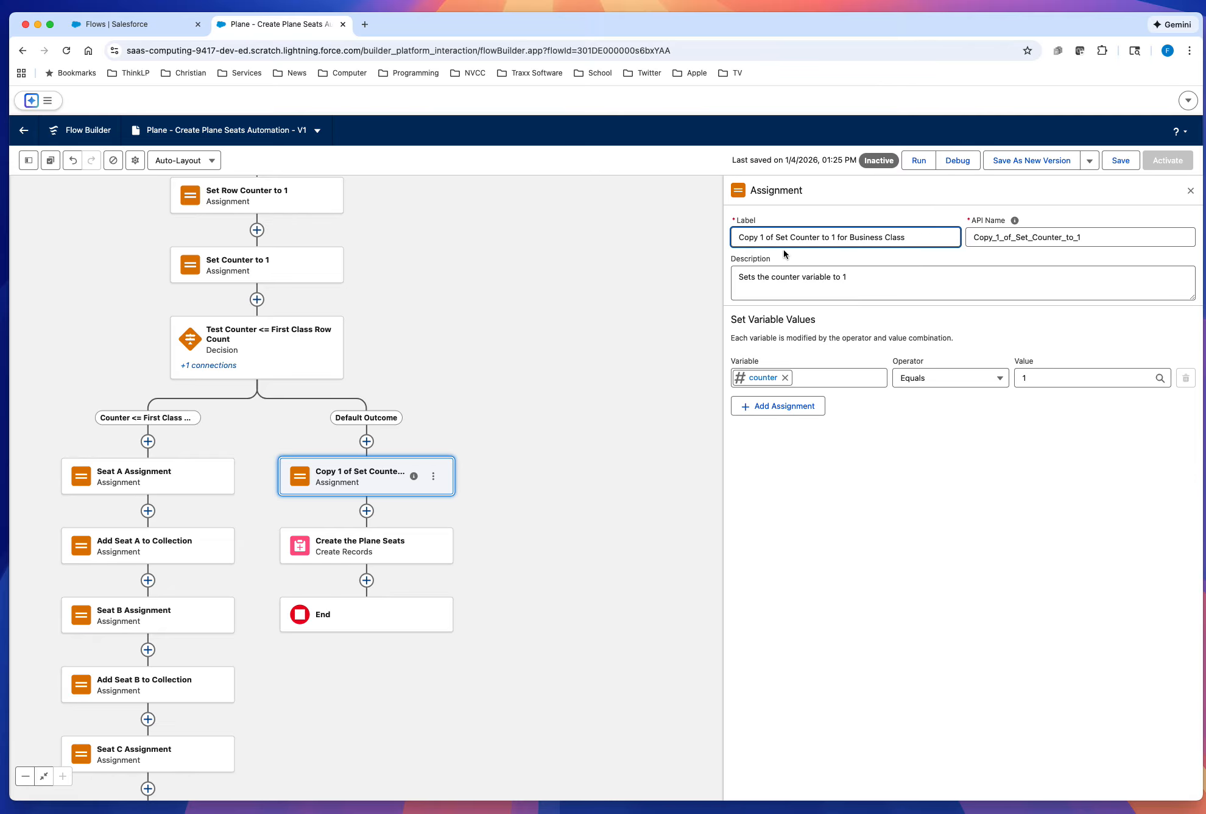
pyautogui.press('BackSpace')
pyautogui.press('BackSpace')
pyautogui.press('BackSpace')
pyautogui.press('BackSpace')
pyautogui.press('BackSpace')
pyautogui.press('BackSpace')
pyautogui.press('BackSpace')
pyautogui.press('BackSpace')
pyautogui.press('BackSpace')
pyautogui.press('BackSpace')
# Step: Replace the assignment's API name with Set_Counter_to_1_for_Business_Class and save the flow
pyautogui.moveTo(1129, 236); pyautogui.dragTo(969, 235)
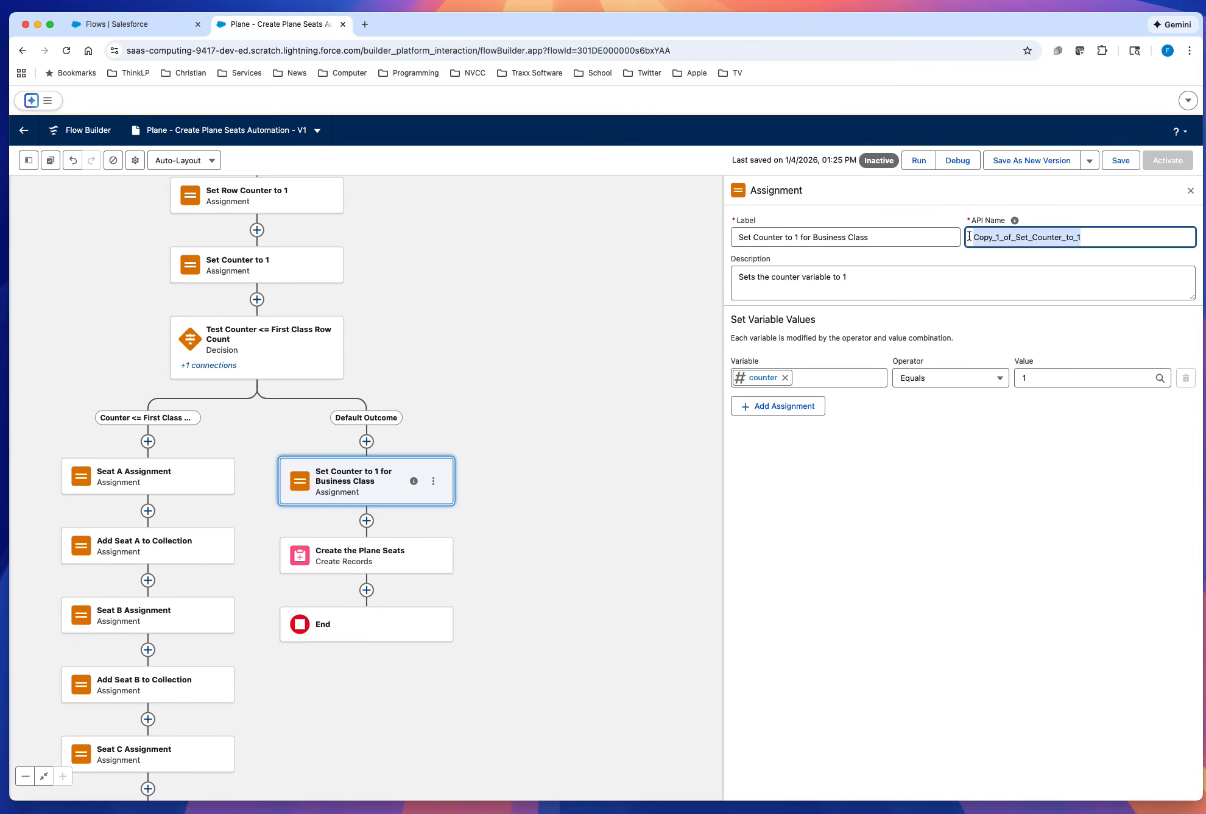
pyautogui.press('BackSpace')
pyautogui.click(912, 236)
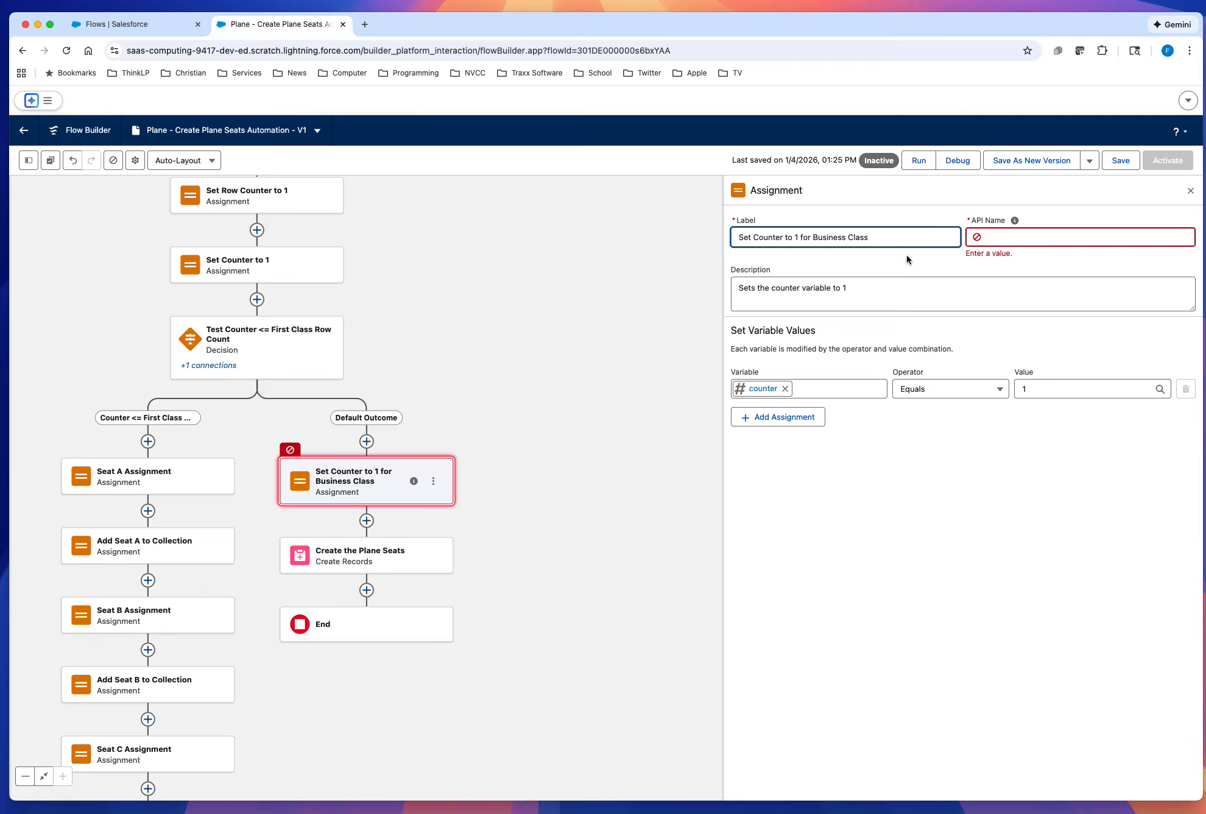
pyautogui.click(1014, 220)
pyautogui.click(1072, 262)
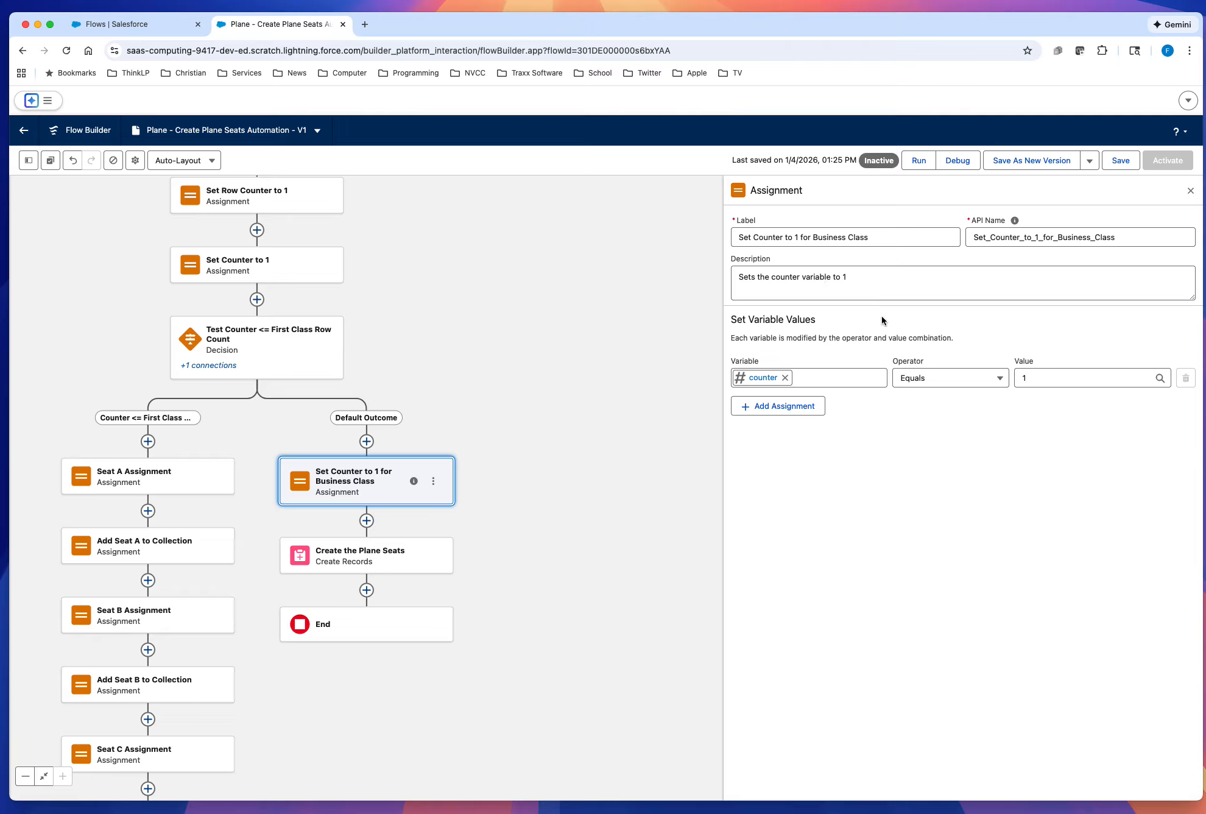
pyautogui.click(1118, 161)
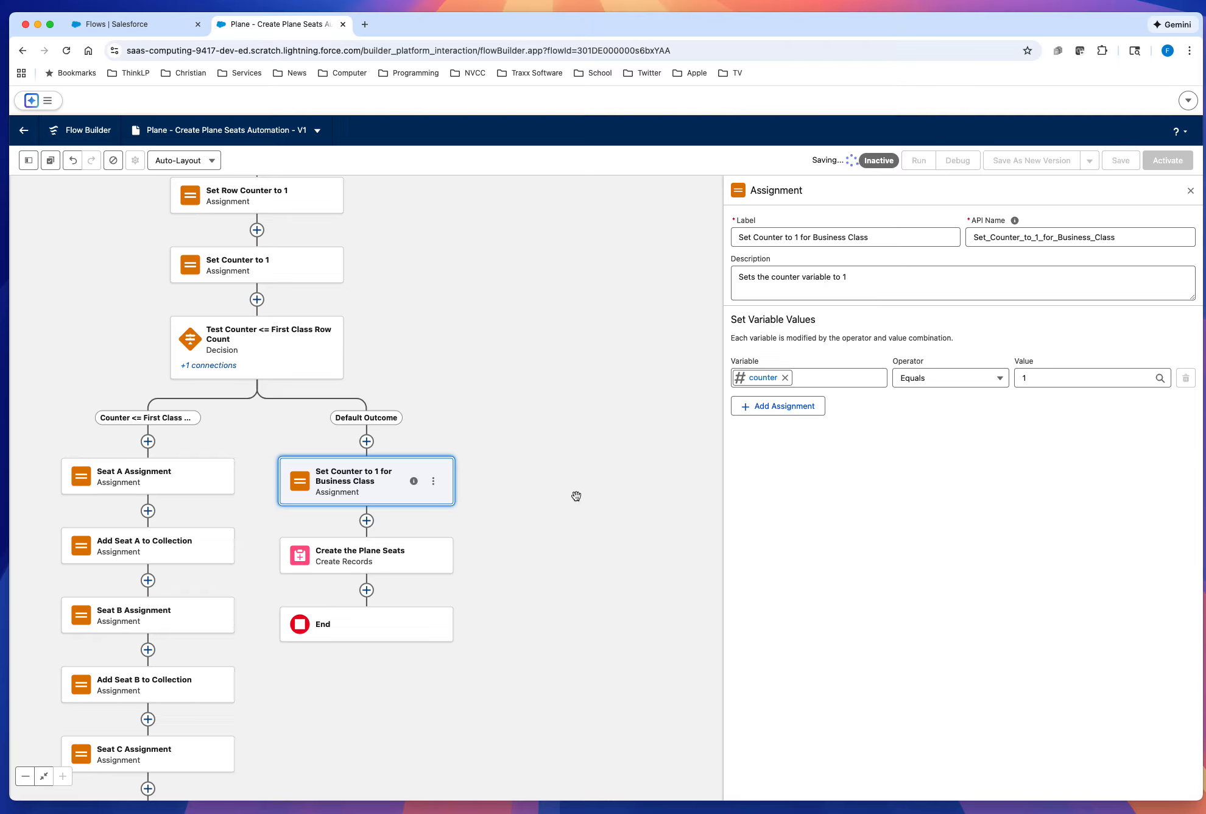
pyautogui.click(1191, 192)
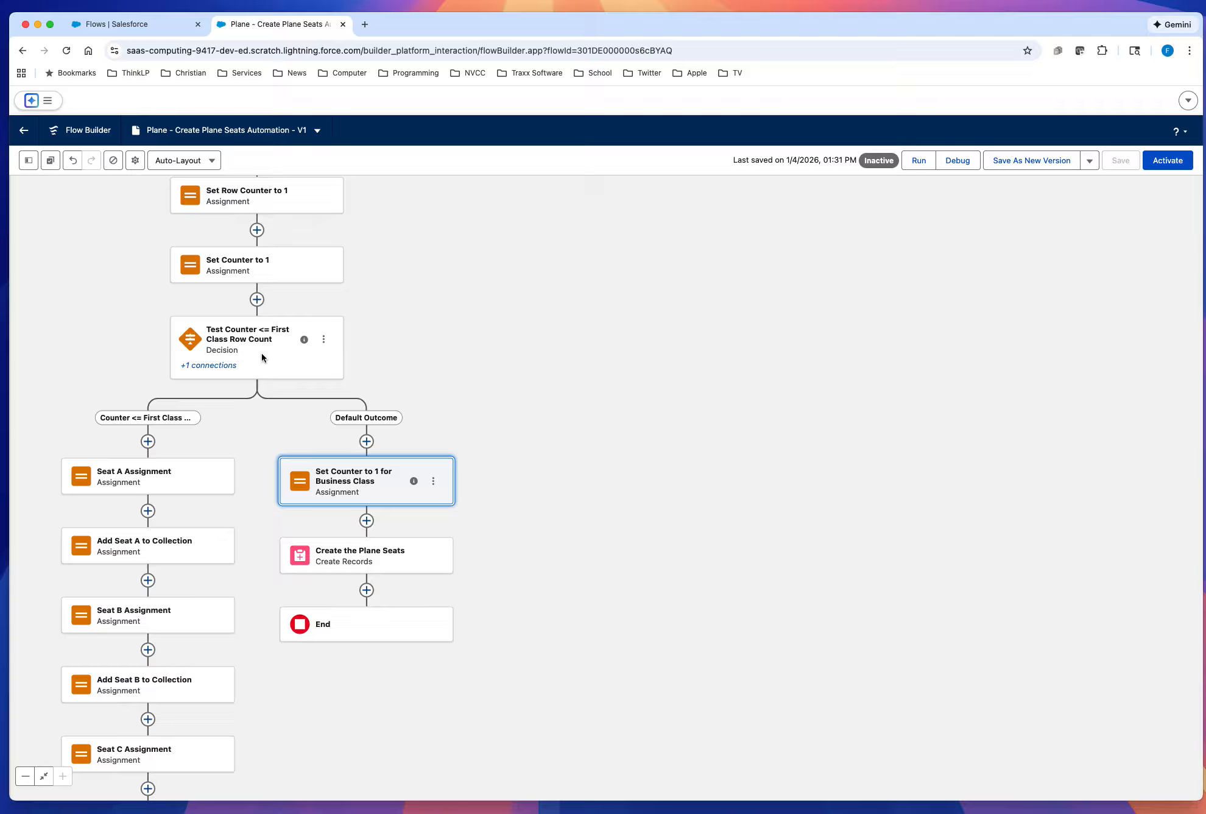
# Step: Copy the Test Counter <= First Class Row Count decision and paste it after Set Counter to 1 for Business Class
pyautogui.click(324, 340)
pyautogui.click(345, 365)
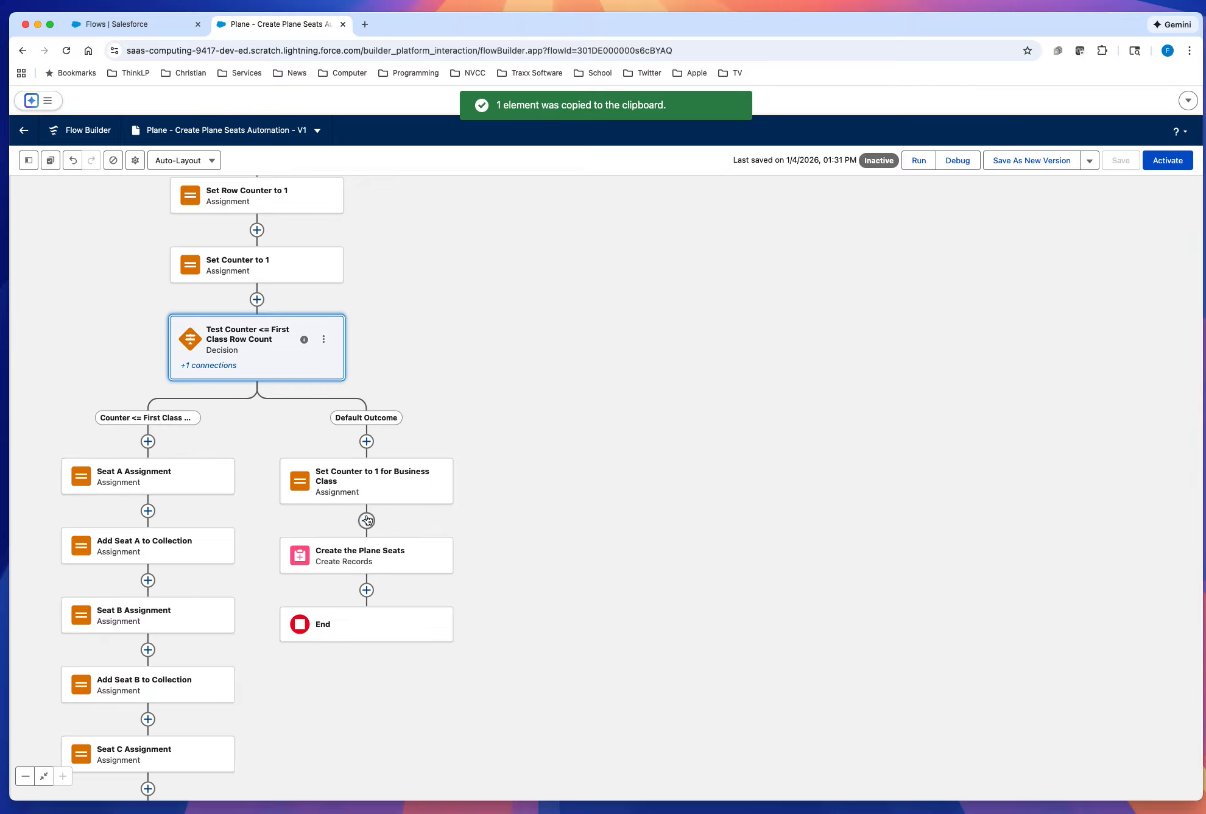
pyautogui.click(367, 520)
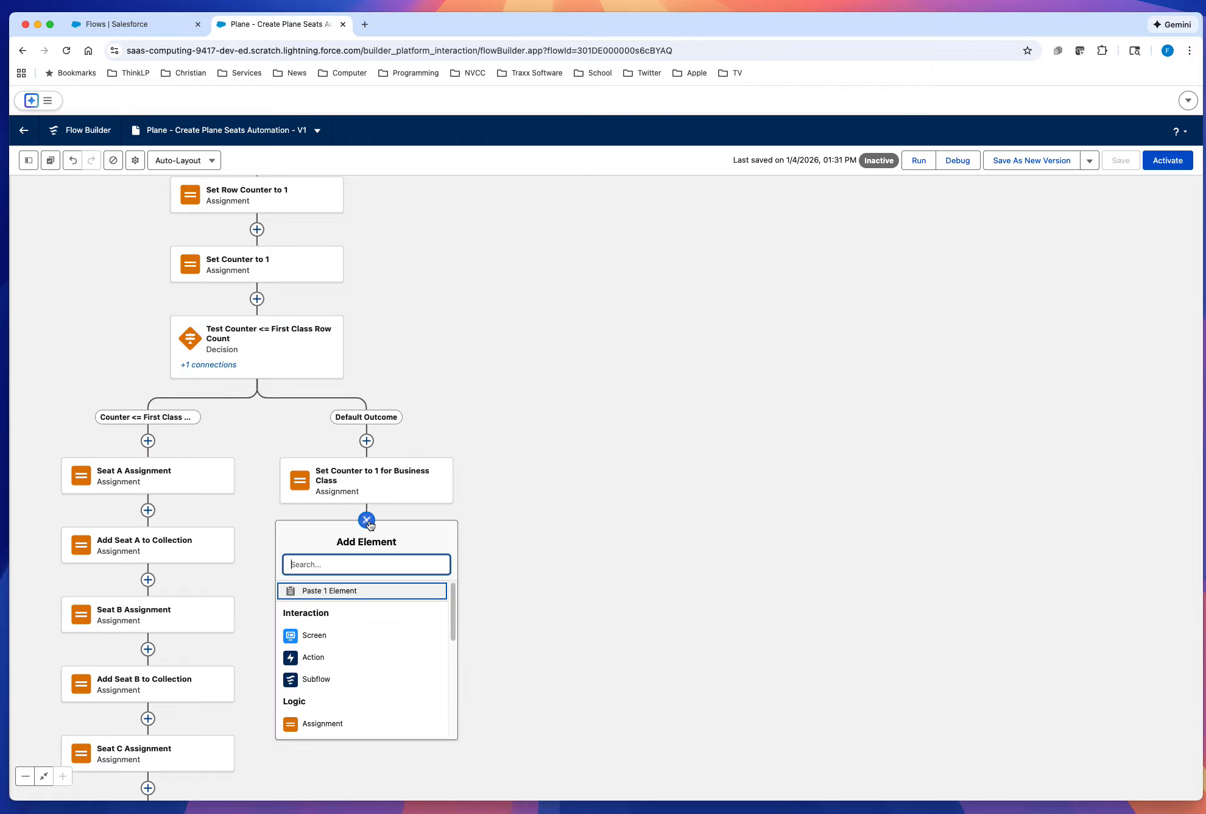
pyautogui.click(346, 589)
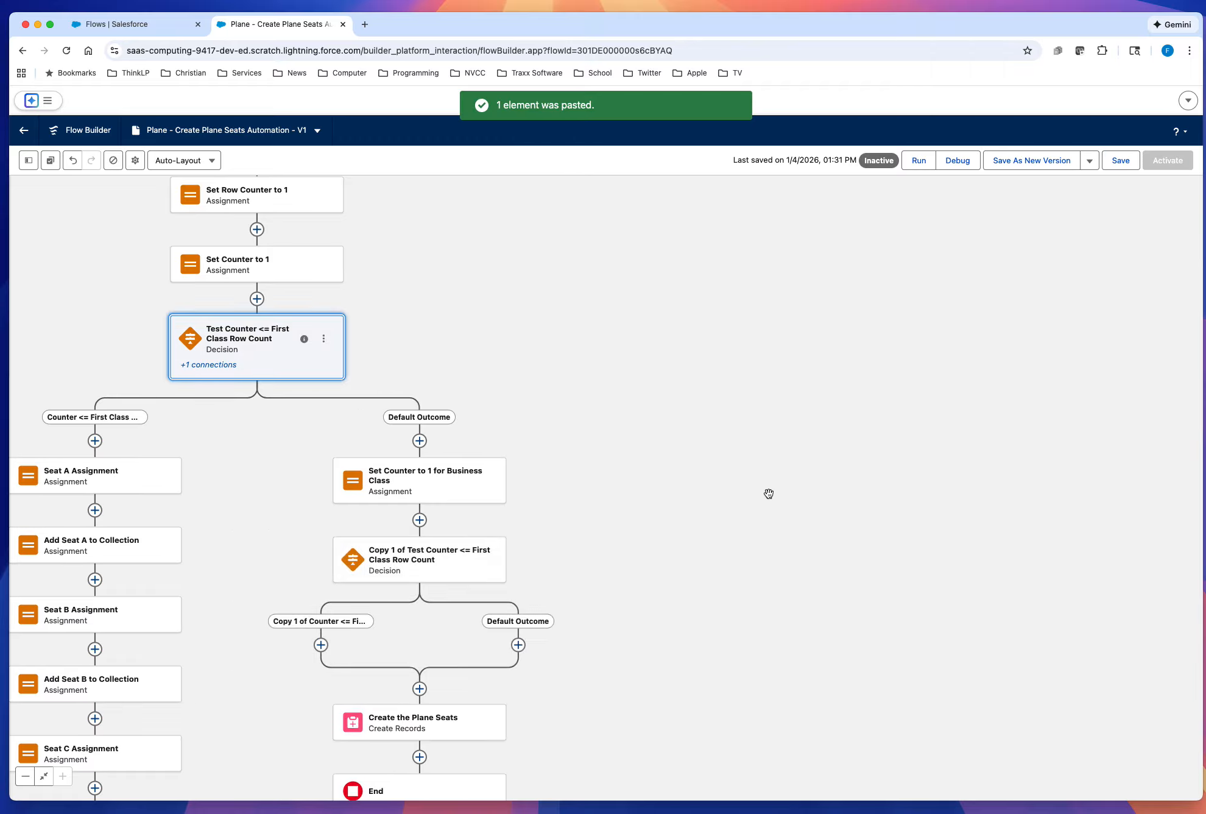
# Step: Relabel the pasted decision as "Test Counter <= Business Class Row Count"
pyautogui.moveTo(759, 493); pyautogui.dragTo(834, 370)
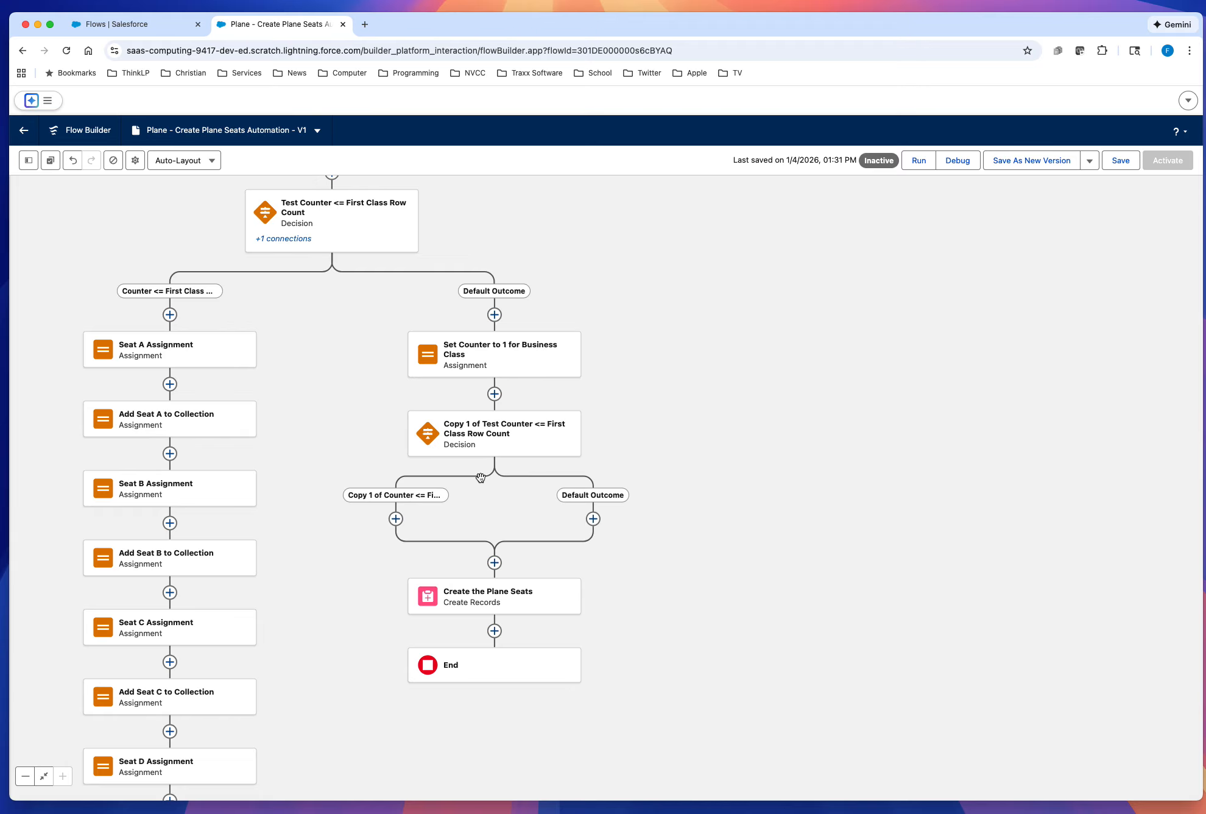
pyautogui.click(487, 434)
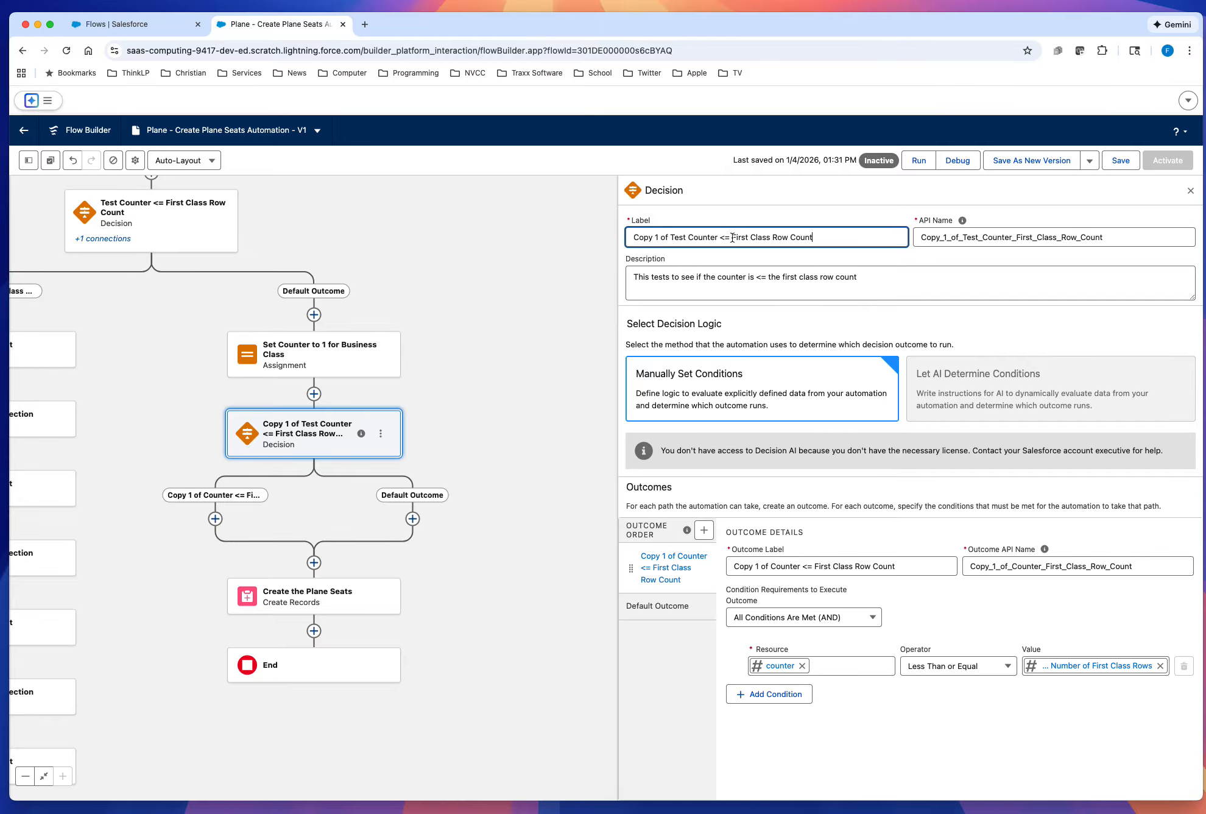
pyautogui.moveTo(732, 237); pyautogui.dragTo(768, 235)
pyautogui.write('Business Class')
pyautogui.moveTo(671, 237); pyautogui.dragTo(623, 244)
pyautogui.press('BackSpace')
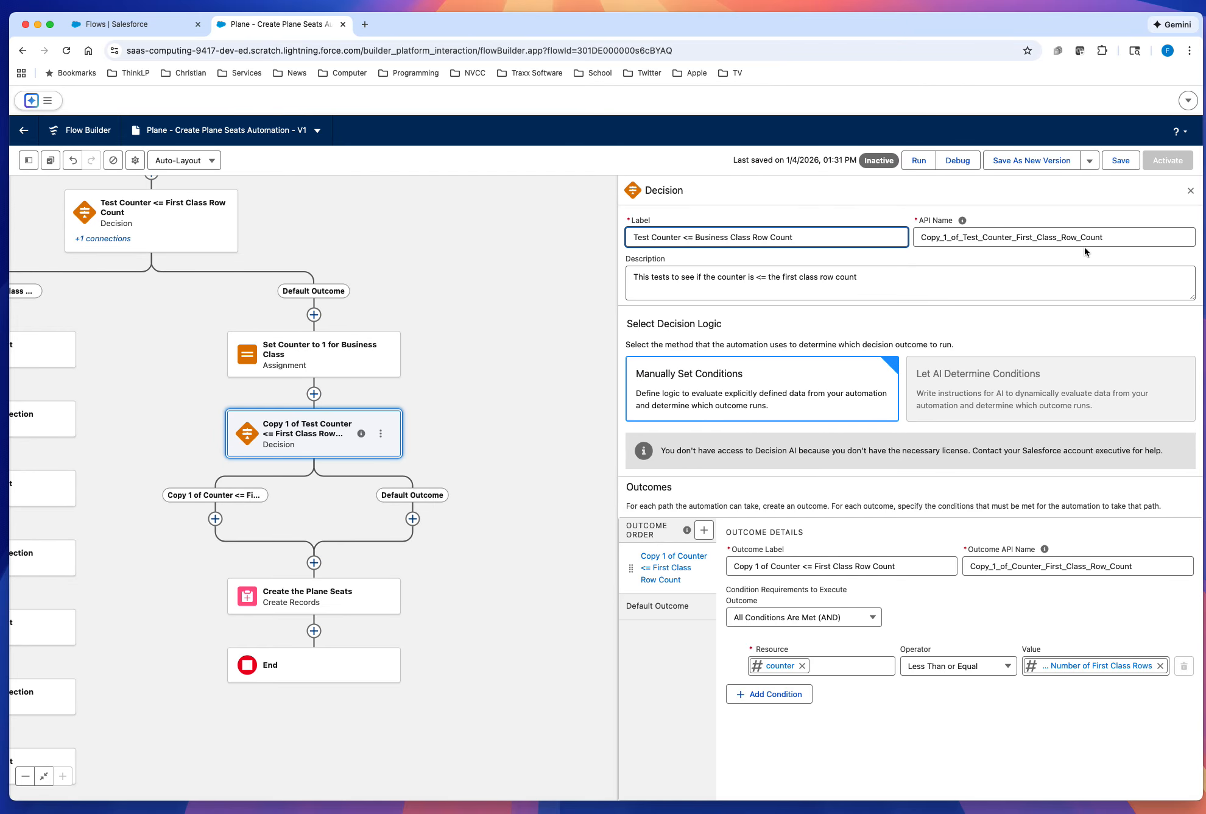
# Step: Replace the decision's API name with Test_Counter_Business_Class_Row_Count
pyautogui.moveTo(1127, 236); pyautogui.dragTo(915, 231)
pyautogui.press('BackSpace')
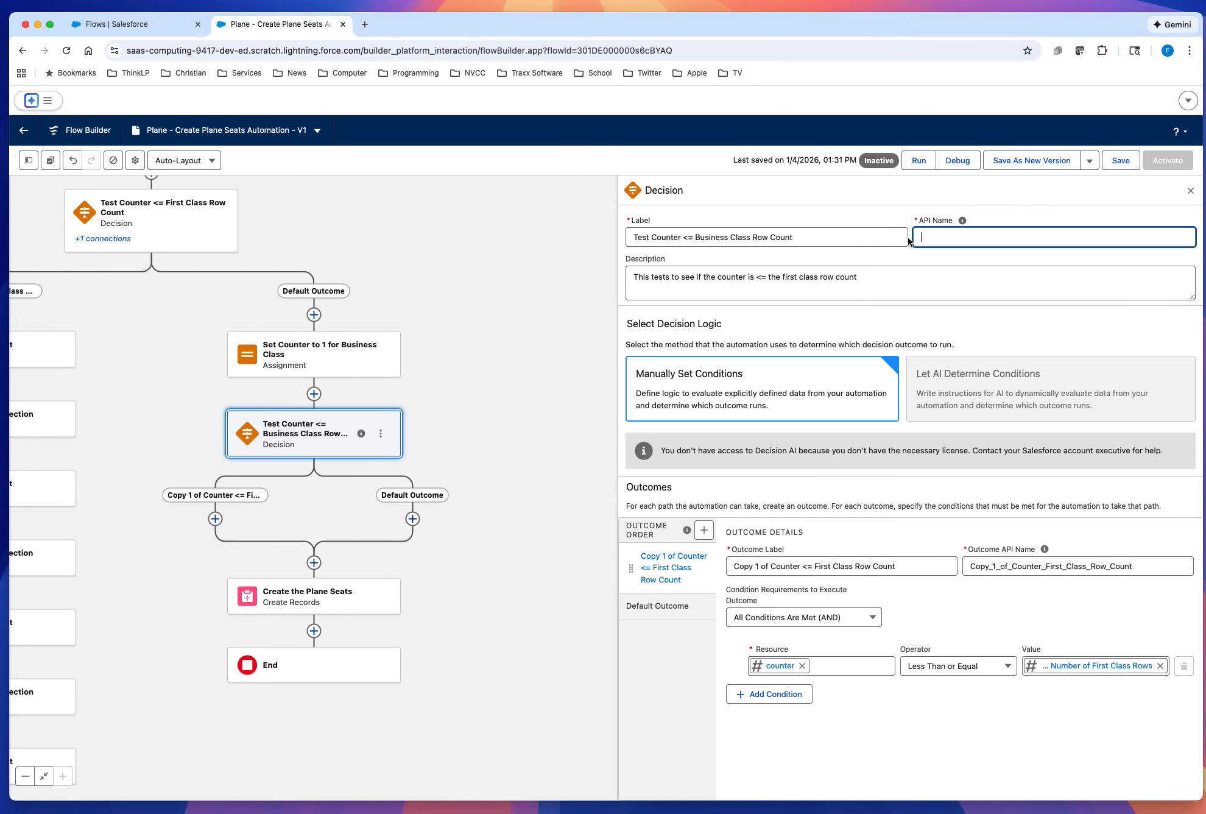
pyautogui.click(869, 237)
pyautogui.press('Tab')
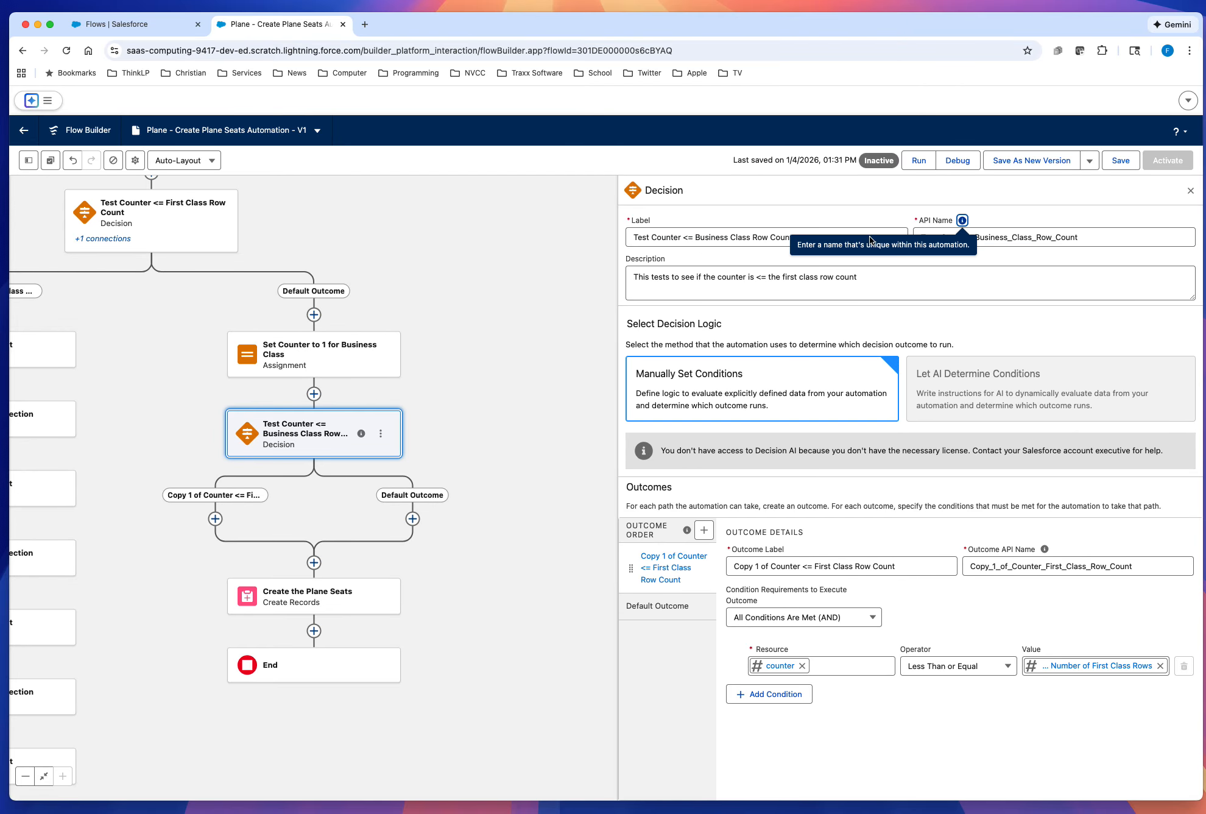
pyautogui.click(1101, 239)
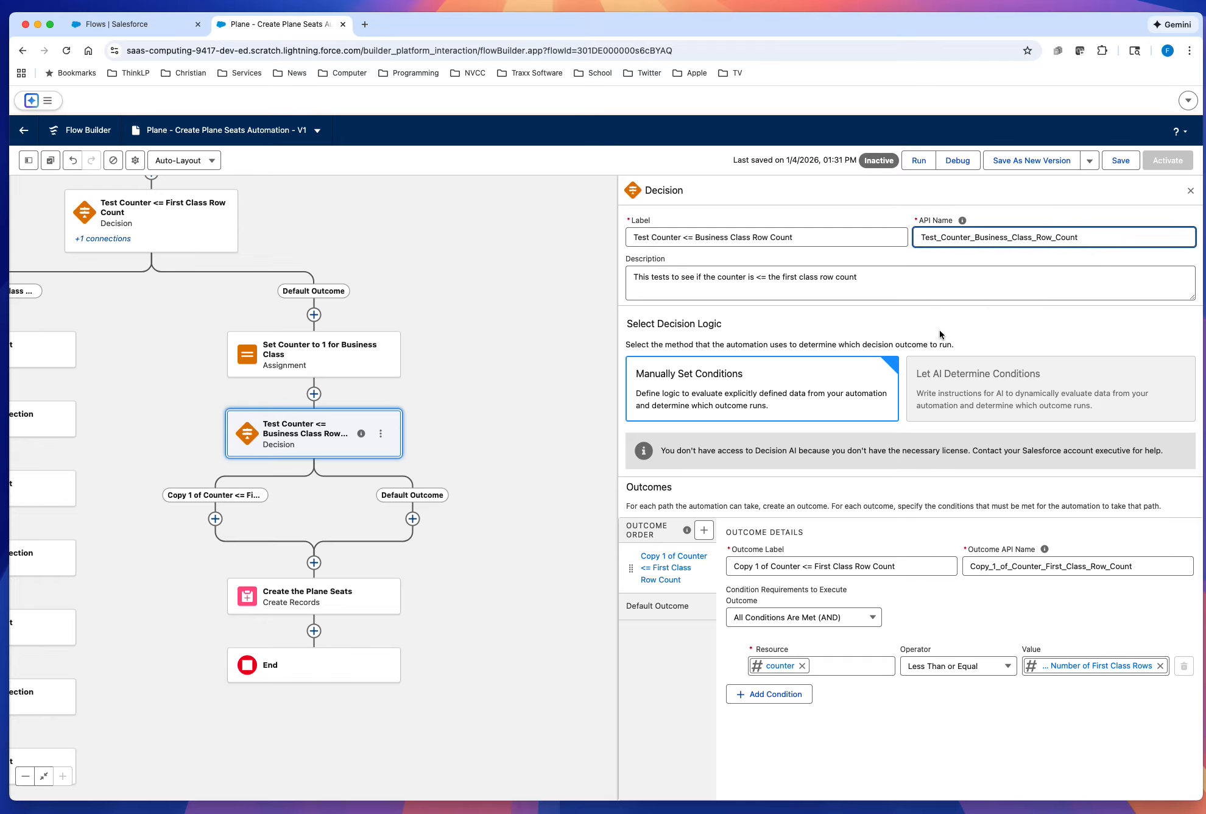
# Step: Change the decision's description to "This tests to see if the counter is <= the business class row count"
pyautogui.doubleClick(787, 277)
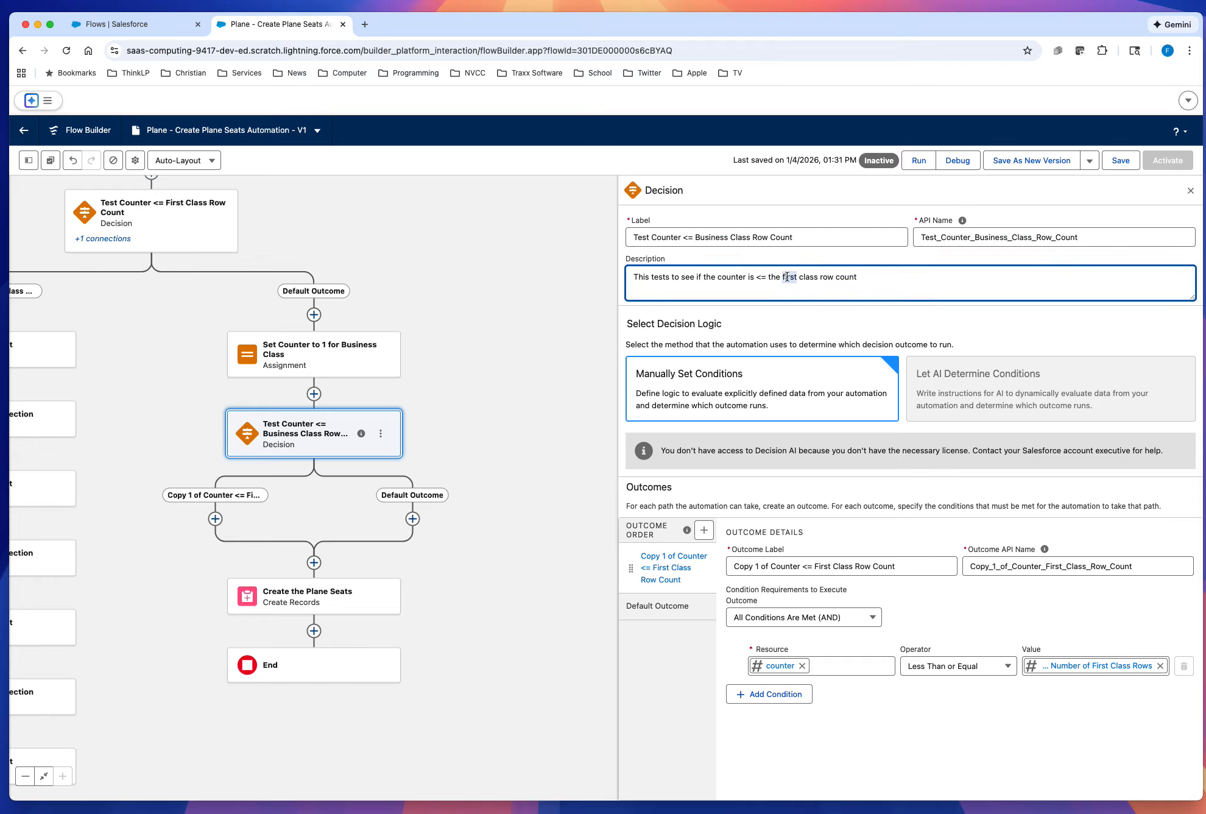
pyautogui.write('business')
pyautogui.click(884, 588)
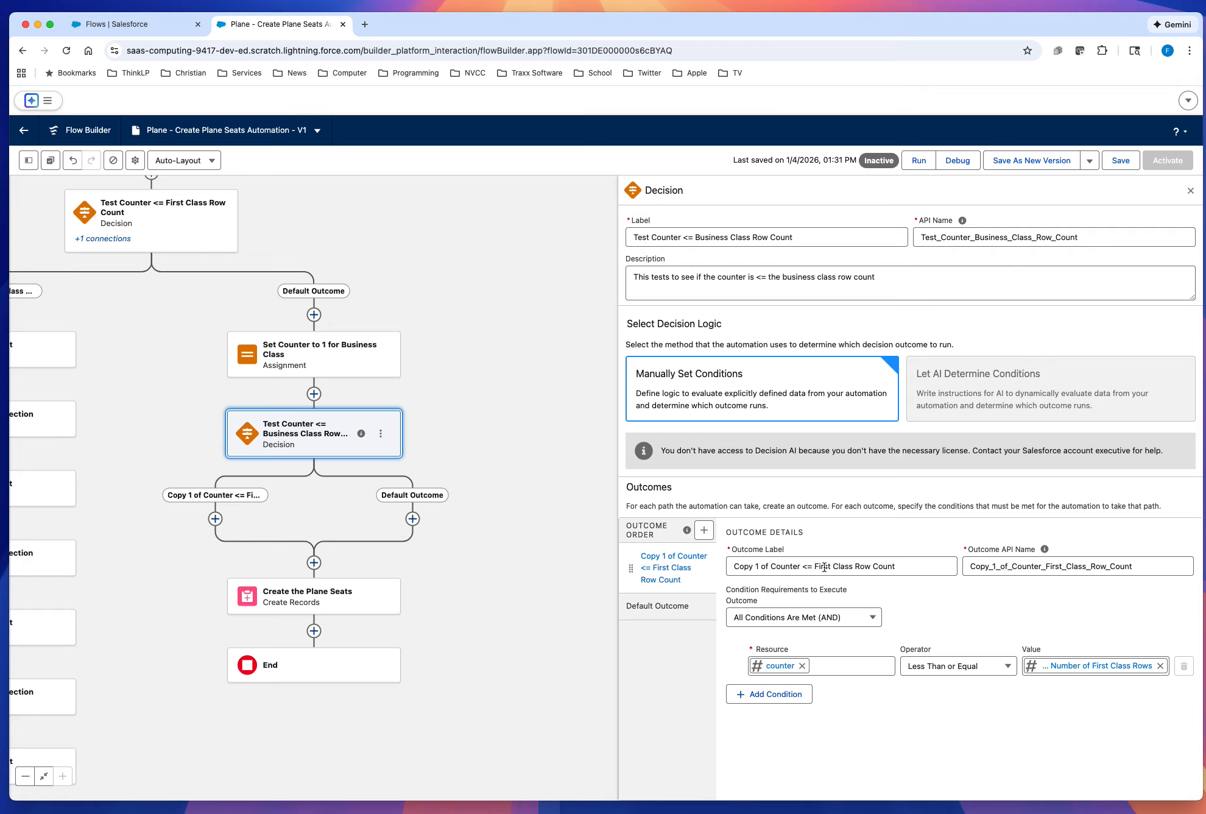
# Step: Rename the decision's outcome label to "Counter <= Business Class Row Count"
pyautogui.doubleClick(824, 567)
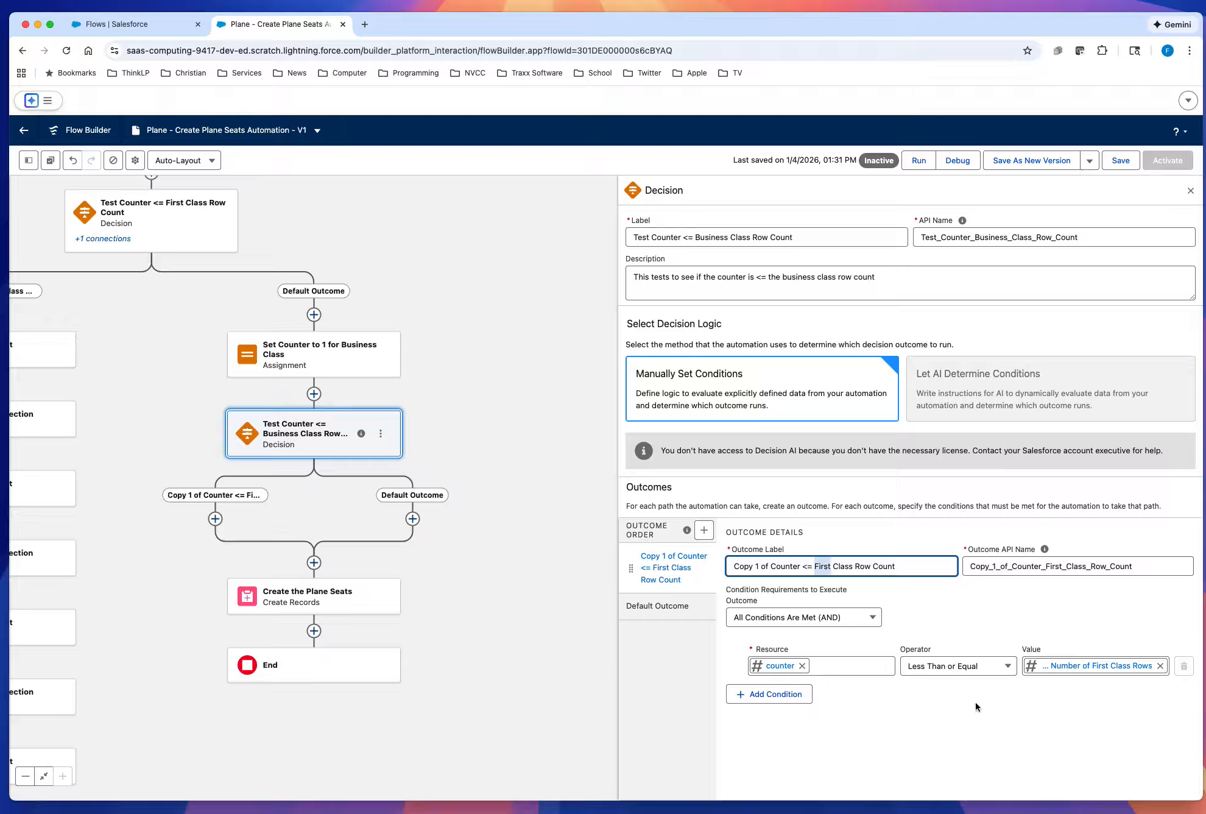
pyautogui.write('siness')
pyautogui.moveTo(770, 566); pyautogui.dragTo(715, 569)
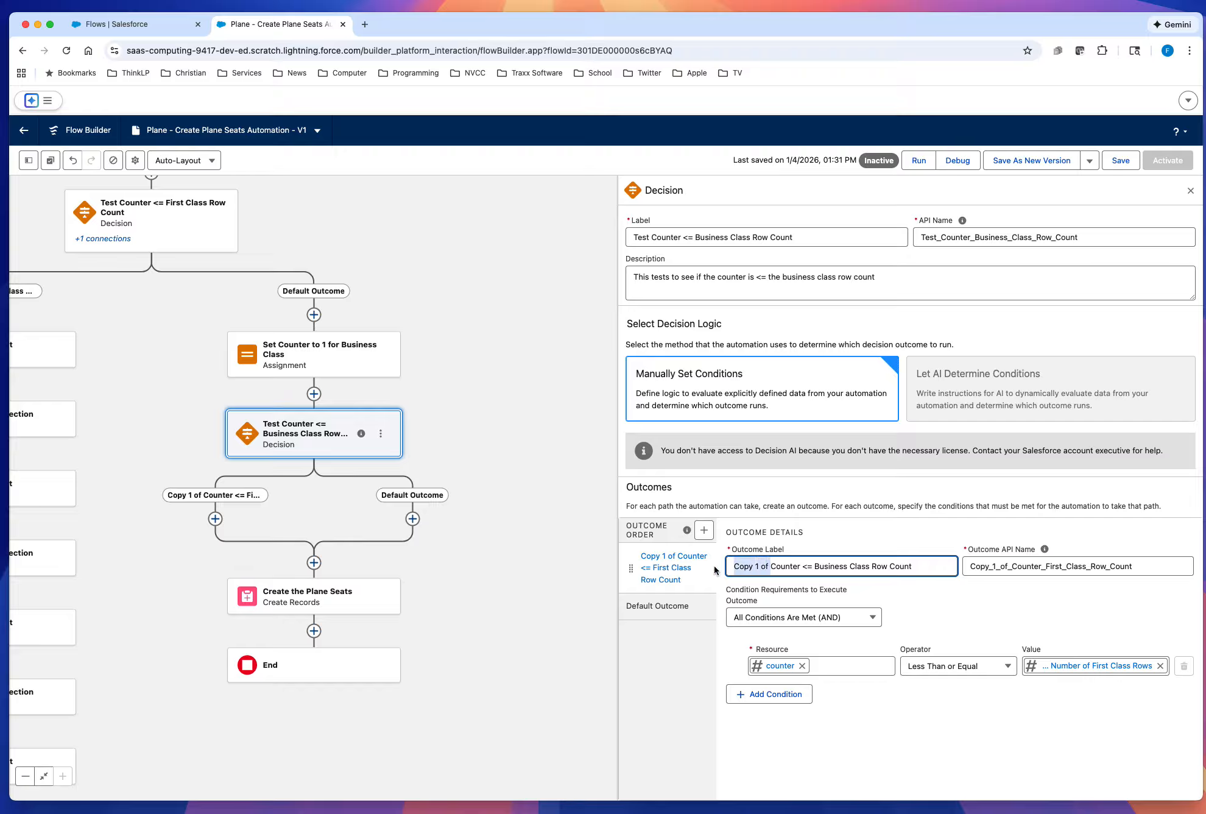
pyautogui.press('BackSpace')
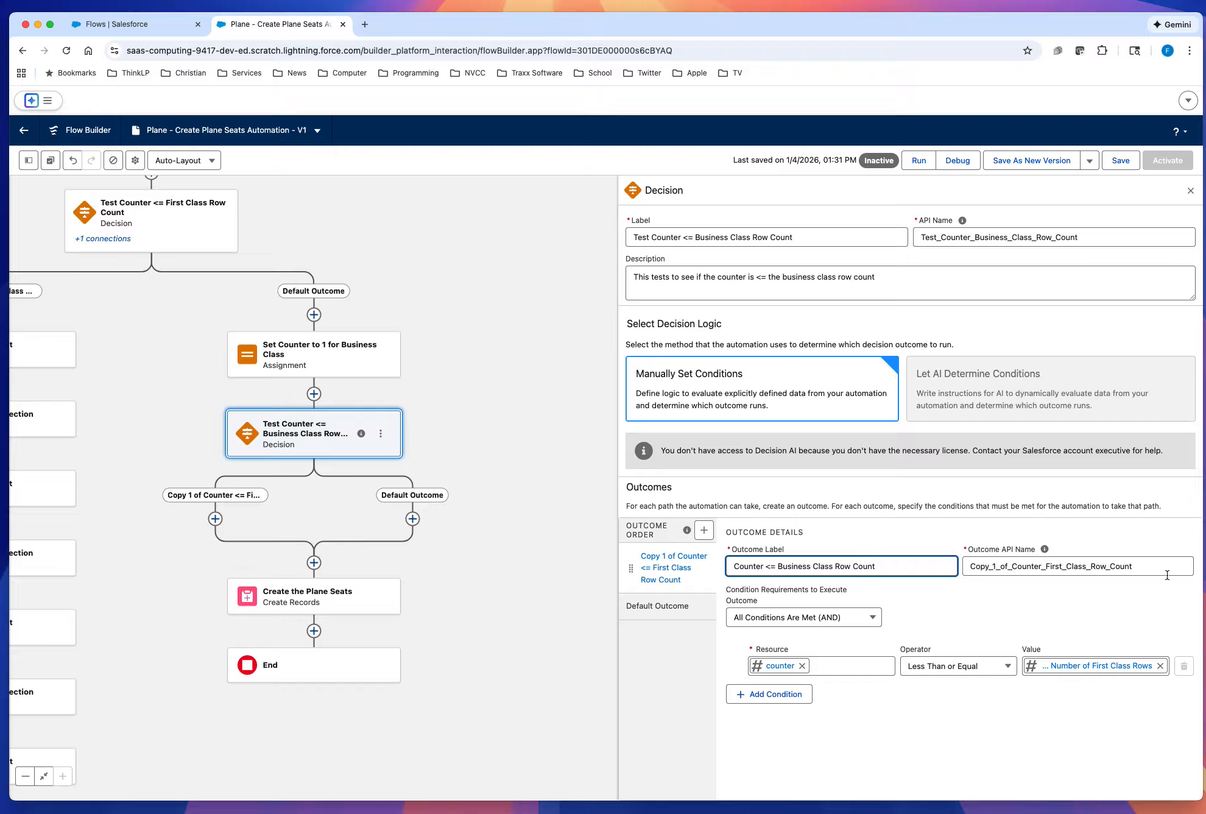
# Step: Replace the outcome's API name with Counter_Business_Class_Row_Count
pyautogui.moveTo(1143, 572); pyautogui.dragTo(953, 565)
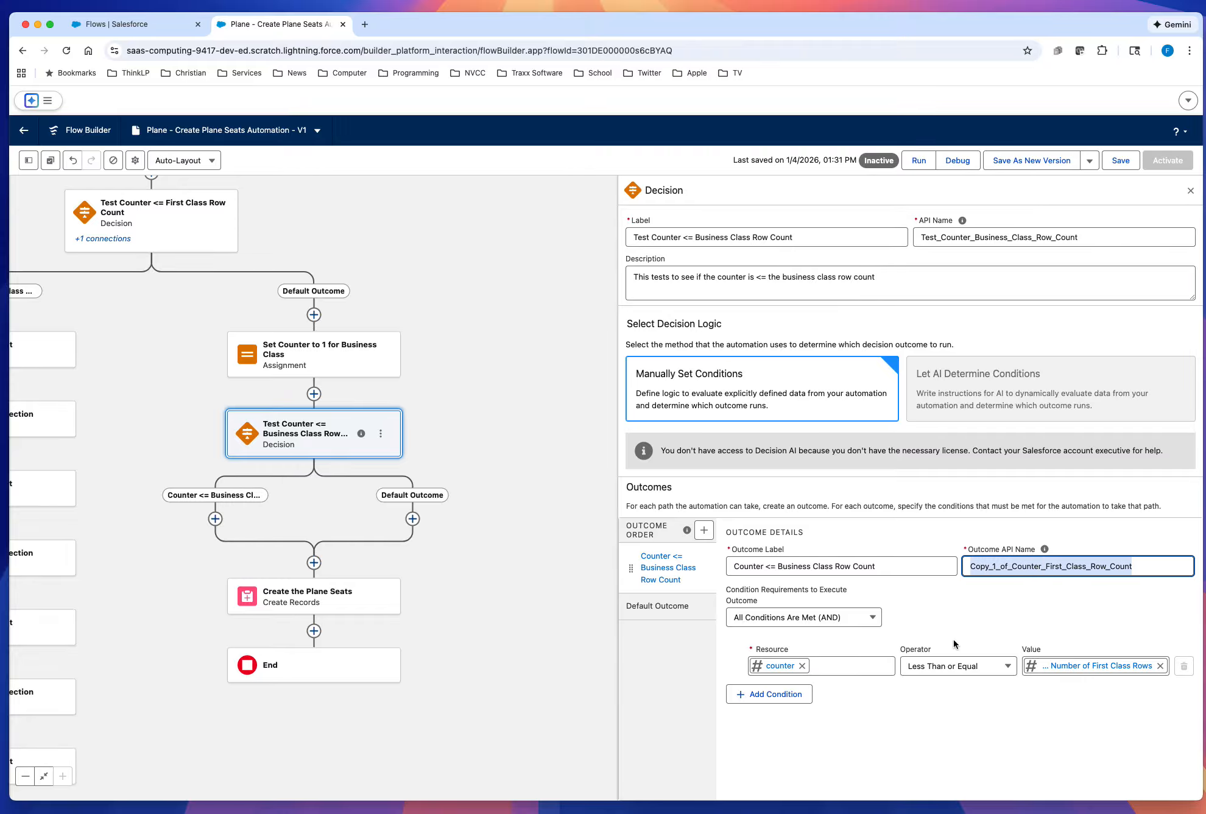
pyautogui.press('BackSpace')
pyautogui.click(885, 566)
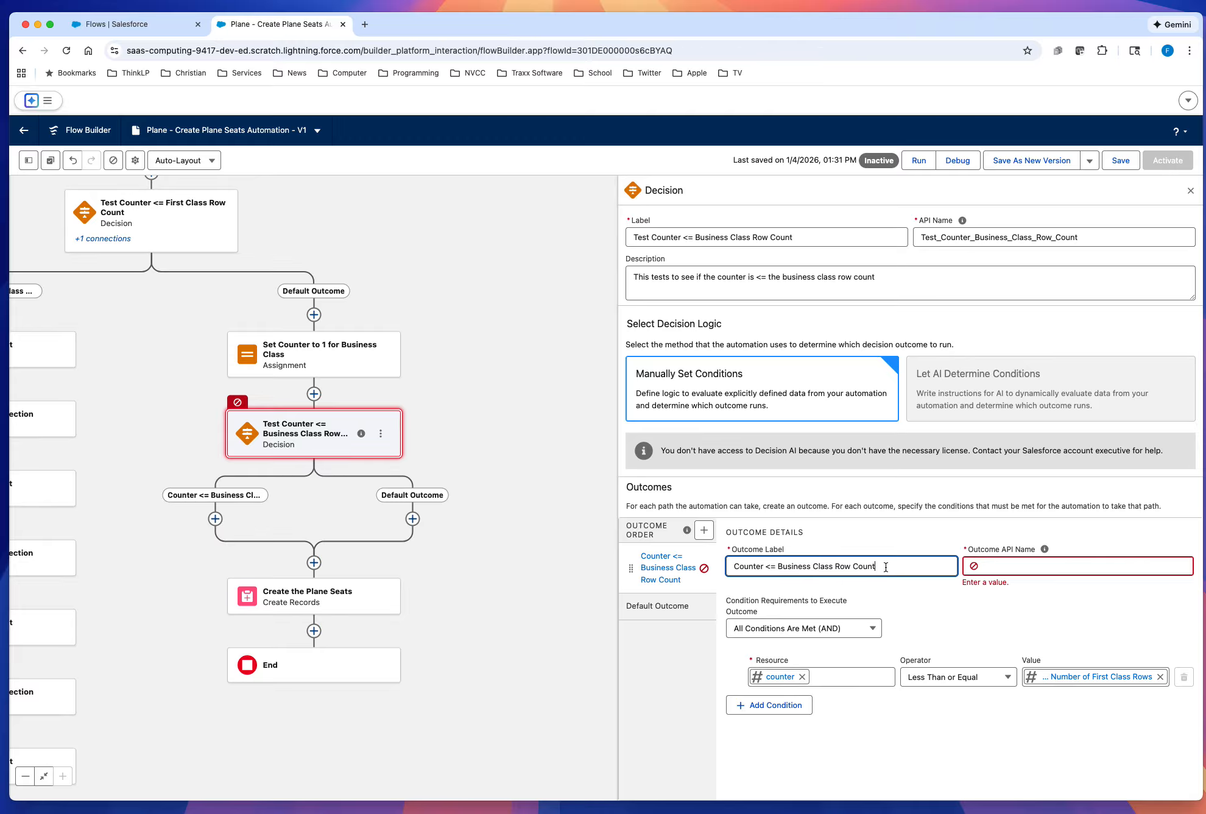
pyautogui.click(1044, 549)
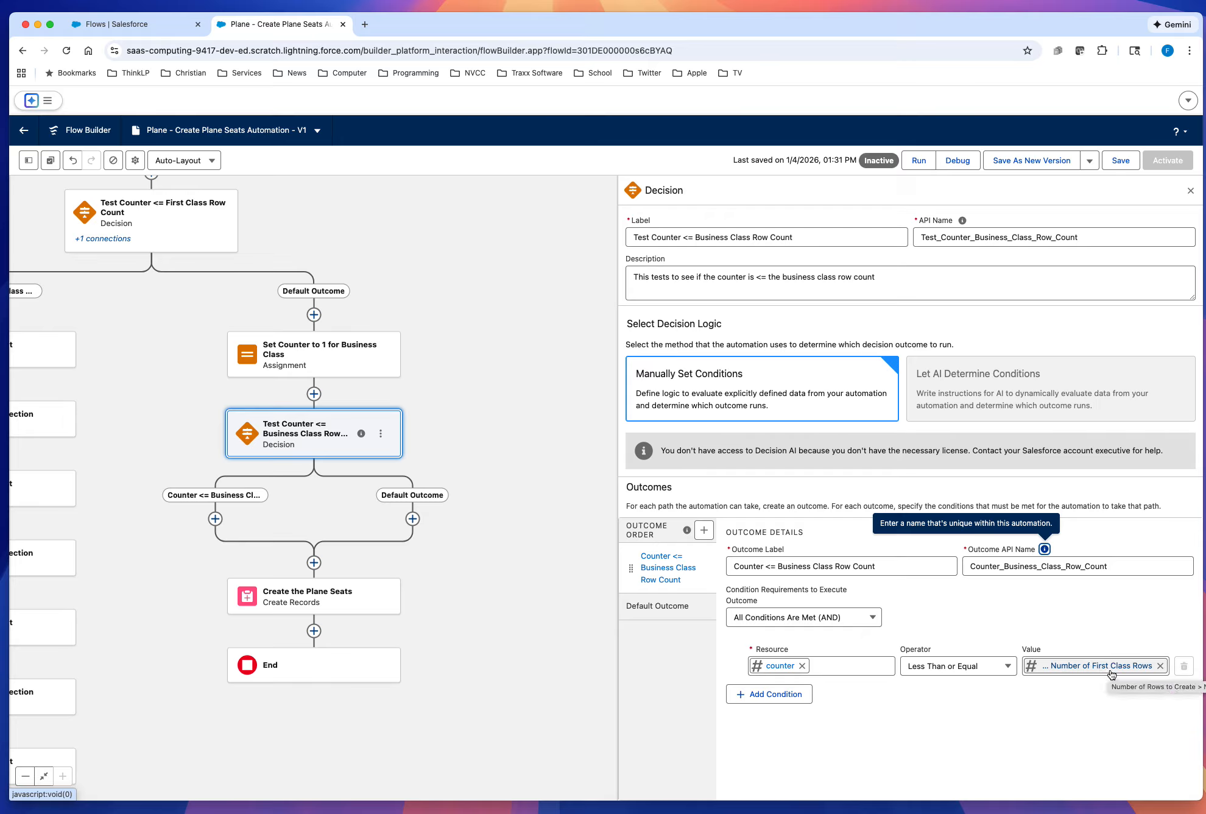
# Step: Set the outcome condition's comparison value to Number of Business Class Rows from the Number of Rows to Create screen, and save the flow
pyautogui.click(1160, 666)
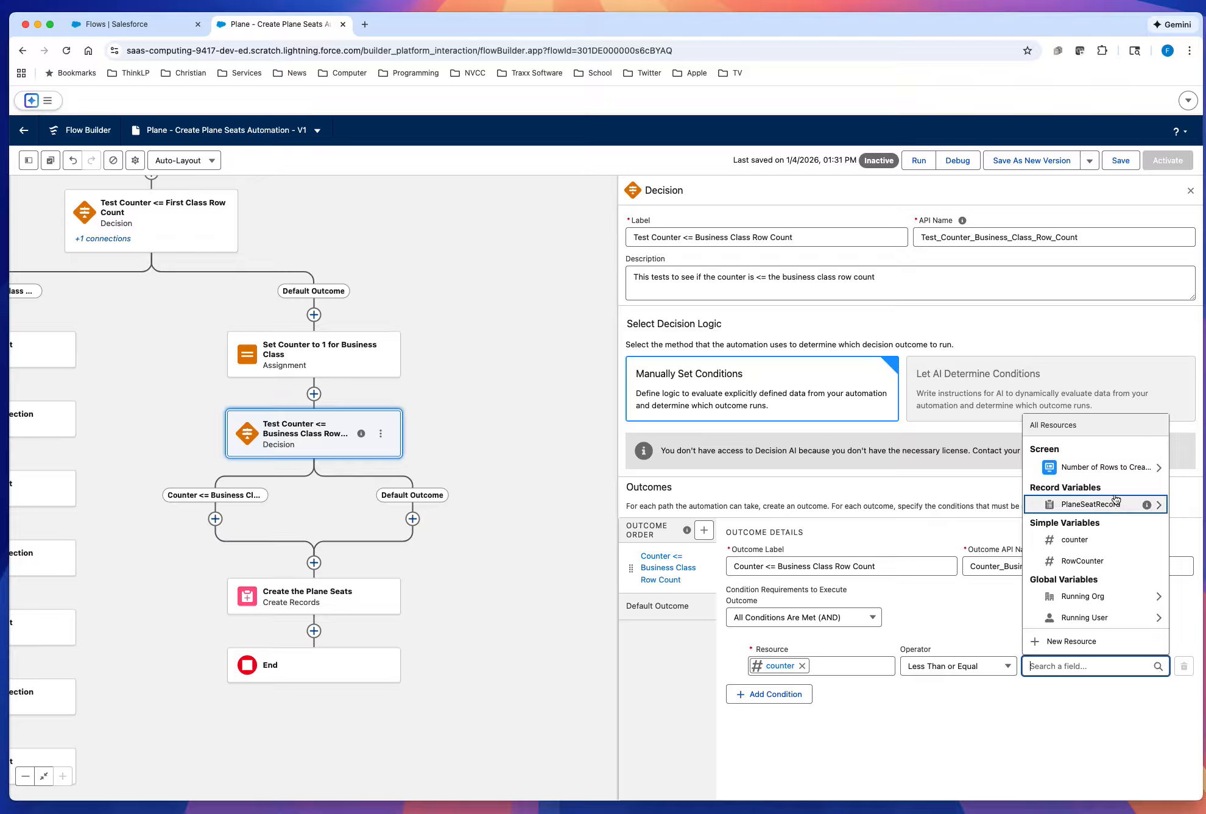
pyautogui.click(1159, 468)
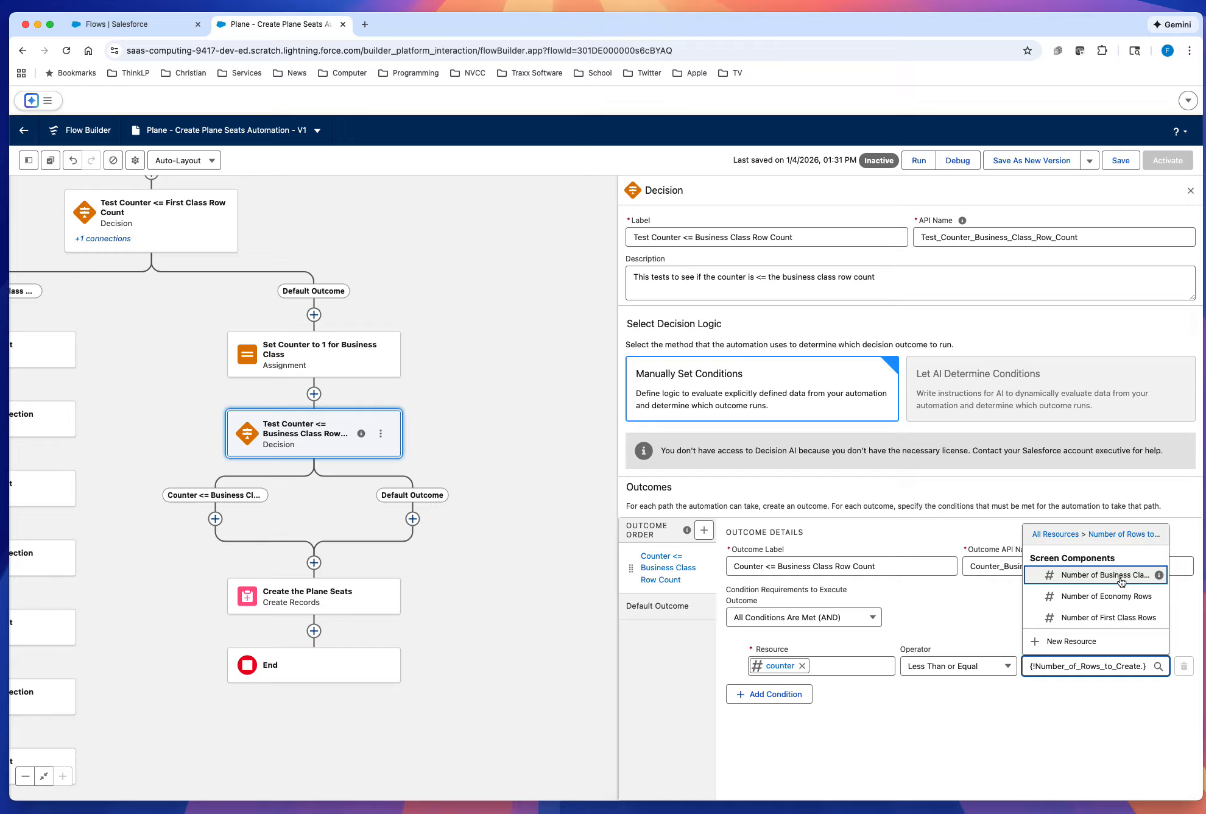
pyautogui.click(1121, 576)
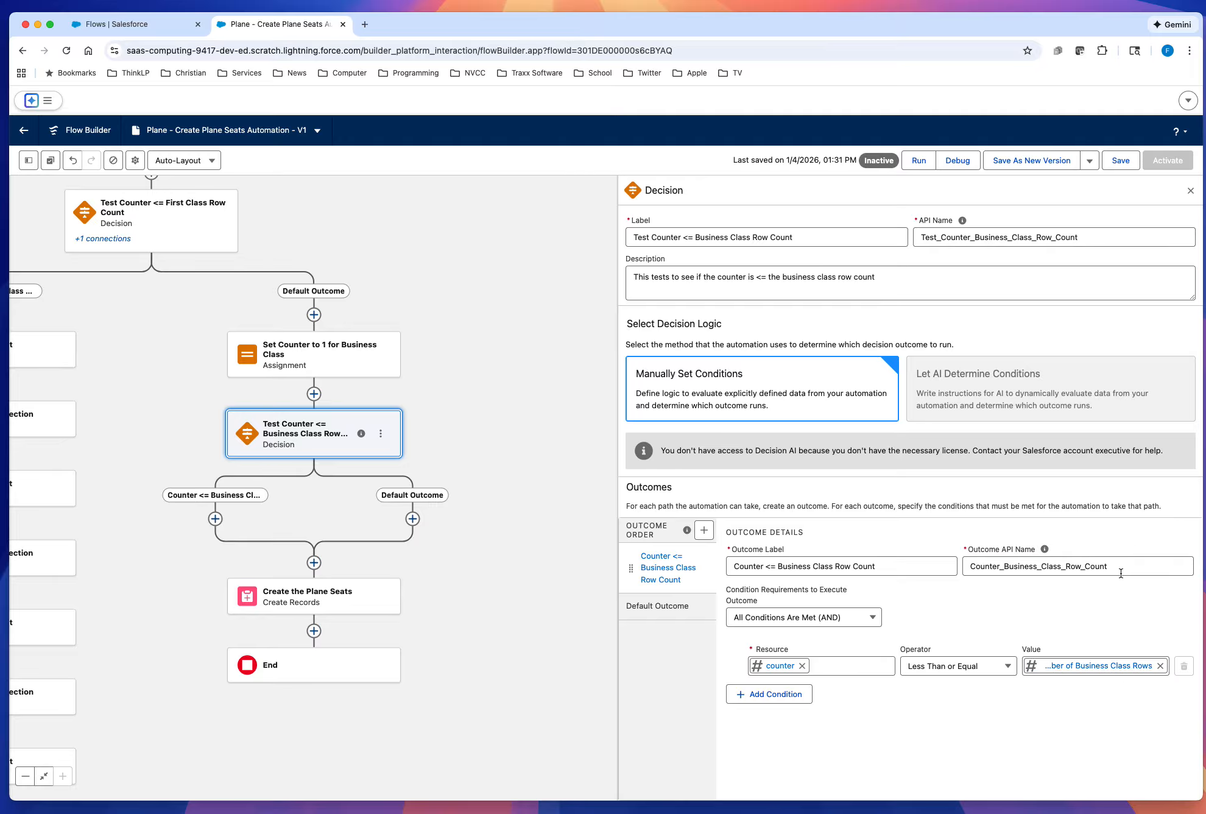
pyautogui.click(1092, 734)
pyautogui.click(1121, 160)
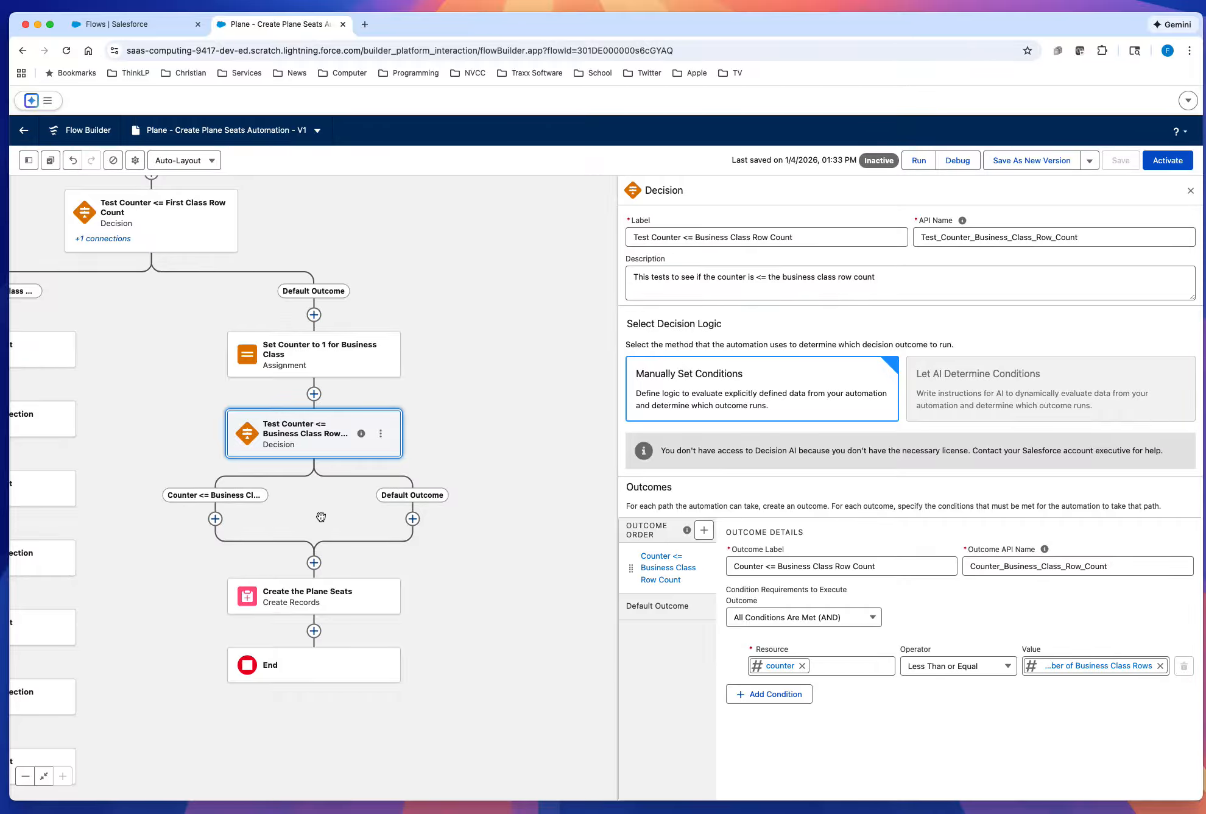
pyautogui.click(1190, 191)
pyautogui.moveTo(576, 443); pyautogui.dragTo(907, 413)
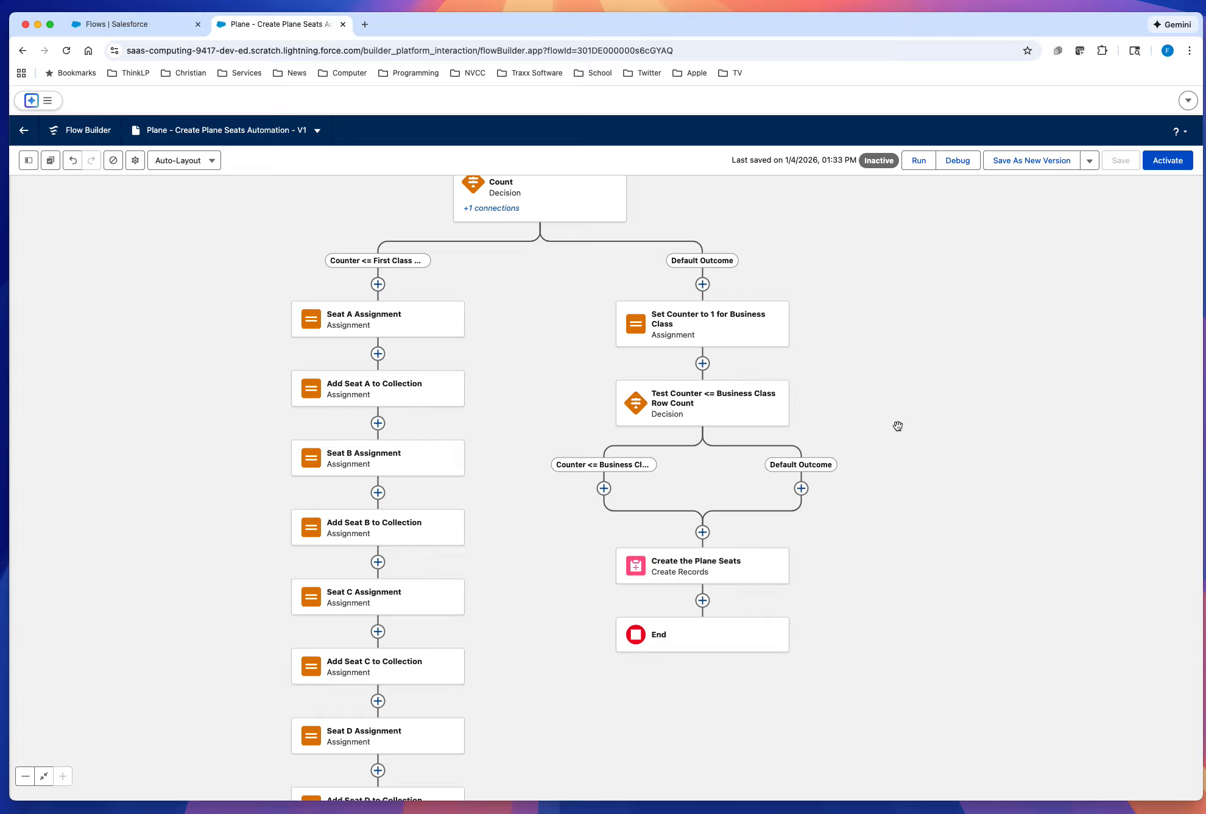
pyautogui.moveTo(405, 323)
pyautogui.click(445, 320)
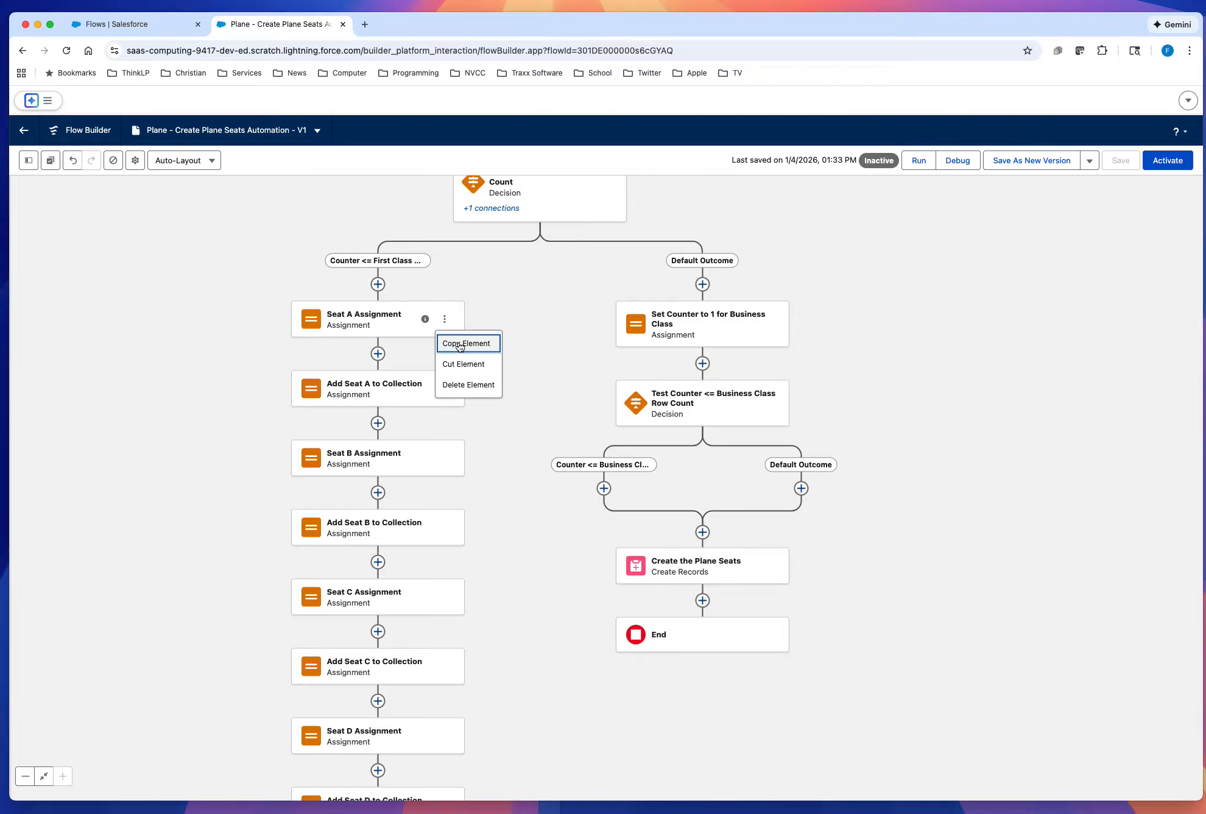
pyautogui.click(460, 345)
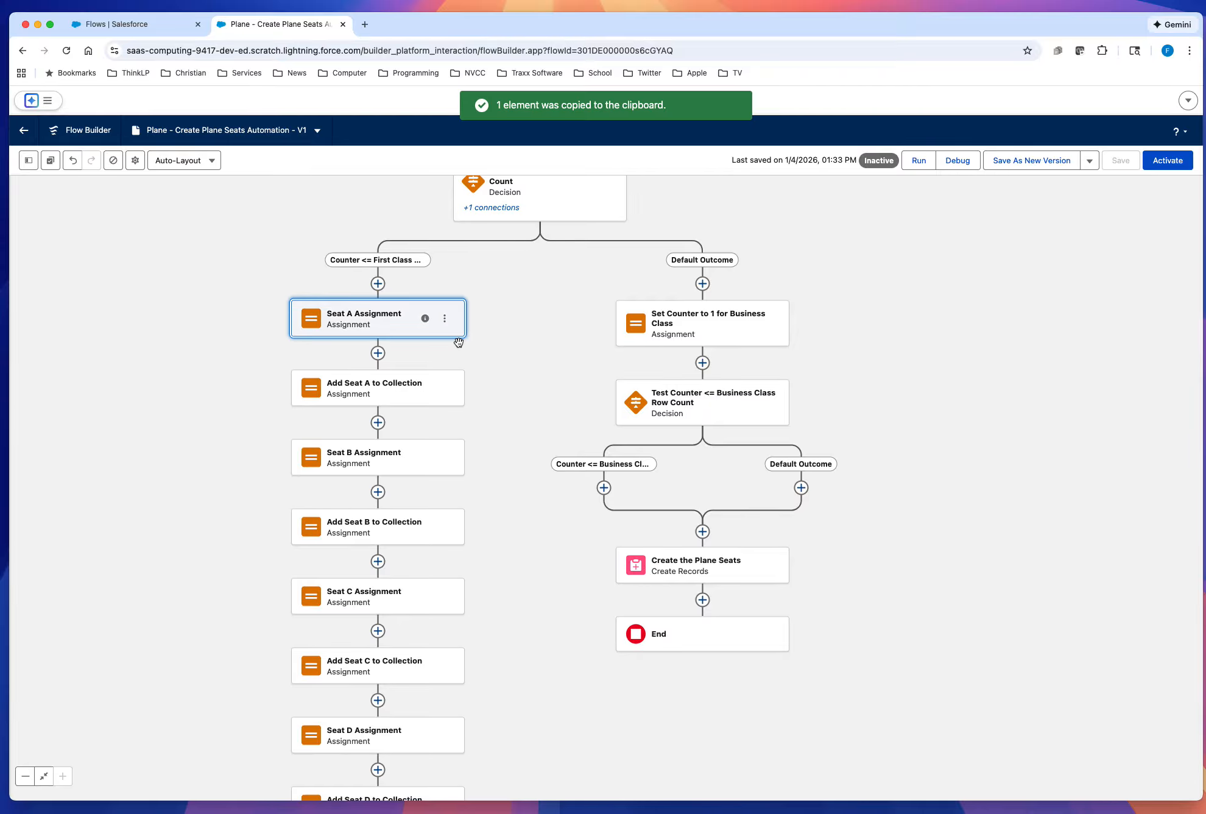
pyautogui.click(604, 488)
pyautogui.click(591, 558)
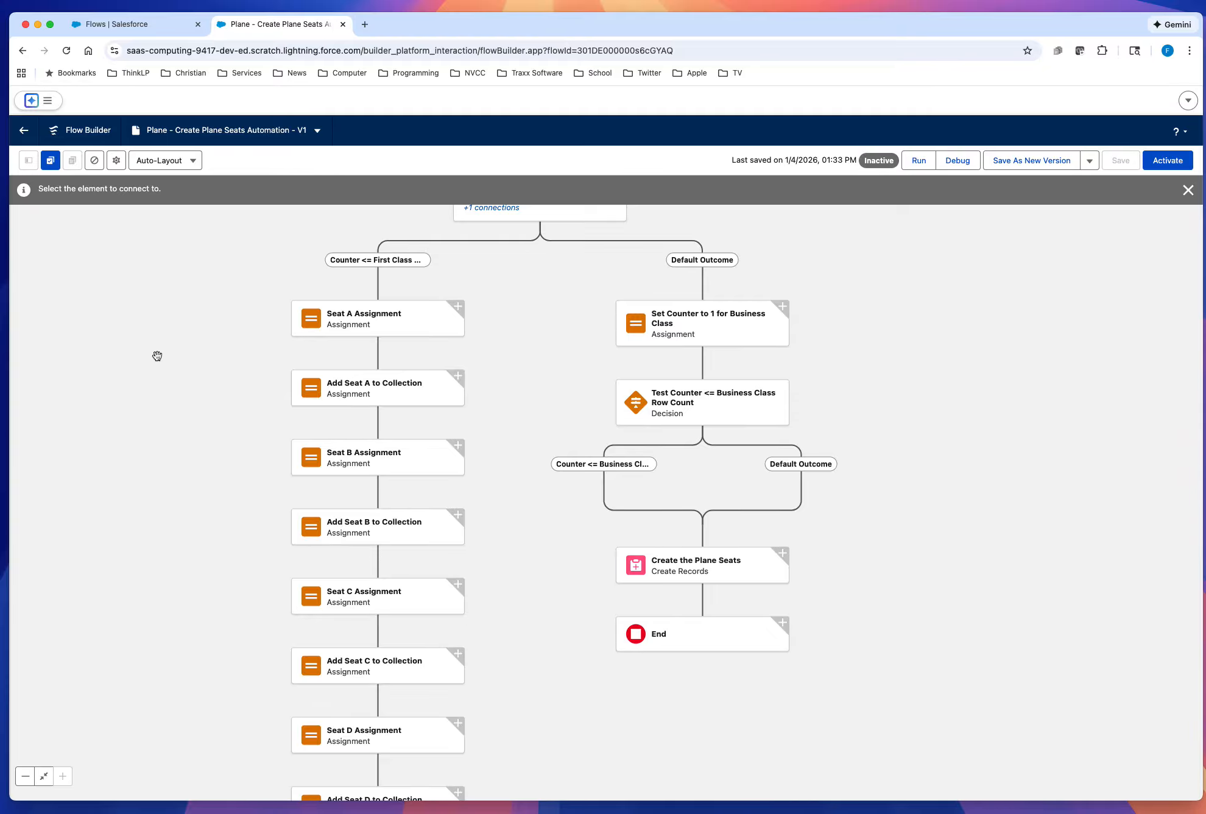
pyautogui.scroll(-1, 550, 425)
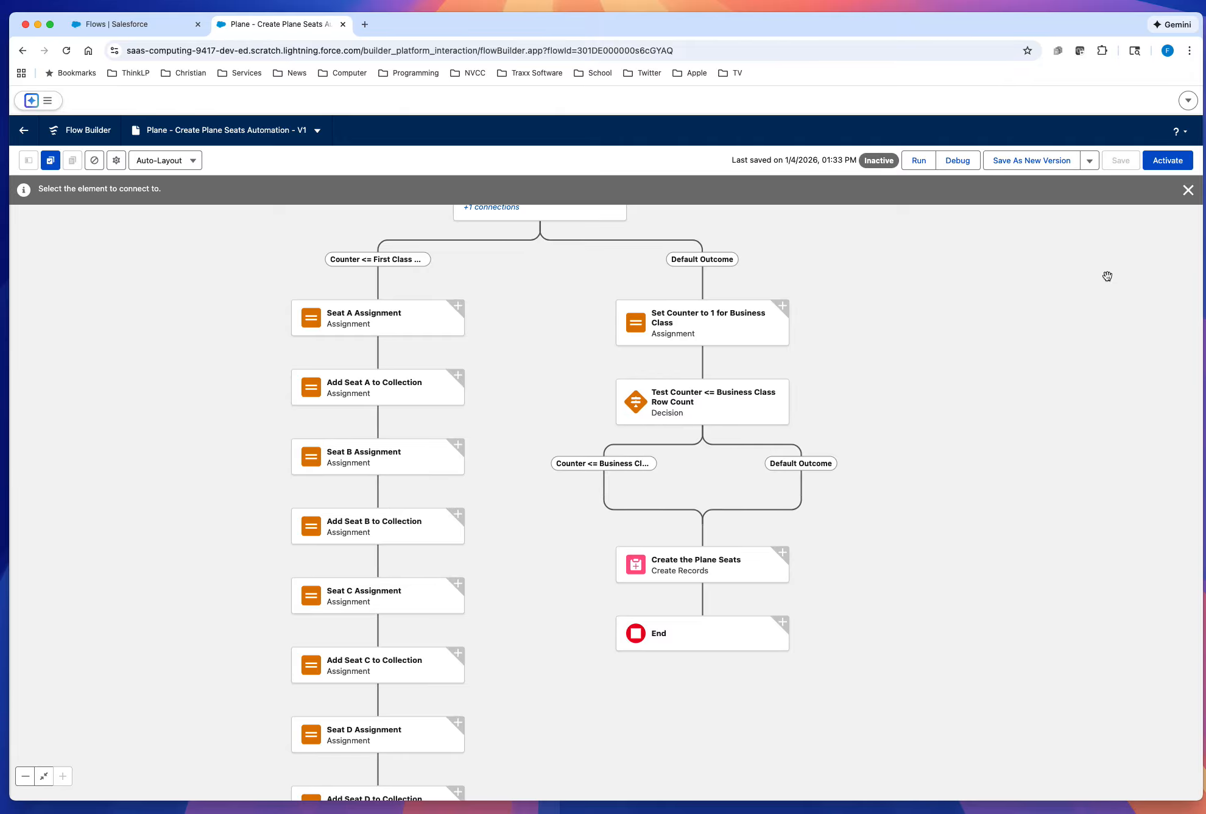
pyautogui.click(1188, 191)
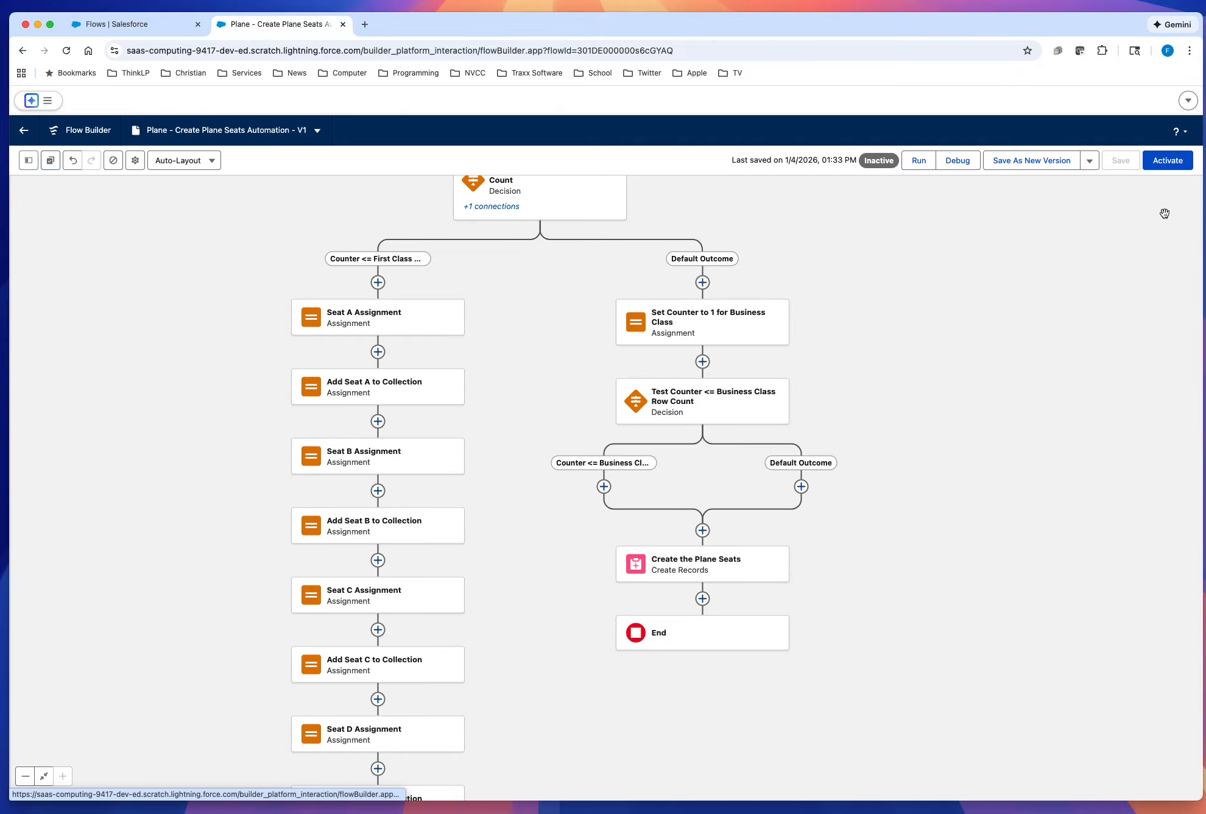
# Step: Copy the first class Seat A Assignment element into the Counter <= Business Class Row Count branch
pyautogui.click(444, 318)
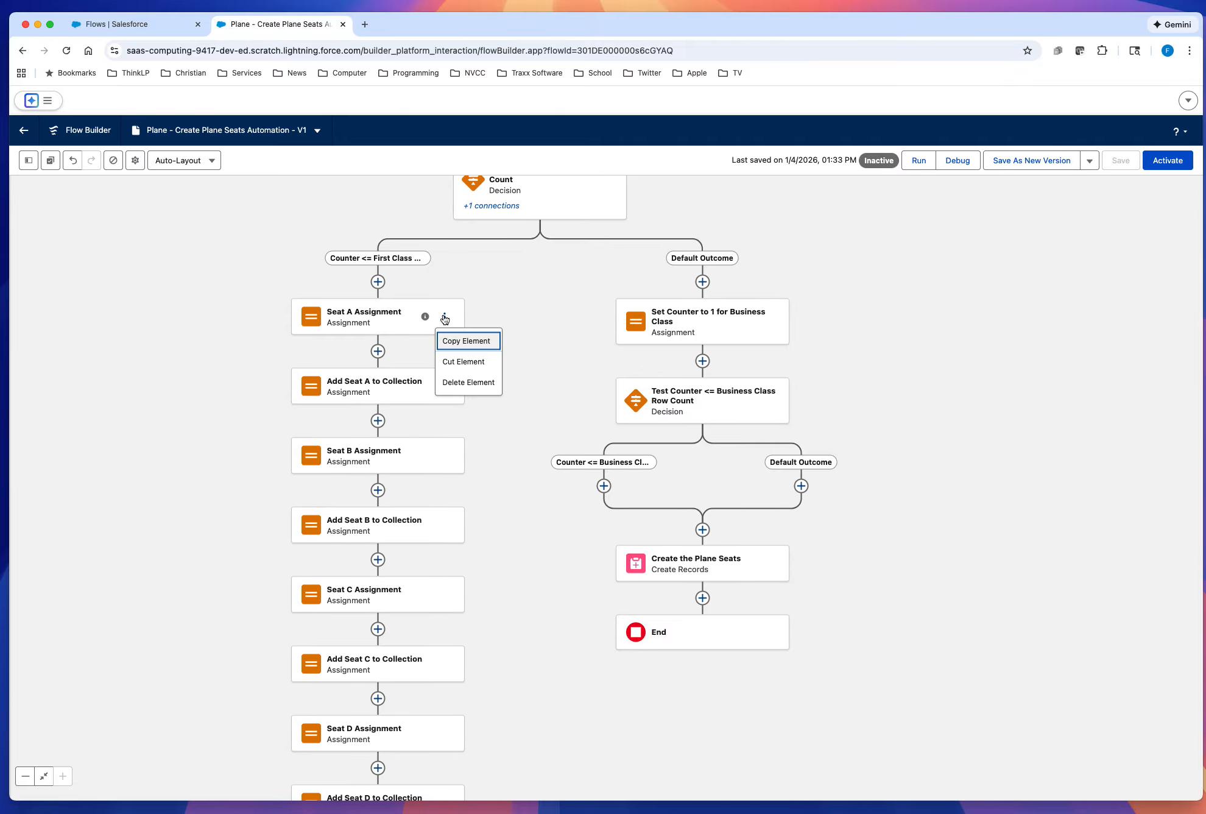
pyautogui.click(456, 343)
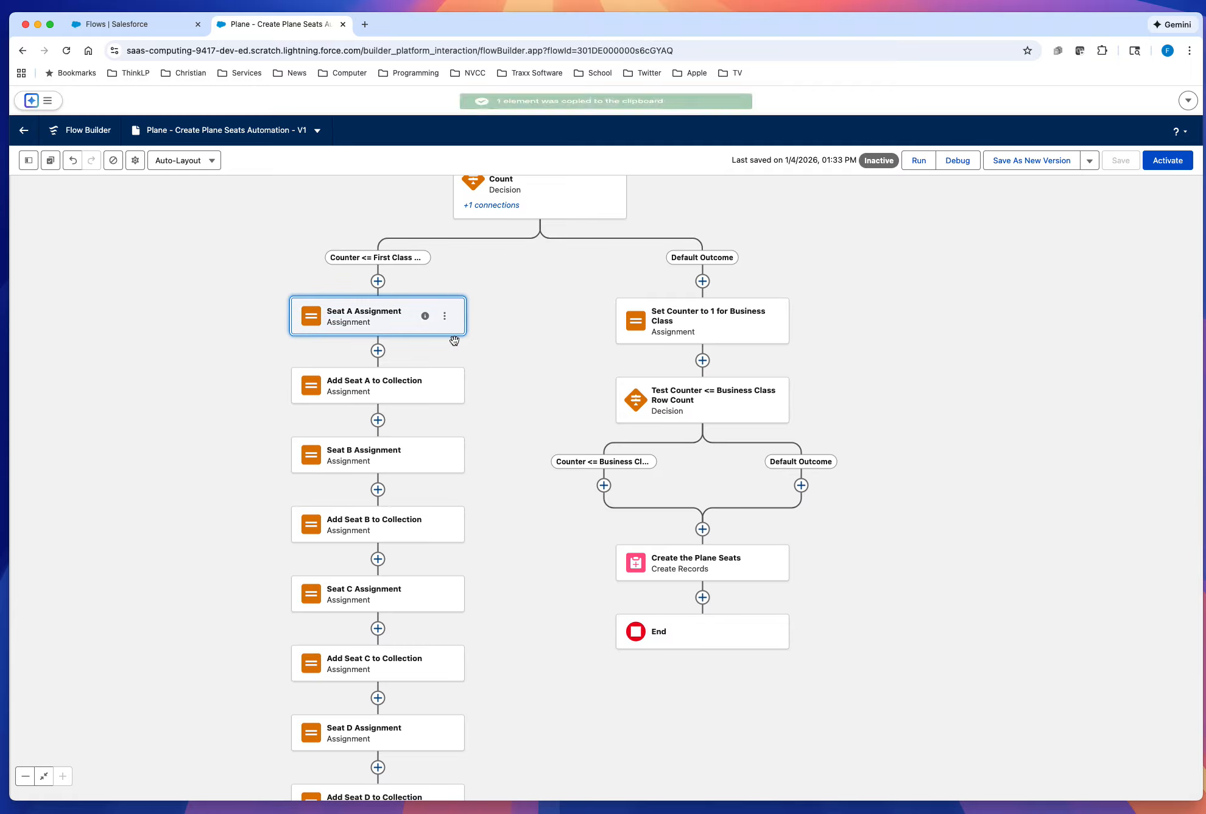
pyautogui.click(603, 486)
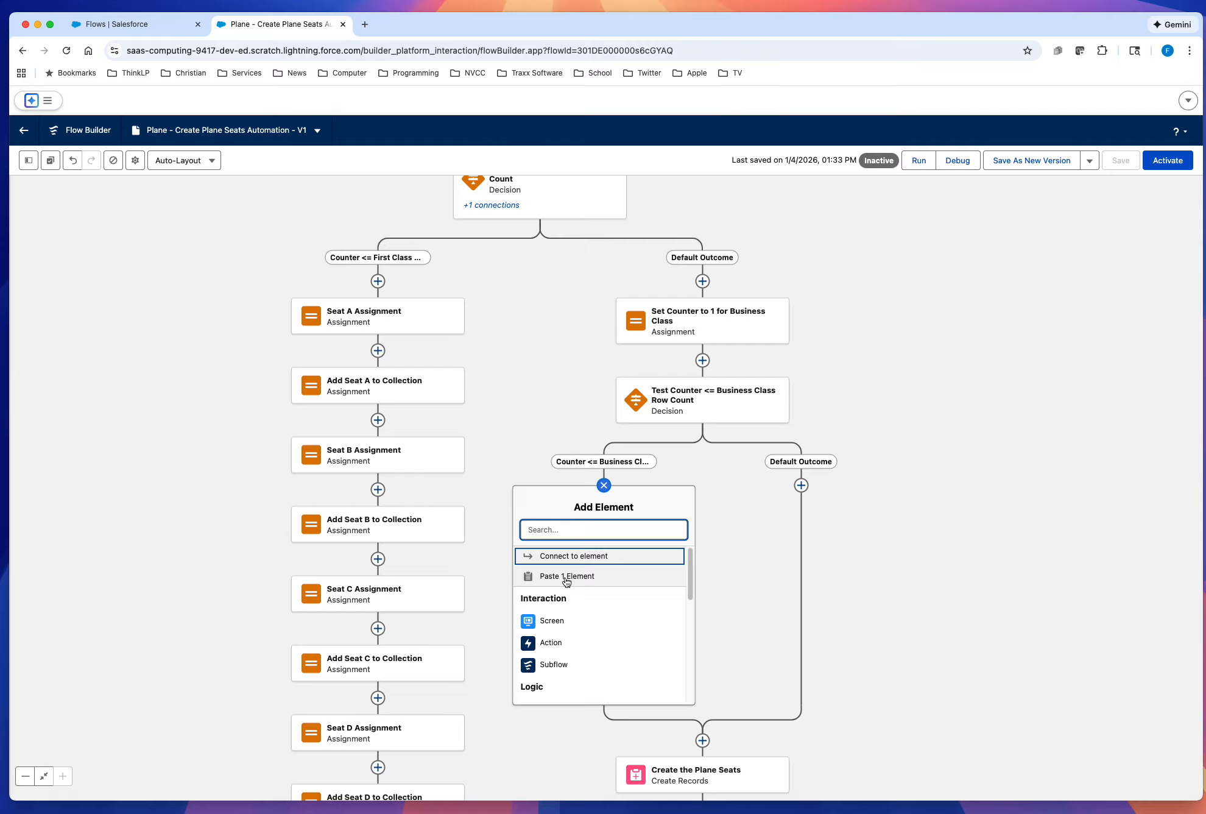
pyautogui.click(567, 578)
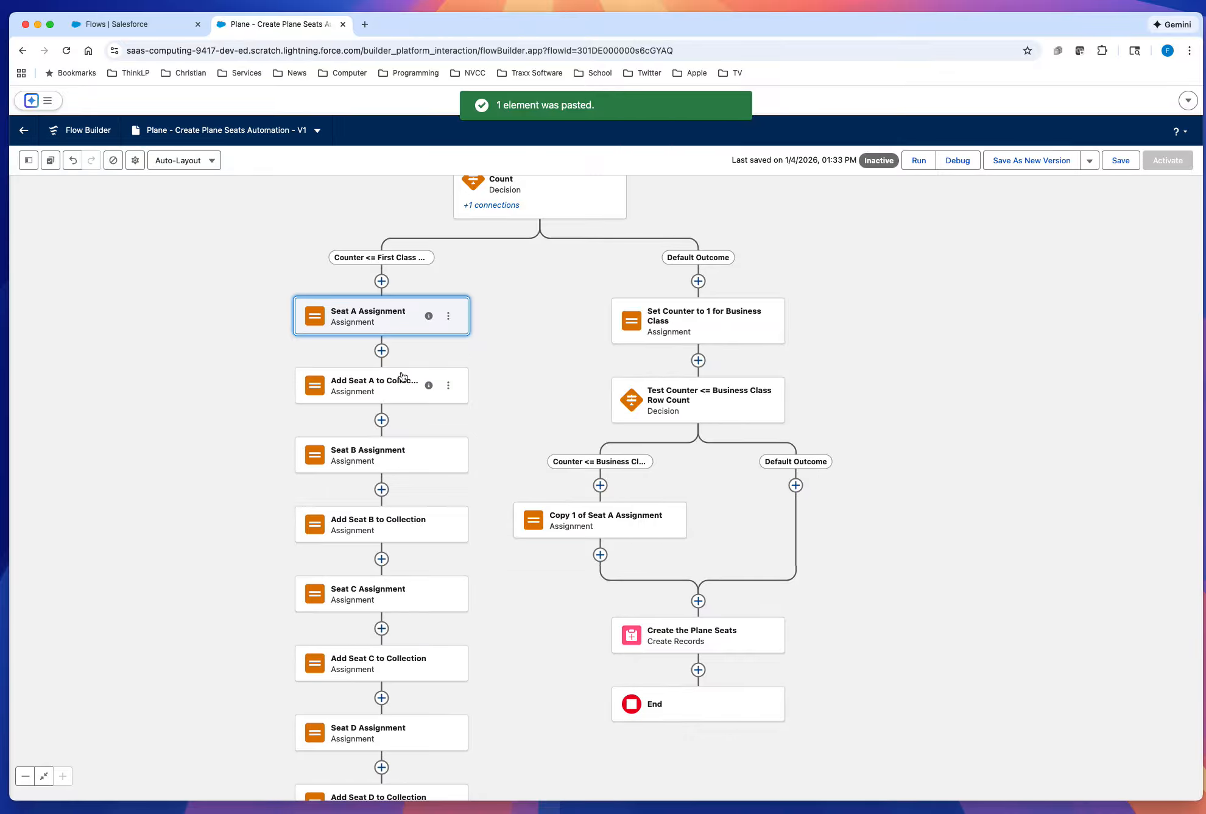
# Step: Copy the first class Add Seat A to Collection element directly below the copied Seat A assignment in the business class branch
pyautogui.click(449, 386)
pyautogui.click(467, 413)
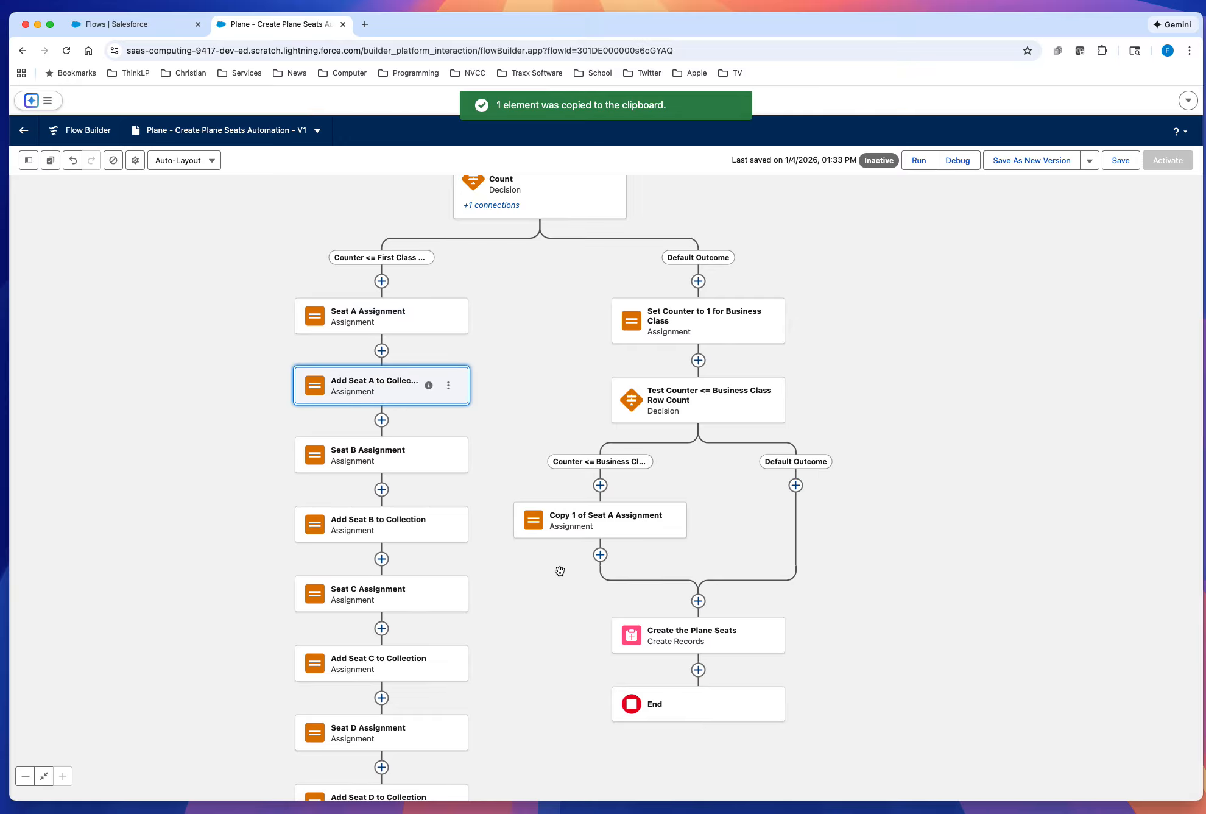
pyautogui.click(600, 555)
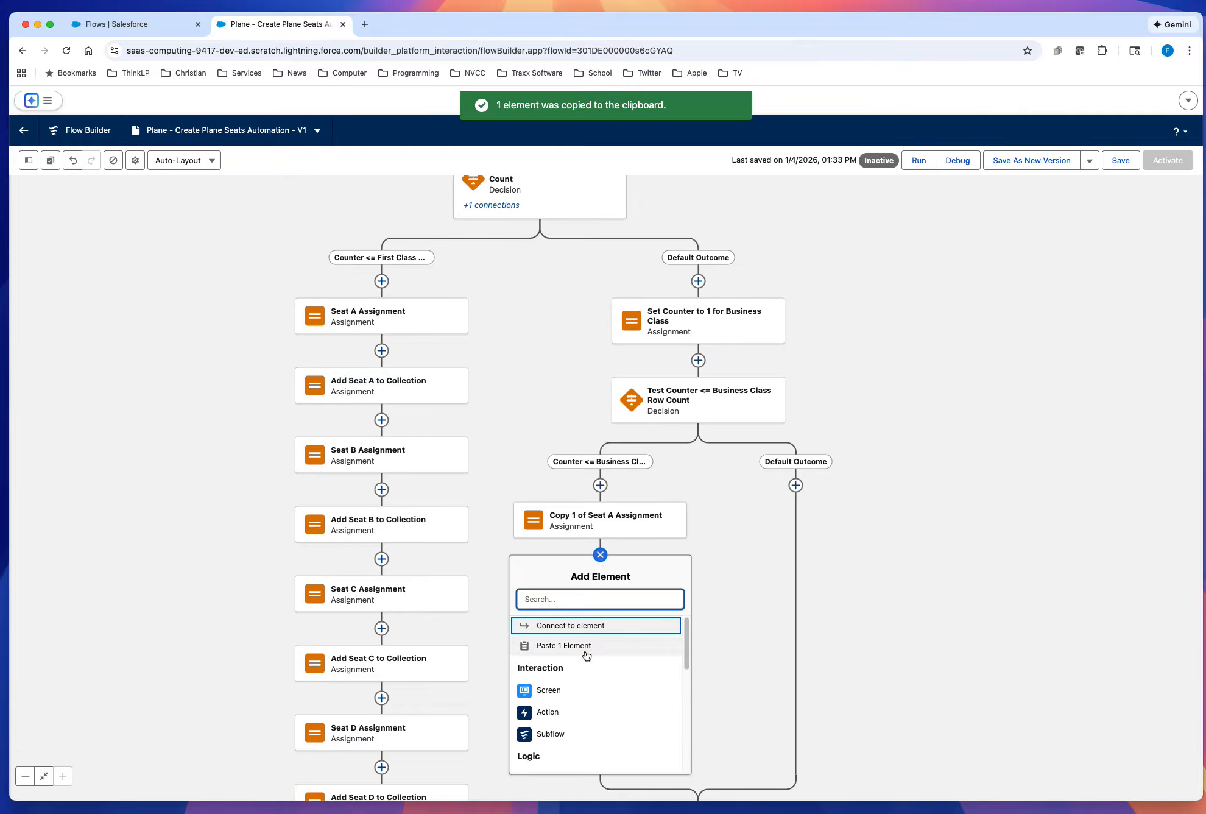
pyautogui.click(564, 646)
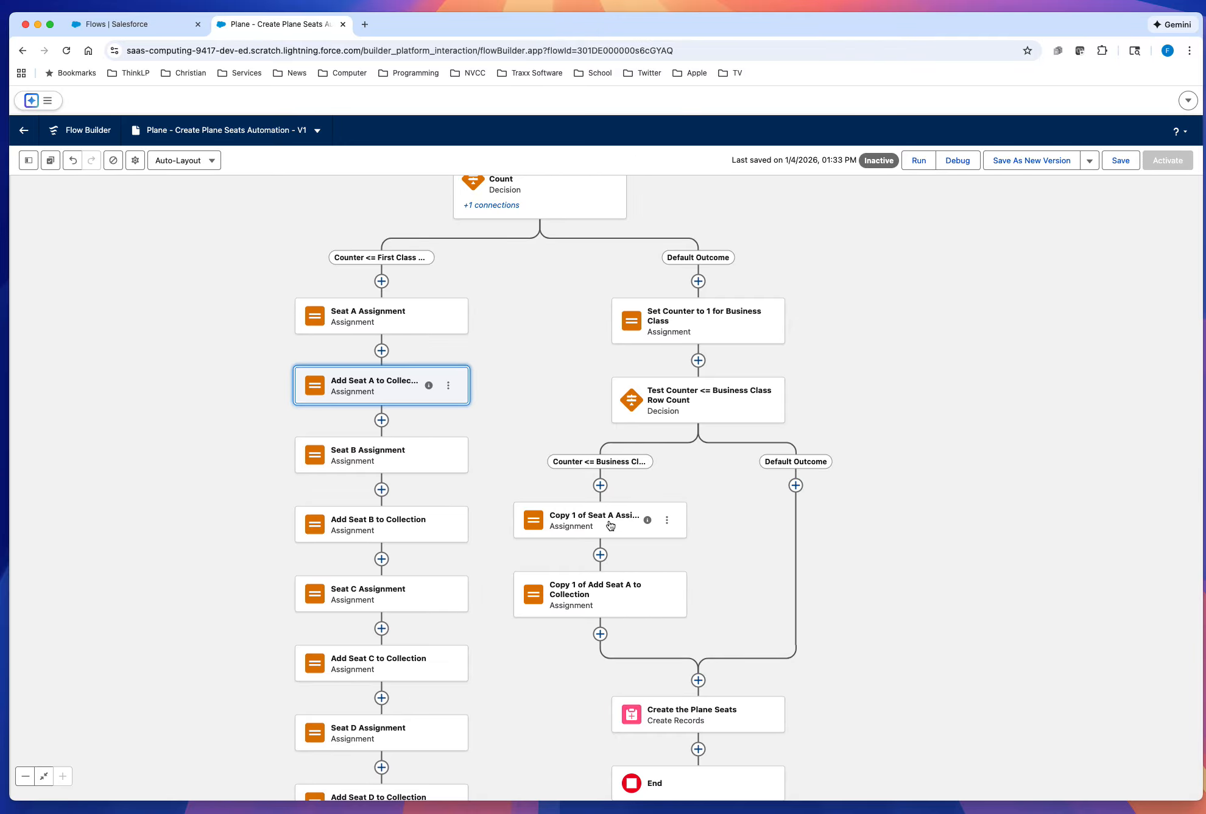
# Step: Relabel the copied seat assignment "Seat A Assignment Business Class" and regenerate its API name as Seat_A_Assignment_Business_Class
pyautogui.click(609, 523)
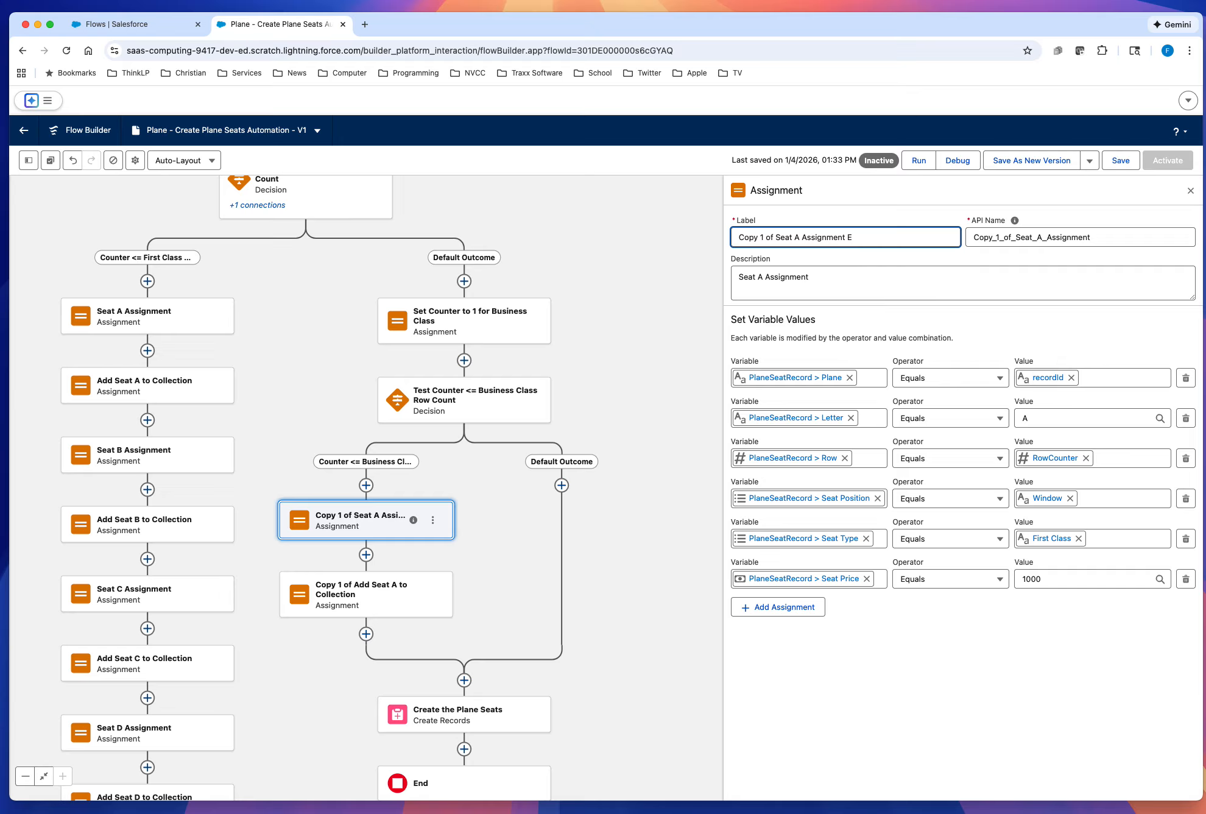
pyautogui.write('Business Class')
pyautogui.moveTo(776, 238); pyautogui.dragTo(735, 234)
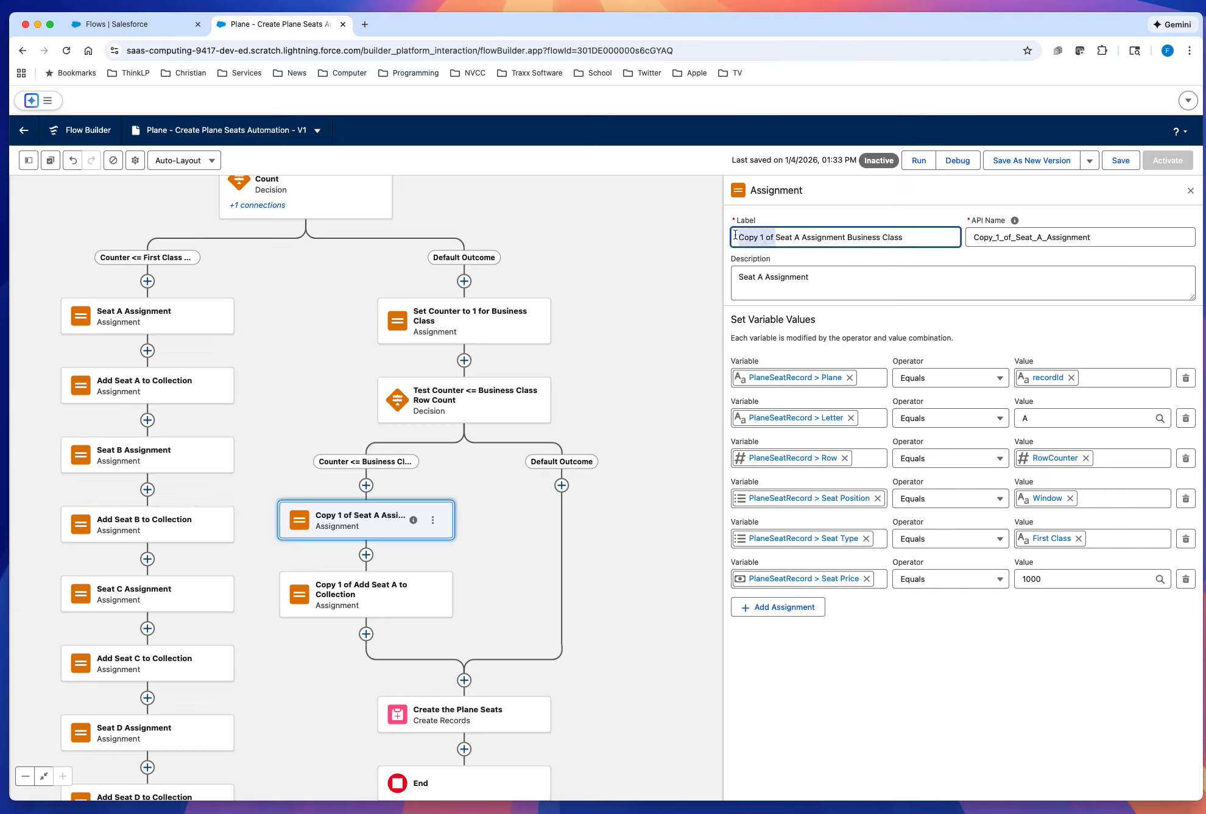
pyautogui.press('BackSpace')
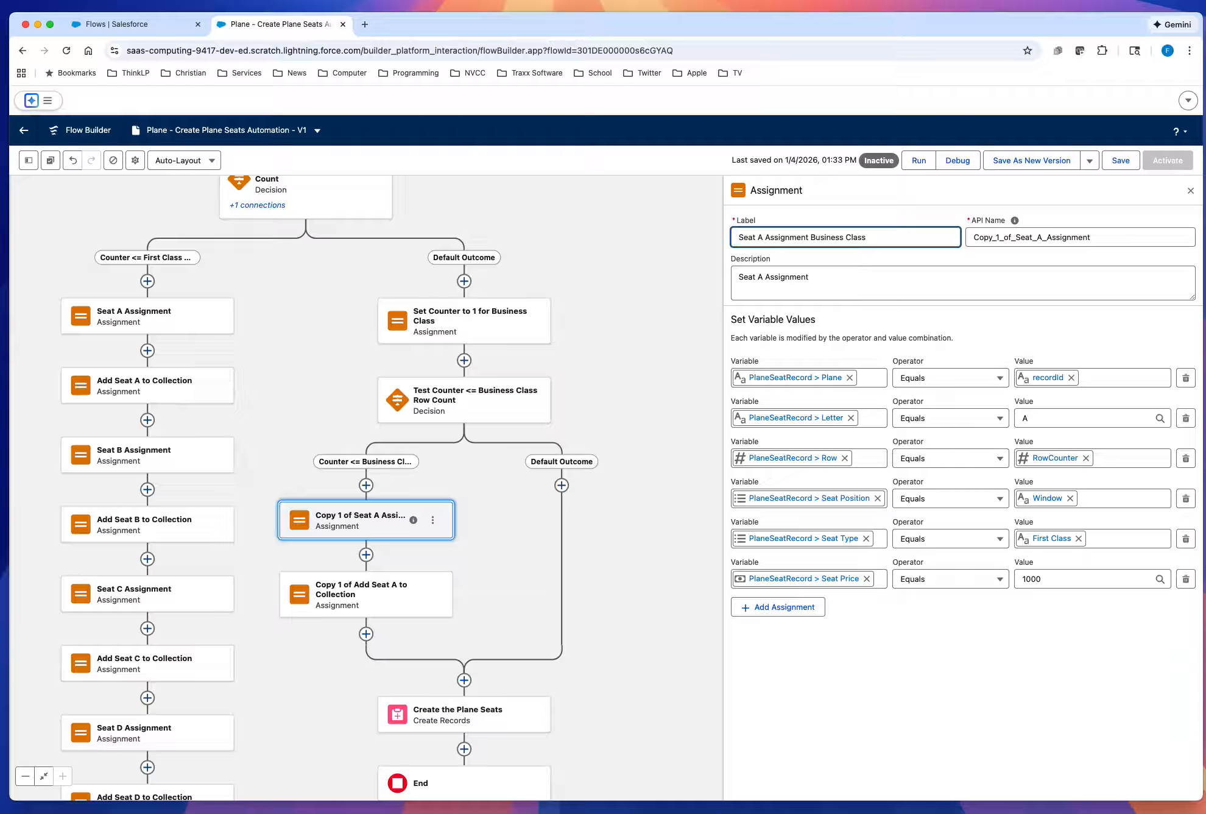
pyautogui.press('Tab')
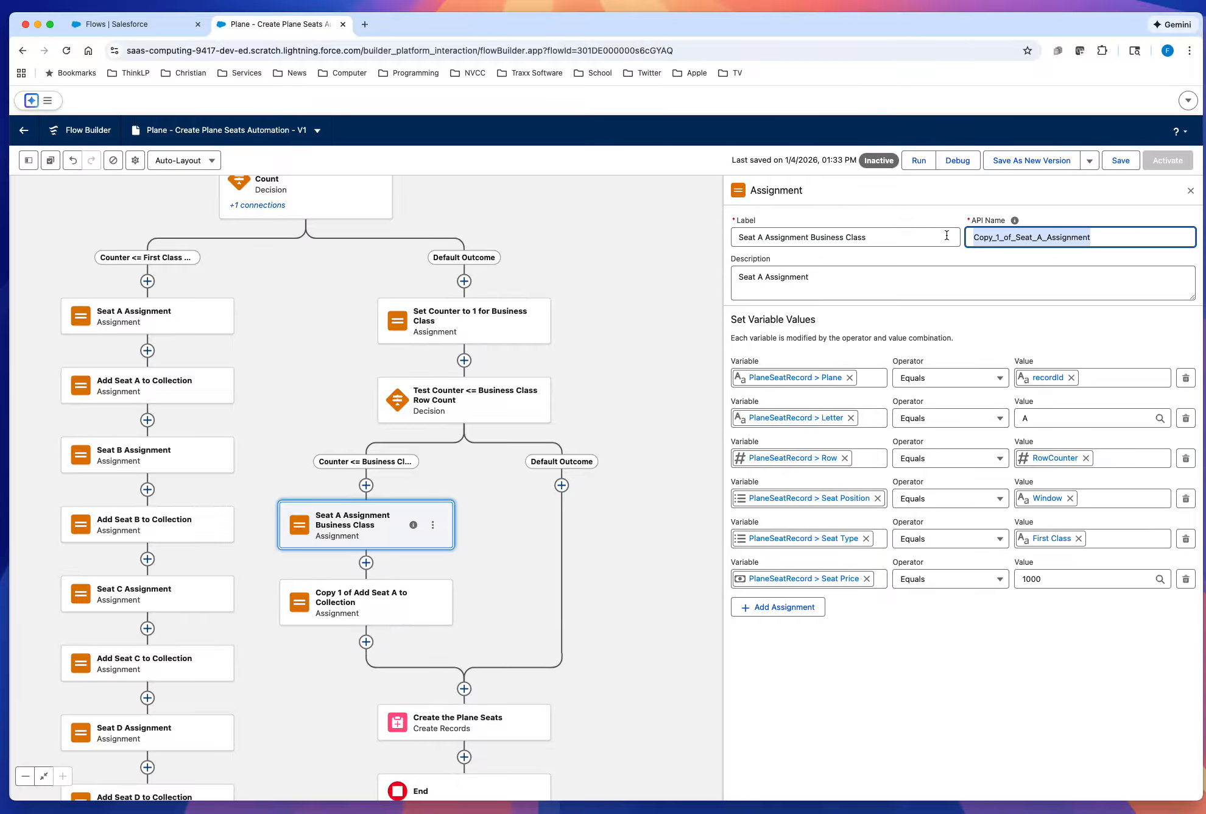
pyautogui.press('BackSpace')
pyautogui.click(890, 236)
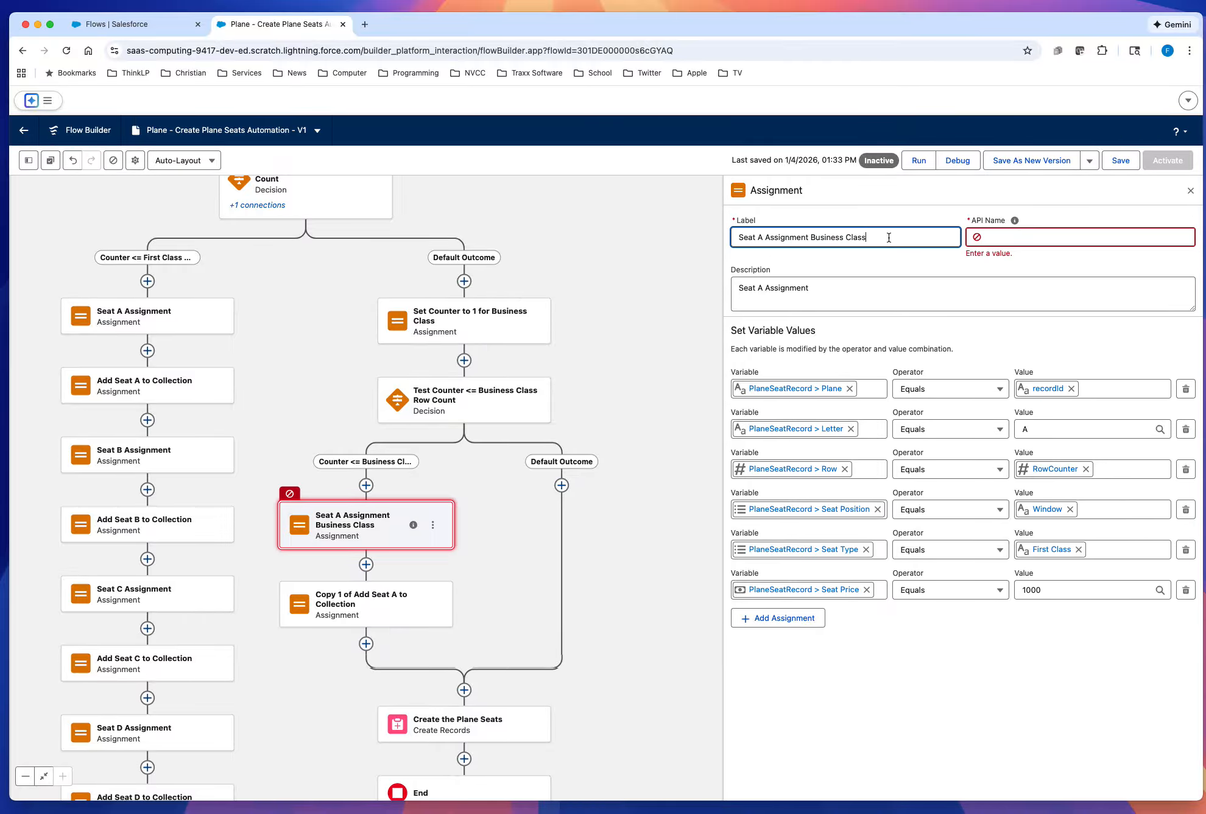
pyautogui.press('Tab')
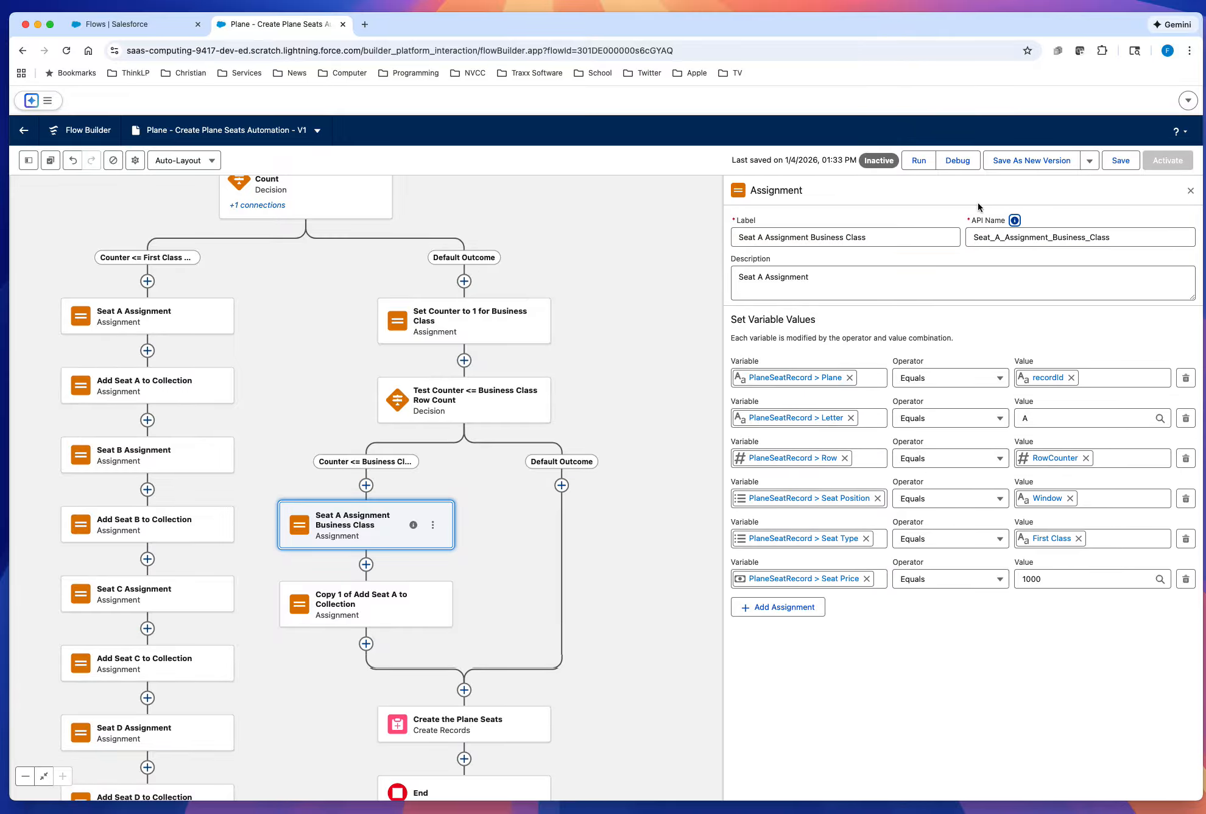
pyautogui.click(920, 219)
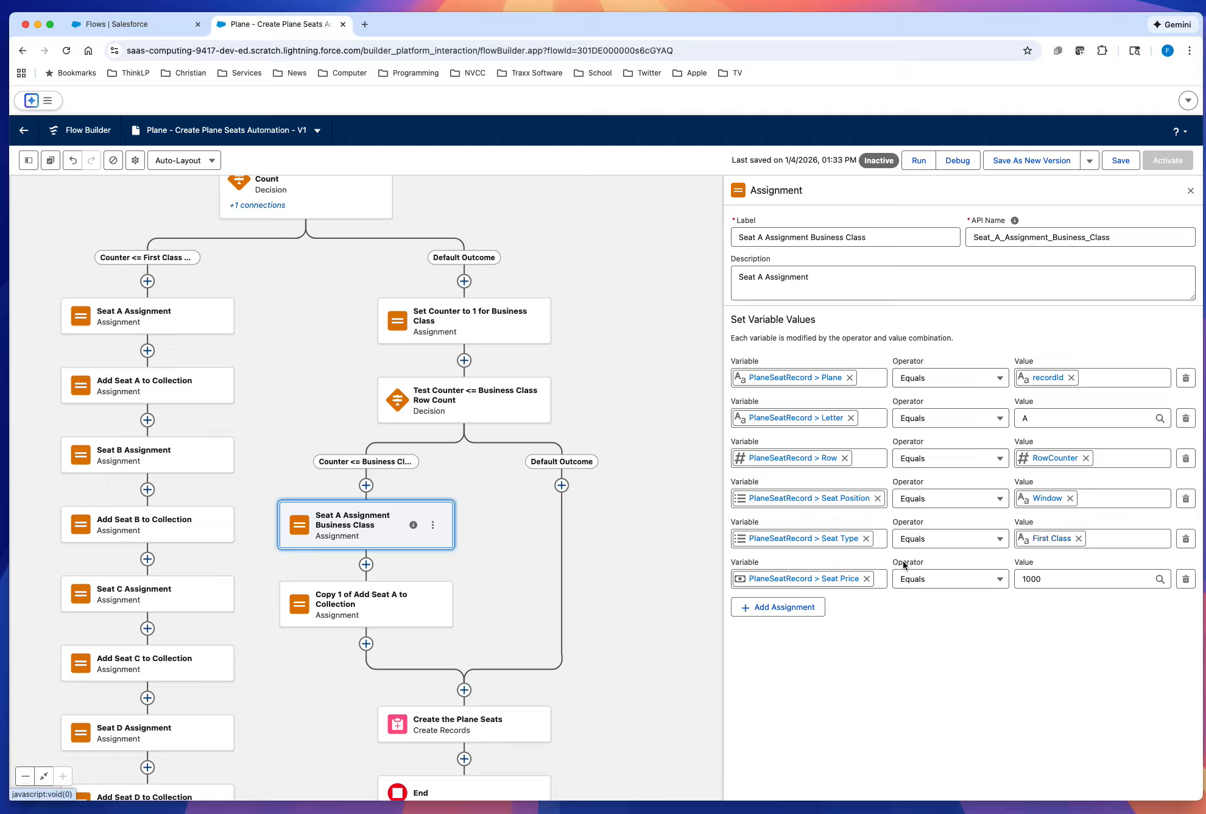
# Step: Set the assignment's PlaneSeatRecord > Seat Type value to Business Class and save the flow
pyautogui.click(1079, 539)
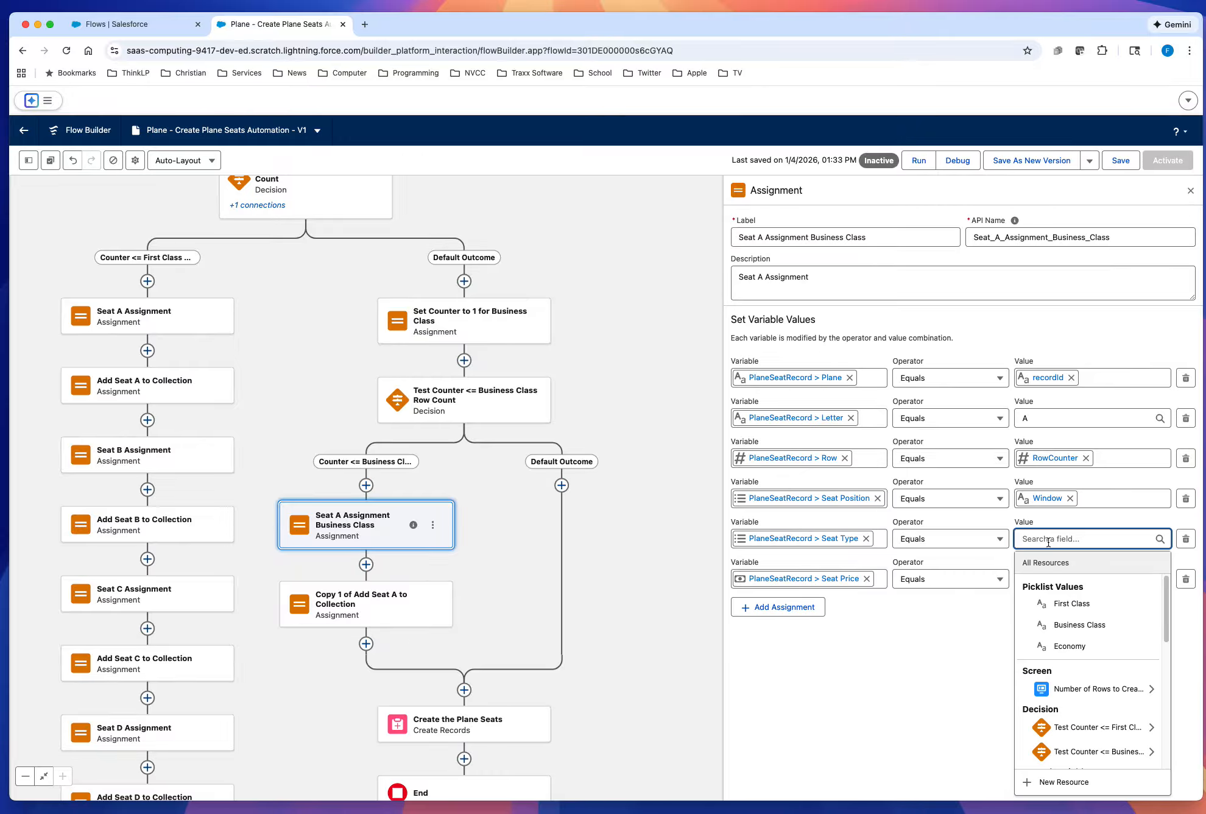
pyautogui.click(1098, 625)
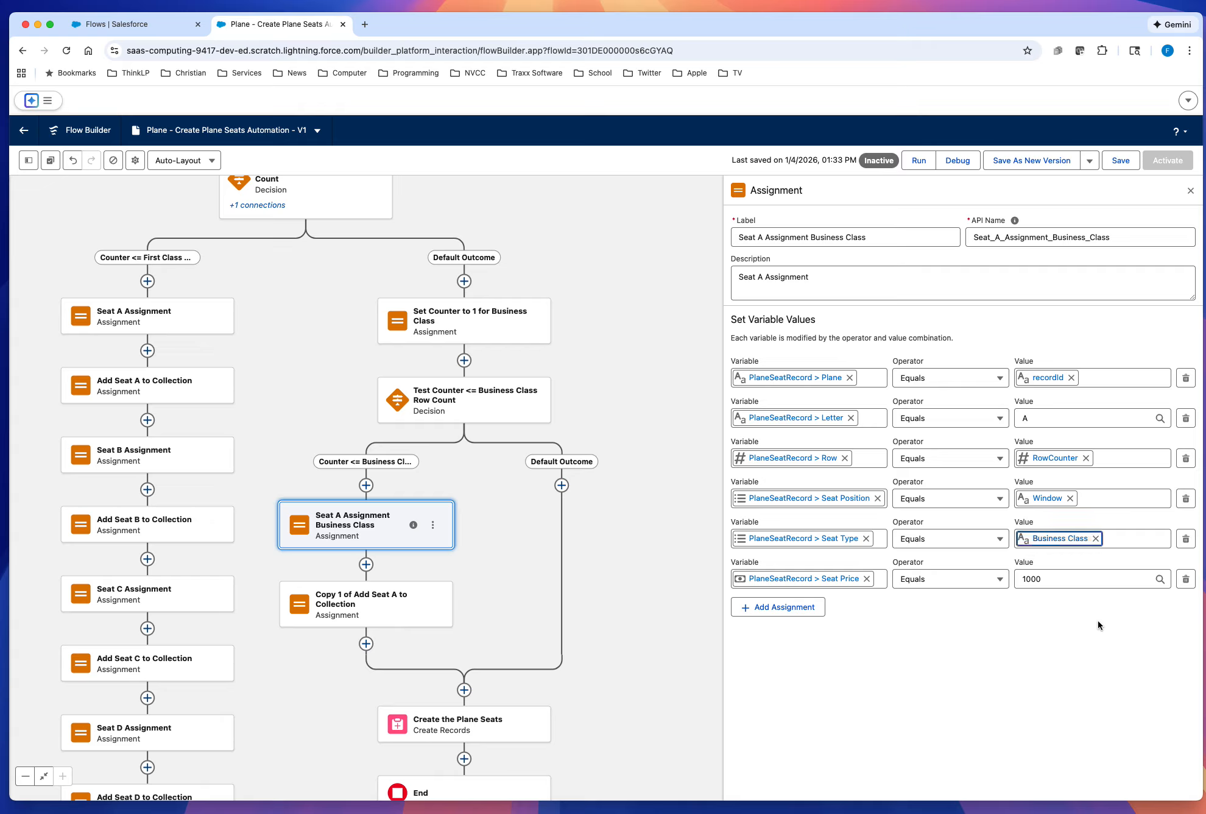
pyautogui.click(1120, 161)
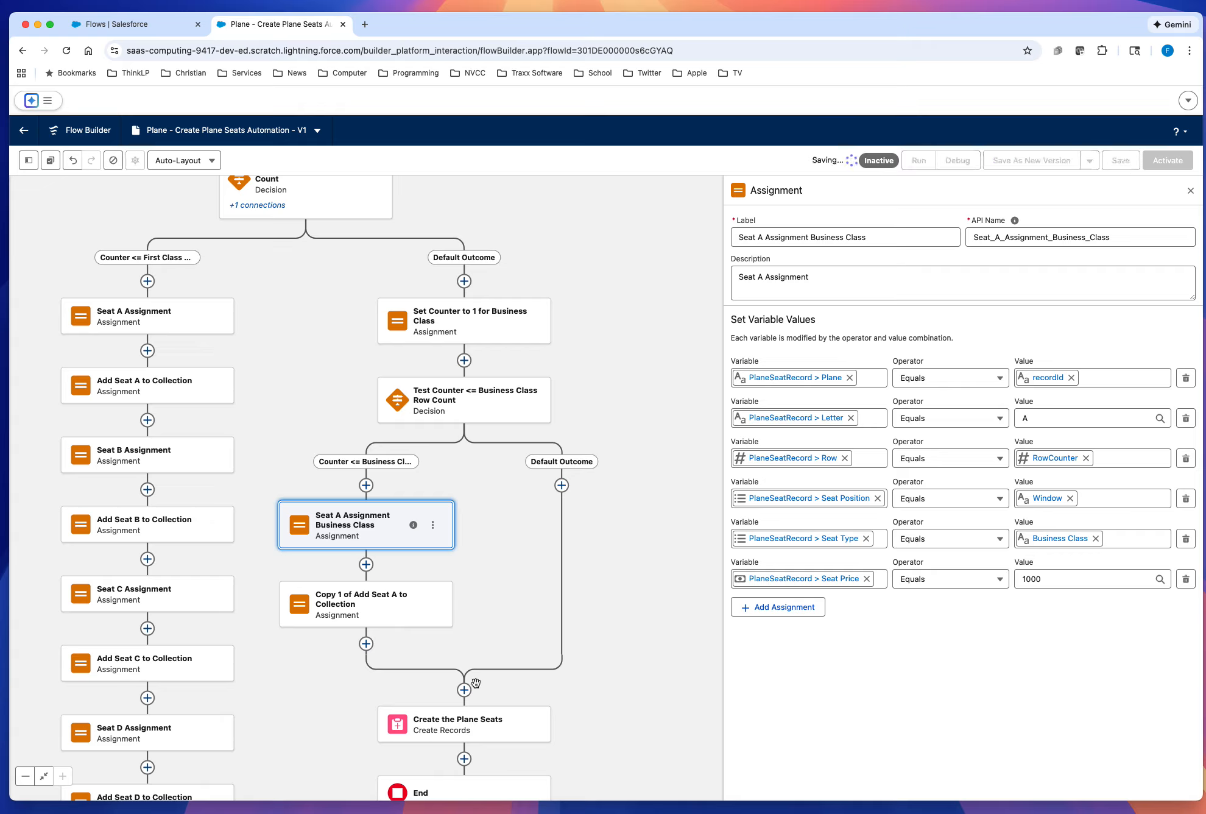
# Step: Relabel the copied collection assignment "Add Seat A to Collection Business Class", regenerate its API name as Add_Seat_A_to_Collection_Business_Class, and save the flow
pyautogui.click(364, 608)
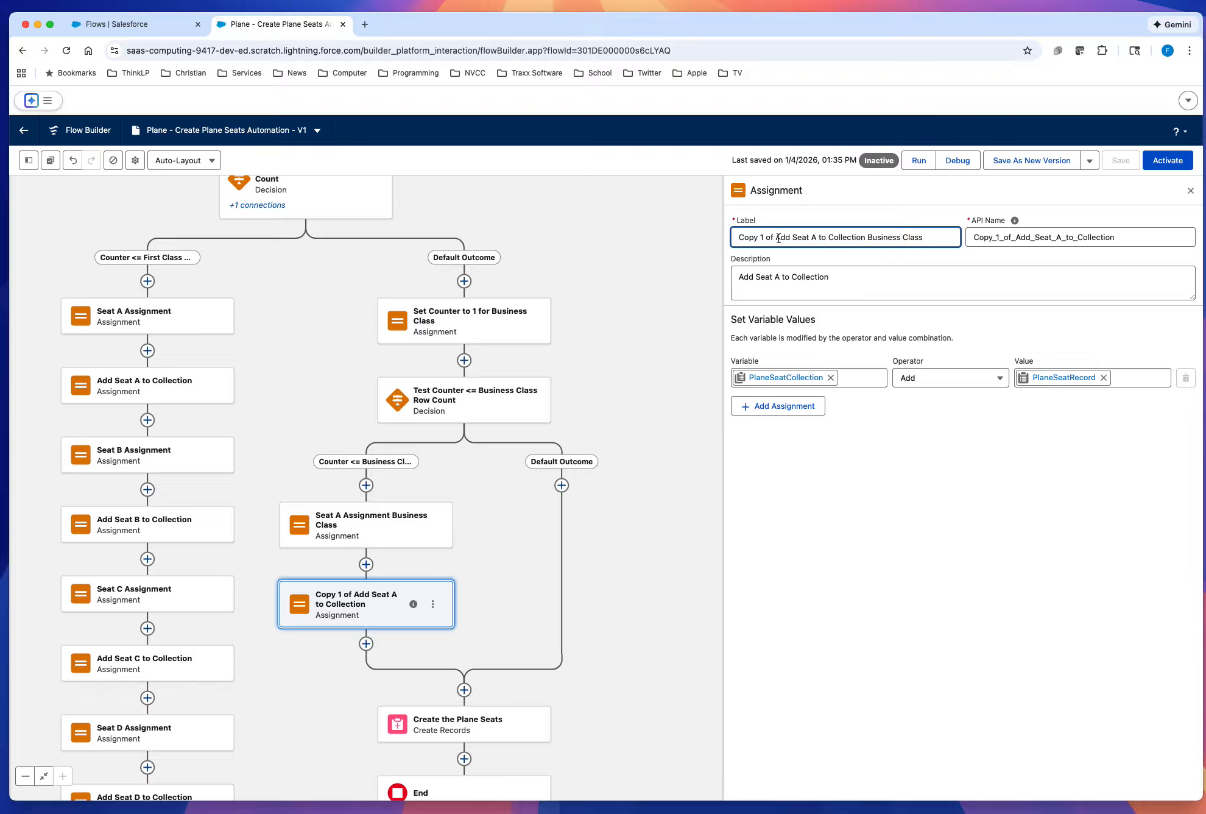
pyautogui.moveTo(777, 238); pyautogui.dragTo(734, 238)
pyautogui.press('BackSpace')
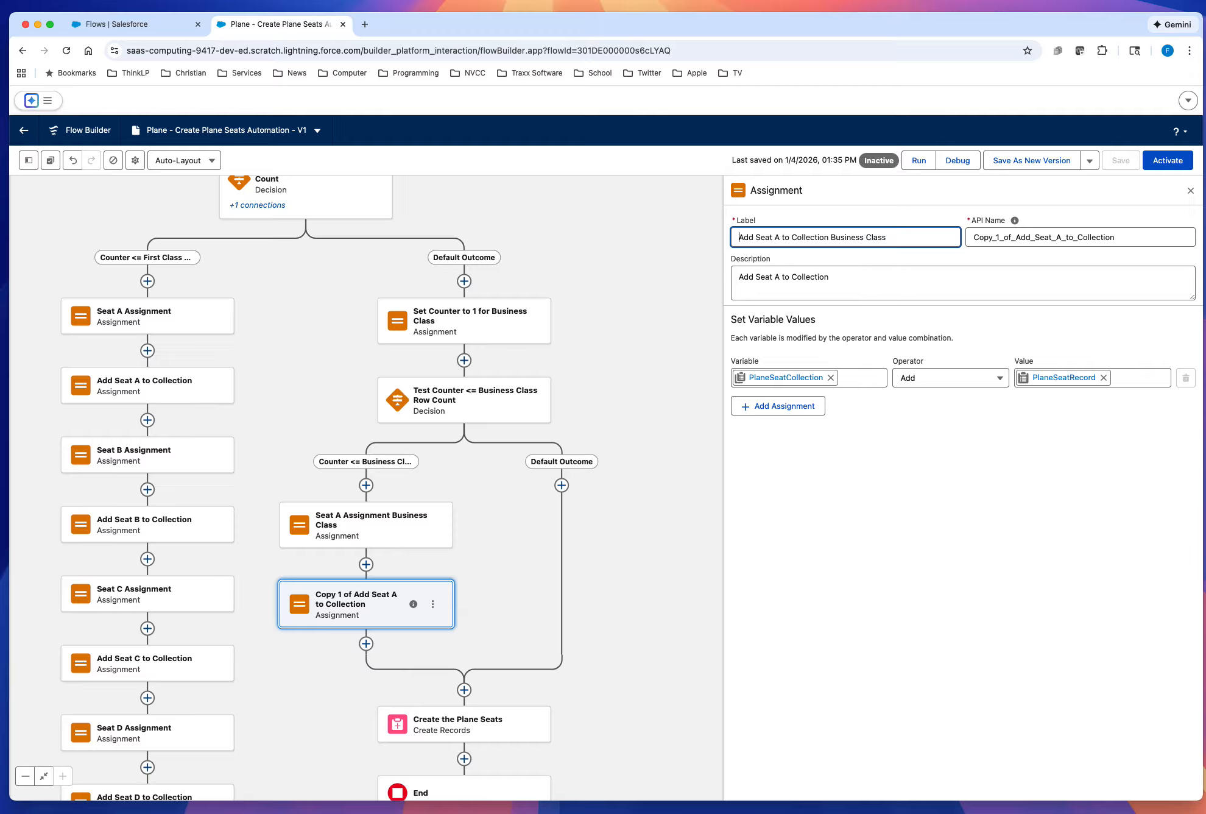
pyautogui.doubleClick(1096, 236)
pyautogui.press('BackSpace')
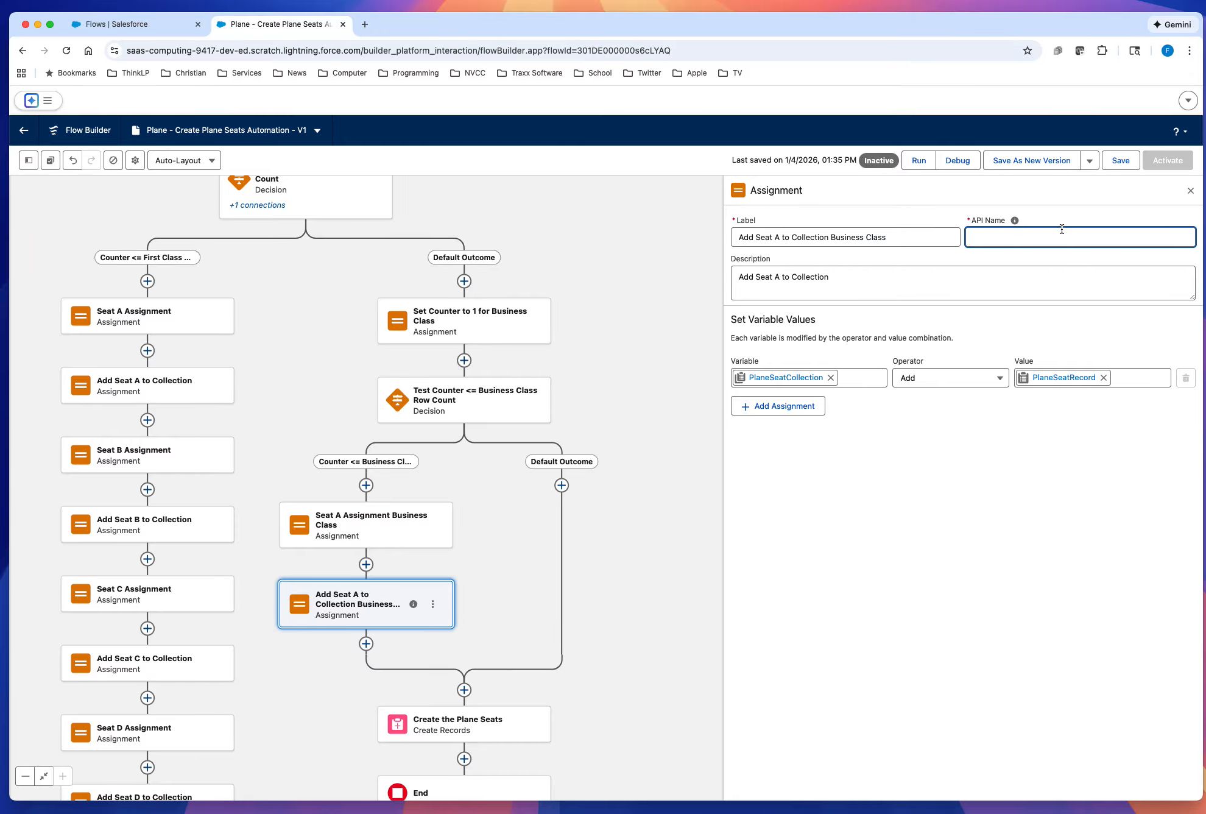
pyautogui.click(913, 243)
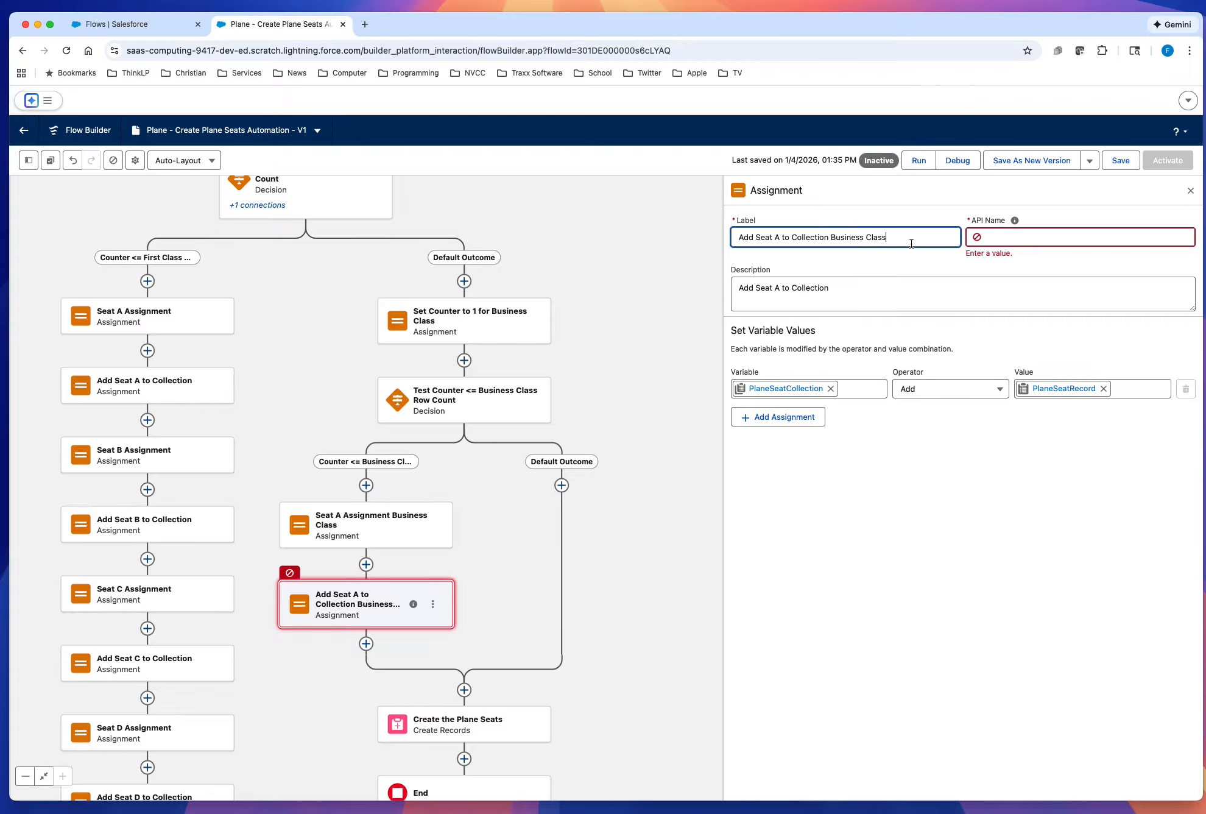
pyautogui.click(1014, 220)
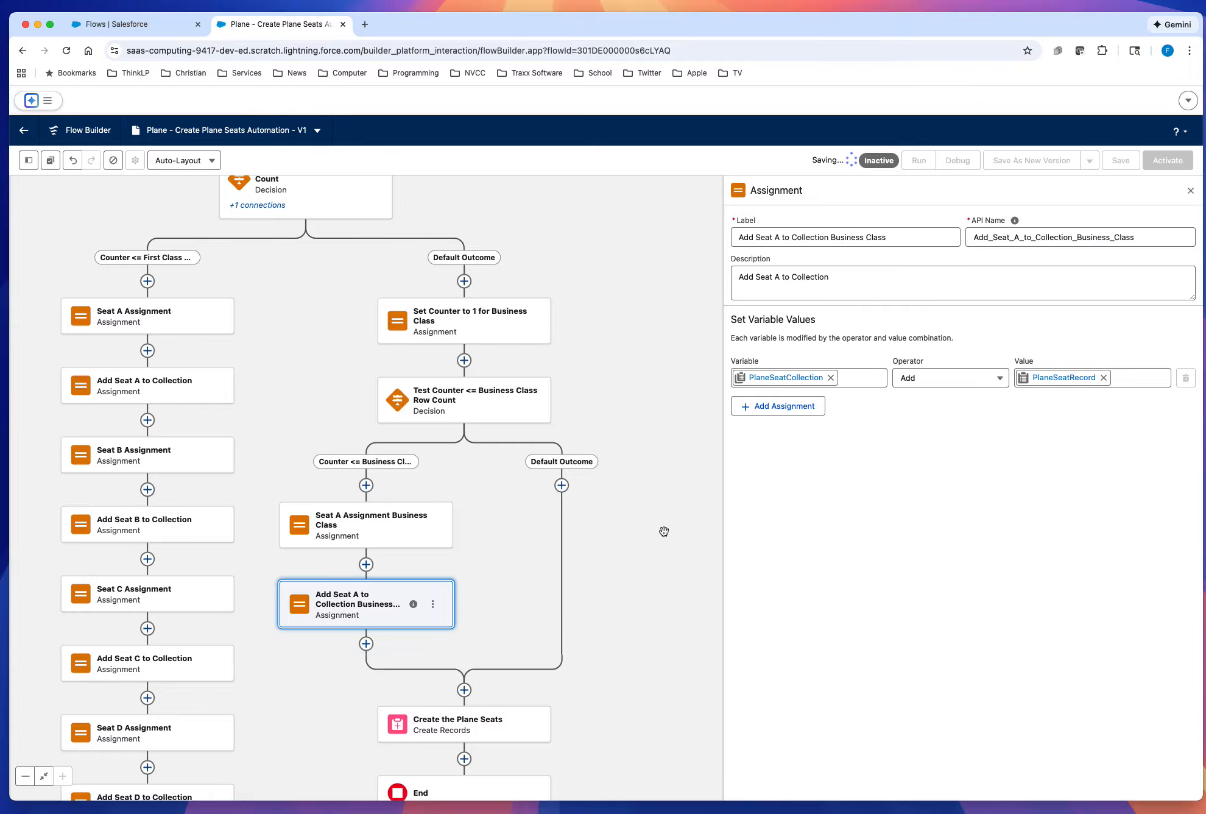
# Step: Copy the first class Increment Counter element directly below Add Seat A to Collection Business Class
pyautogui.moveTo(622, 688); pyautogui.dragTo(662, 452)
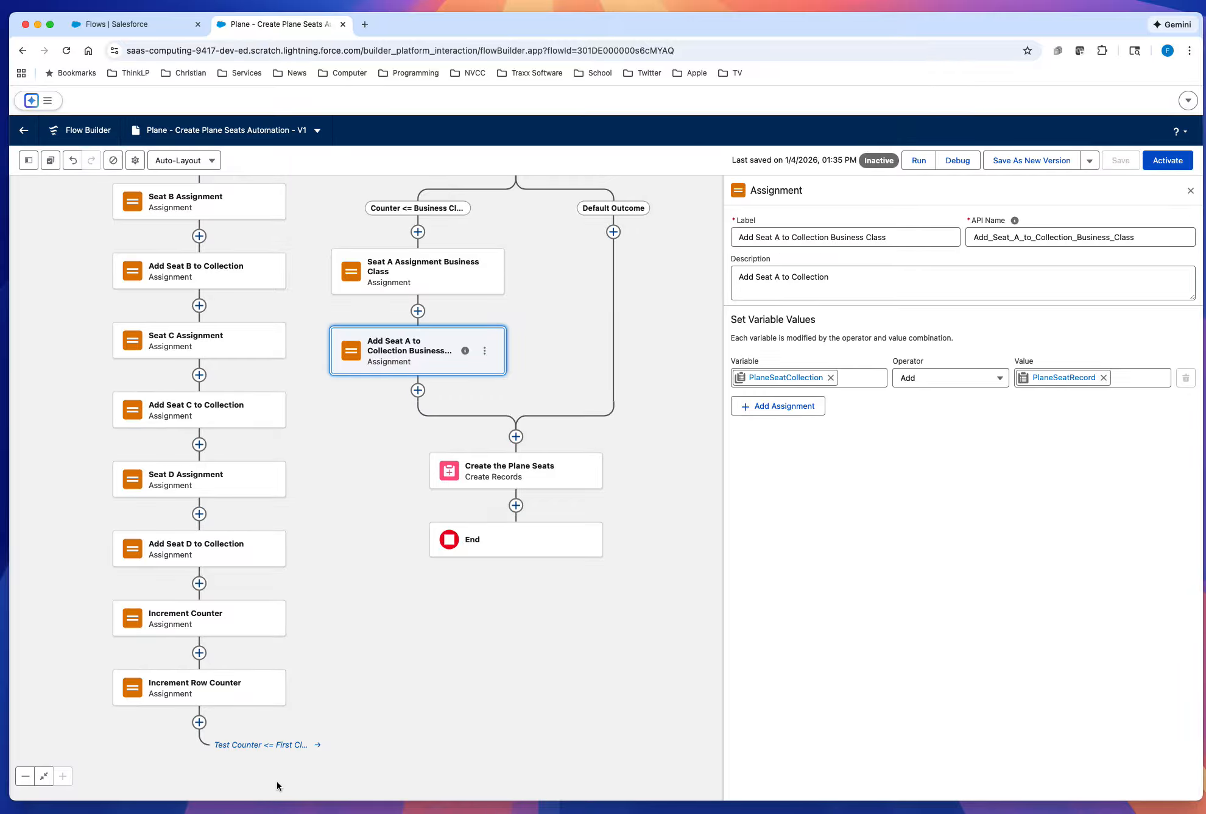
pyautogui.click(266, 620)
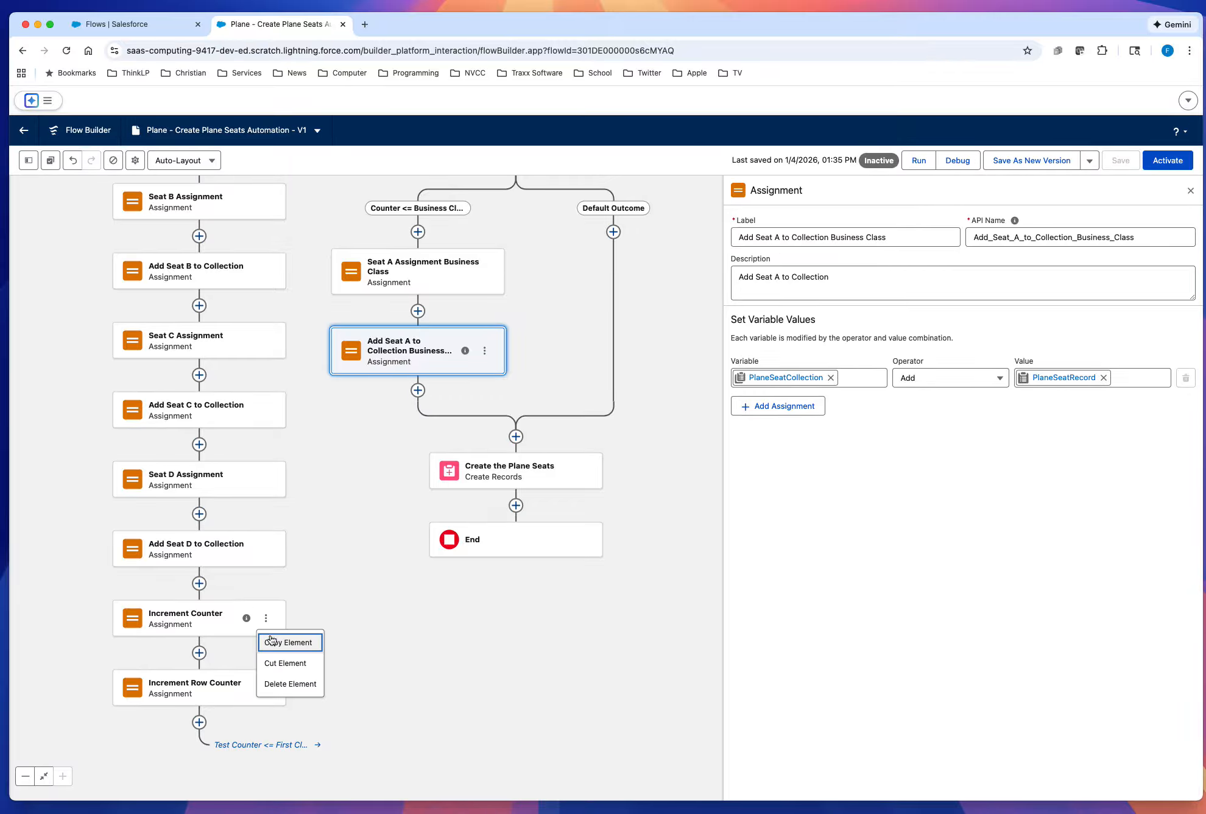
pyautogui.click(272, 644)
pyautogui.click(418, 390)
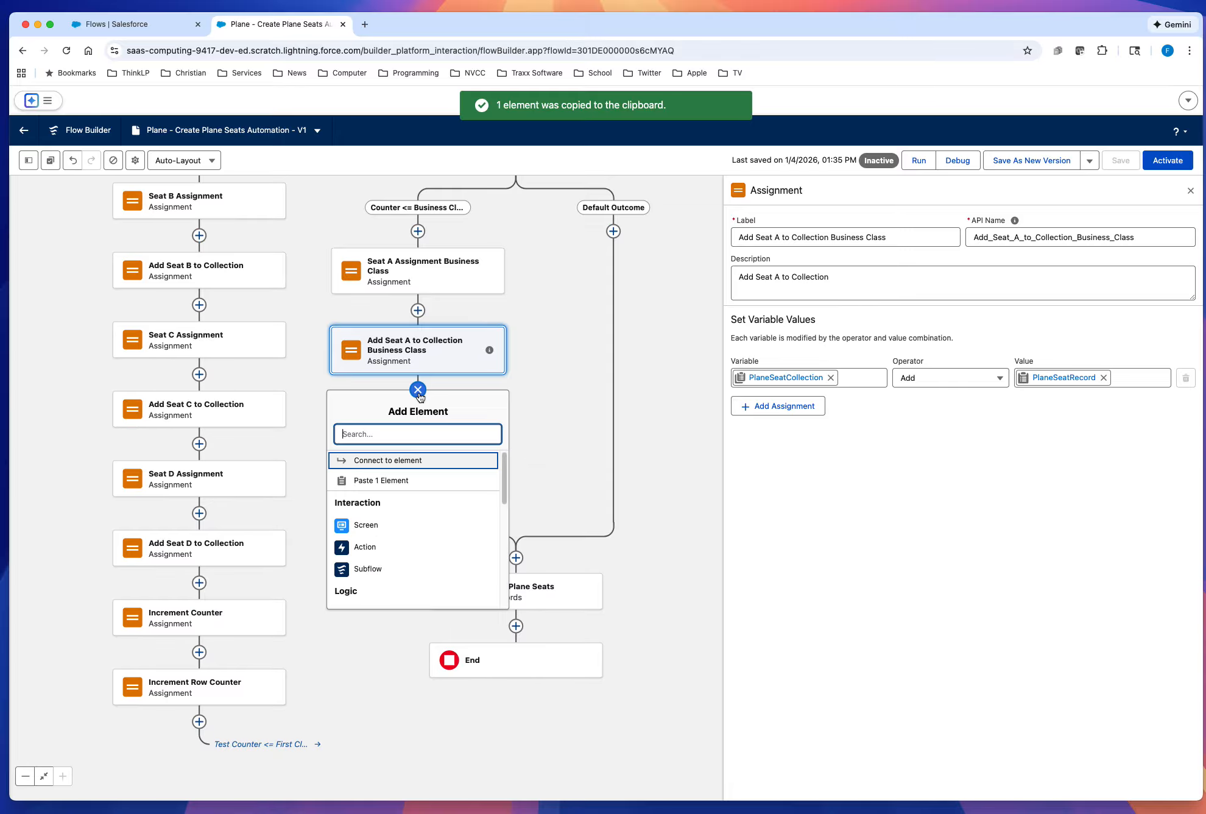
pyautogui.click(381, 480)
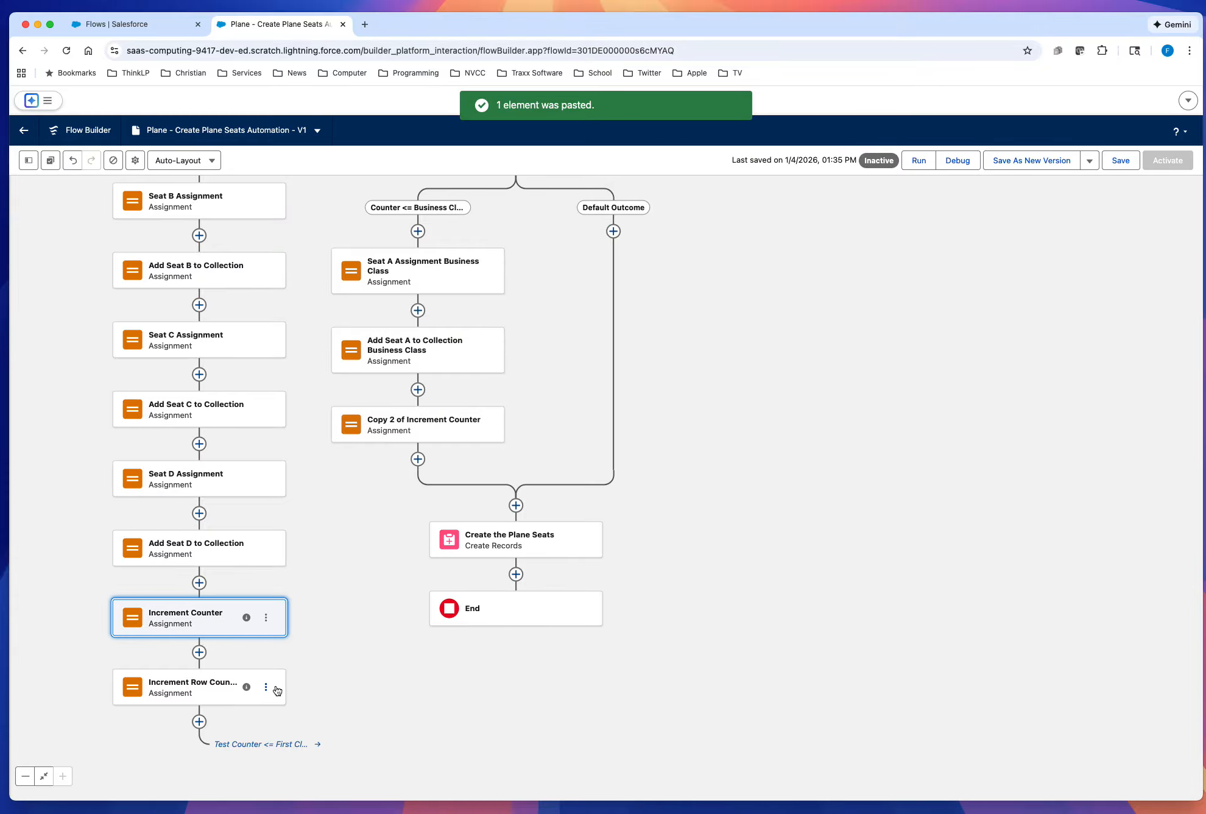
# Step: Copy the first class Increment Row Counter element directly below the copied Increment Counter in the business class branch
pyautogui.click(266, 686)
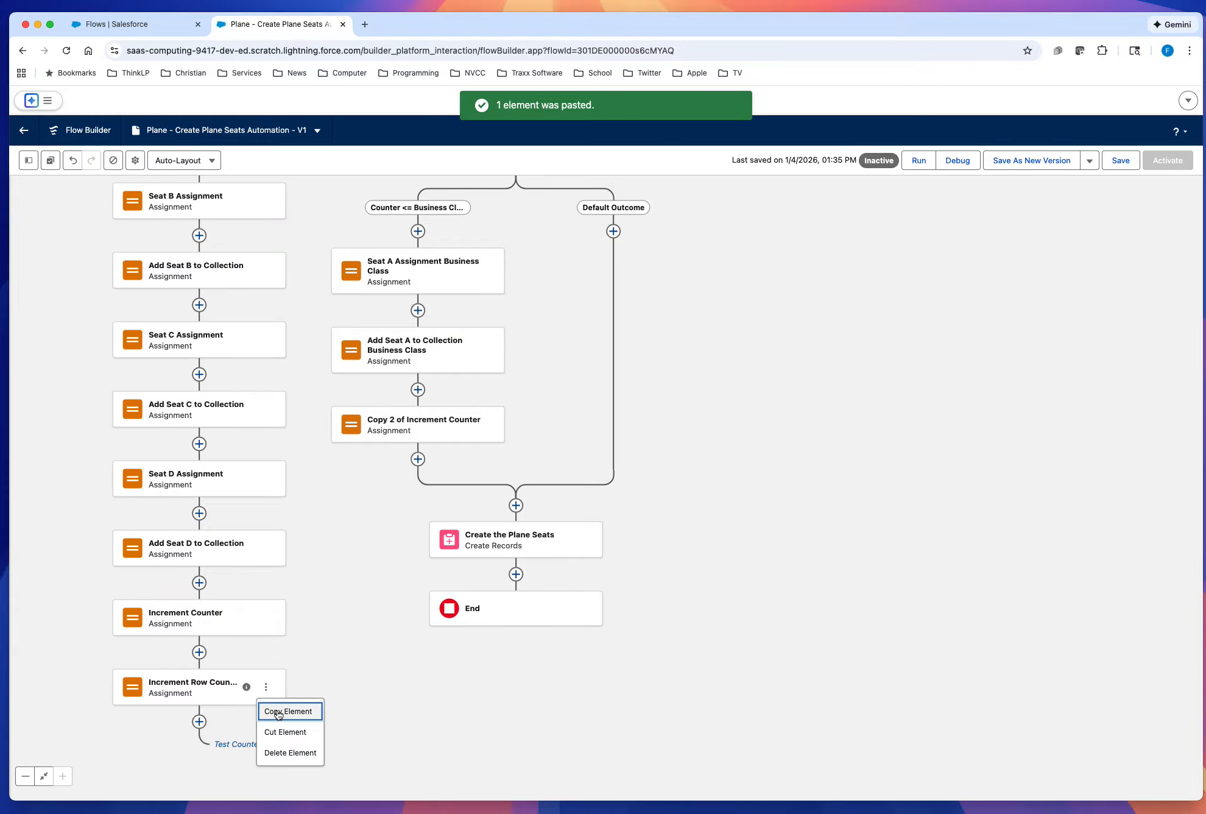
pyautogui.click(281, 711)
pyautogui.click(417, 458)
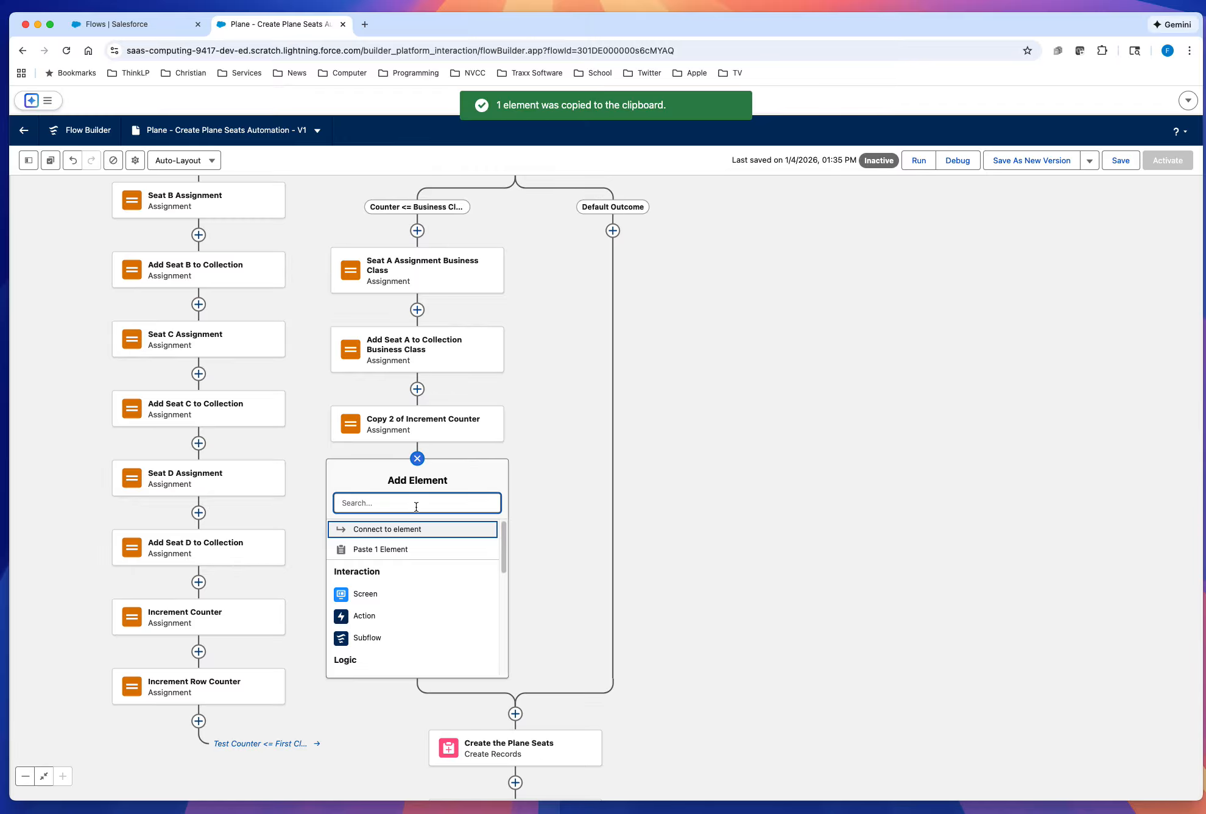
pyautogui.click(402, 550)
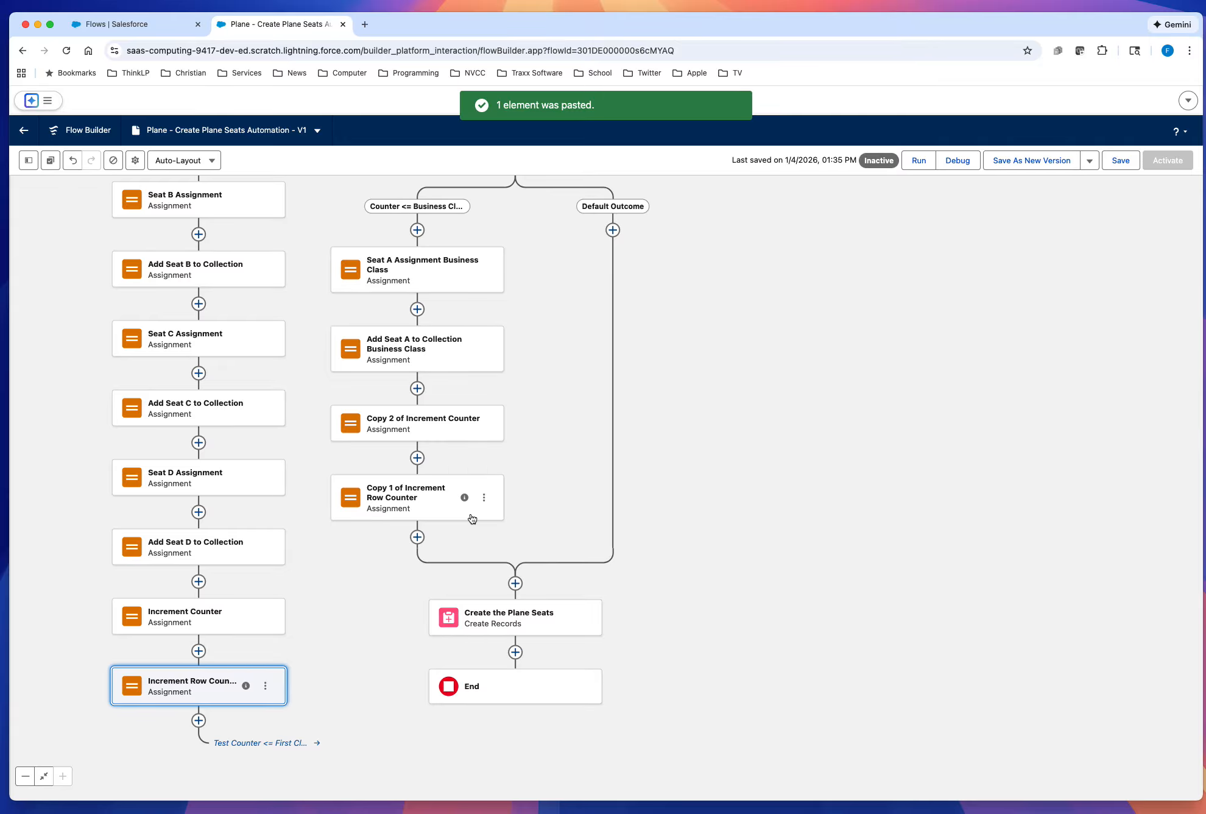
# Step: Relabel the copied counter assignment "Increment Counter Business Class" and regenerate its API name as Increment_Counter_Business_Class
pyautogui.click(424, 430)
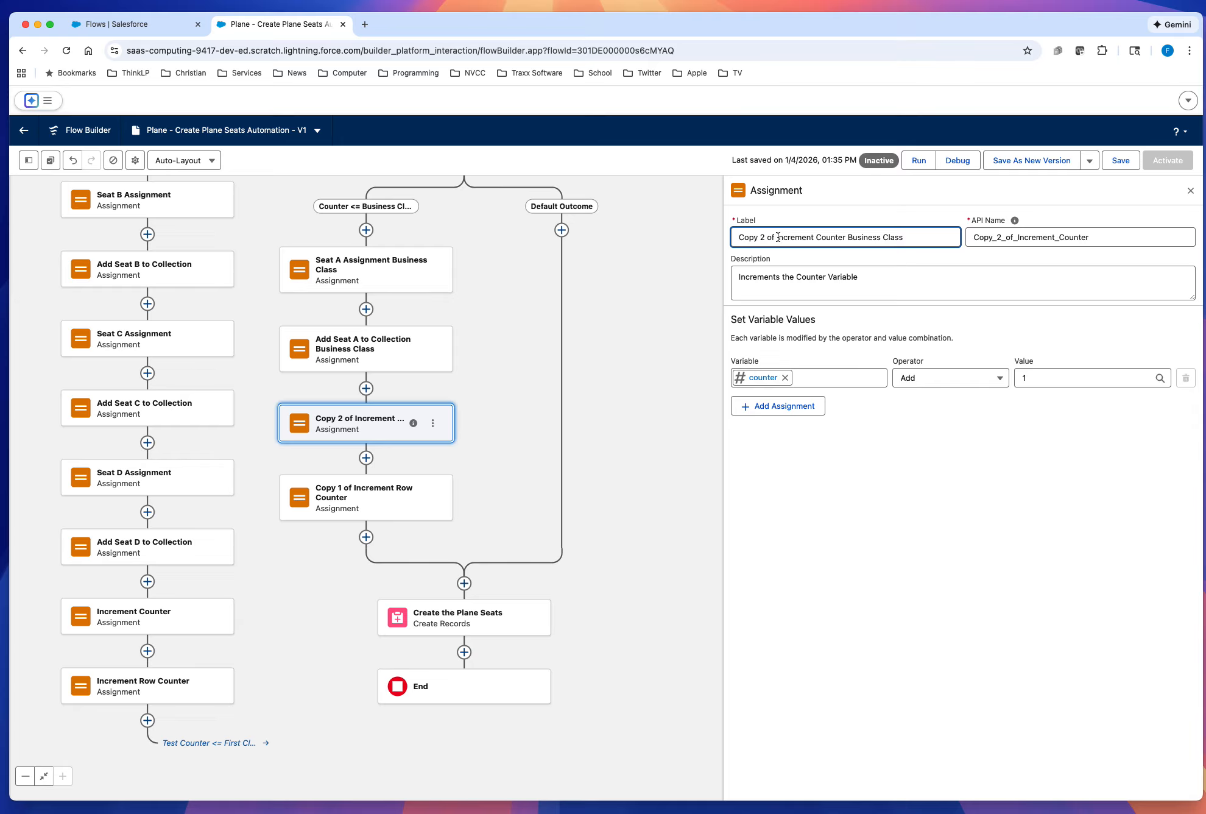
pyautogui.moveTo(777, 238); pyautogui.dragTo(730, 239)
pyautogui.press('BackSpace')
pyautogui.doubleClick(1027, 238)
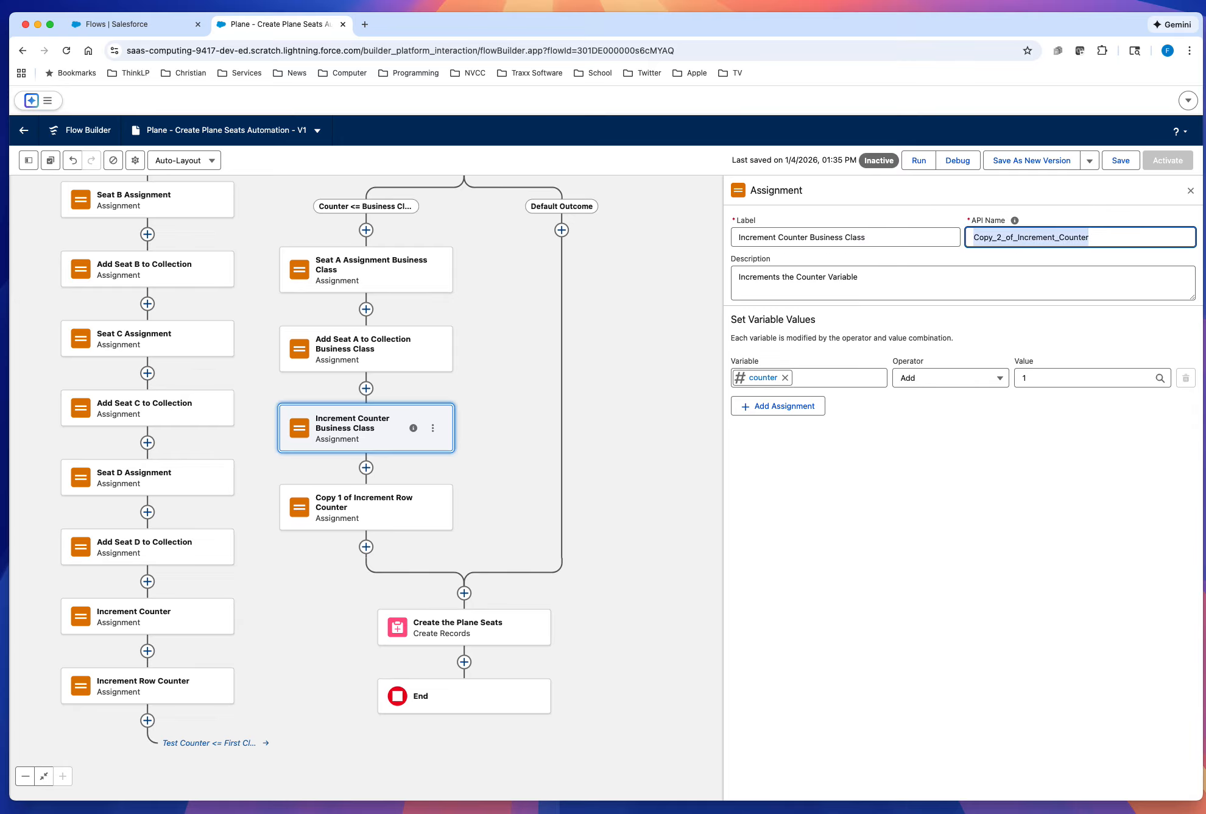
pyautogui.press('BackSpace')
pyautogui.click(913, 235)
pyautogui.press('Tab')
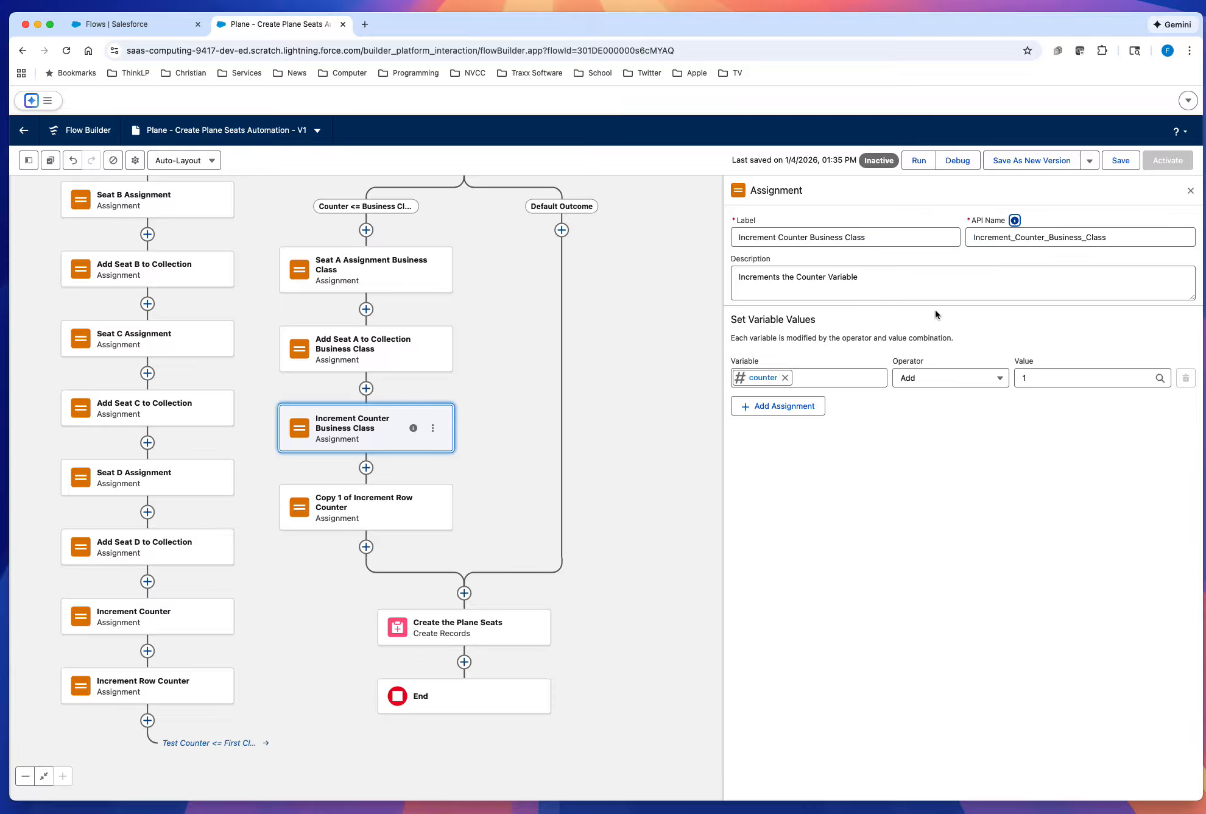
pyautogui.click(951, 461)
# Step: Relabel the copied row counter assignment "Increment Row Counter Business Class", regenerate its API name as Increment_Row_Counter_Business_Class, and save the flow
pyautogui.click(340, 517)
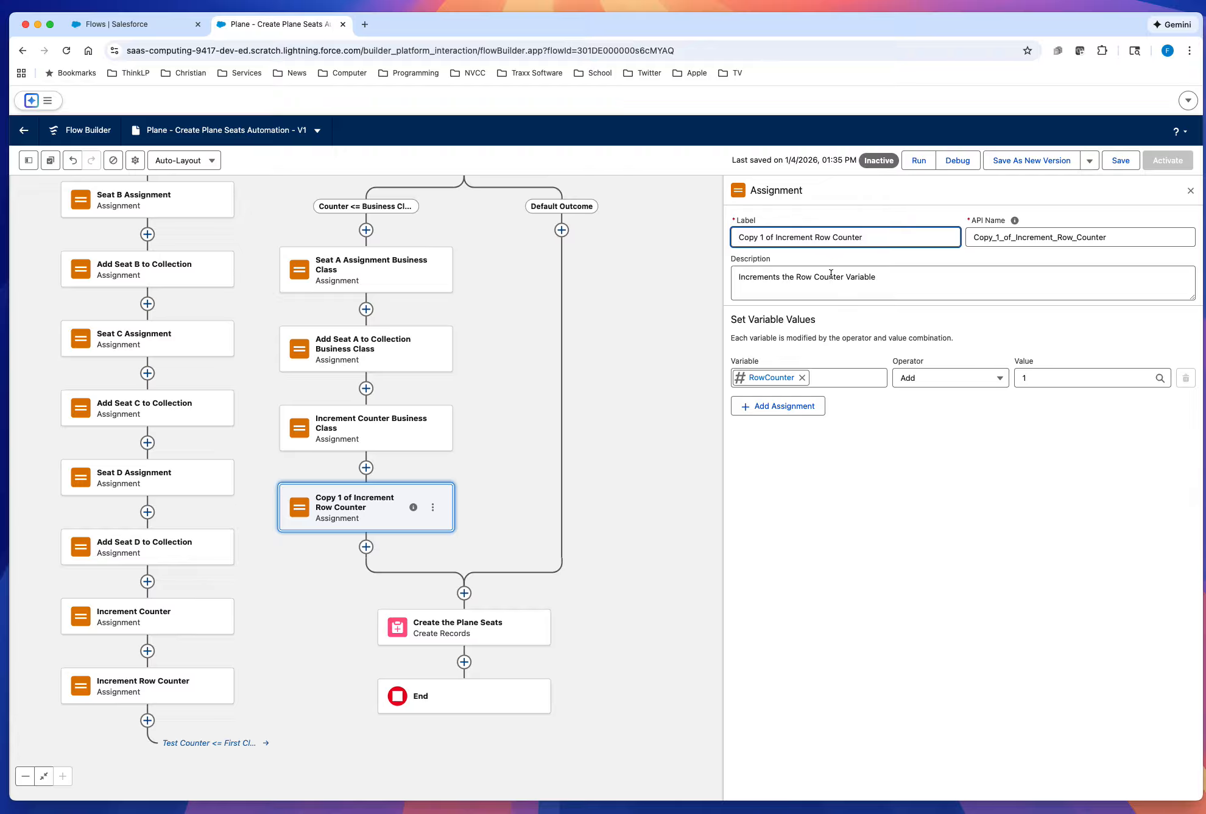
pyautogui.write('Business Class')
pyautogui.moveTo(776, 238); pyautogui.dragTo(733, 239)
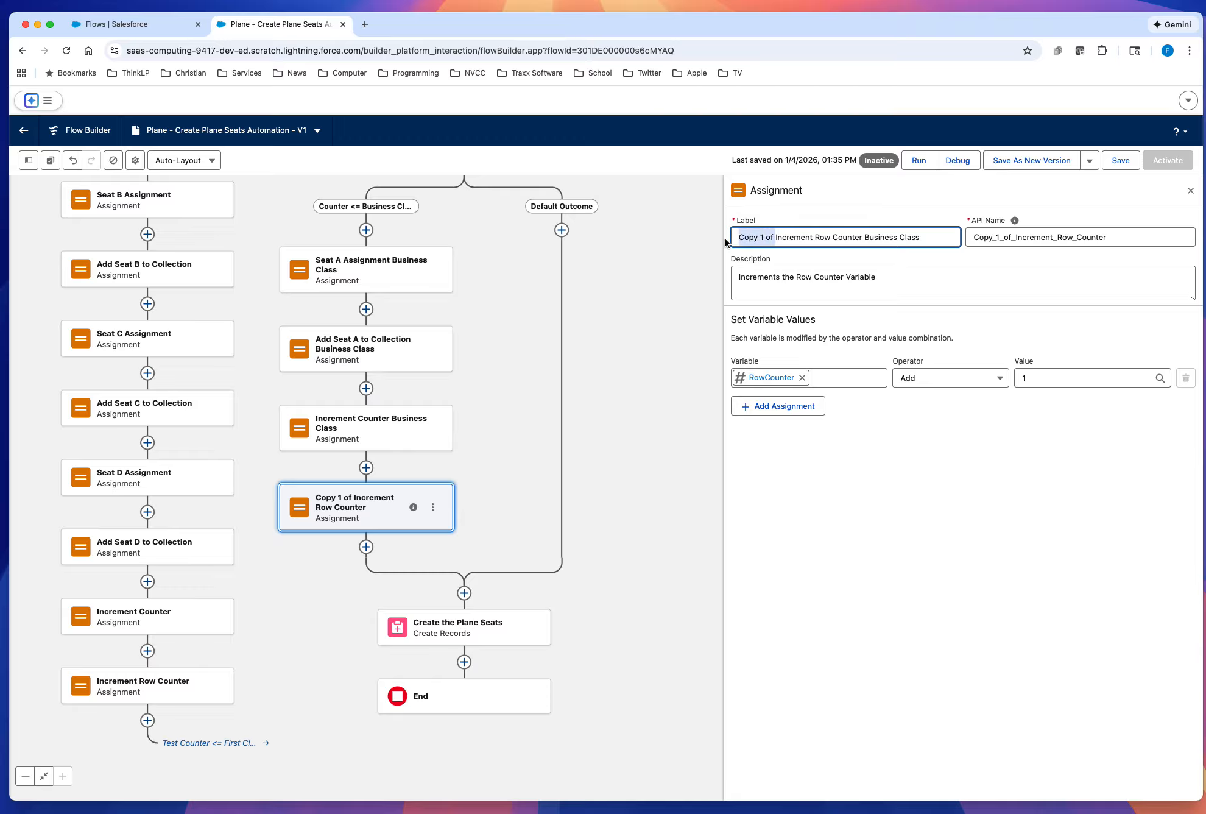
pyautogui.press('BackSpace')
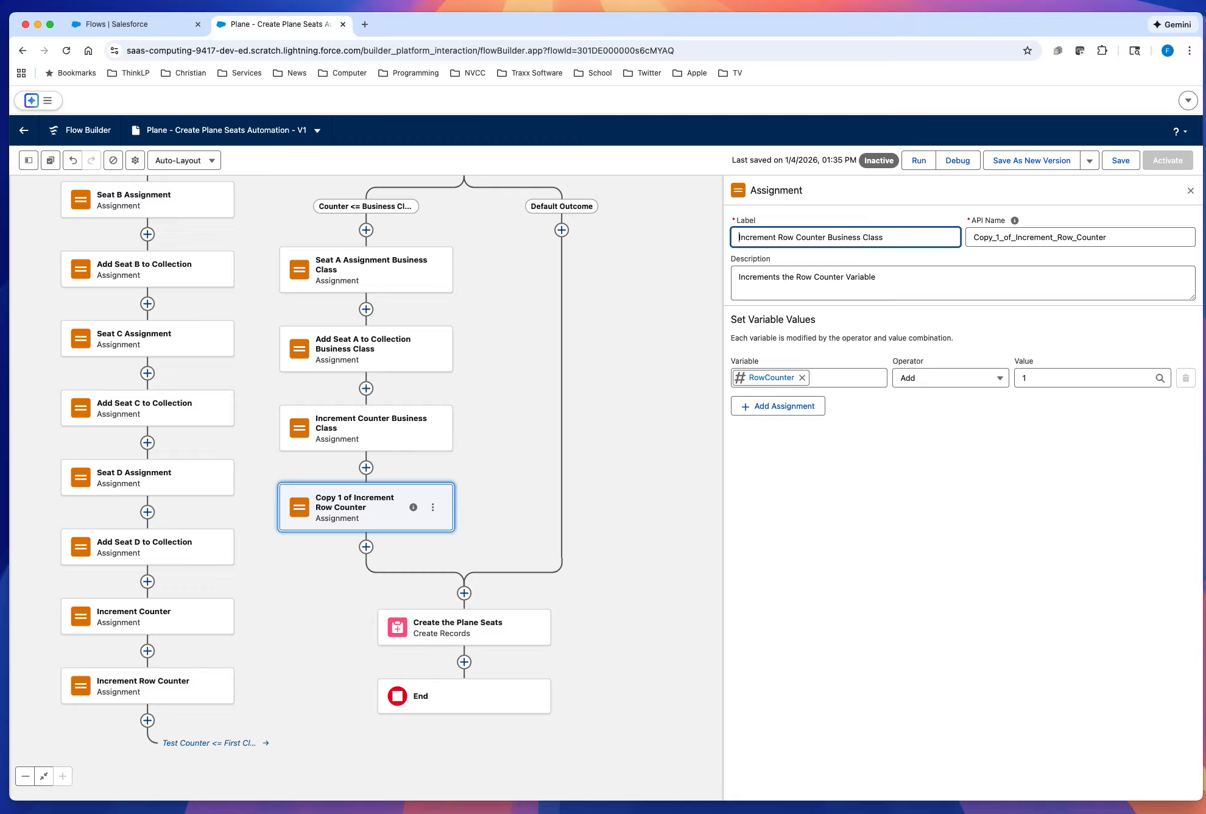
pyautogui.doubleClick(1052, 238)
pyautogui.press('BackSpace')
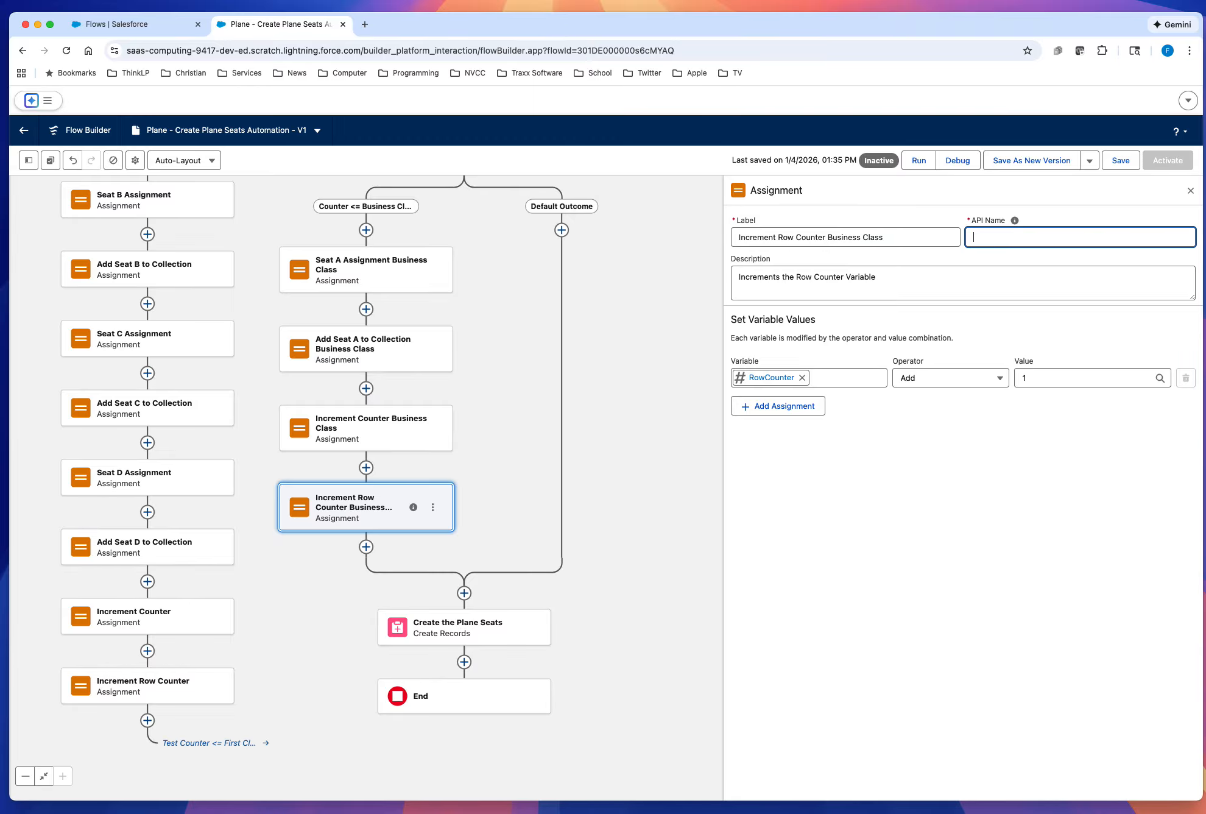
pyautogui.click(932, 243)
pyautogui.press('Tab')
pyautogui.click(938, 492)
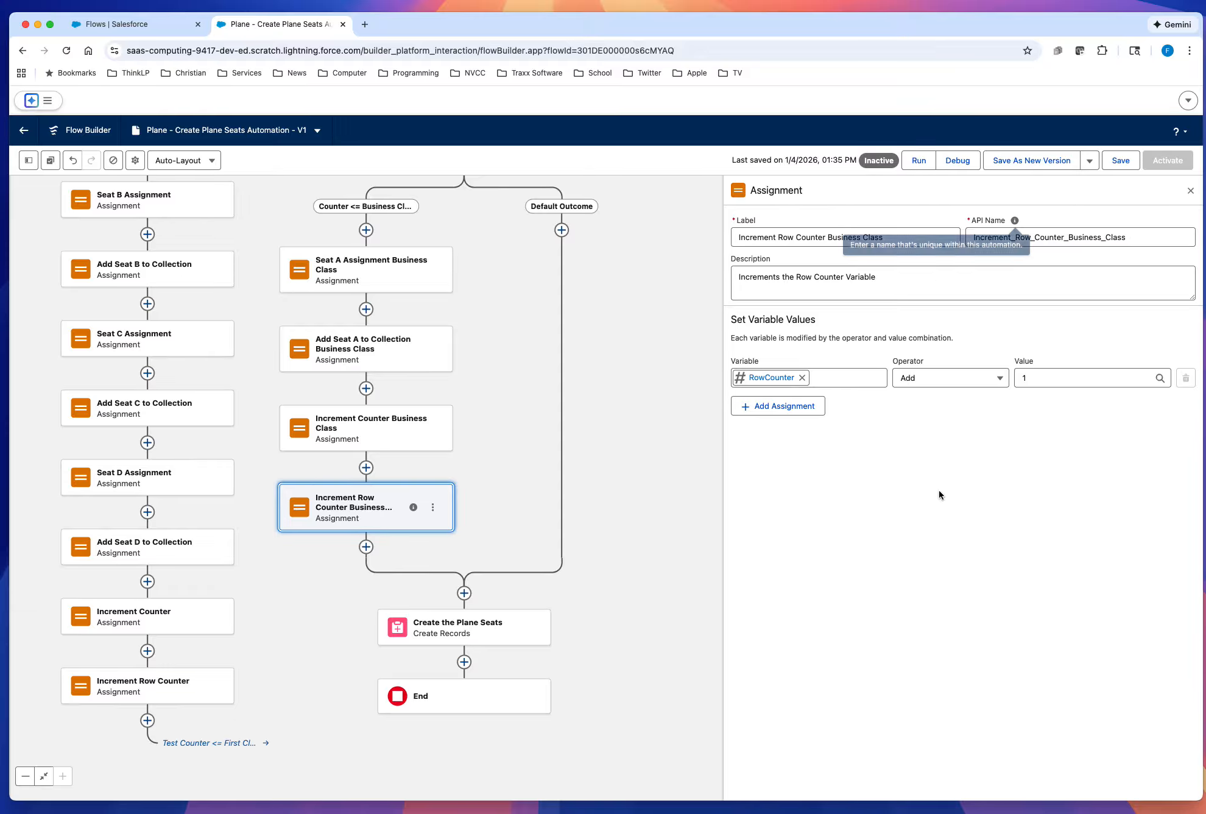
pyautogui.click(1121, 160)
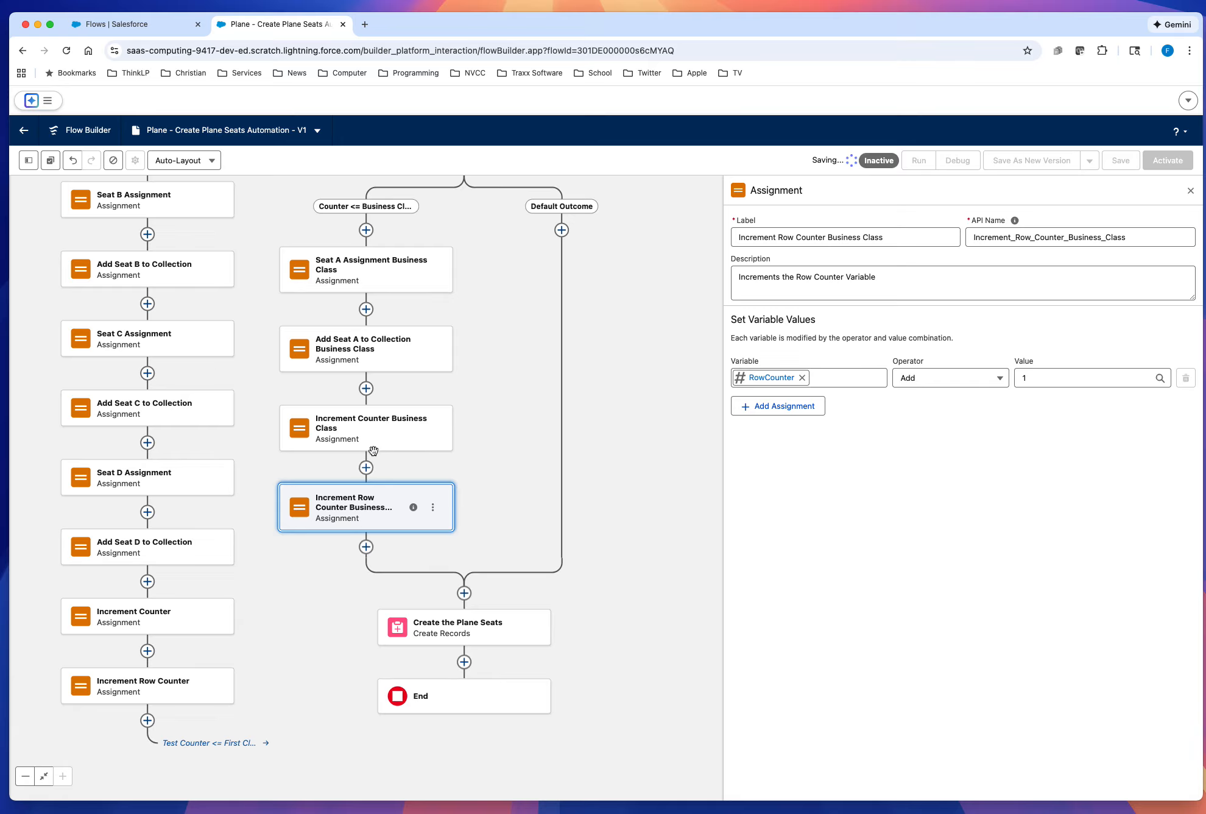
# Step: Connect the end of the business class branch, after Increment Row Counter Business Class, back to the Test Counter <= Business Class Row Count decision
pyautogui.click(373, 449)
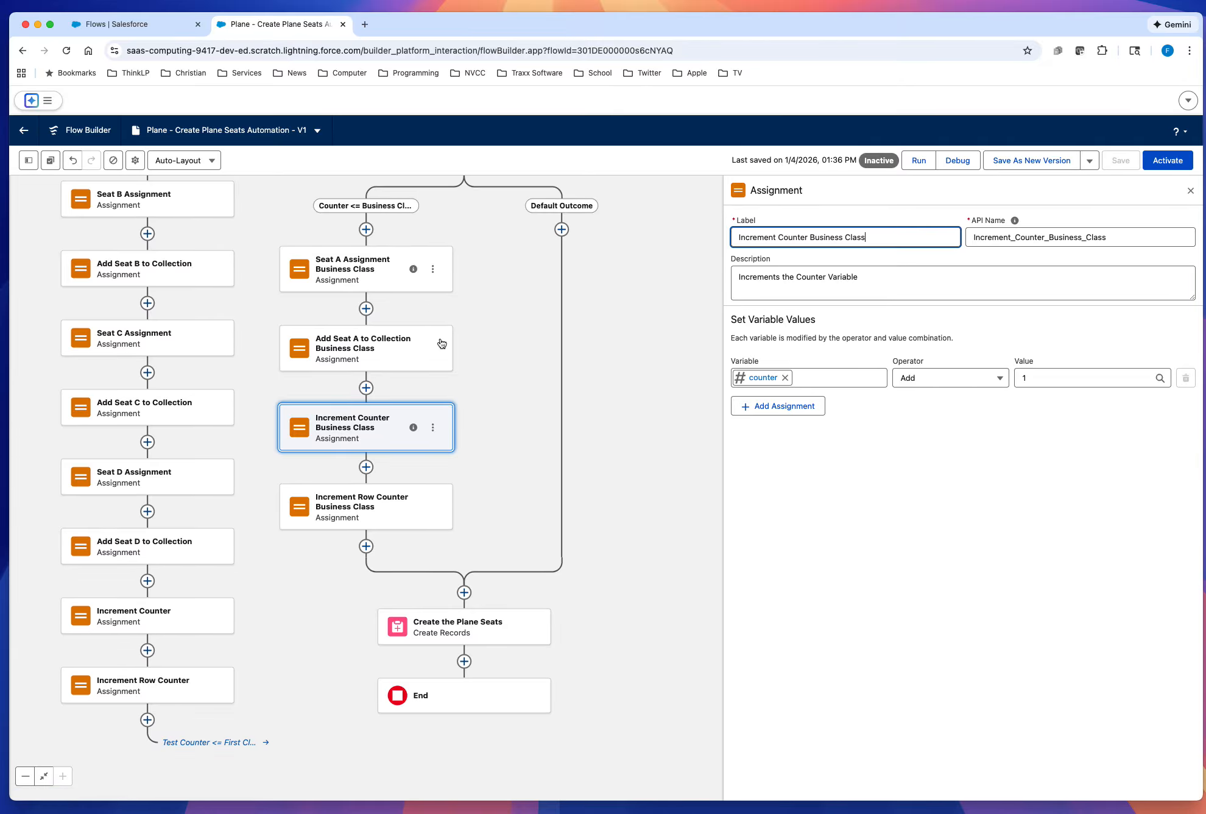
pyautogui.scroll(4, 651, 324)
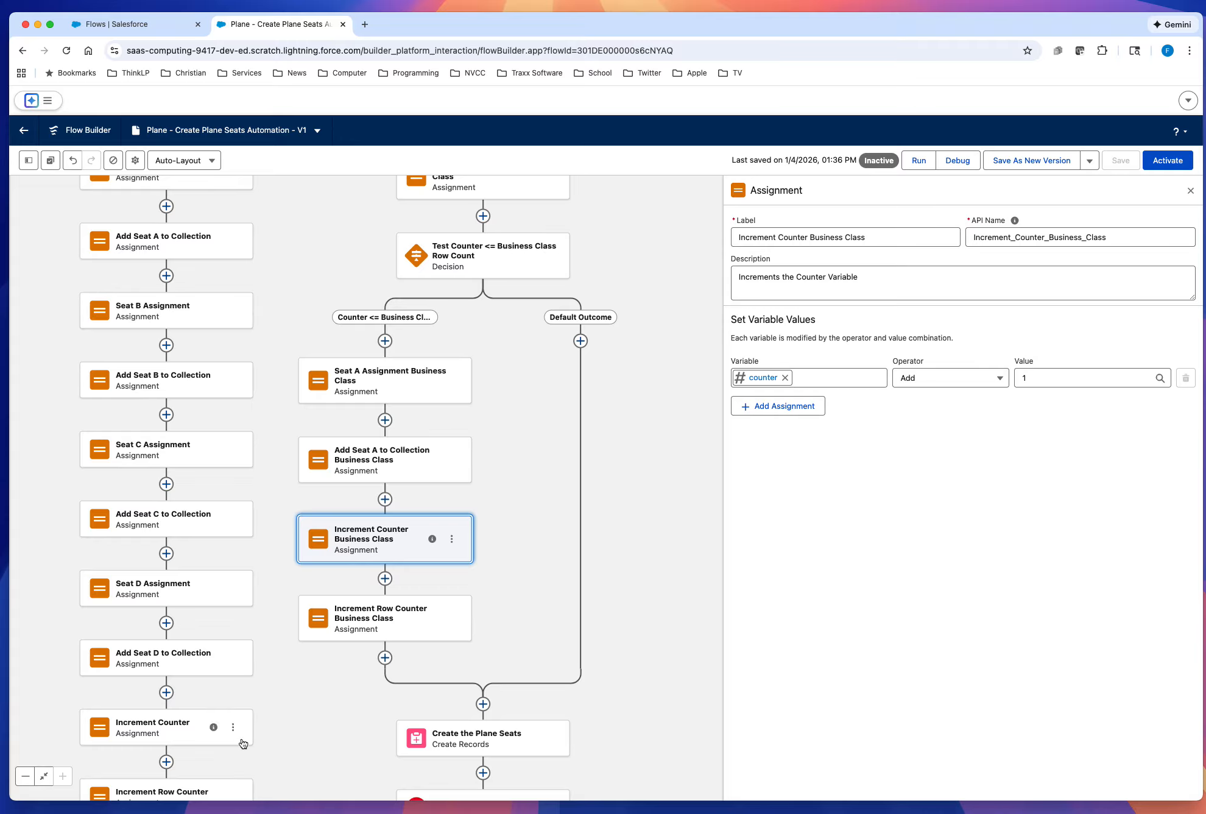
pyautogui.moveTo(277, 720); pyautogui.dragTo(335, 709)
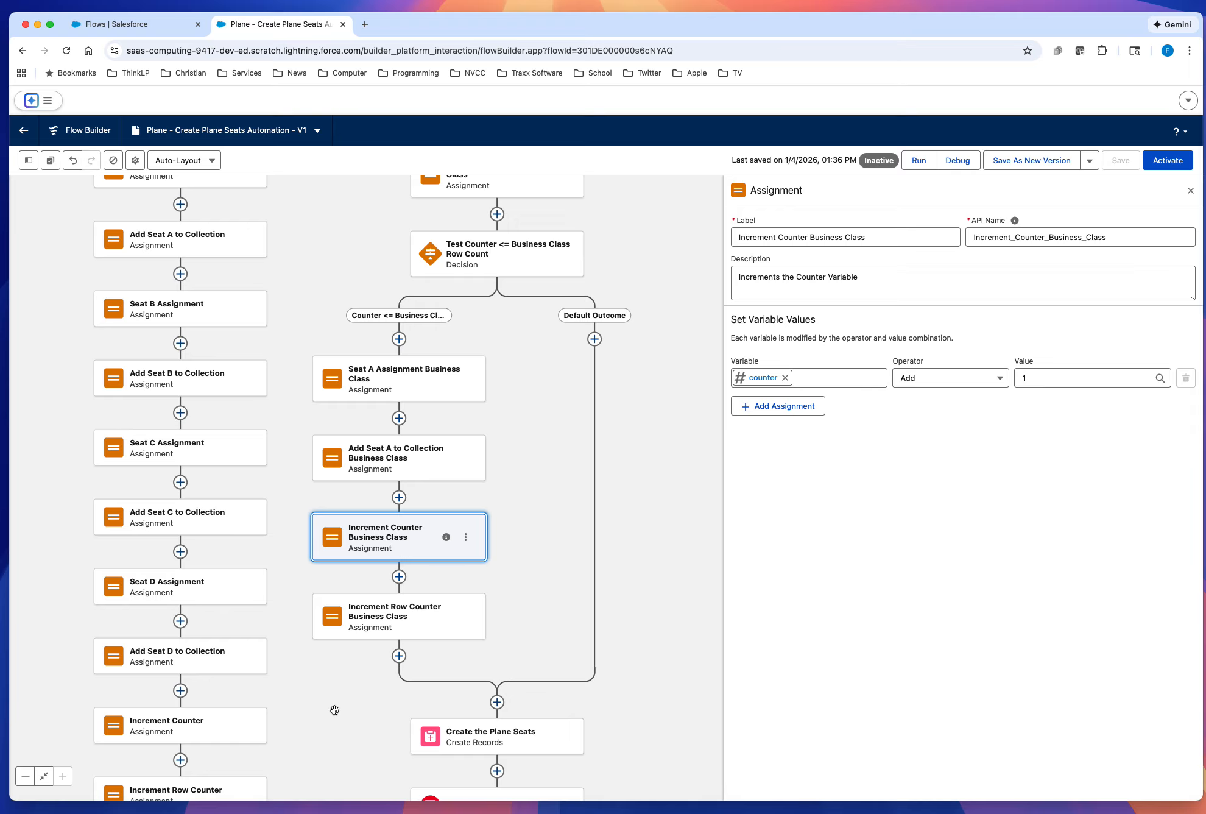
pyautogui.moveTo(542, 262)
pyautogui.click(399, 656)
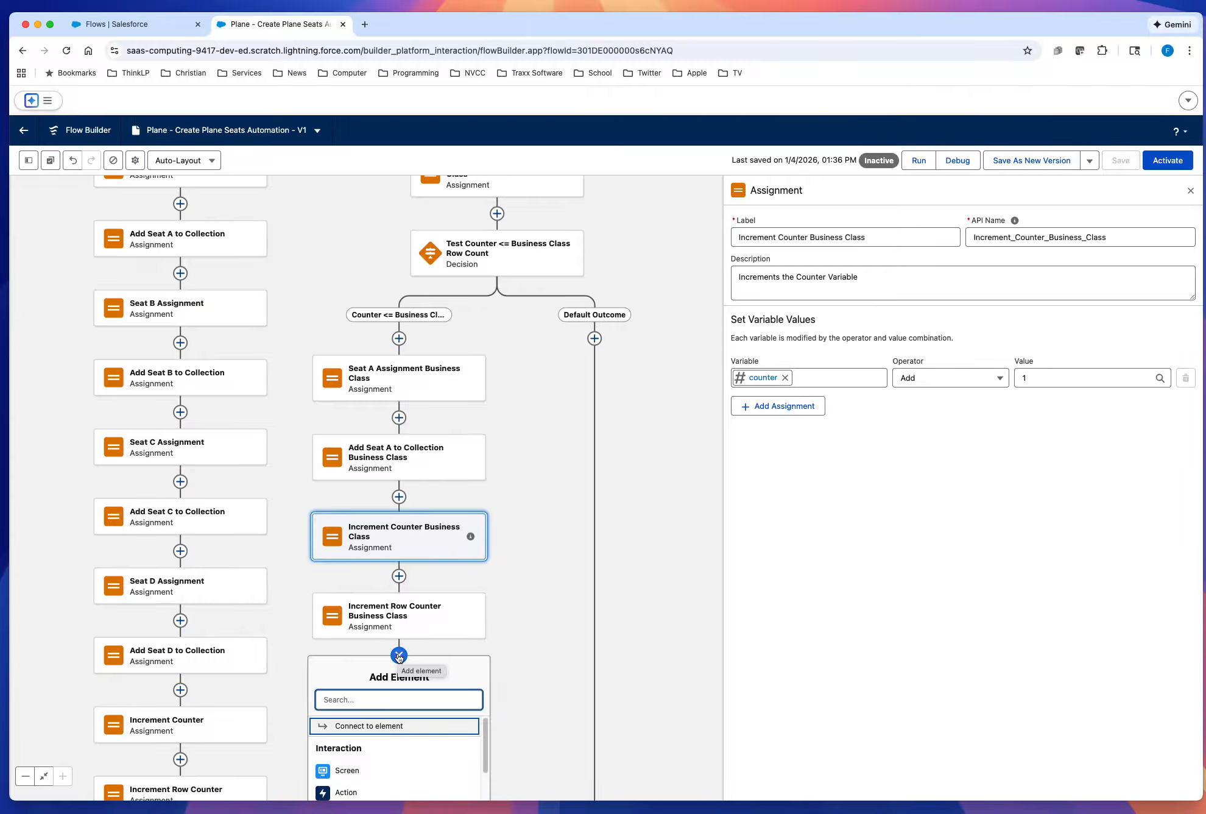
pyautogui.click(372, 728)
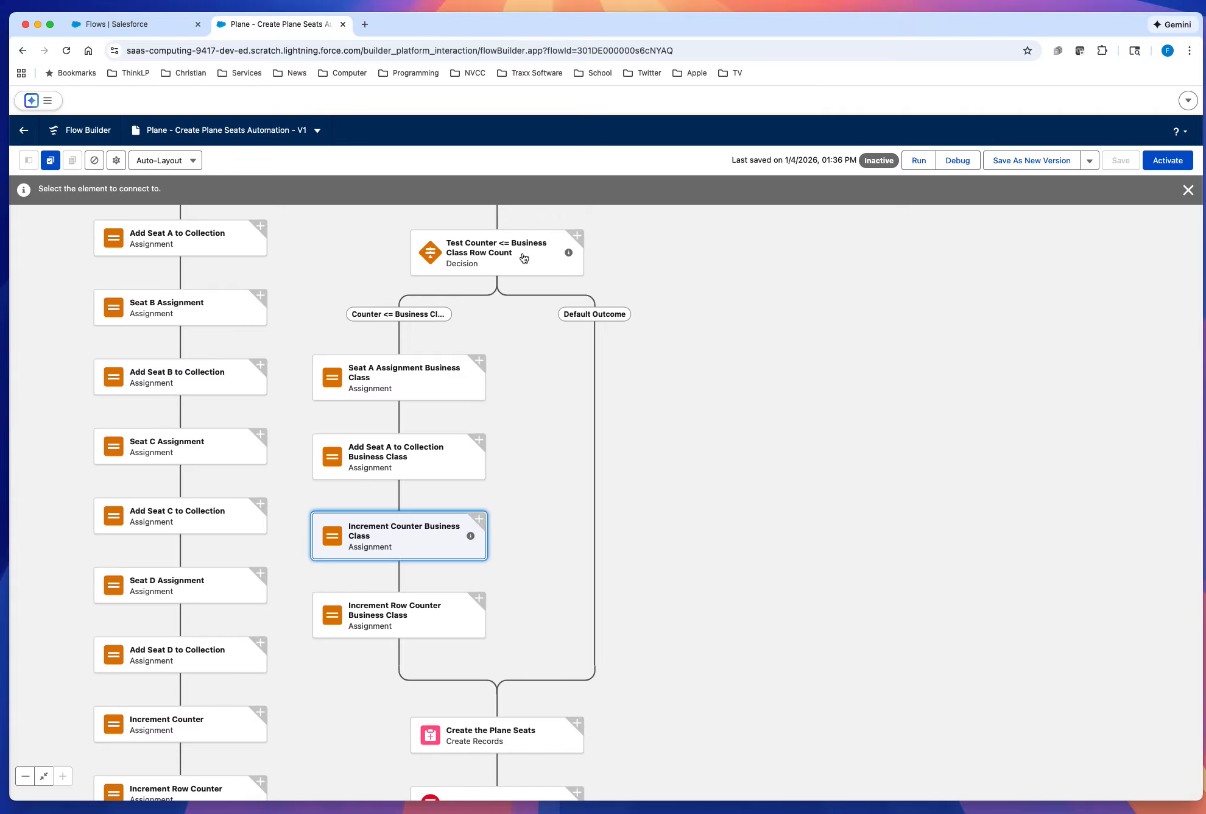
pyautogui.click(579, 237)
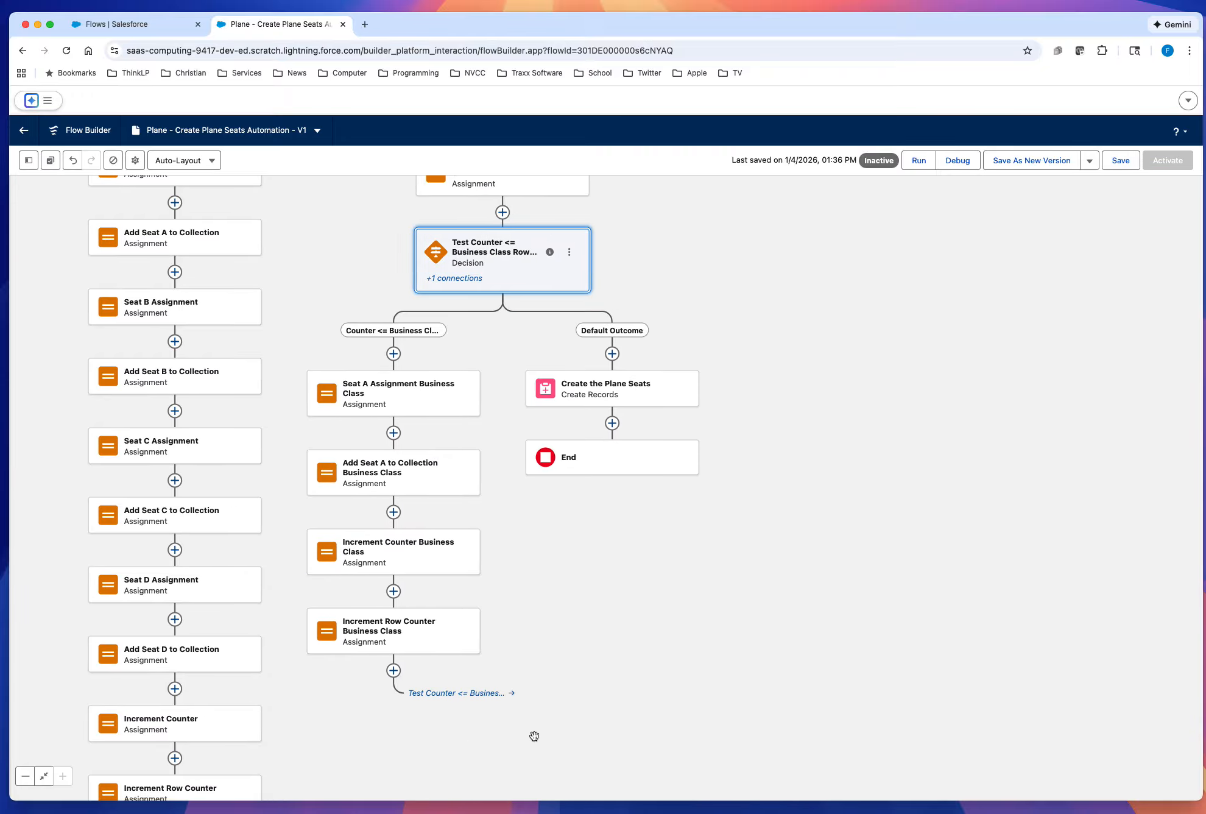
# Step: Copy the Set Counter to 1 for Business Class assignment into the business class decision's Default Outcome branch, above Create the Plane Seats
pyautogui.scroll(-5, 533, 731)
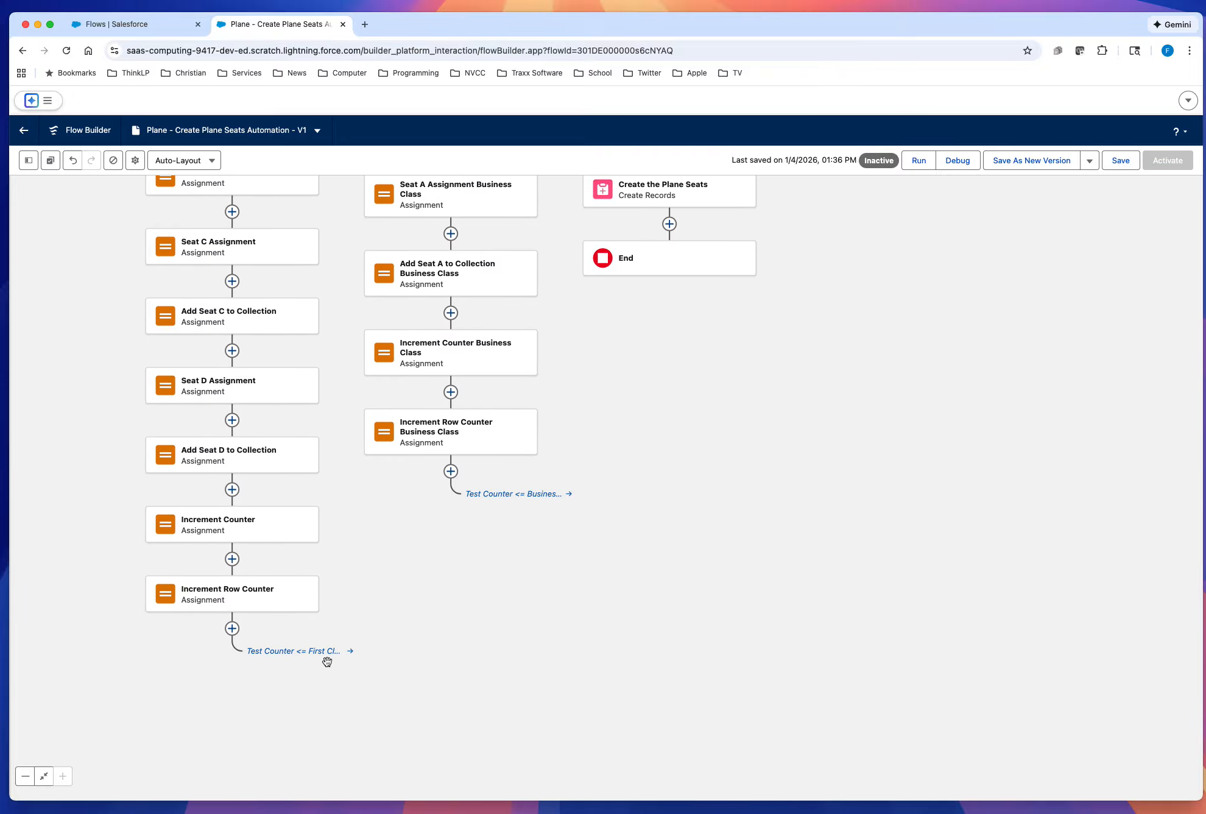
pyautogui.moveTo(694, 409); pyautogui.dragTo(628, 595)
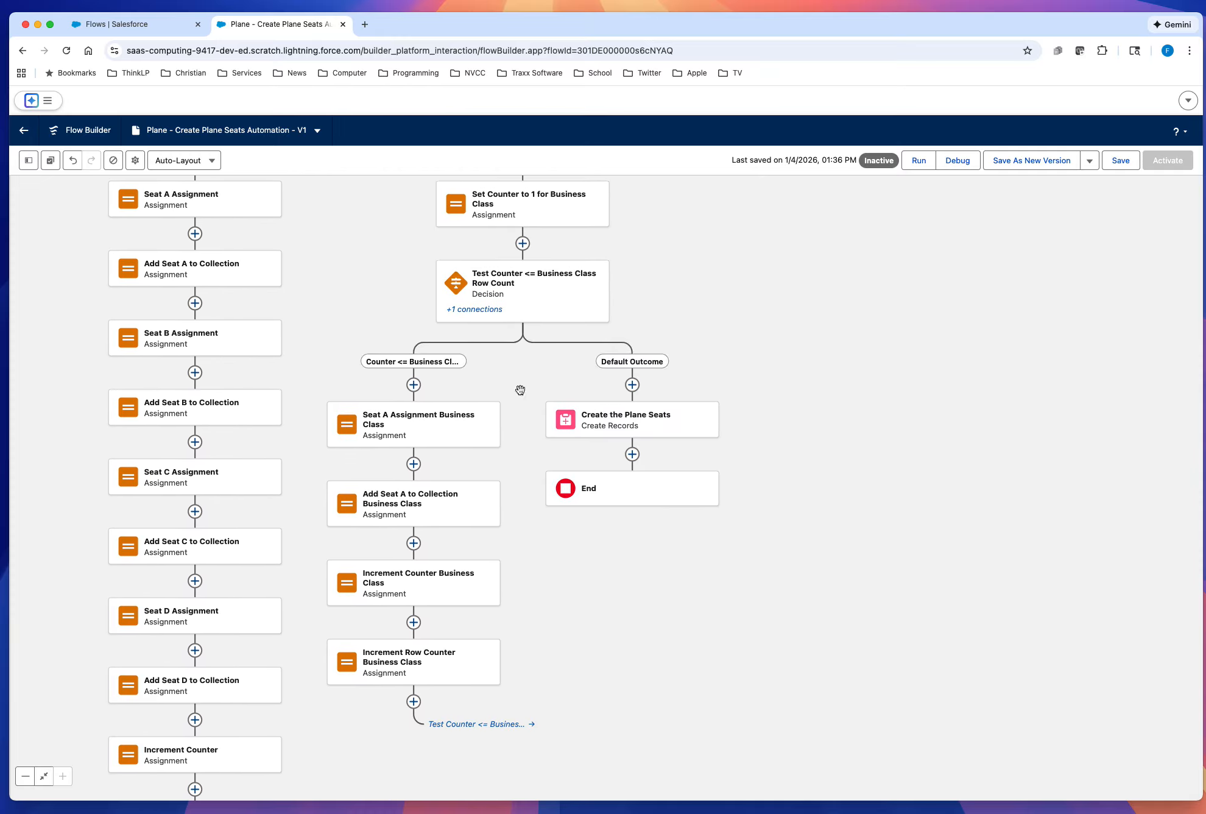
pyautogui.moveTo(743, 657); pyautogui.dragTo(721, 594)
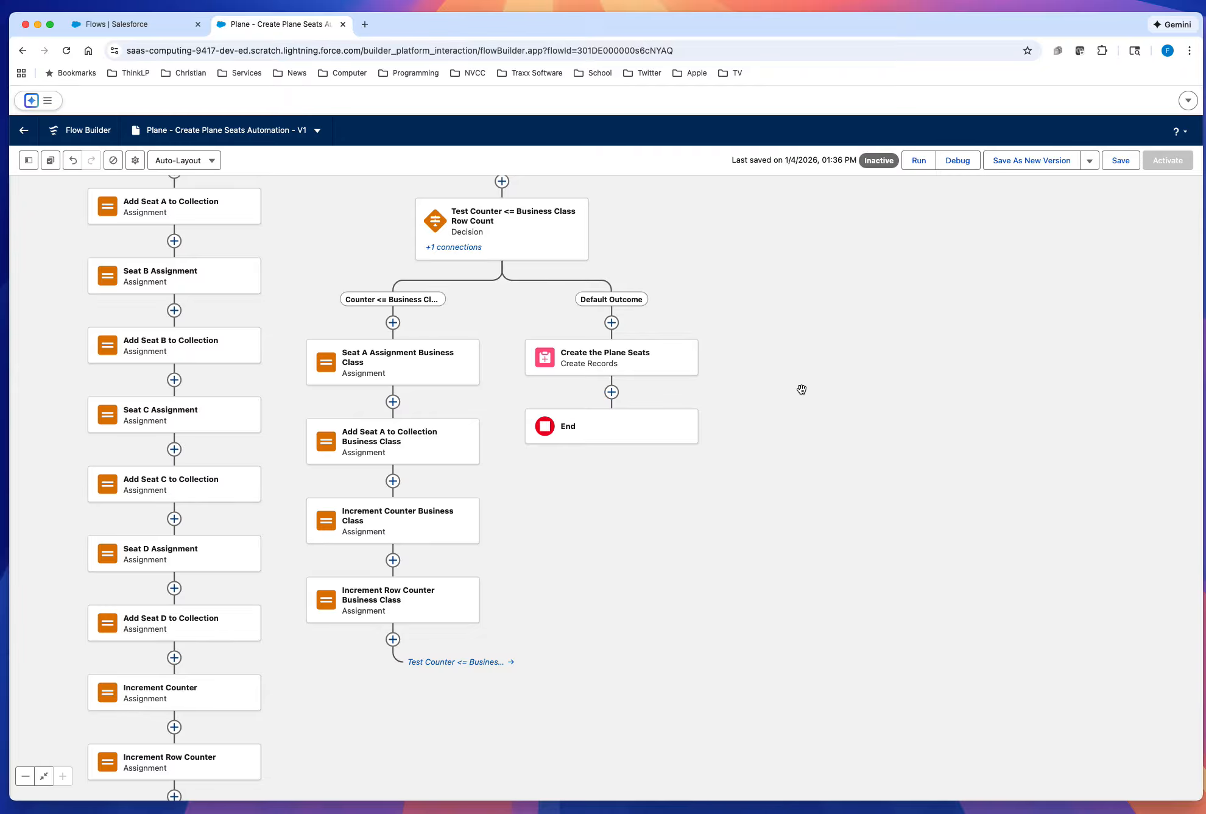
pyautogui.moveTo(801, 390); pyautogui.dragTo(852, 409)
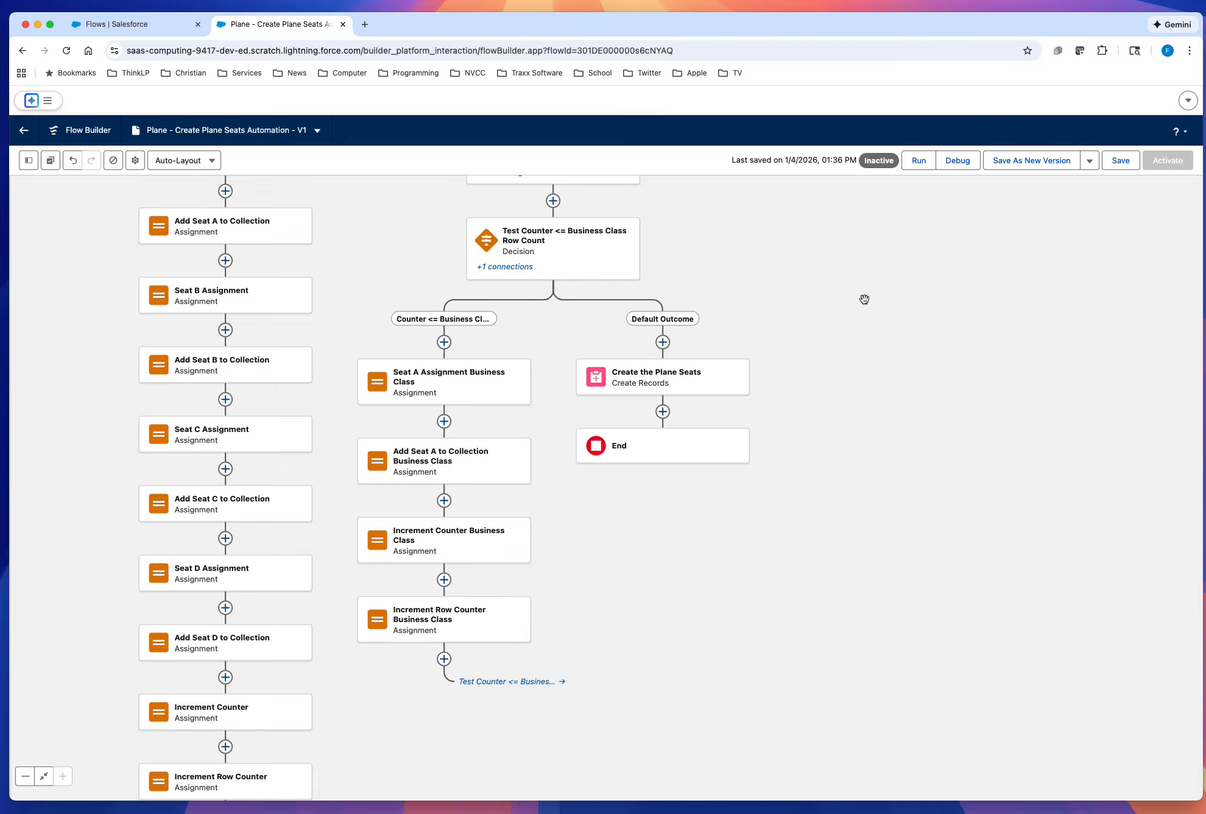
pyautogui.moveTo(865, 299); pyautogui.dragTo(933, 531)
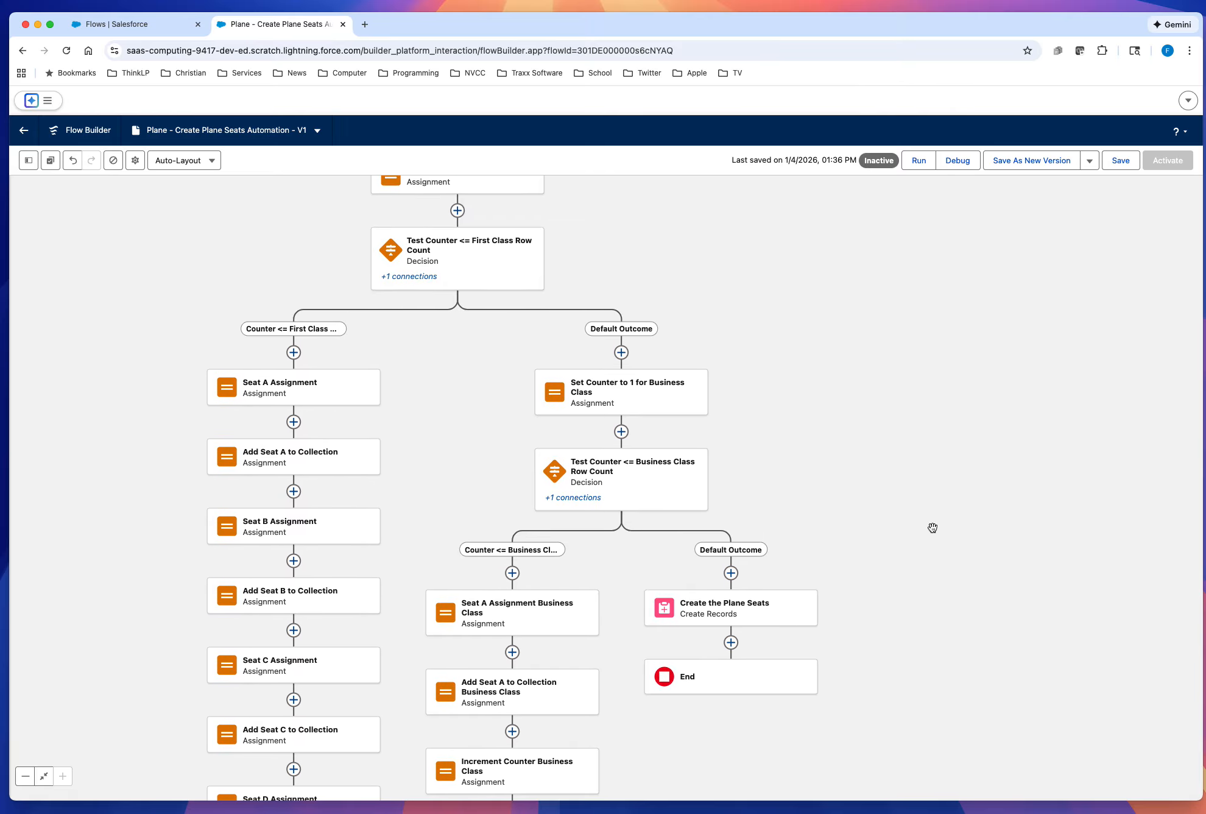
pyautogui.moveTo(656, 397)
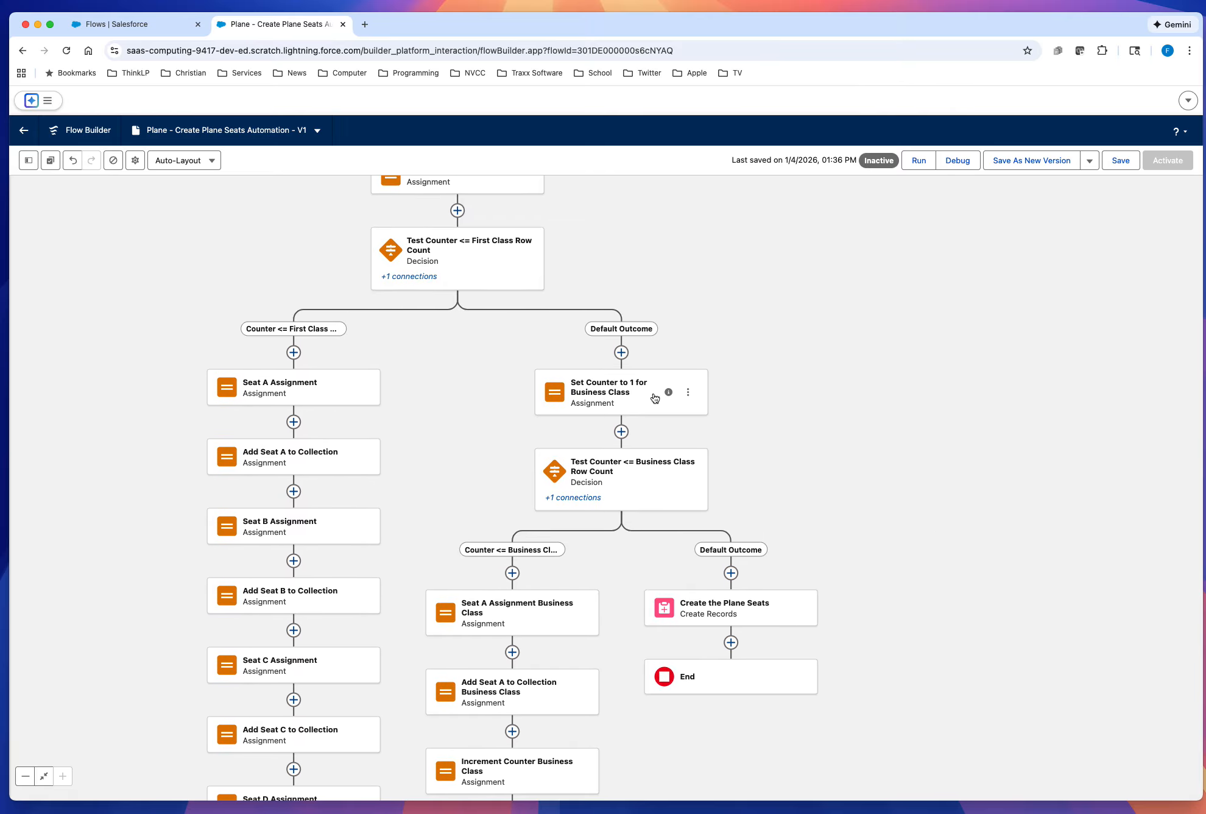
pyautogui.click(689, 394)
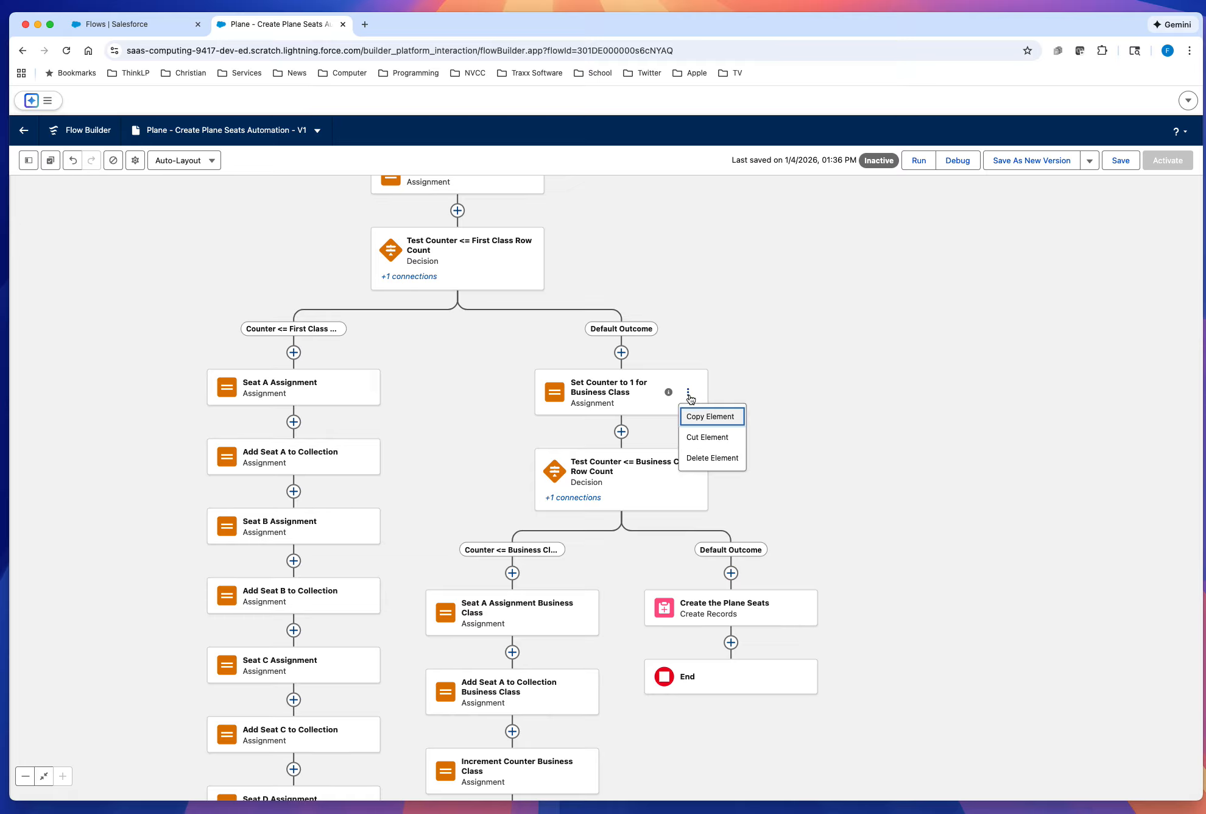
pyautogui.click(703, 419)
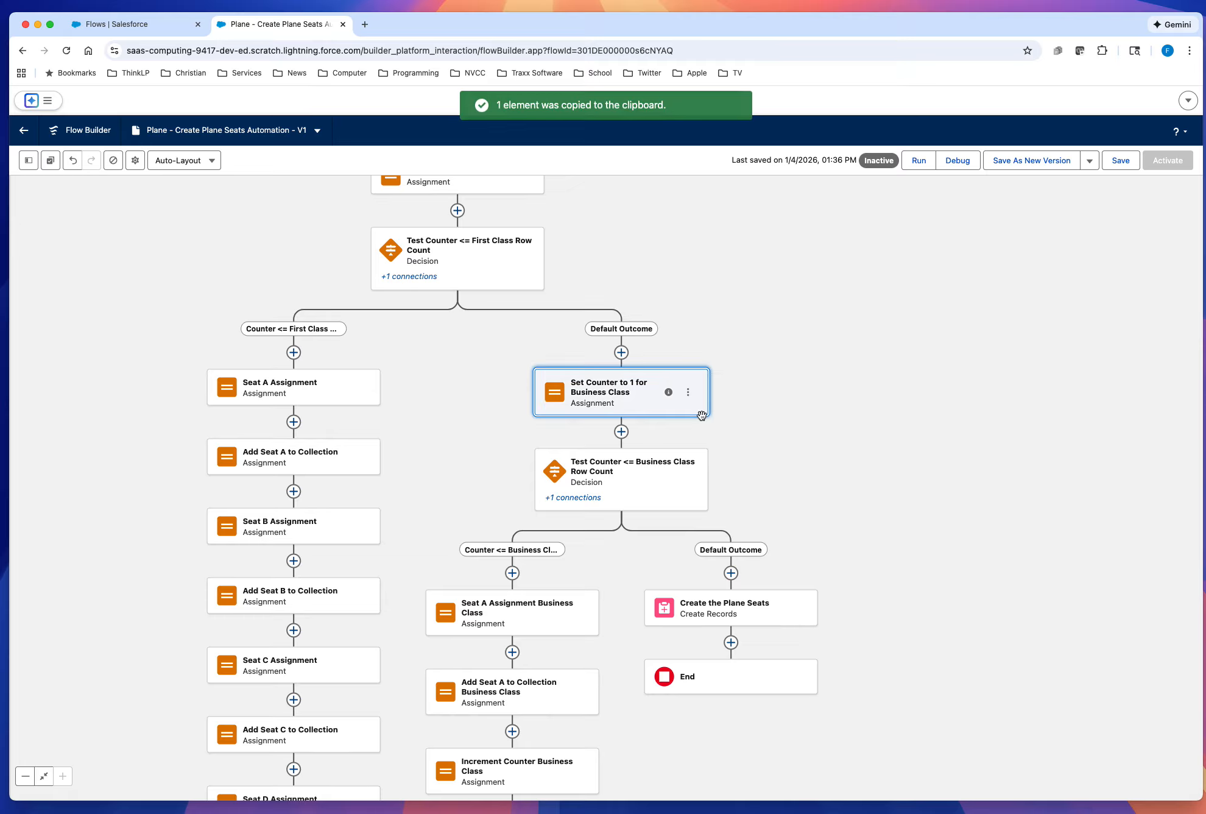
pyautogui.click(731, 573)
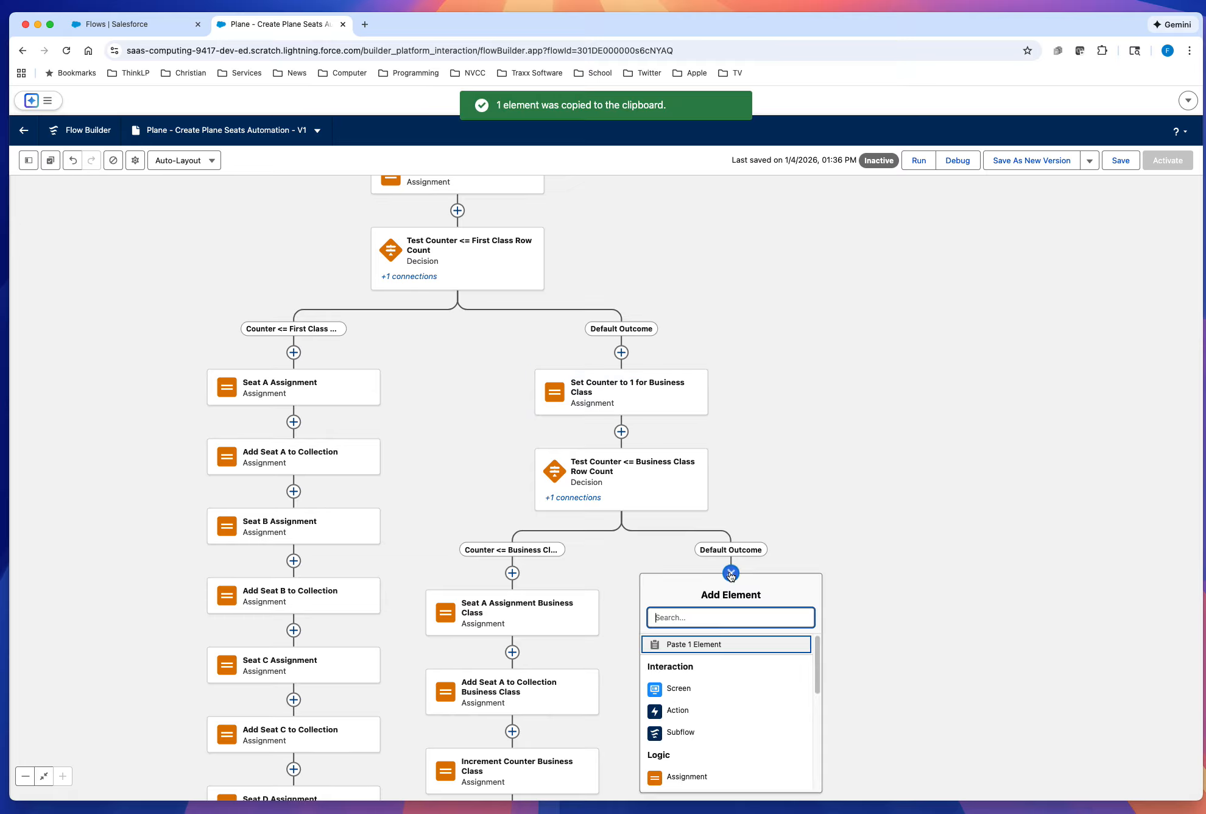
pyautogui.click(715, 647)
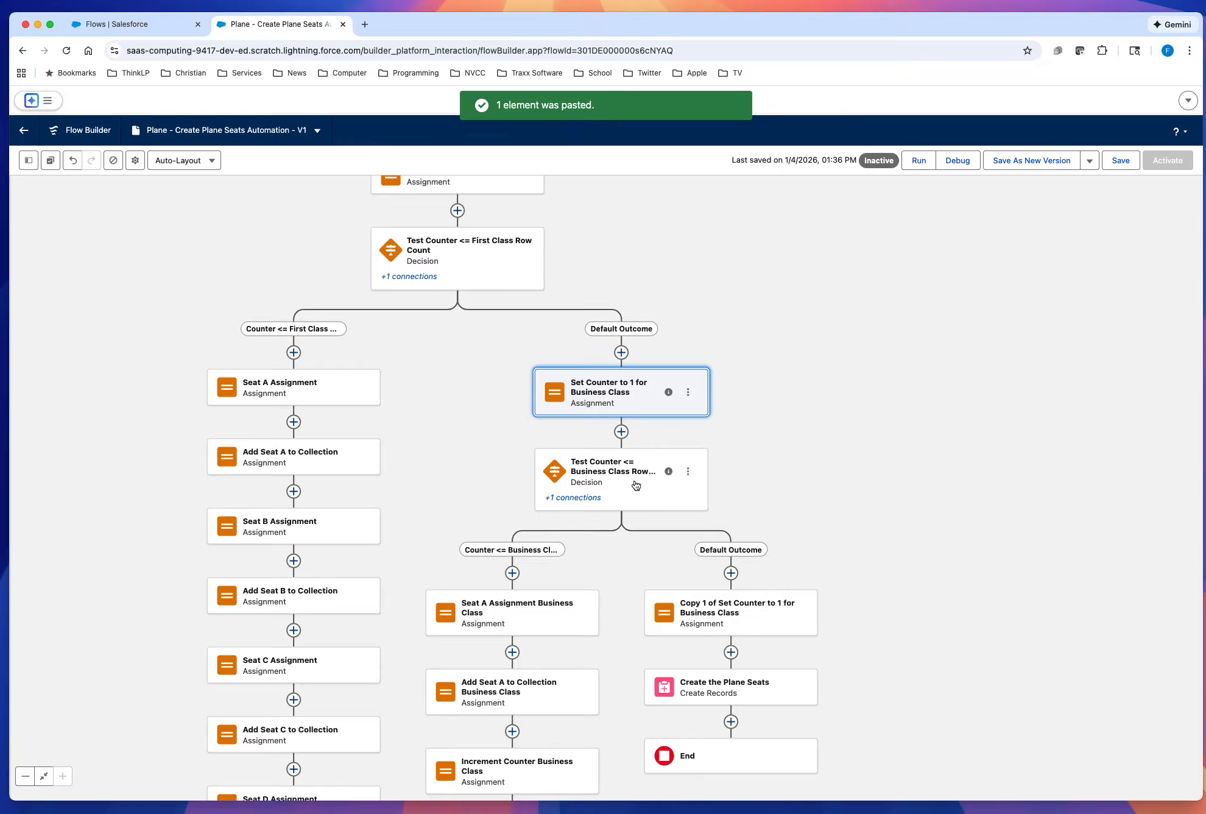
# Step: Copy the Test Counter <= Business Class Row Count decision directly below the copied Set Counter to 1 assignment
pyautogui.click(687, 471)
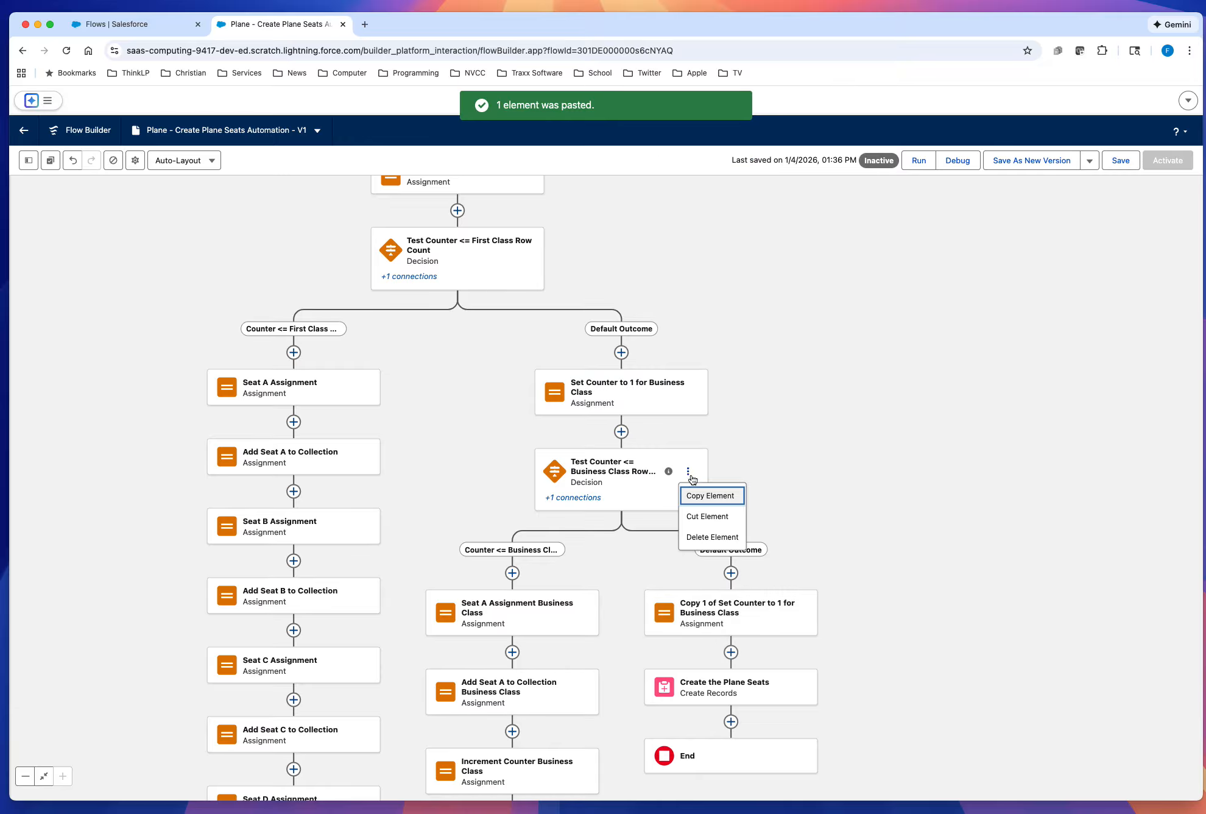
pyautogui.click(706, 497)
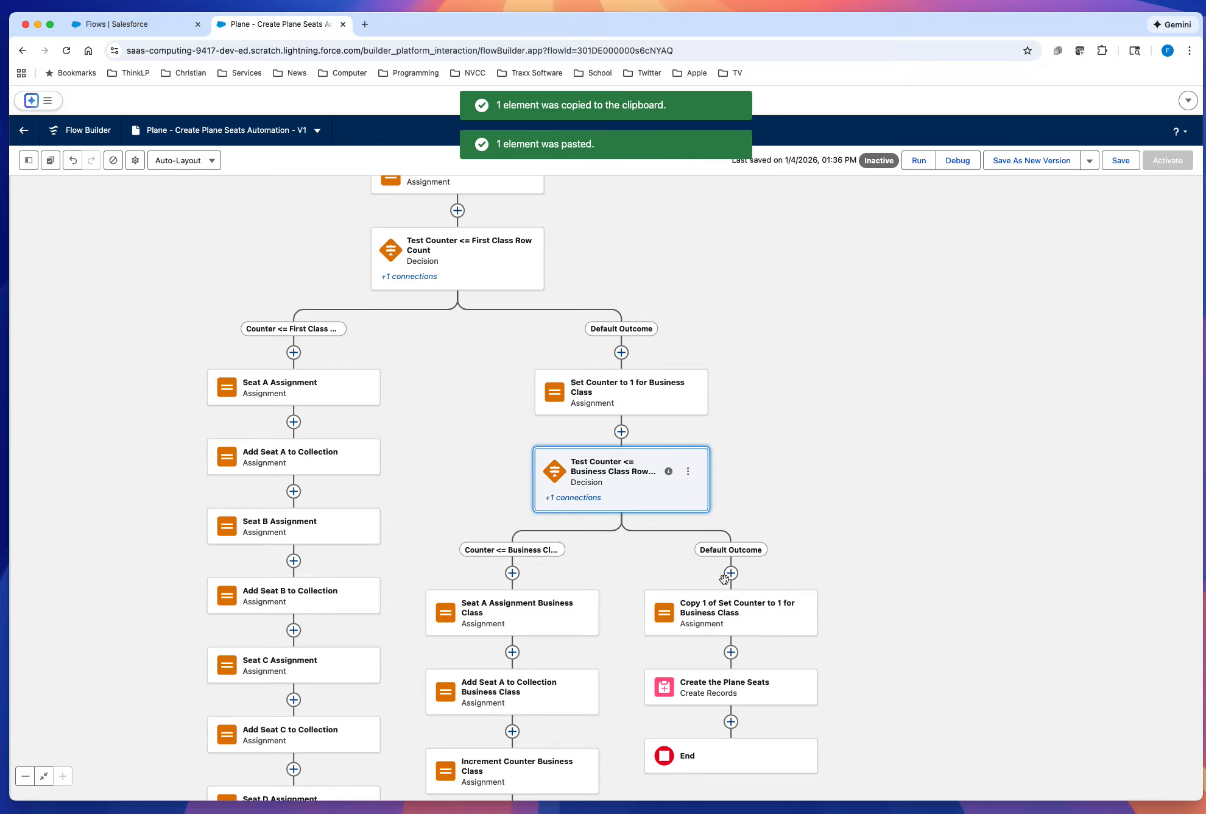
pyautogui.click(731, 651)
pyautogui.click(722, 725)
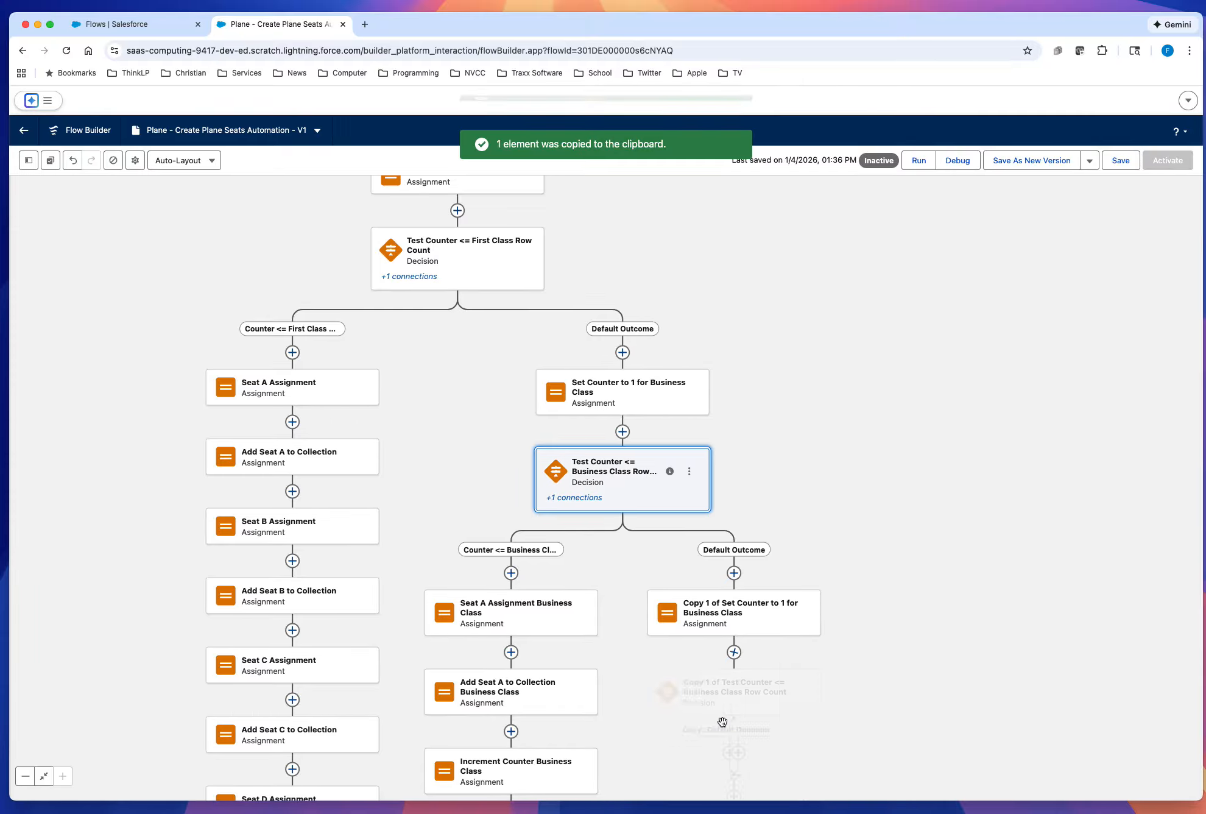
pyautogui.scroll(-3, 1072, 463)
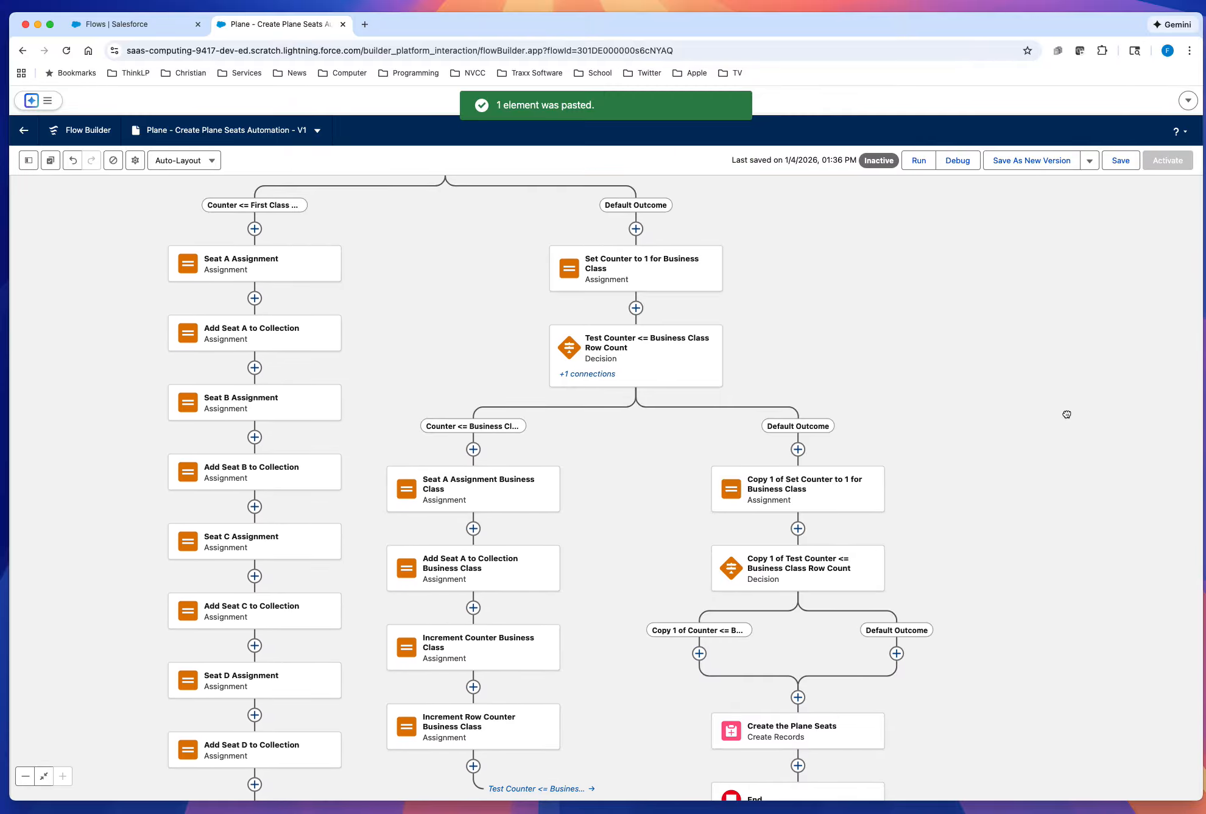
# Step: Relabel the copied Set Counter to 1 assignment in the business class decision's Default Outcome branch "Set Counter to 1 for Economy Class"
pyautogui.moveTo(1048, 417); pyautogui.dragTo(1014, 393)
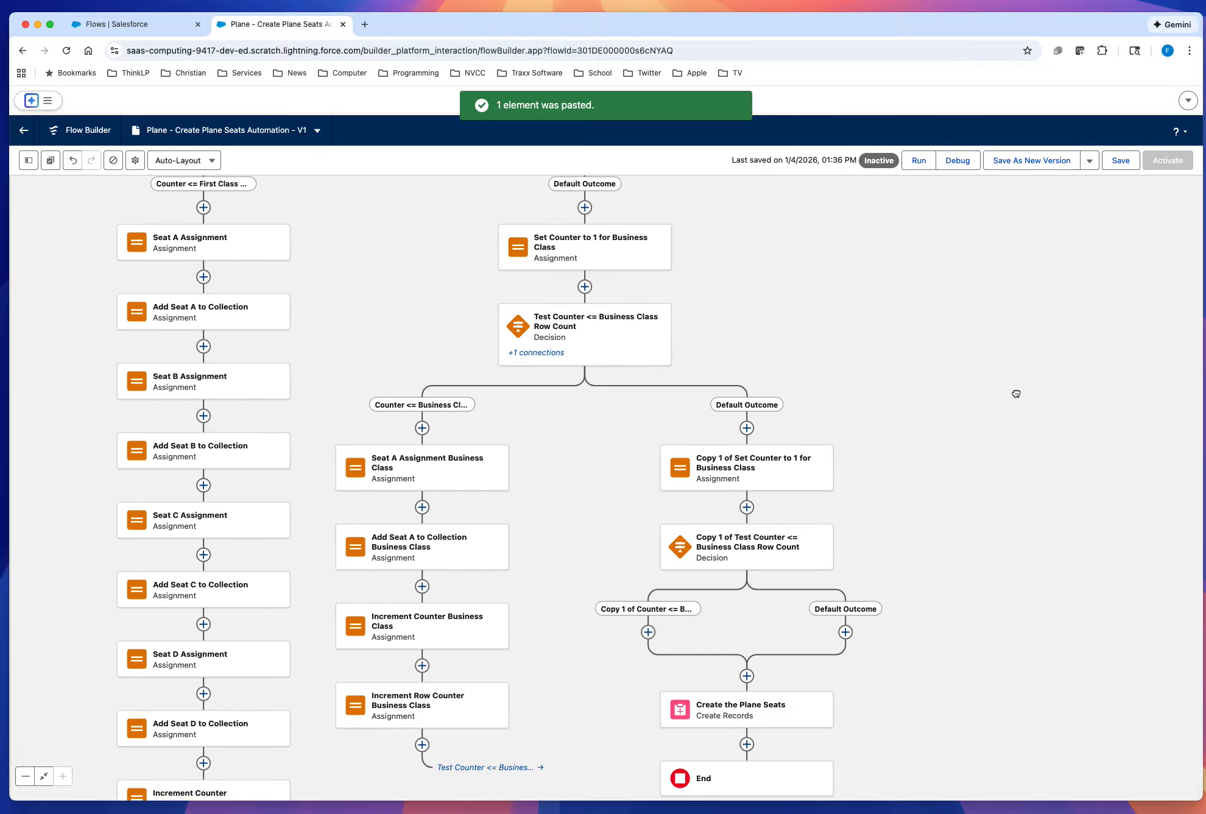
pyautogui.click(756, 468)
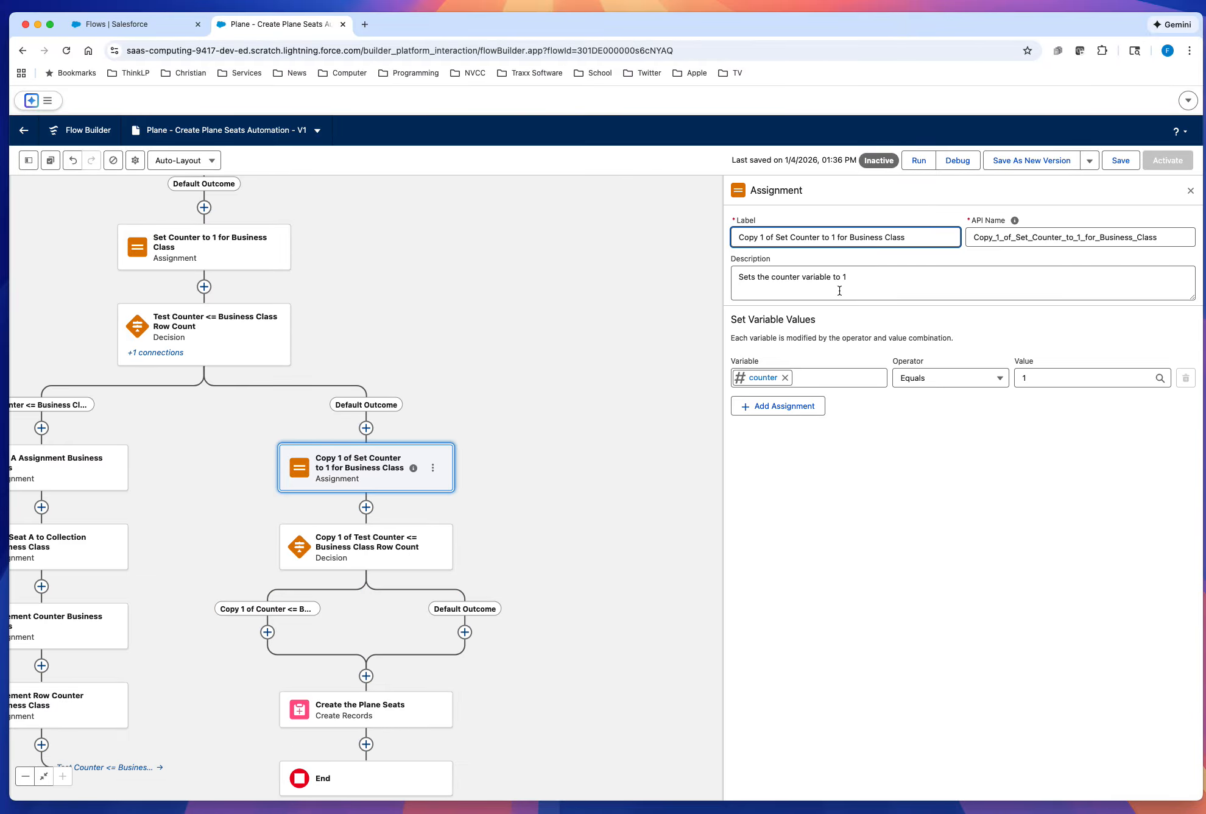
pyautogui.doubleClick(863, 237)
pyautogui.write('Economy')
pyautogui.moveTo(777, 237); pyautogui.dragTo(726, 236)
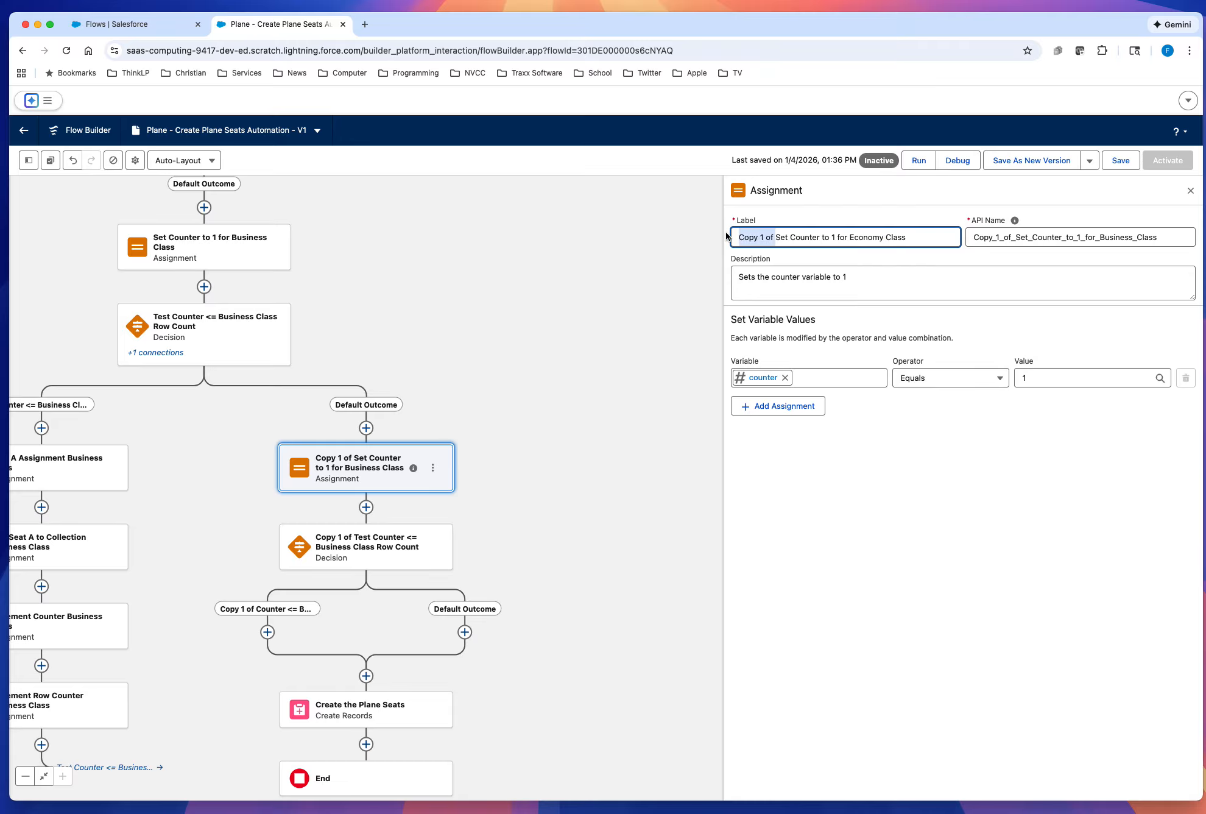
pyautogui.press('BackSpace')
# Step: Regenerate the assignment's API name from its label as Set_Counter_to_1_for_Economy_Class and save the flow
pyautogui.doubleClick(1027, 238)
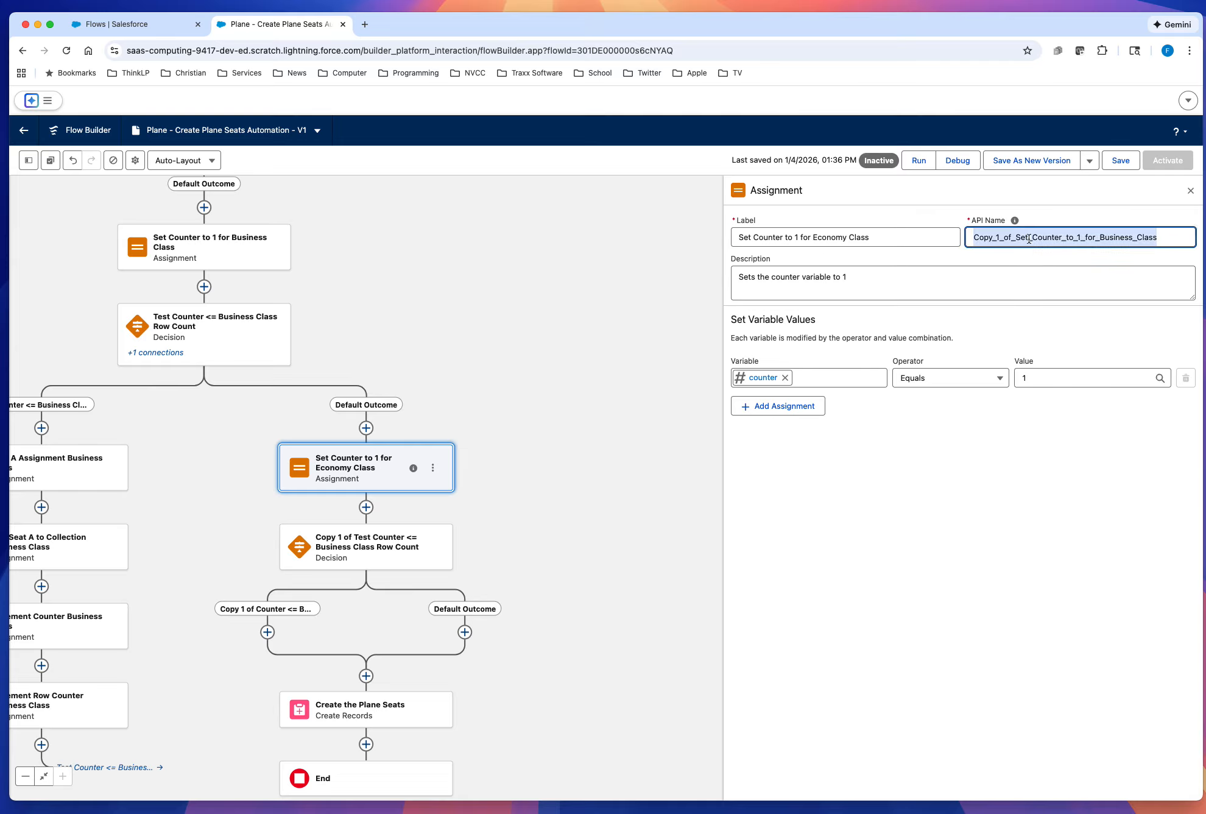
pyautogui.press('BackSpace')
pyautogui.click(891, 237)
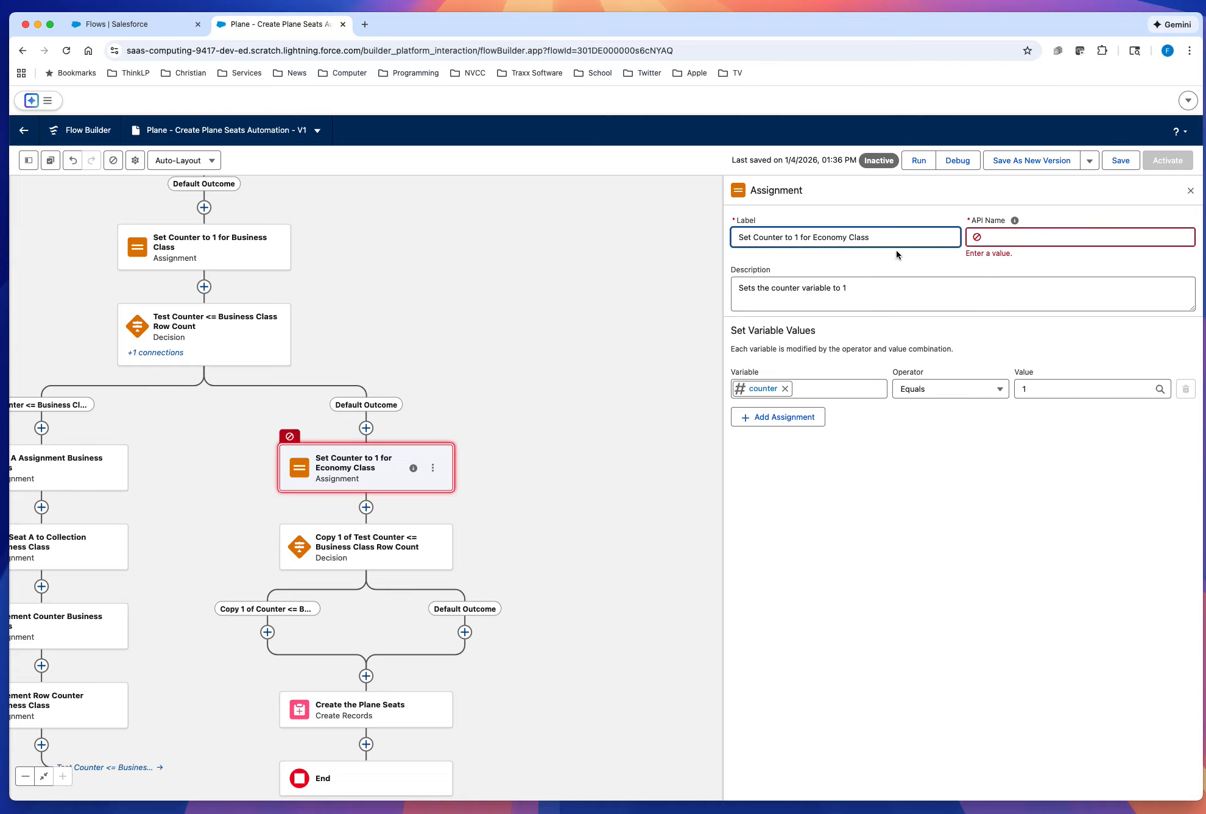
pyautogui.click(896, 250)
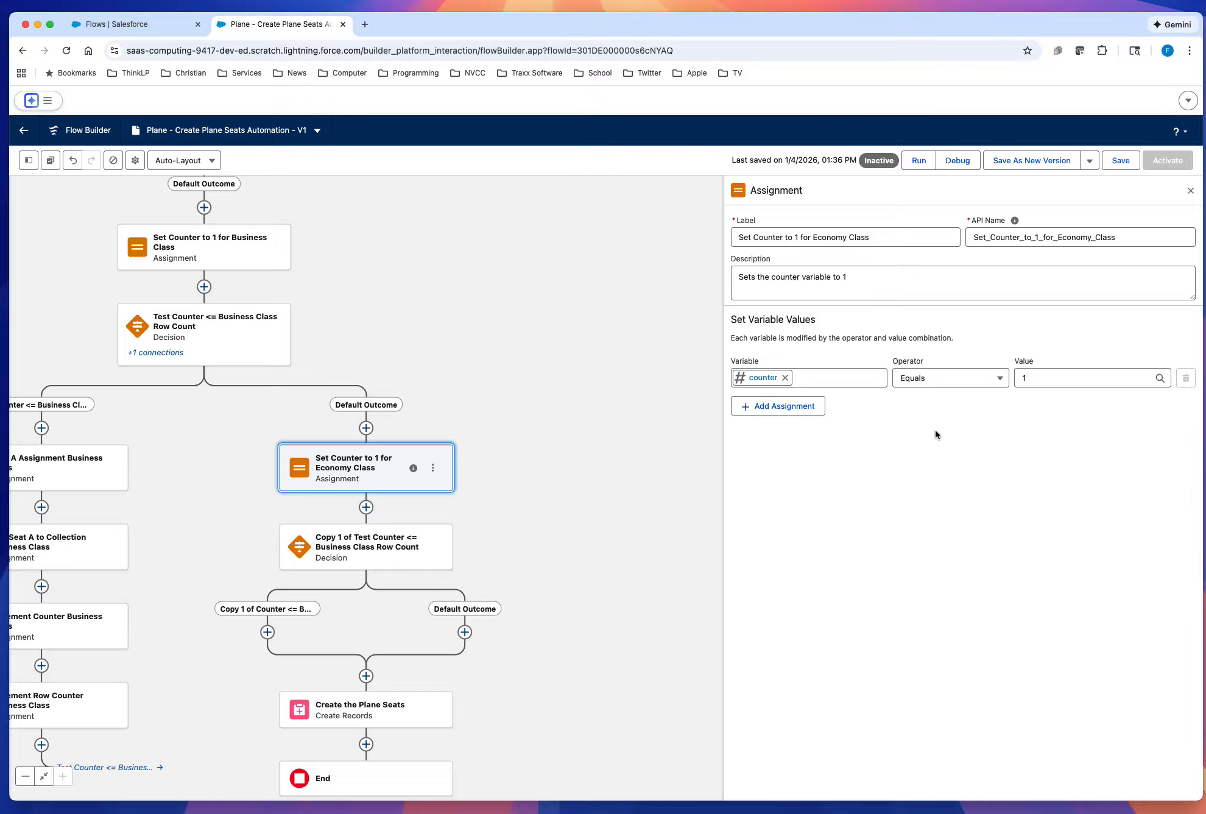
pyautogui.click(1121, 162)
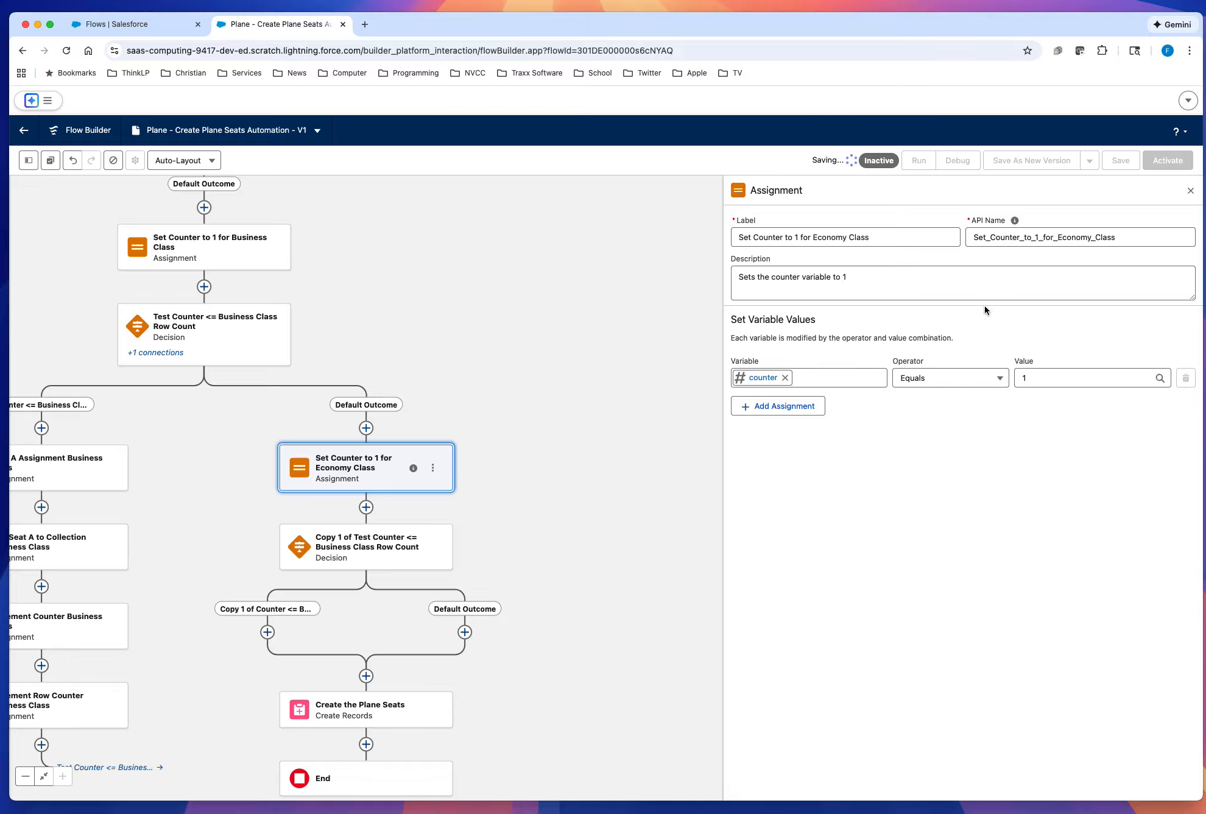
# Step: Relabel the copied decision below Set Counter to 1 for Economy Class "Test Counter <= Economy Class Row Count"
pyautogui.click(365, 556)
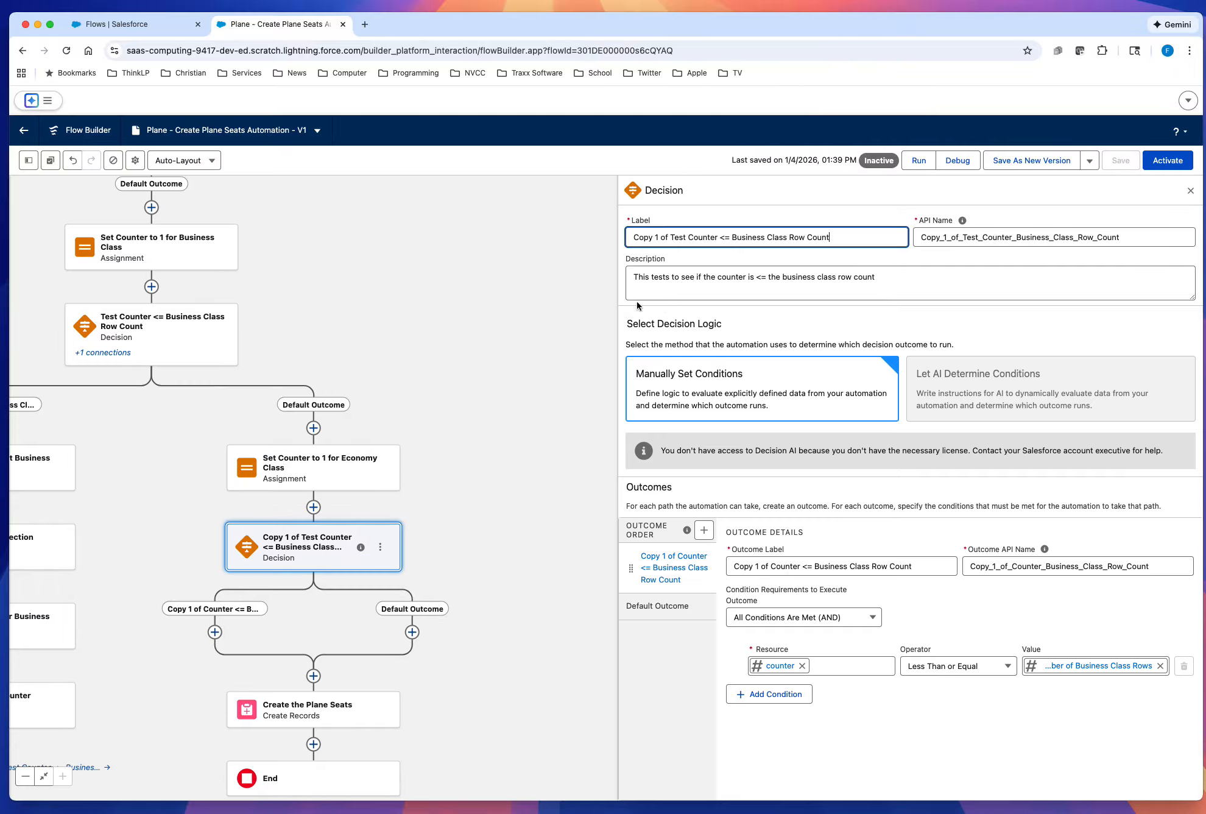
pyautogui.doubleClick(743, 239)
pyautogui.write('Economy')
pyautogui.moveTo(670, 238); pyautogui.dragTo(616, 240)
pyautogui.press('BackSpace')
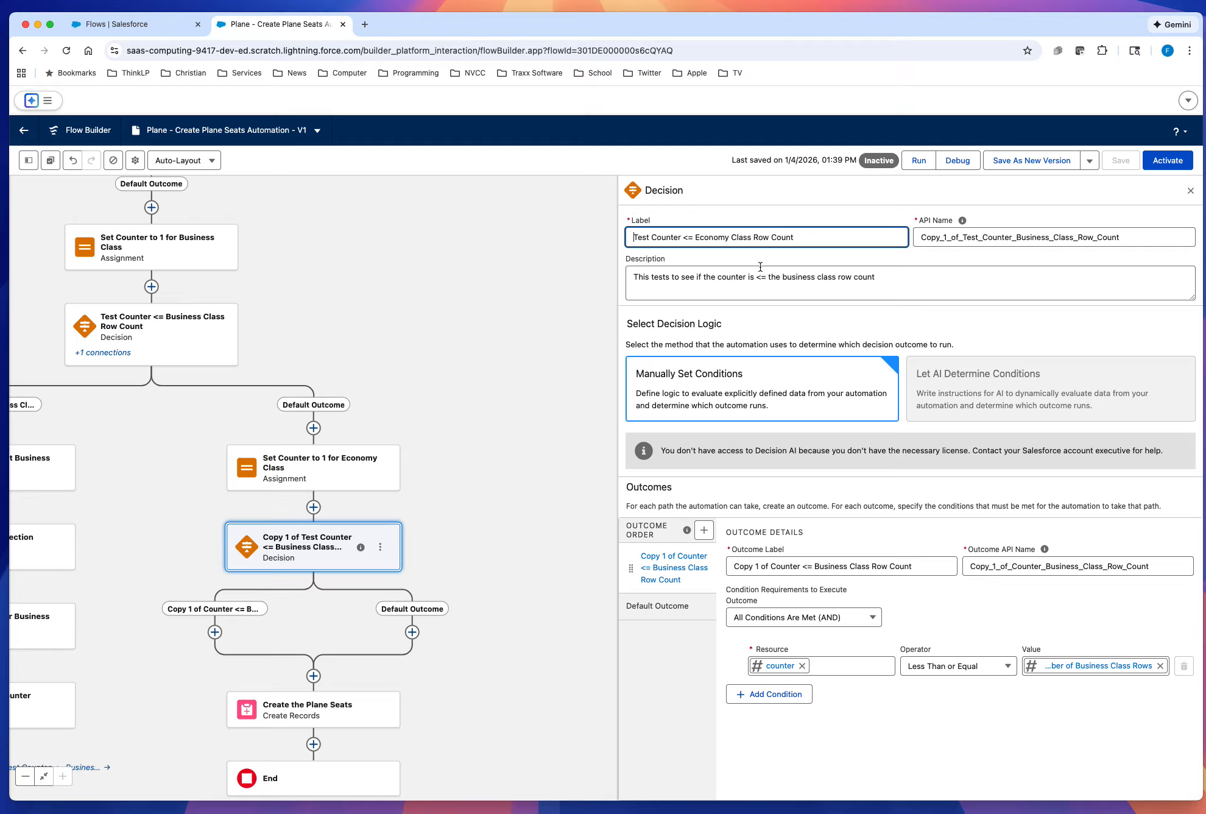
# Step: Regenerate the economy decision's API name from its label as Test_Counter_Economy_Class_Row_Count
pyautogui.click(965, 239)
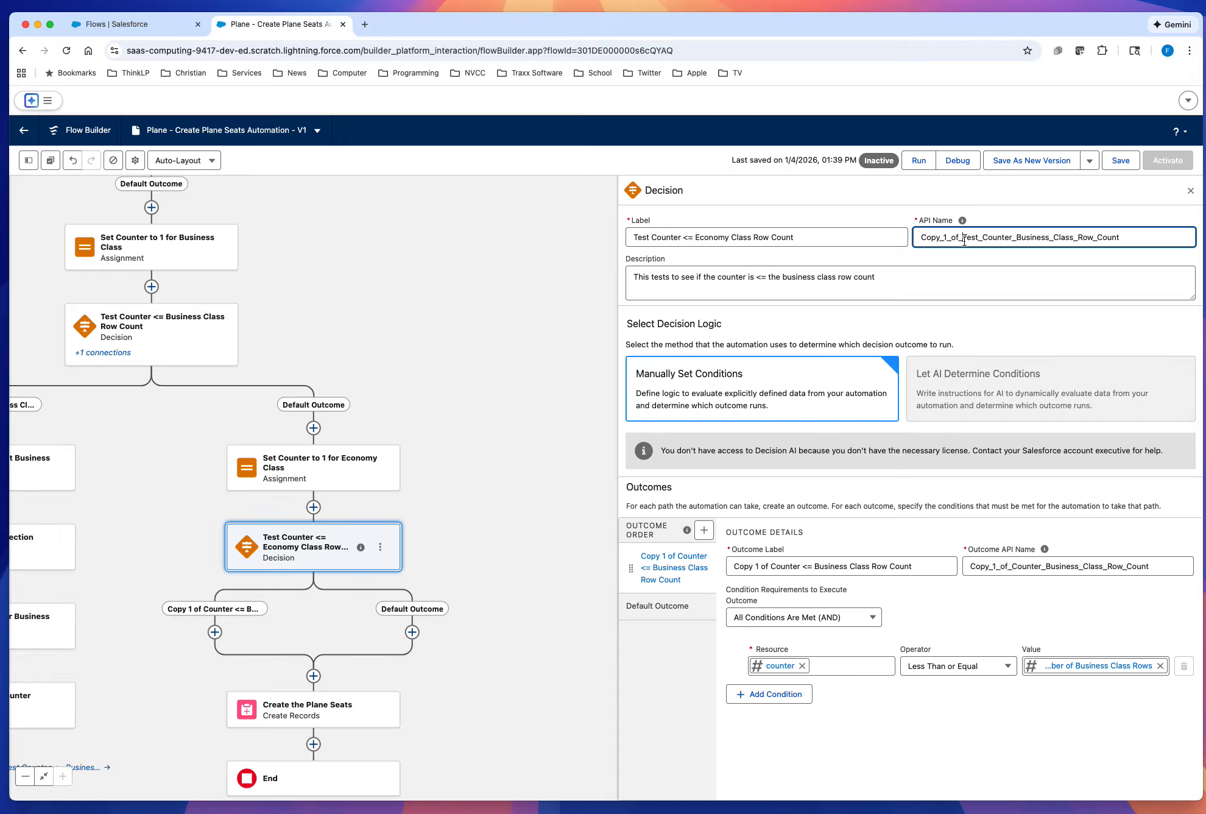
pyautogui.press('super+a')
pyautogui.press('BackSpace')
pyautogui.click(827, 244)
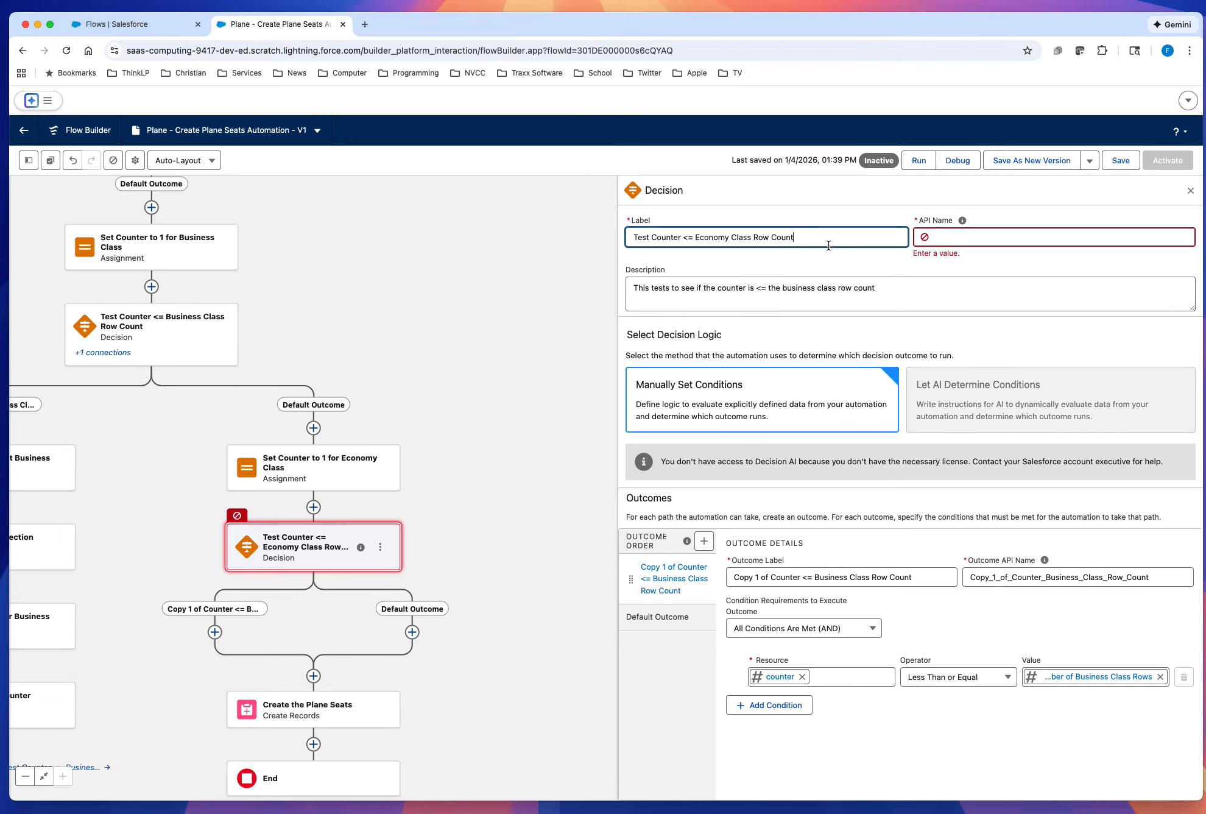
pyautogui.press('Tab')
pyautogui.click(878, 257)
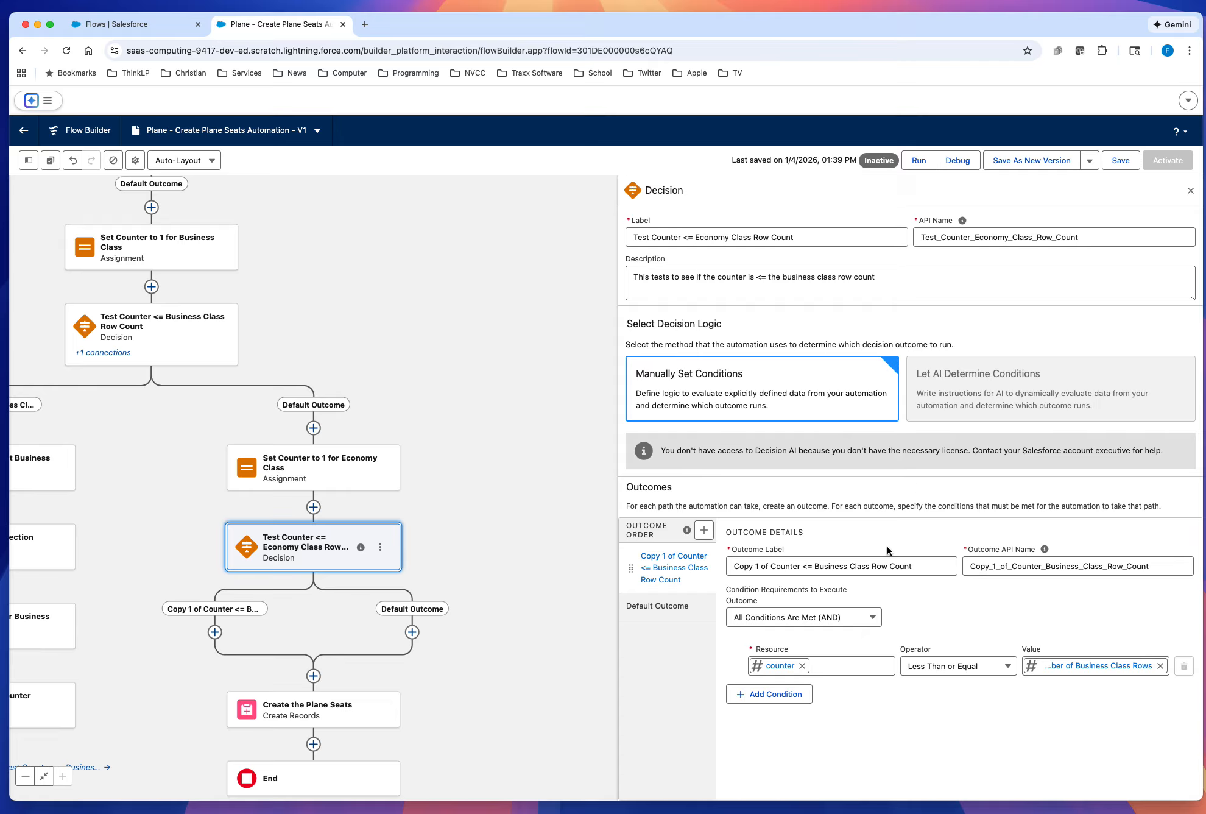
# Step: Relabel the economy decision's copied outcome "Counter <= Economy Class Row Count"
pyautogui.moveTo(970, 619); pyautogui.dragTo(967, 593)
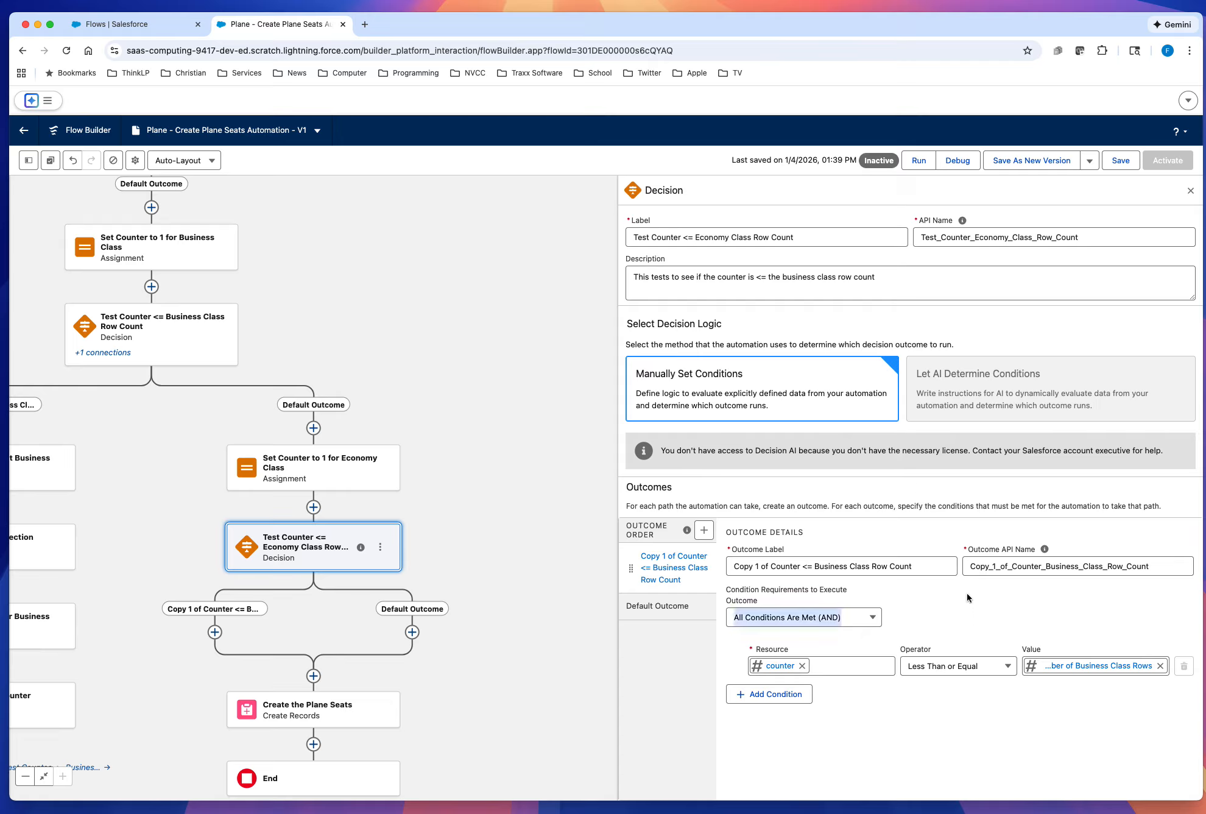
pyautogui.click(963, 742)
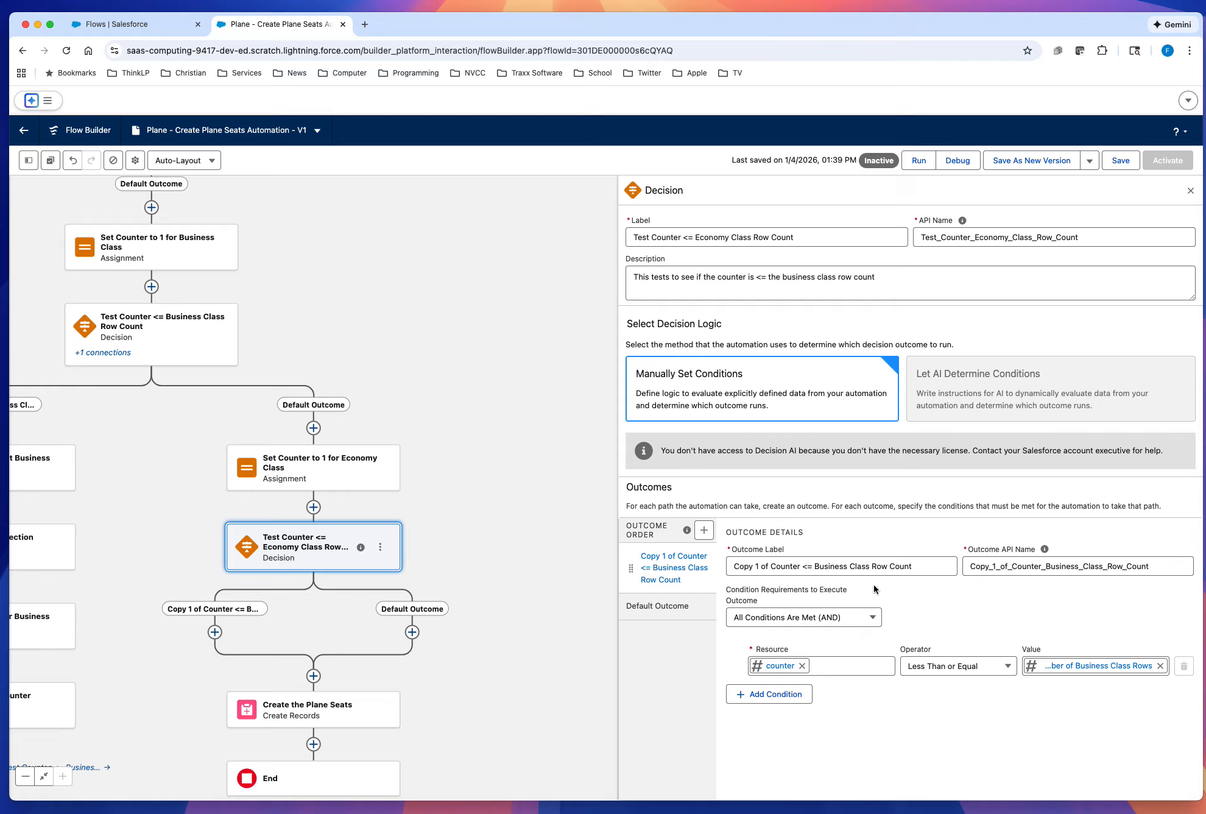
pyautogui.doubleClick(826, 568)
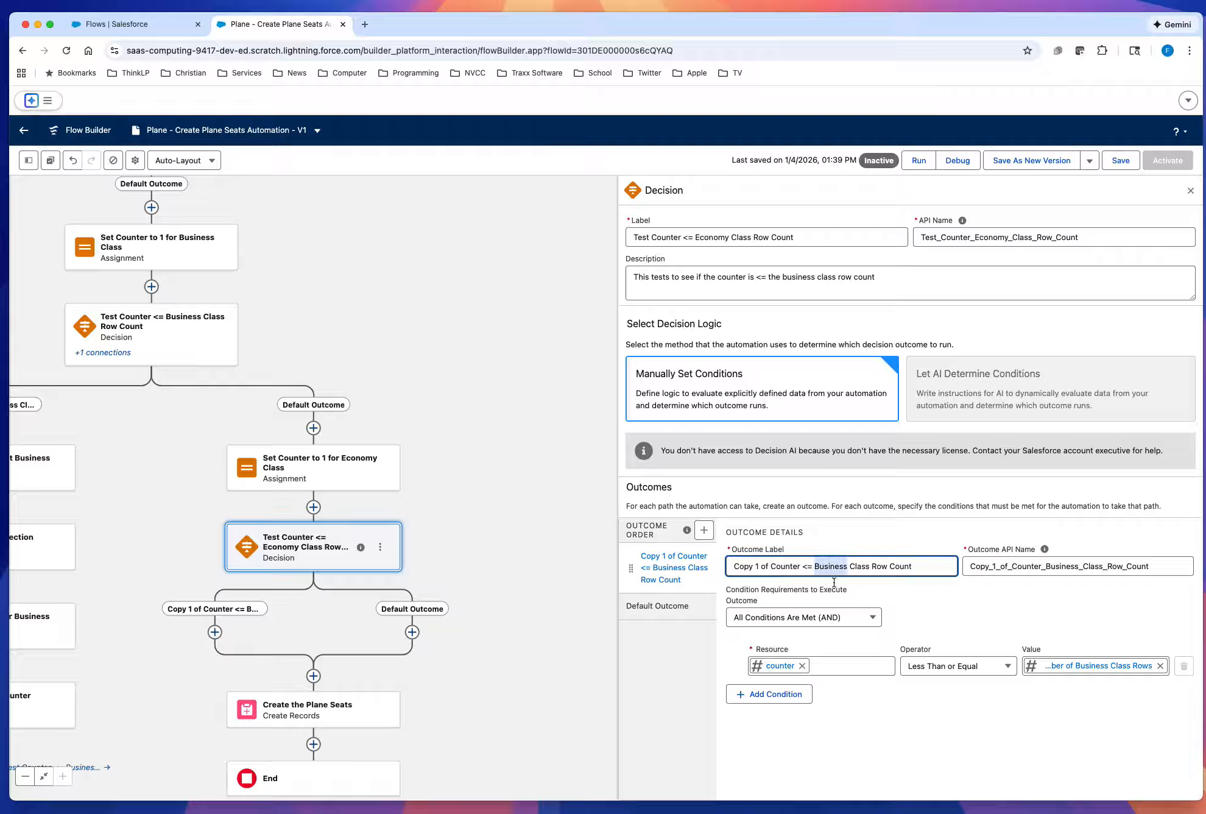
pyautogui.write('Economy')
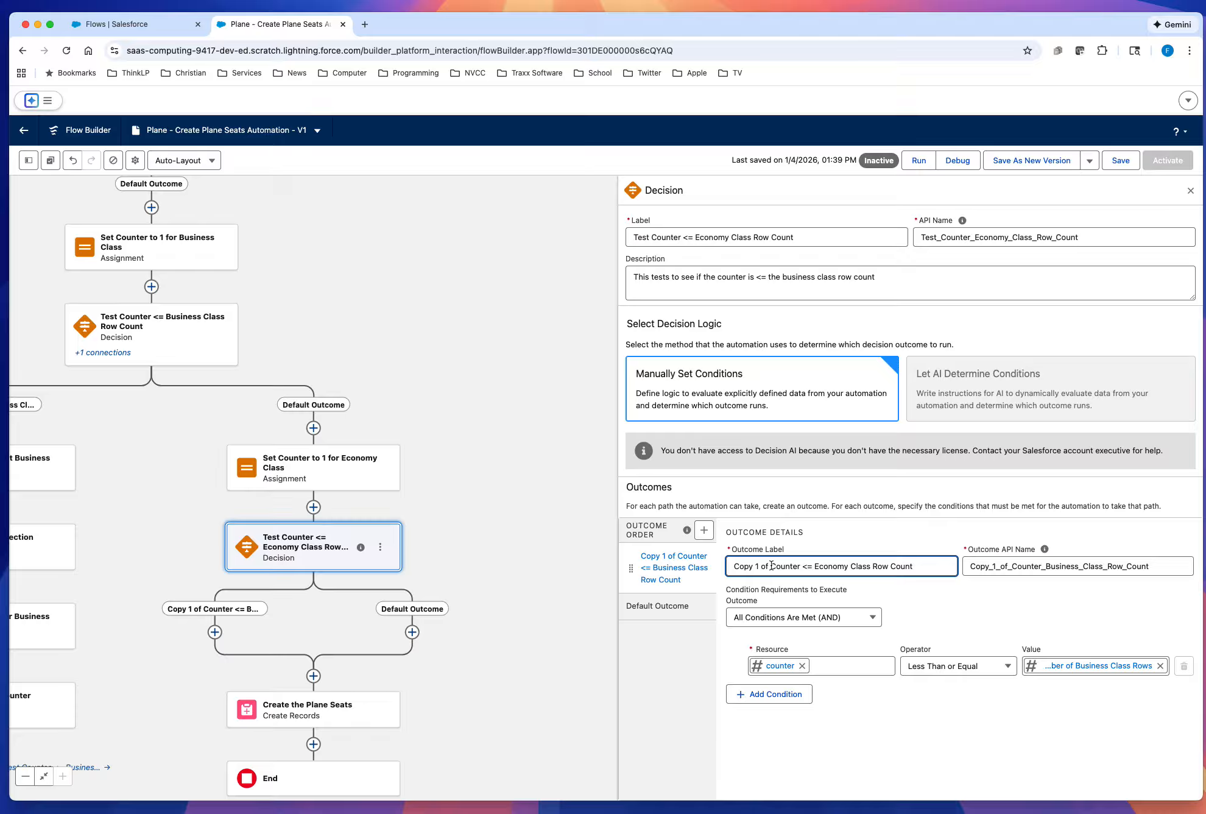
pyautogui.moveTo(771, 566); pyautogui.dragTo(727, 567)
pyautogui.press('BackSpace')
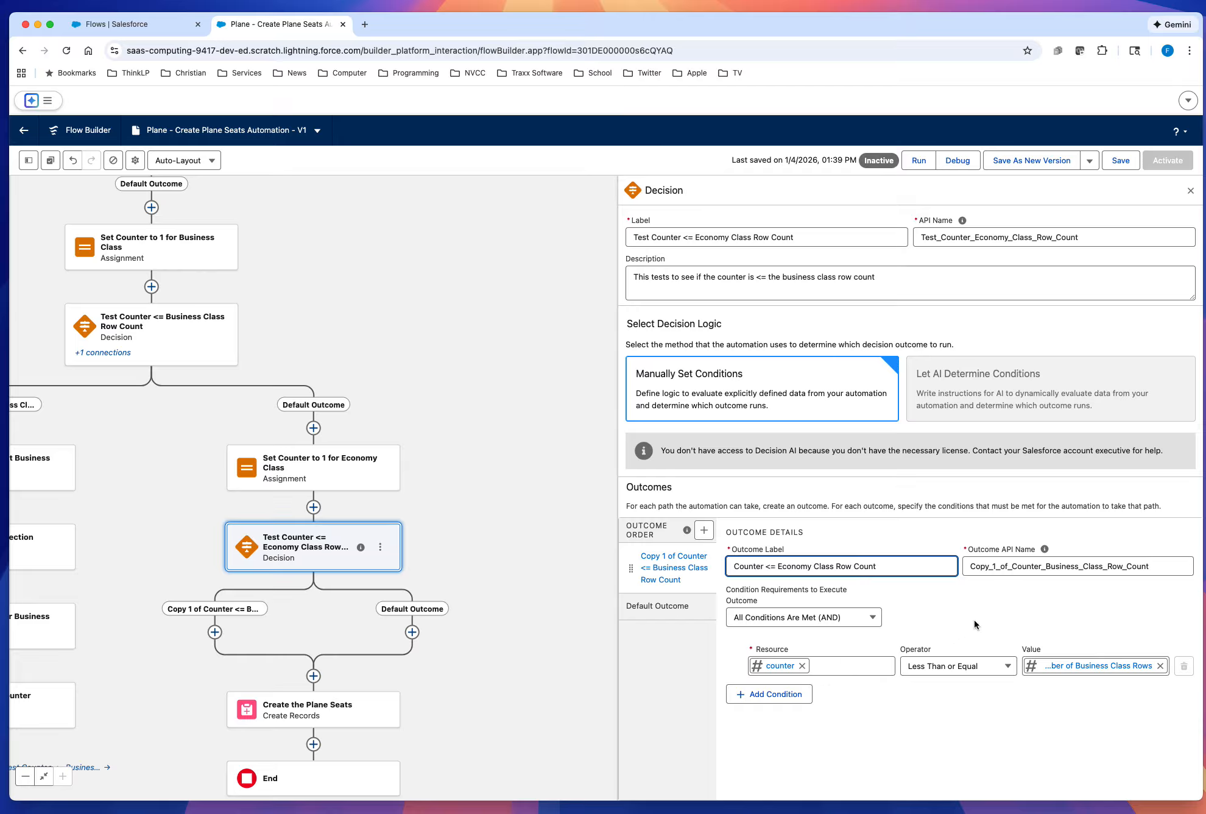
# Step: Regenerate the outcome's API name from its label as Counter_Economy_Class_Row_Count
pyautogui.doubleClick(1021, 573)
pyautogui.press('BackSpace')
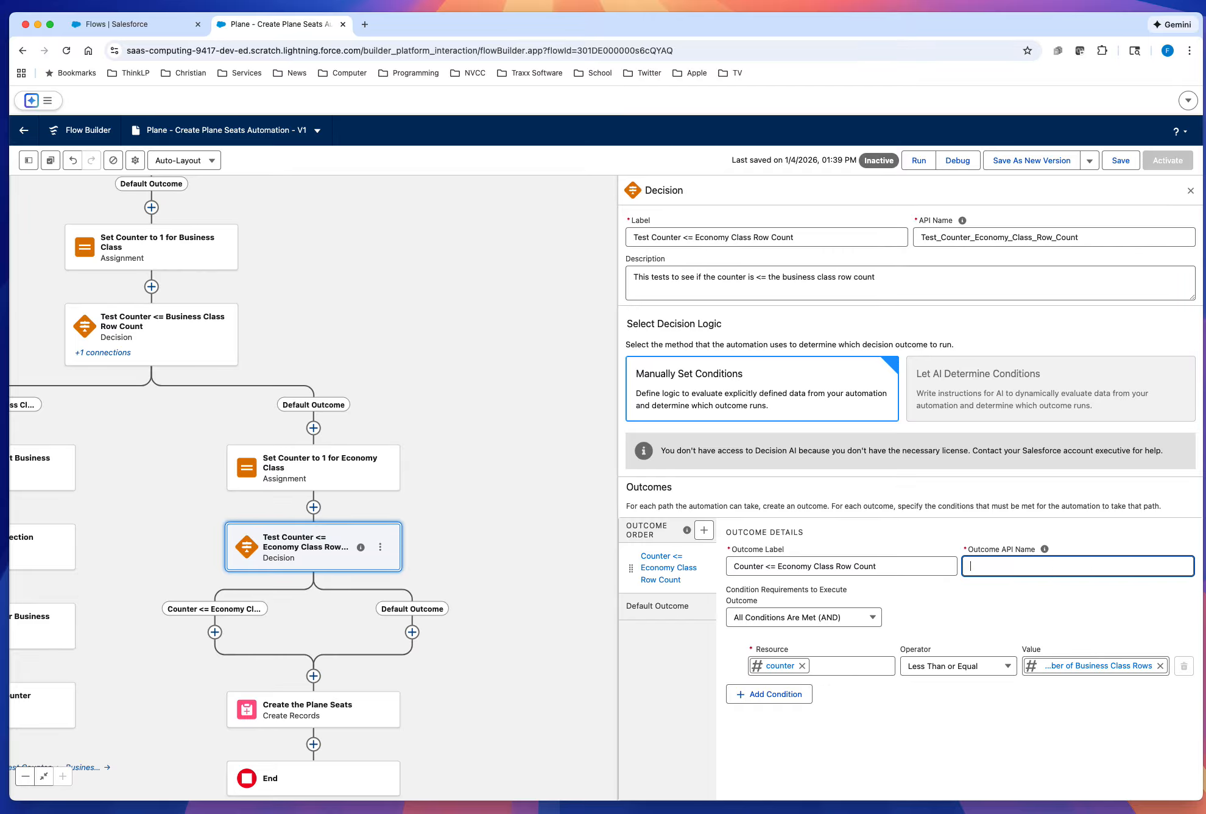
pyautogui.click(883, 567)
pyautogui.press('Tab')
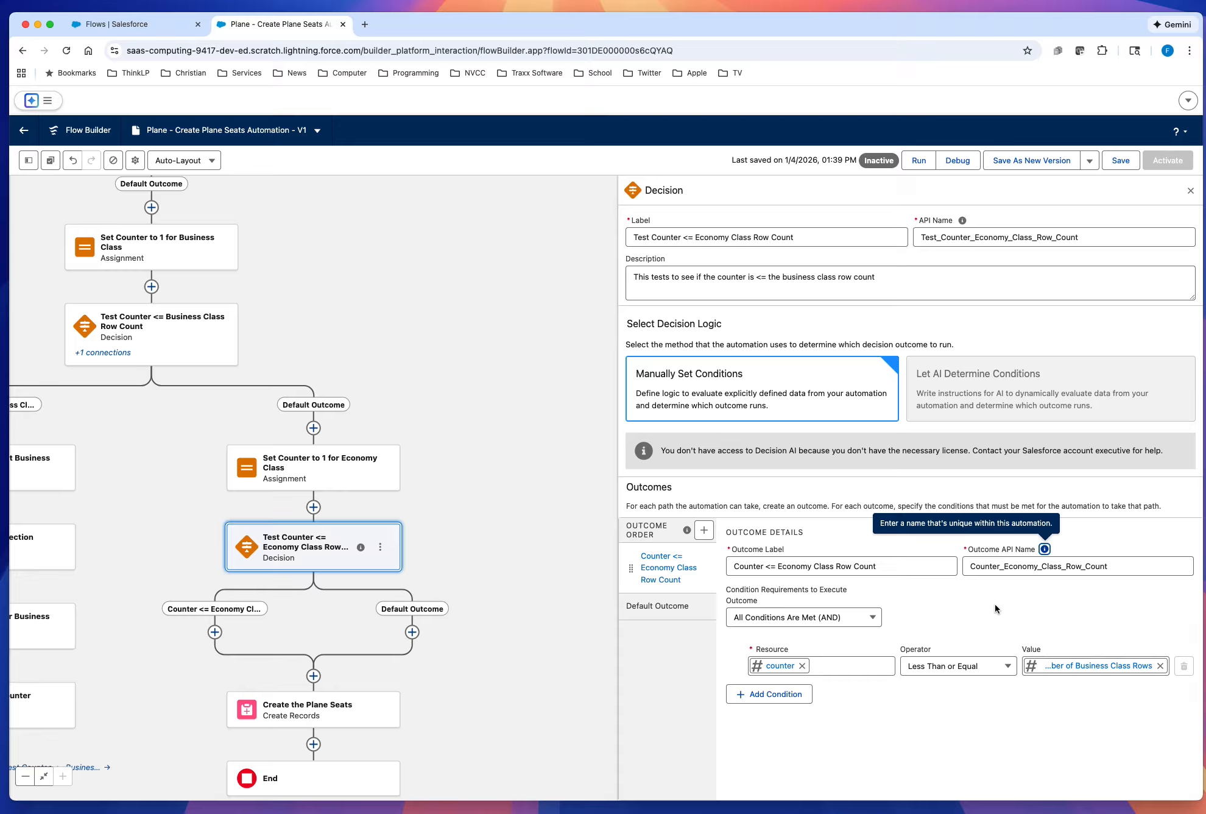
# Step: Set the outcome's counter comparison value to the Number of Economy Rows screen component, save the flow, and close the decision
pyautogui.click(1160, 665)
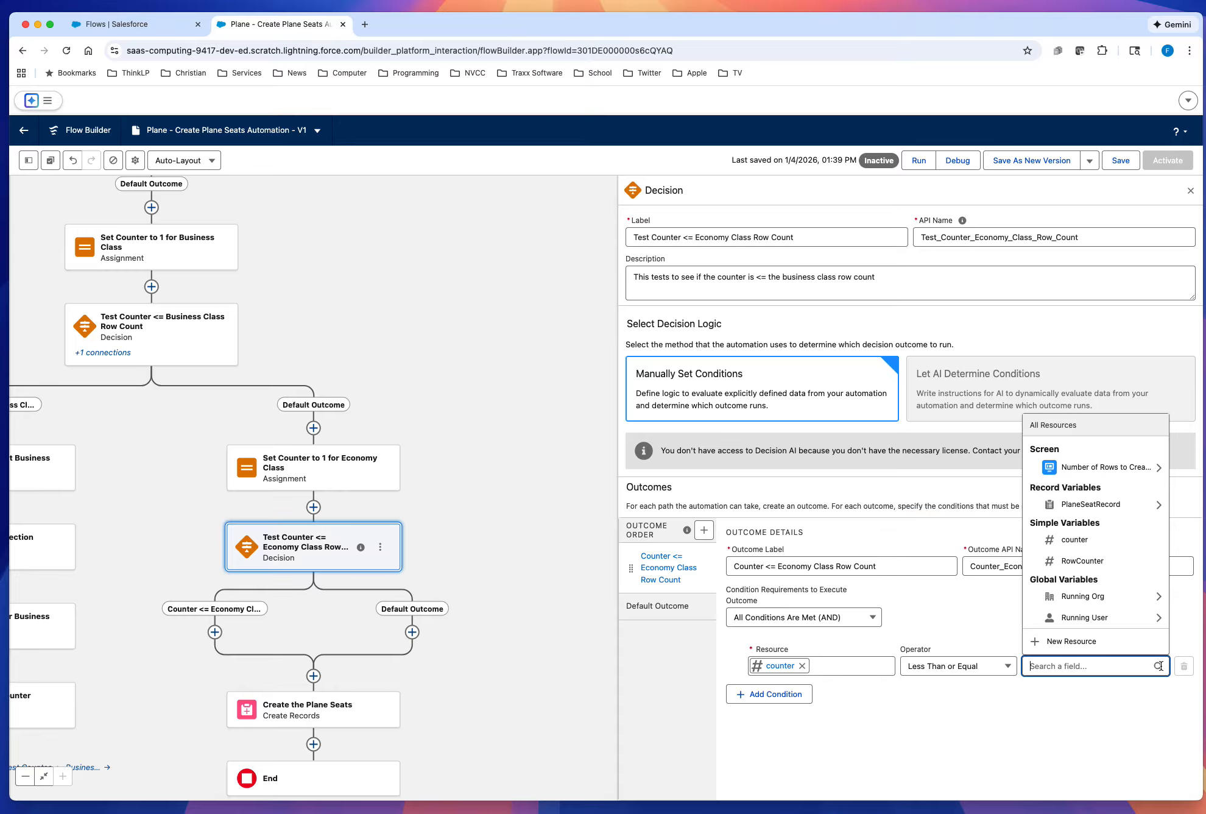
pyautogui.click(1125, 473)
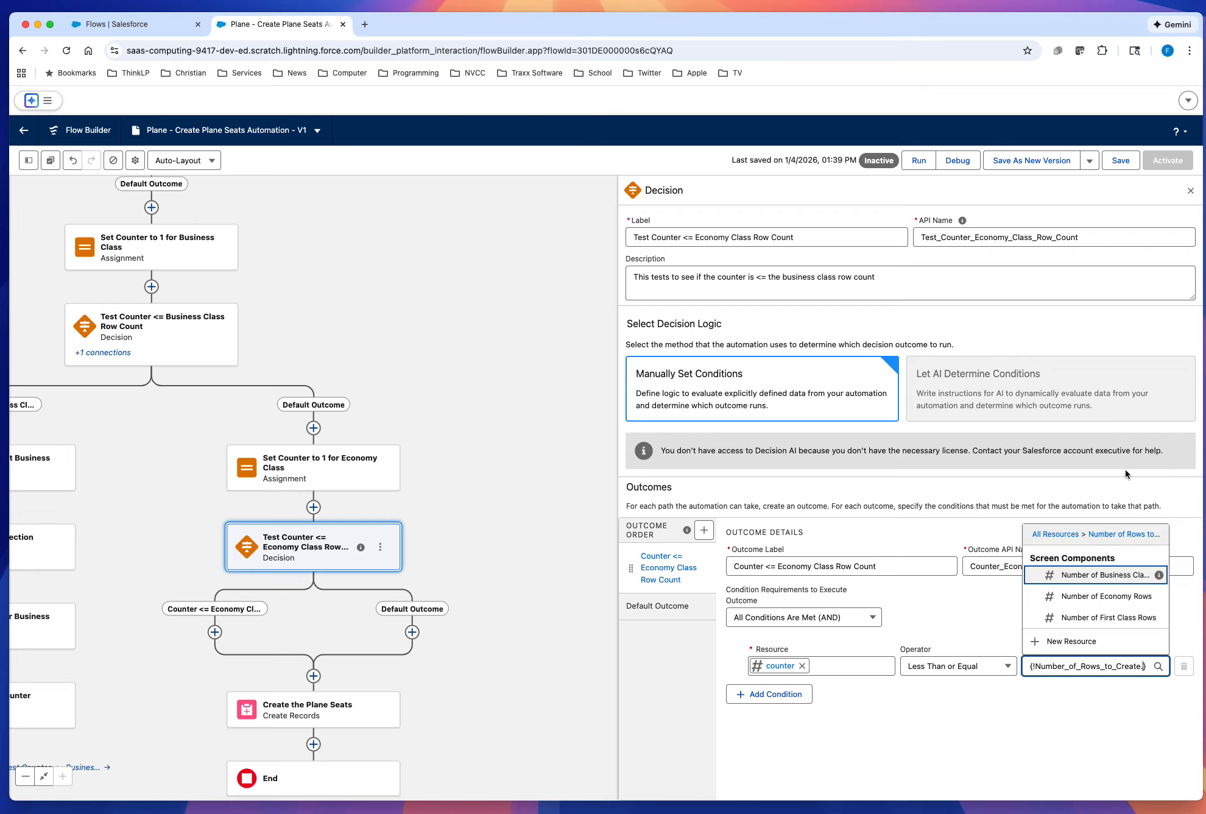
pyautogui.click(1120, 598)
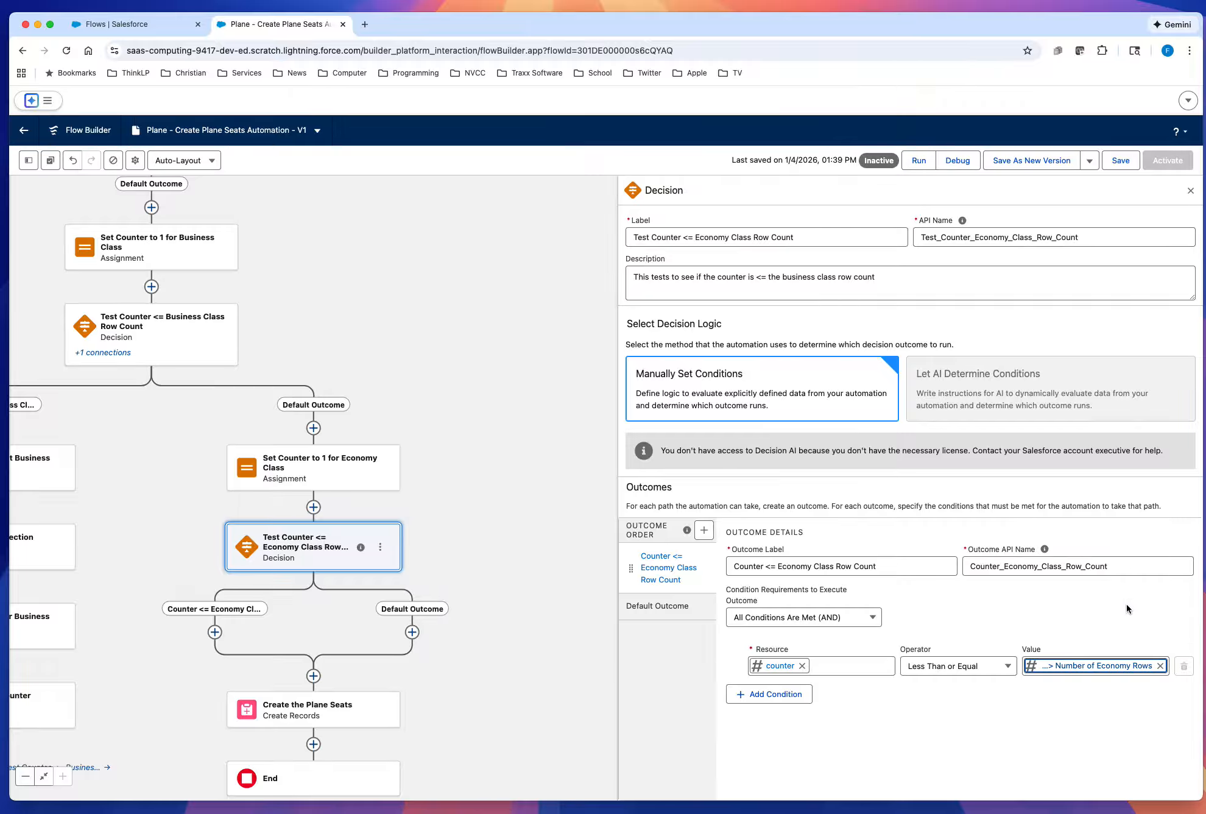
pyautogui.click(1119, 167)
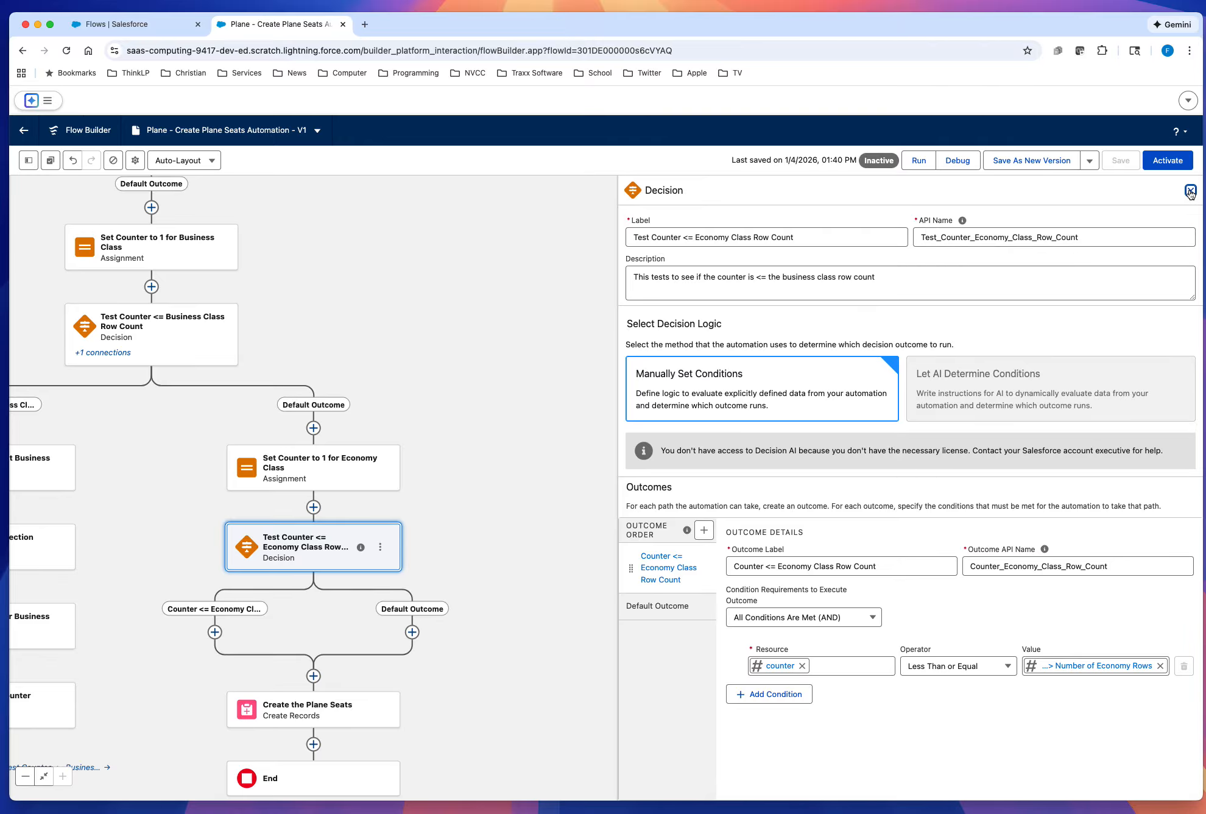
pyautogui.click(1189, 193)
# Step: Copy the Seat A Assignment Business Class element into the Counter <= Economy Class Row Count branch
pyautogui.moveTo(659, 475); pyautogui.dragTo(928, 421)
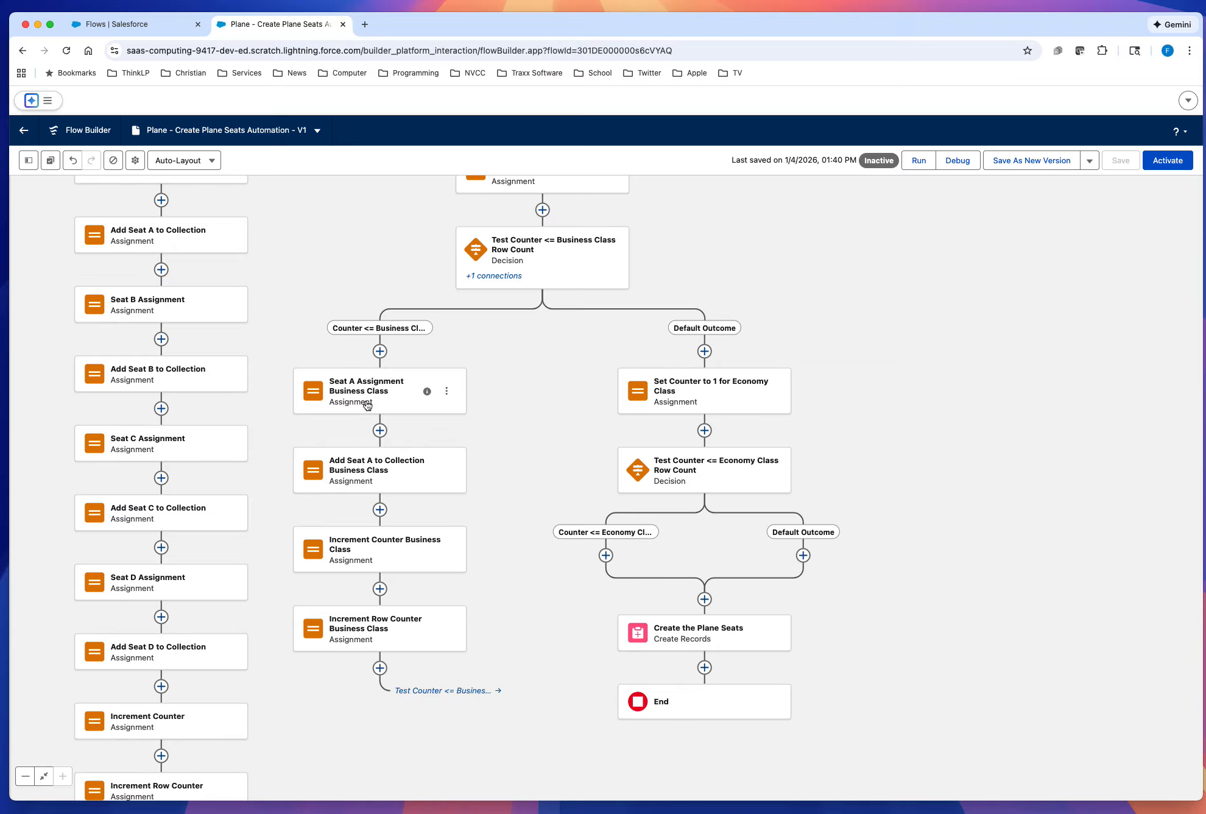
pyautogui.click(447, 392)
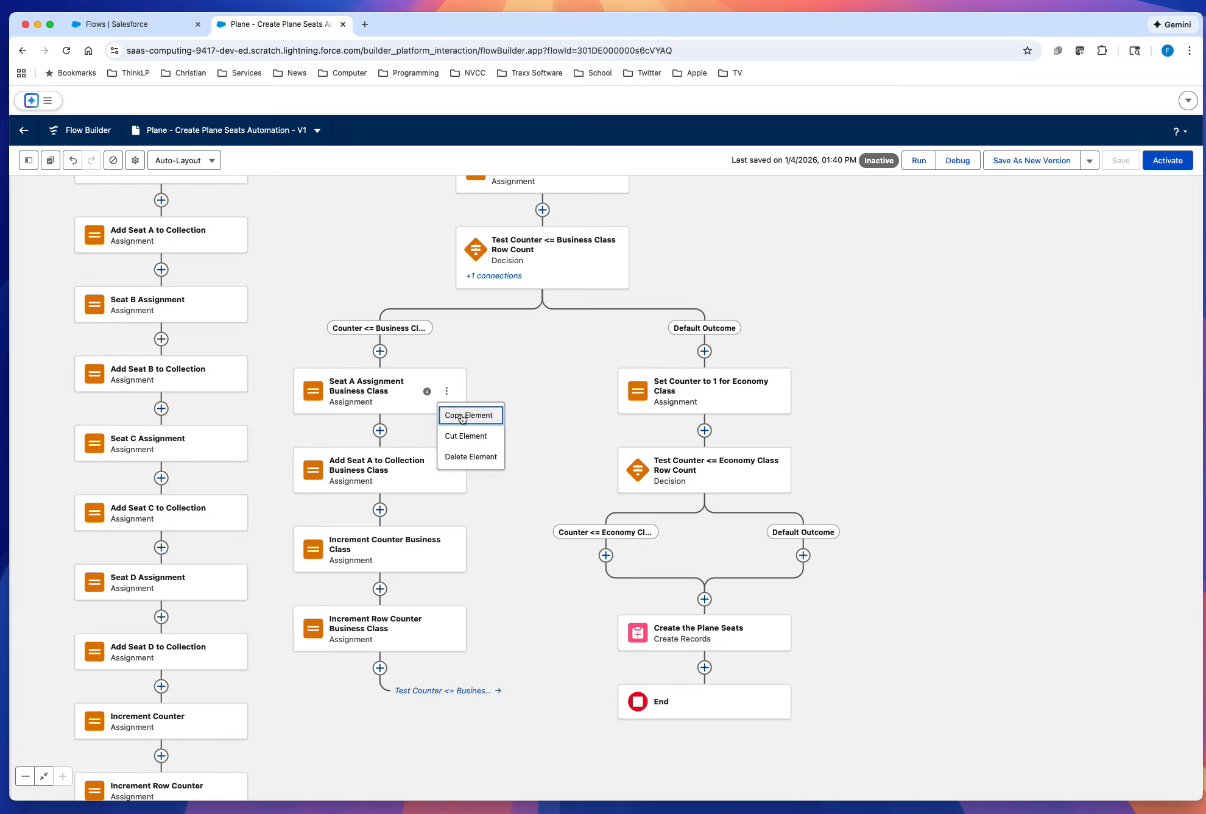
pyautogui.click(461, 415)
pyautogui.click(604, 555)
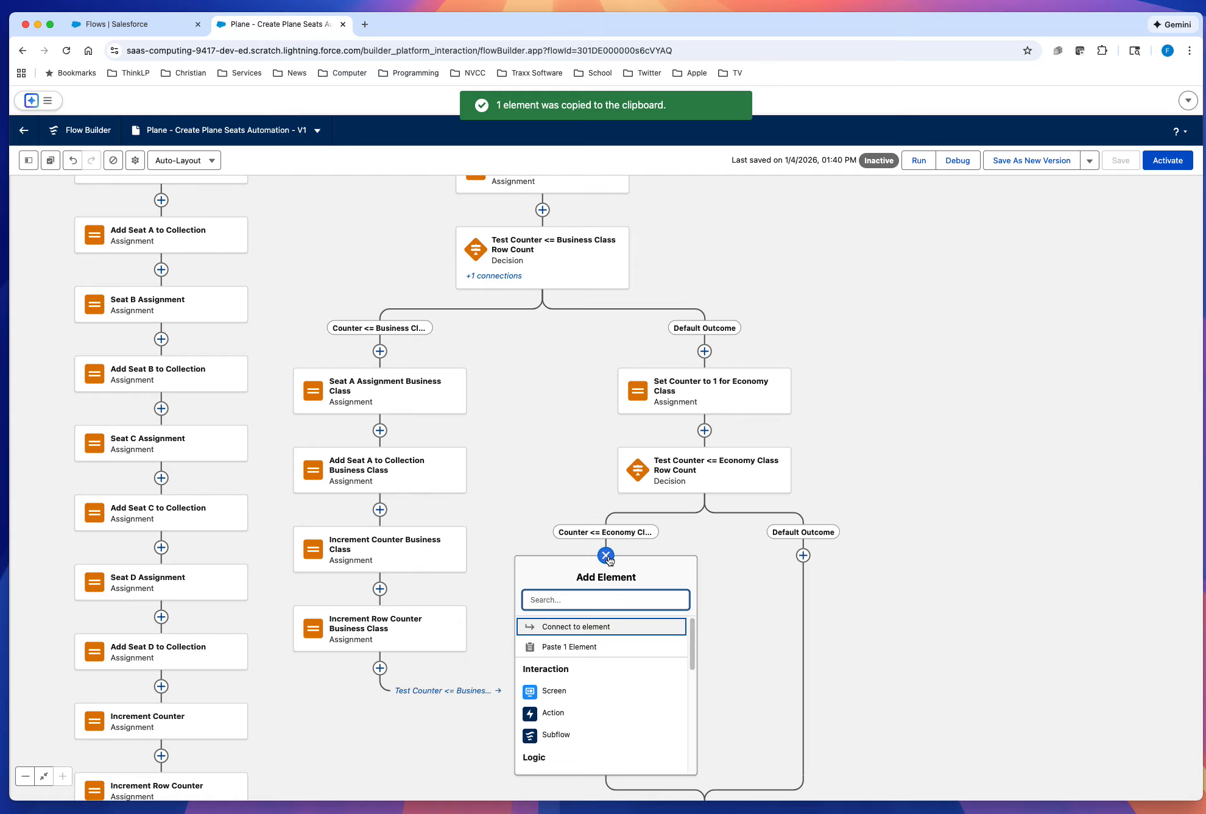
pyautogui.click(582, 647)
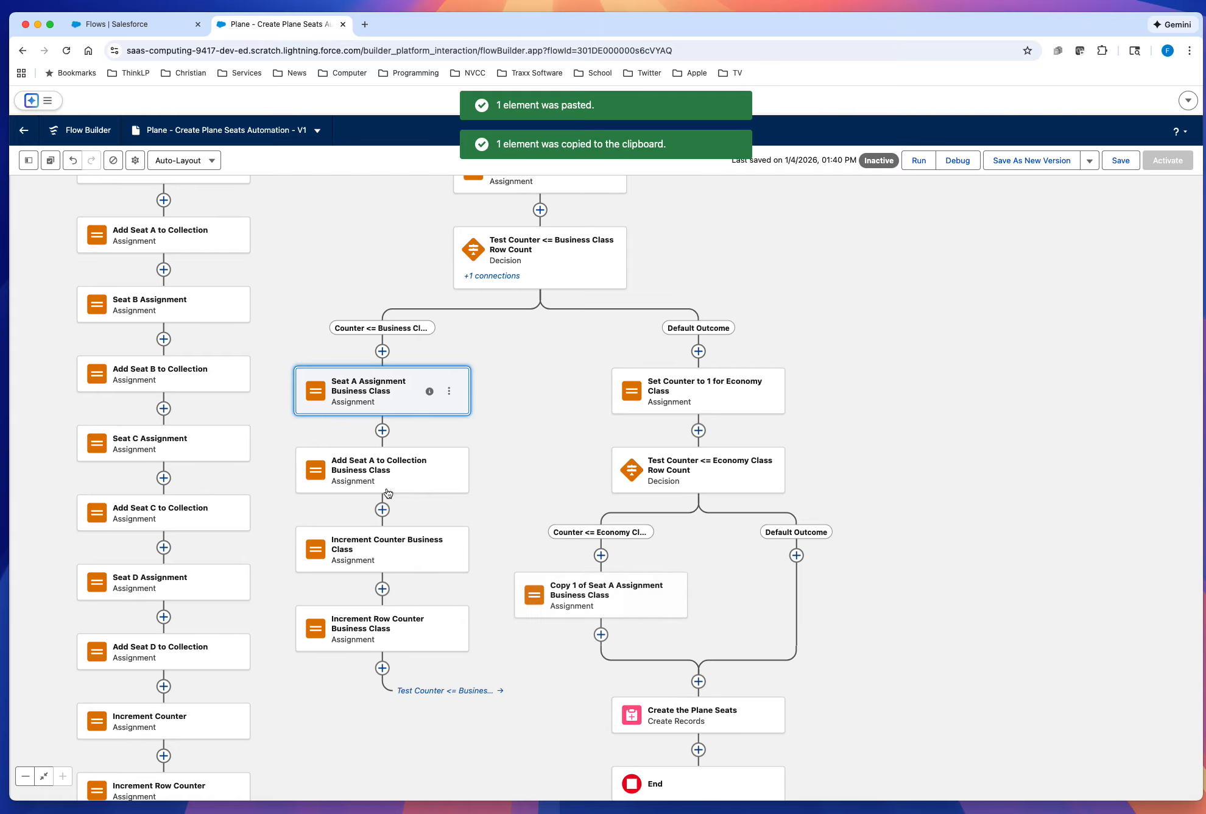
# Step: Copy the Add Seat A to Collection Business Class assignment directly below the copied Seat A assignment in the economy branch
pyautogui.click(449, 471)
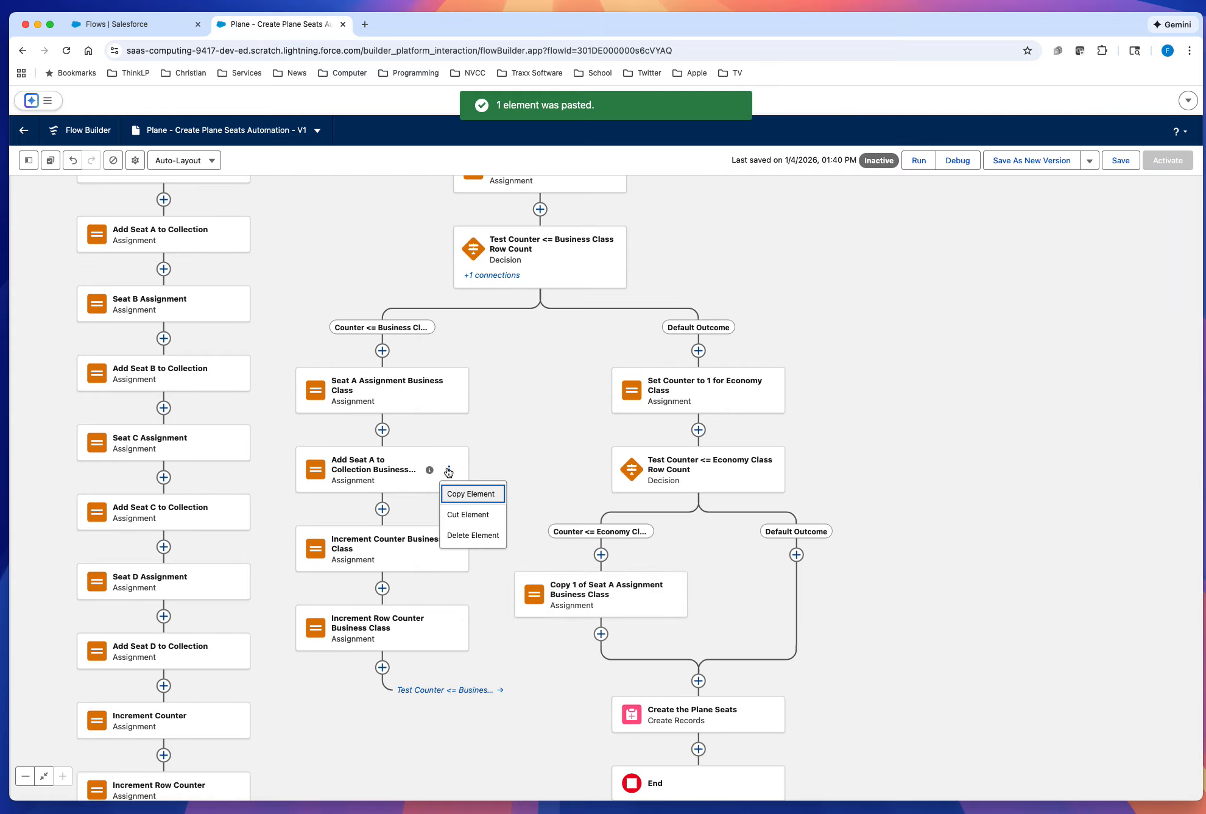
pyautogui.click(463, 497)
pyautogui.click(601, 633)
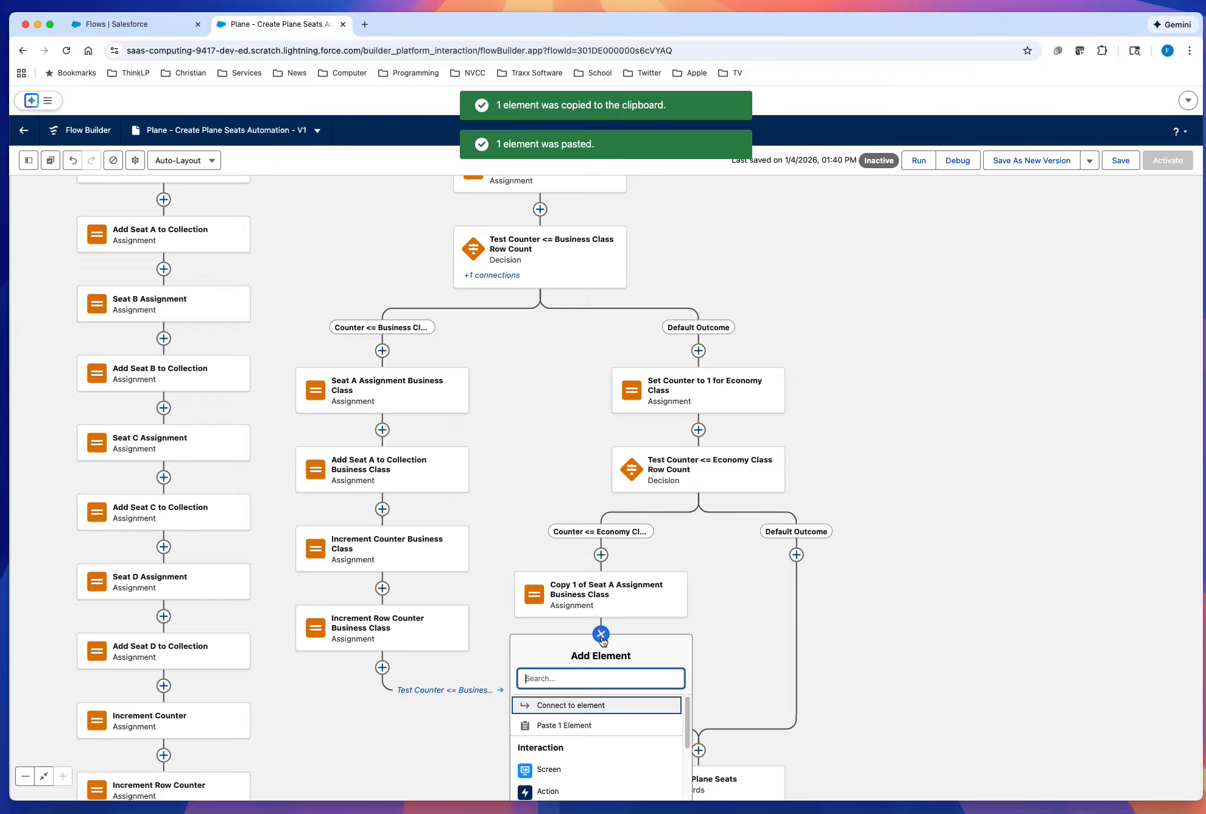
pyautogui.click(606, 726)
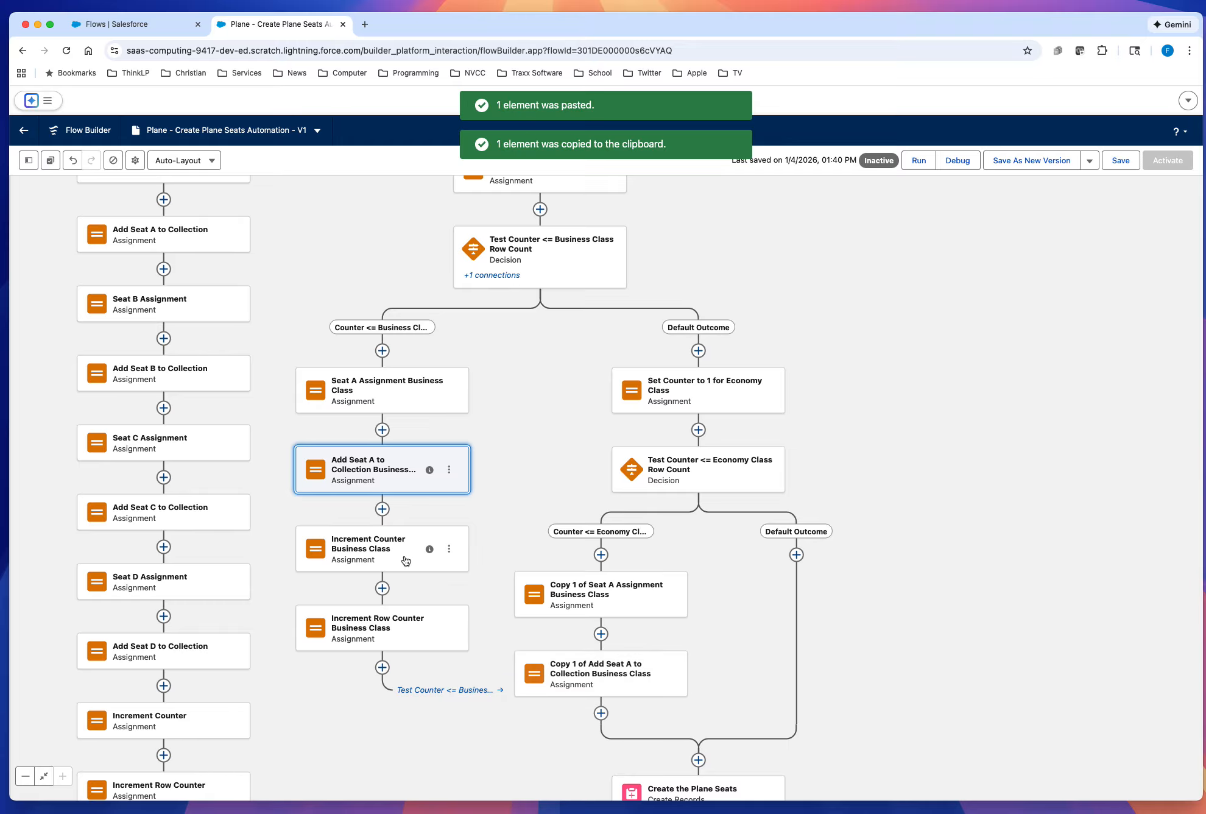
# Step: Copy the Increment Counter Business Class assignment below the copied Add Seat A to Collection assignment in the economy branch
pyautogui.click(449, 549)
pyautogui.click(468, 573)
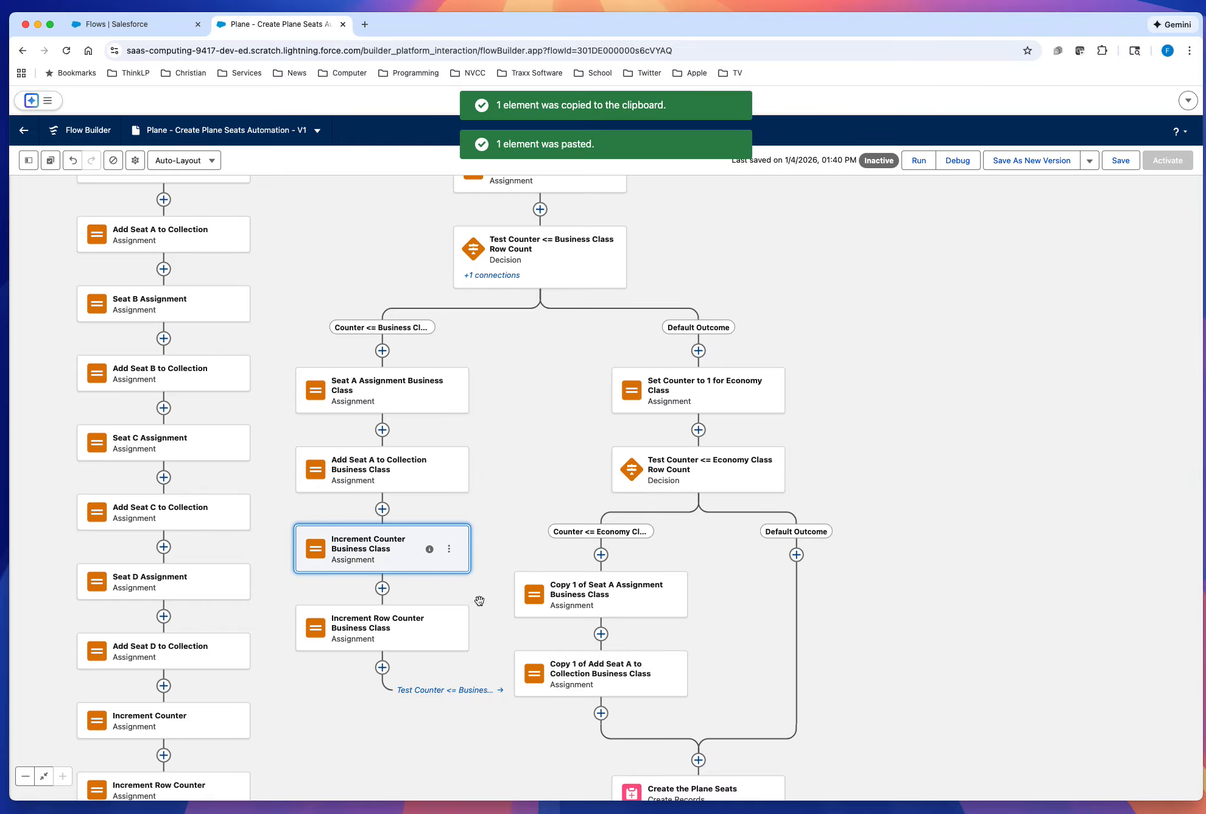
pyautogui.click(601, 713)
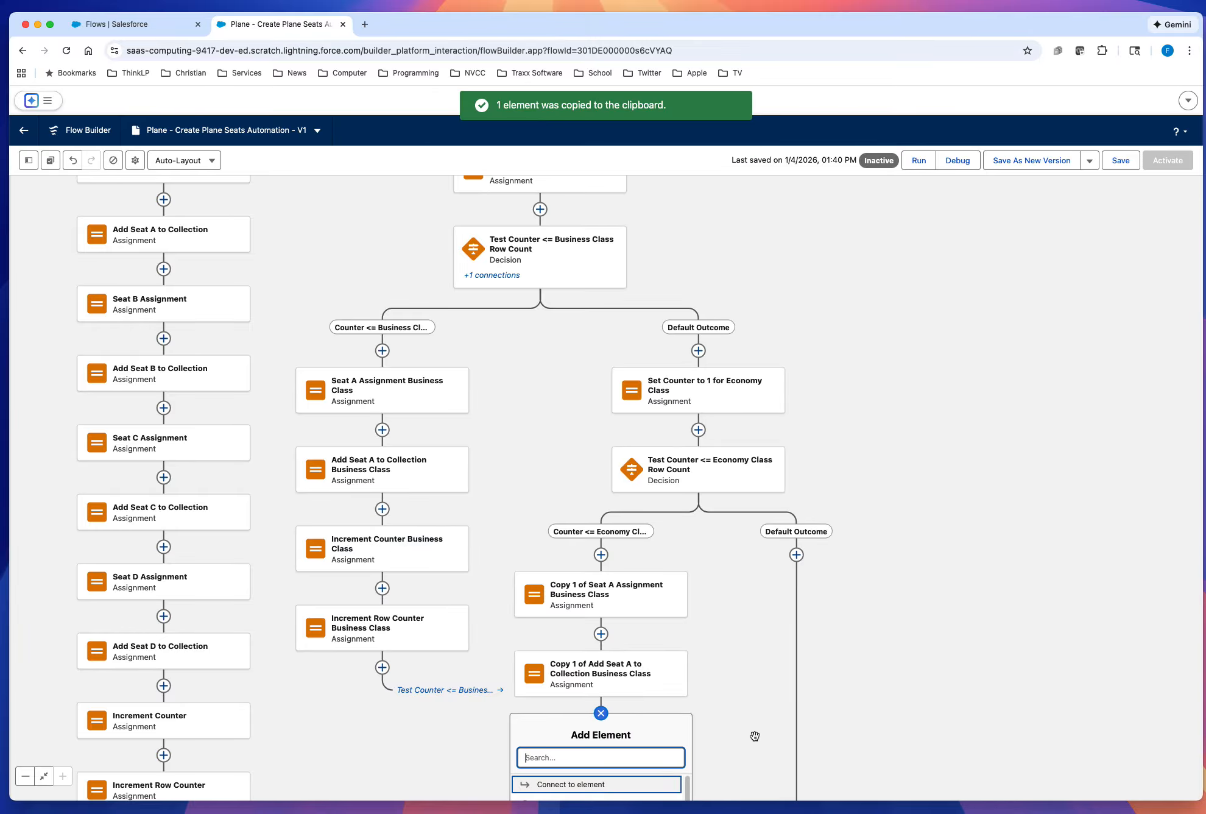
pyautogui.moveTo(751, 732); pyautogui.dragTo(750, 520)
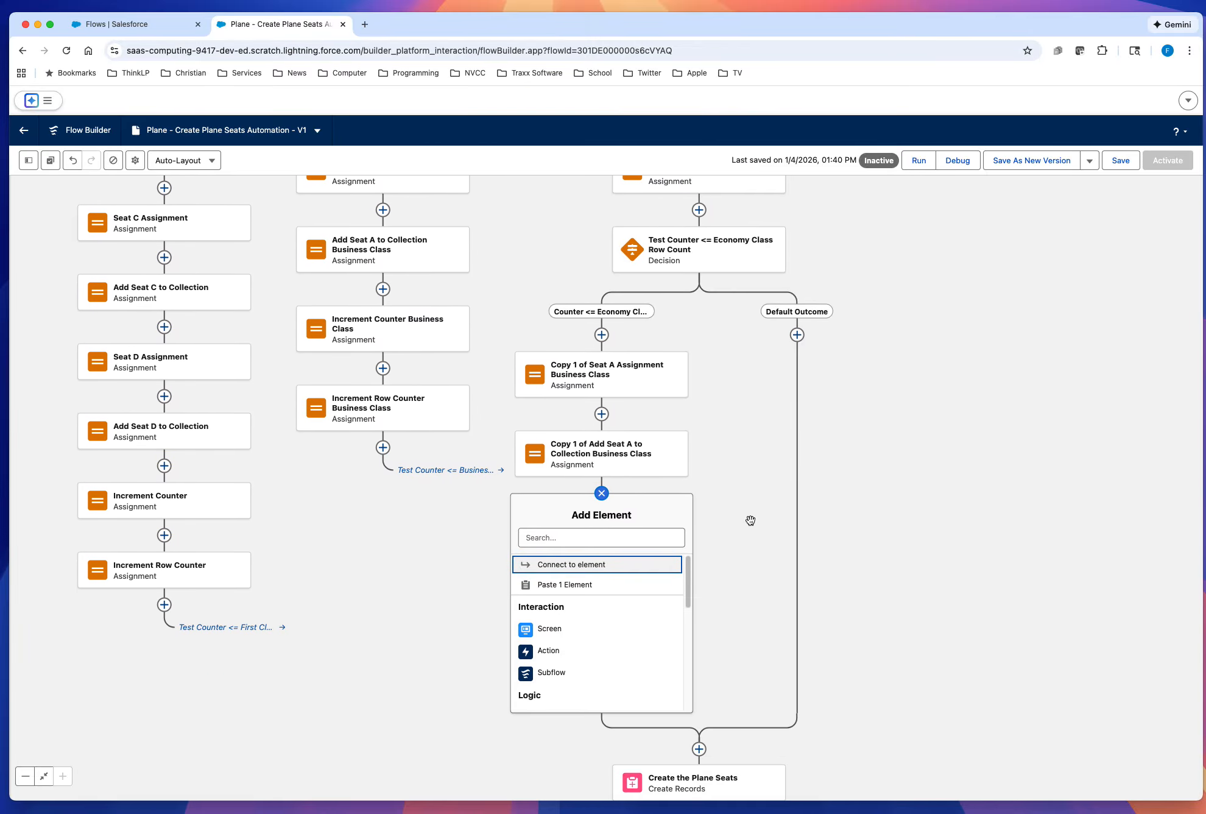
pyautogui.click(565, 584)
# Step: Copy the Increment Row Counter Business Class assignment below the copied Increment Counter assignment in the economy branch
pyautogui.click(450, 408)
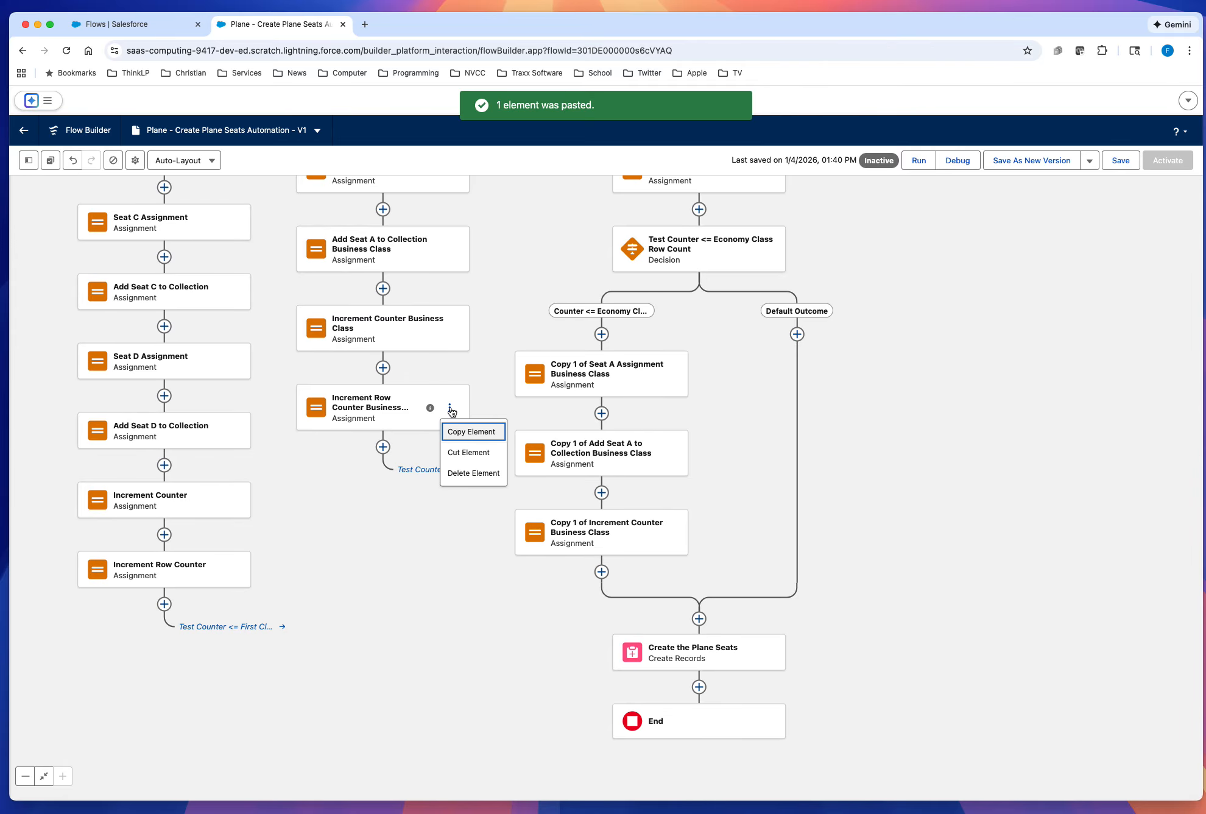
pyautogui.click(454, 434)
pyautogui.click(601, 571)
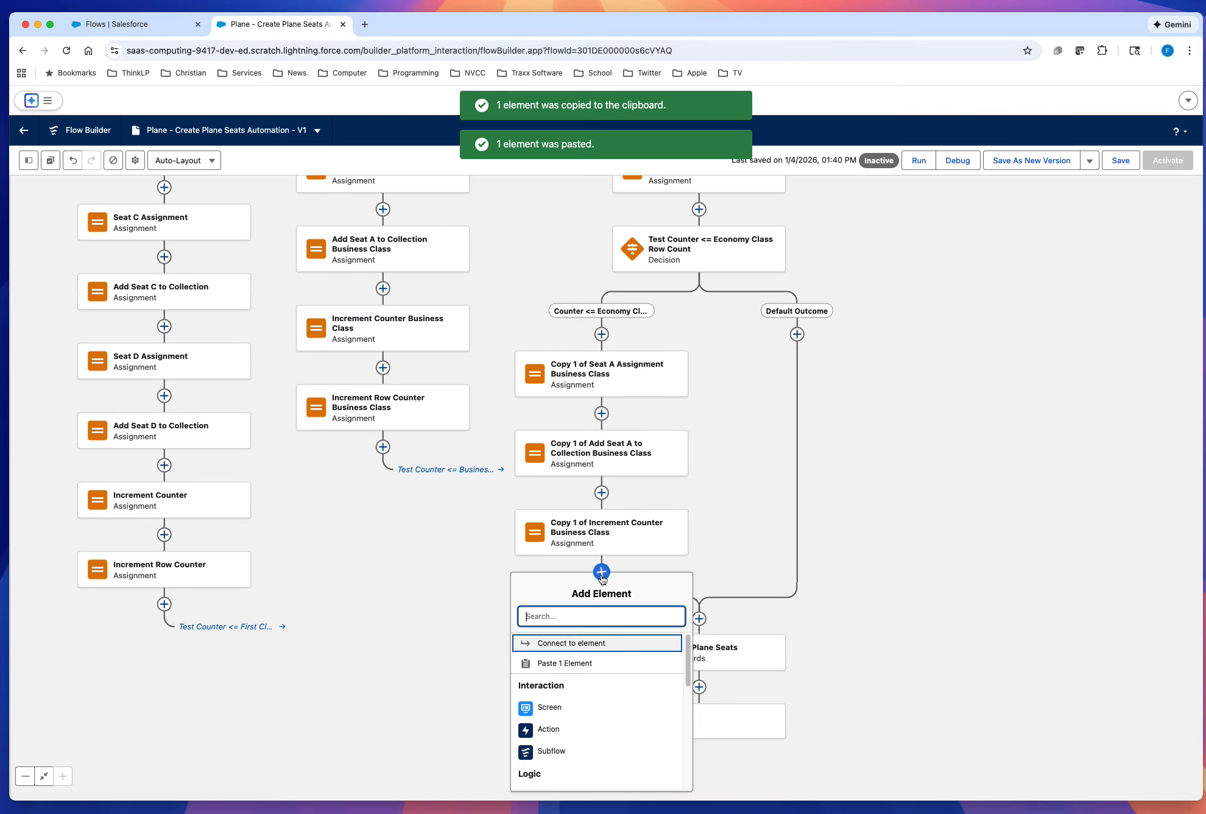
pyautogui.click(587, 667)
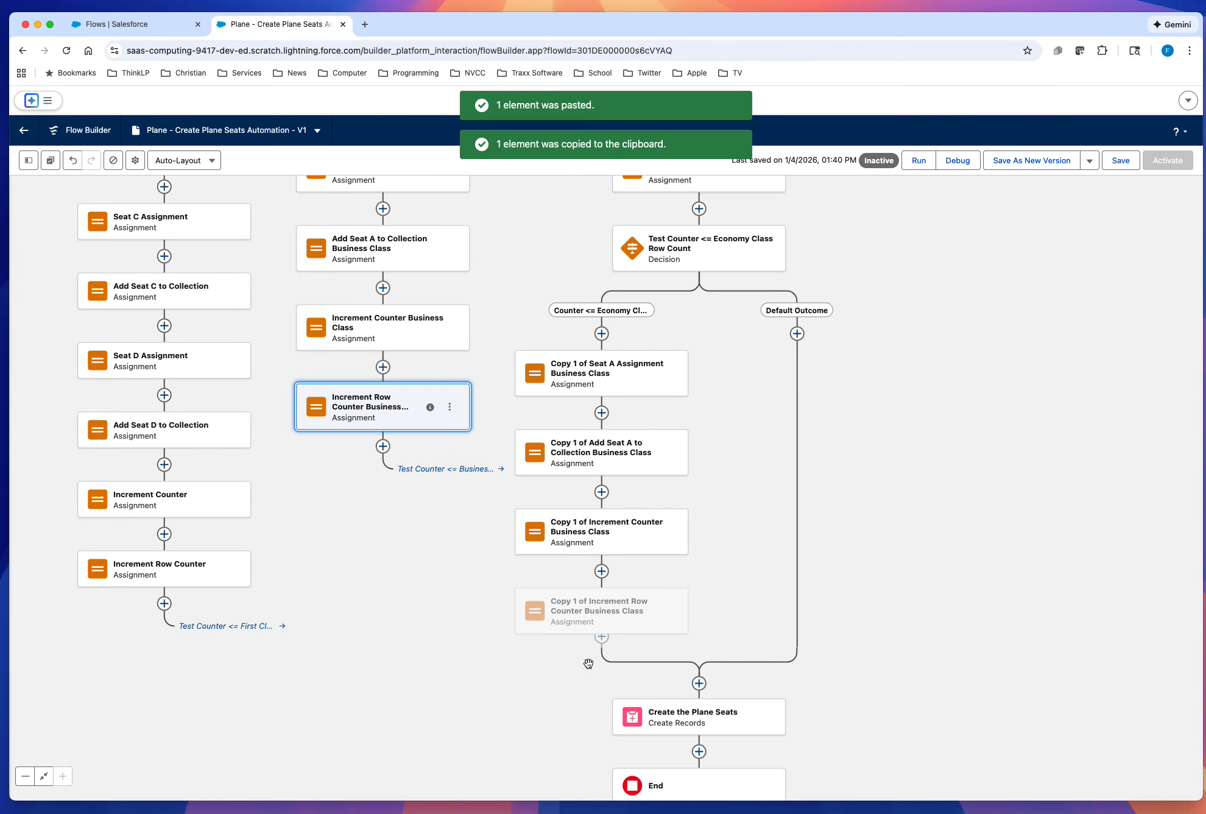
# Step: Change the label of the copied Seat A assignment in the economy branch to Seat A Assignment Economy Class
pyautogui.scroll(3, 981, 525)
pyautogui.hscroll(-1, 981, 525)
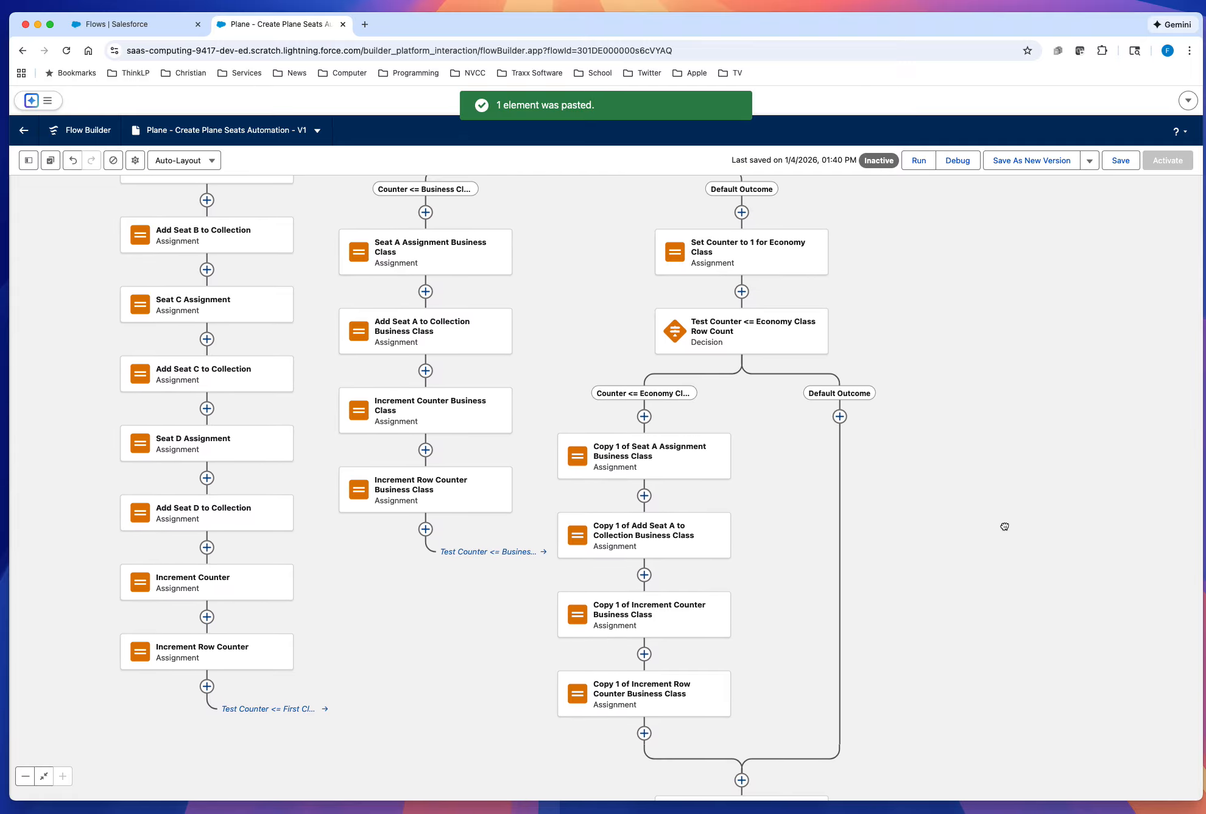
pyautogui.moveTo(998, 522); pyautogui.dragTo(834, 514)
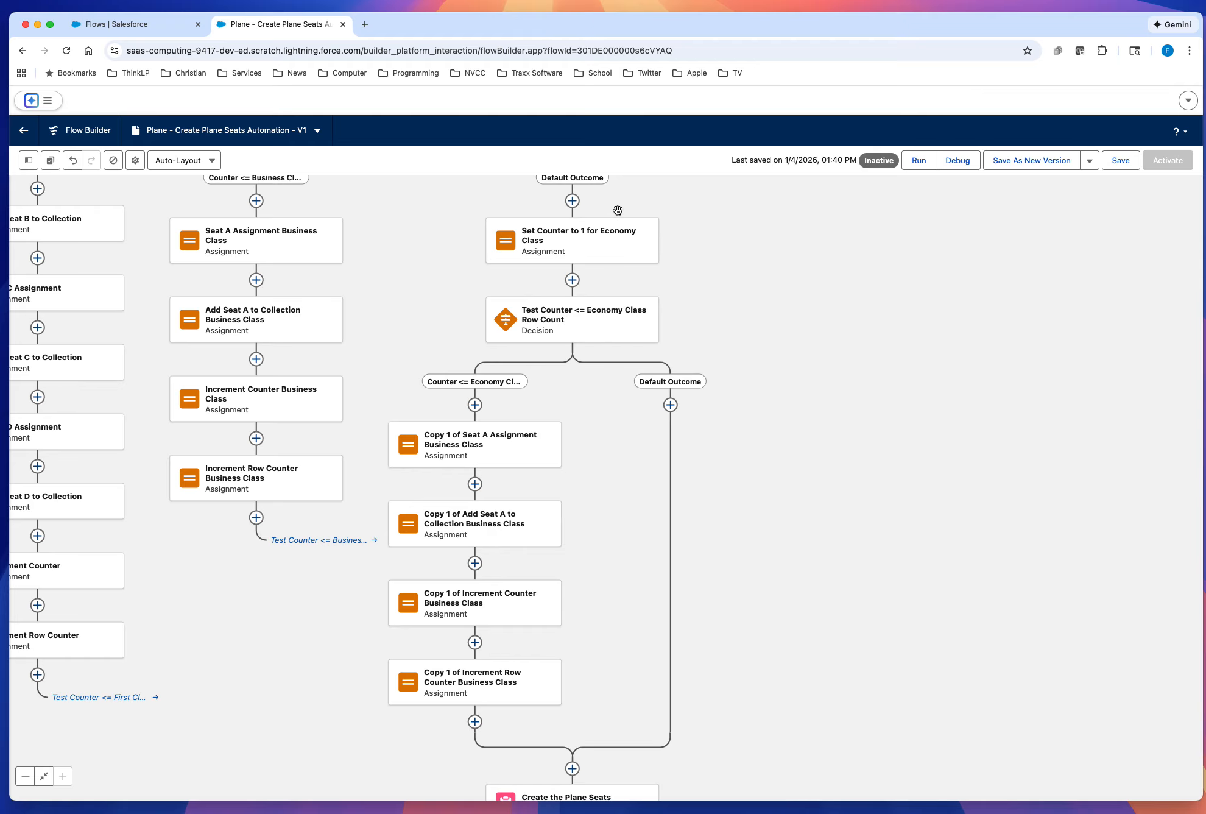
pyautogui.click(581, 328)
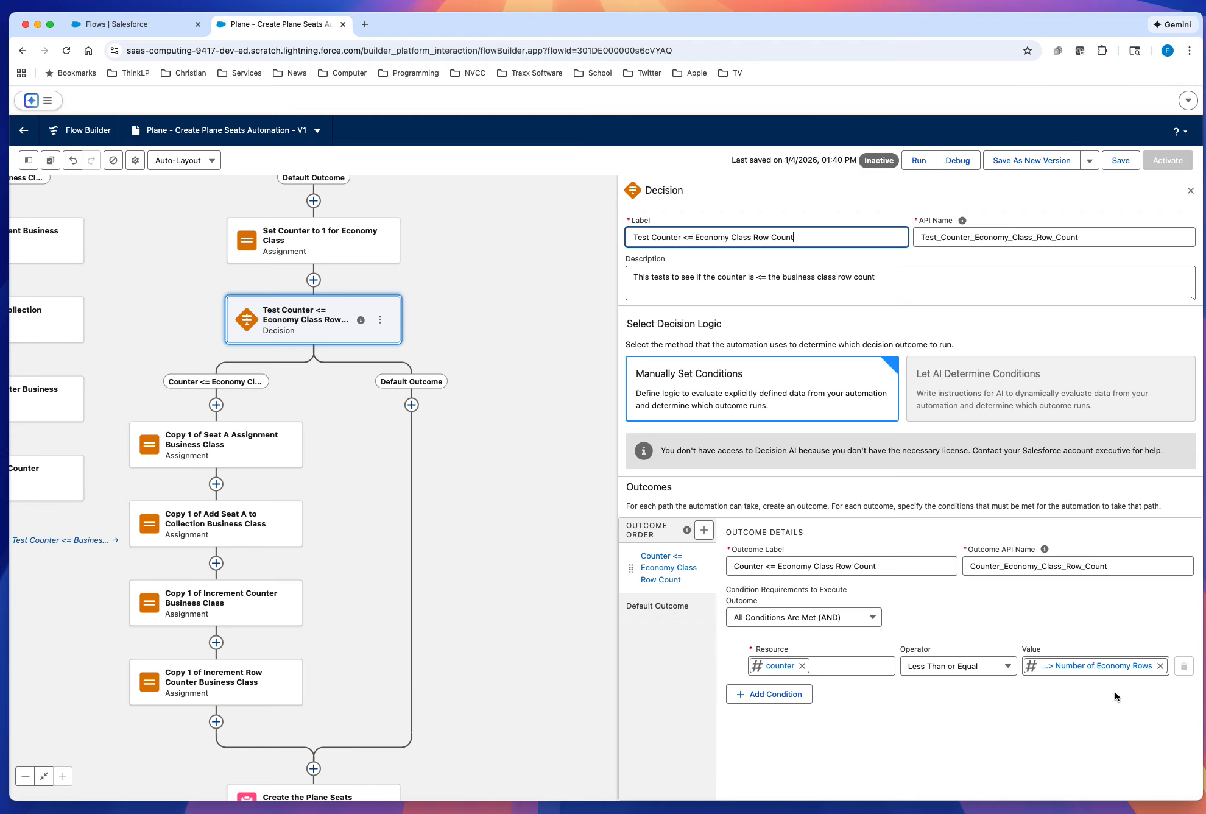
pyautogui.click(201, 461)
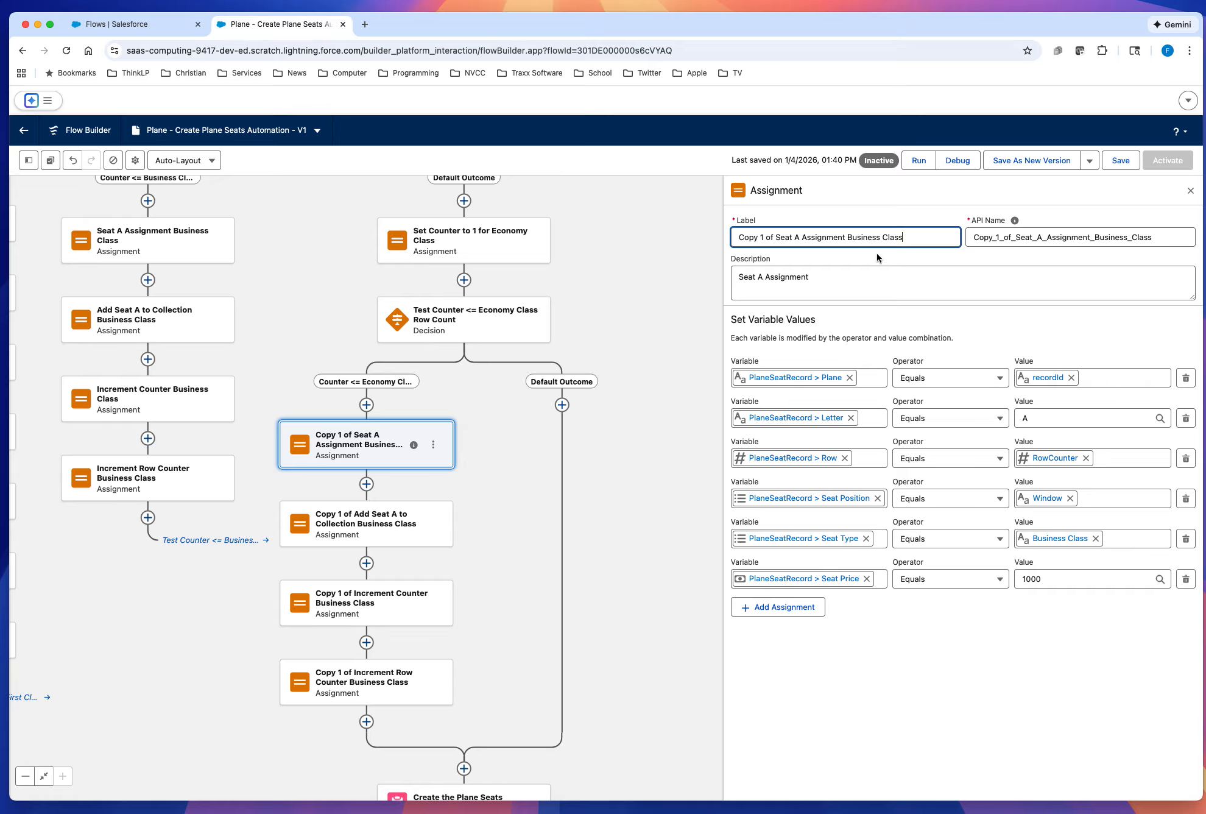
pyautogui.doubleClick(861, 237)
pyautogui.write('Economy')
pyautogui.moveTo(776, 237); pyautogui.dragTo(718, 237)
pyautogui.press('BackSpace')
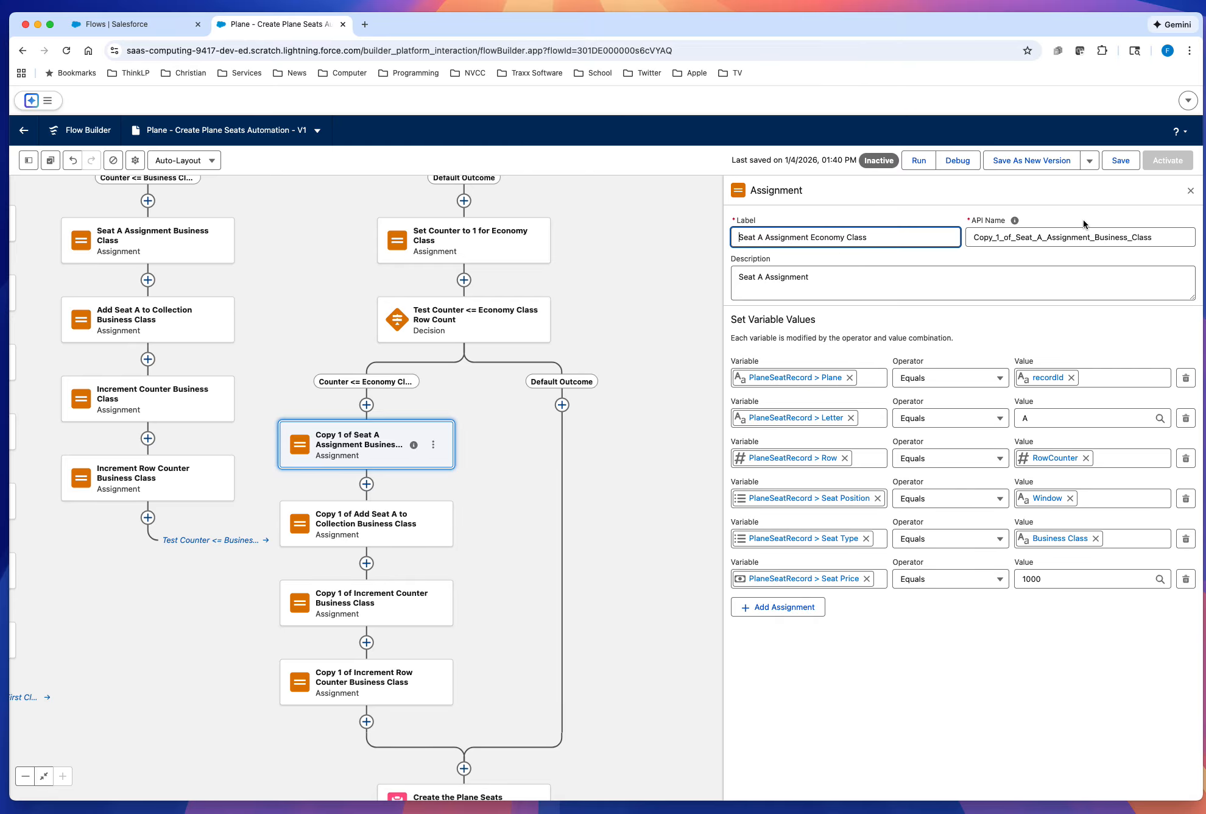
# Step: Replace the Seat A economy assignment's API name with Seat_A_Assignment_Economy_Class, generated from its label
pyautogui.doubleClick(1066, 237)
pyautogui.press('BackSpace')
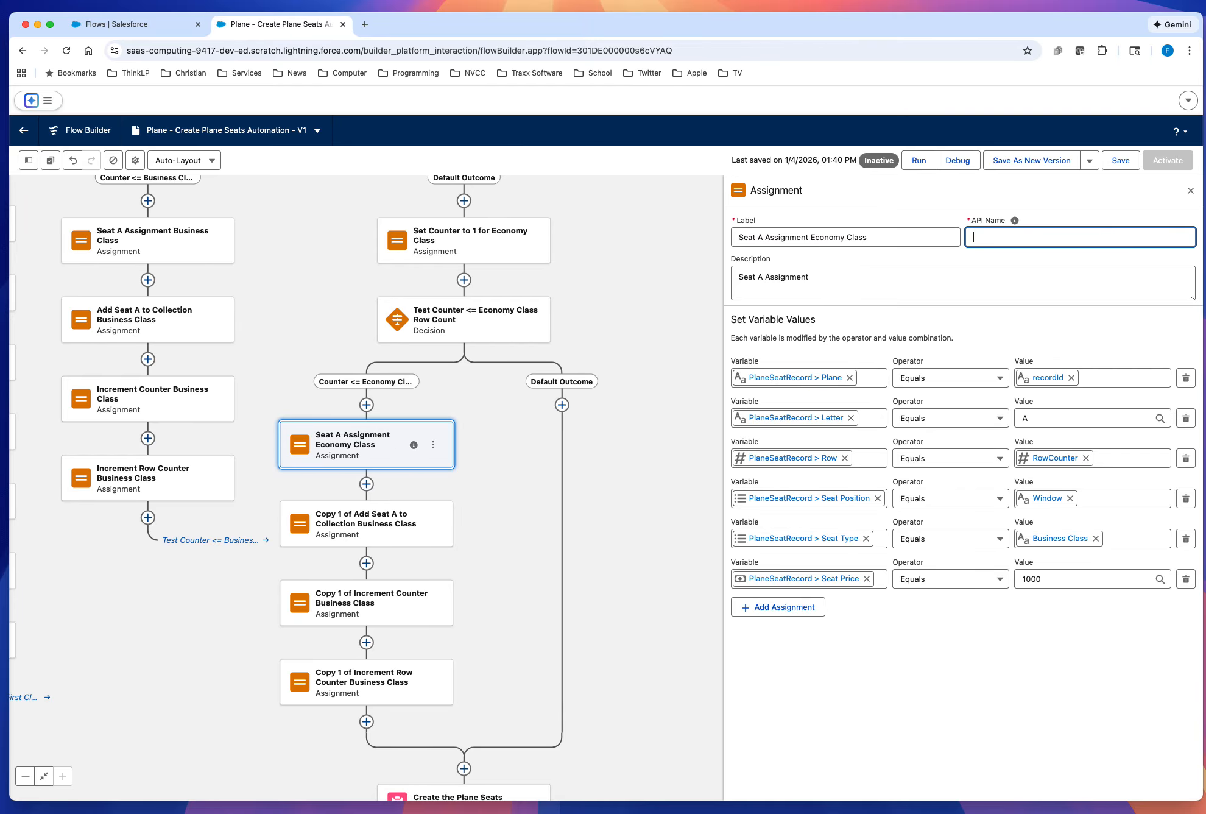
pyautogui.click(917, 233)
pyautogui.press('Tab')
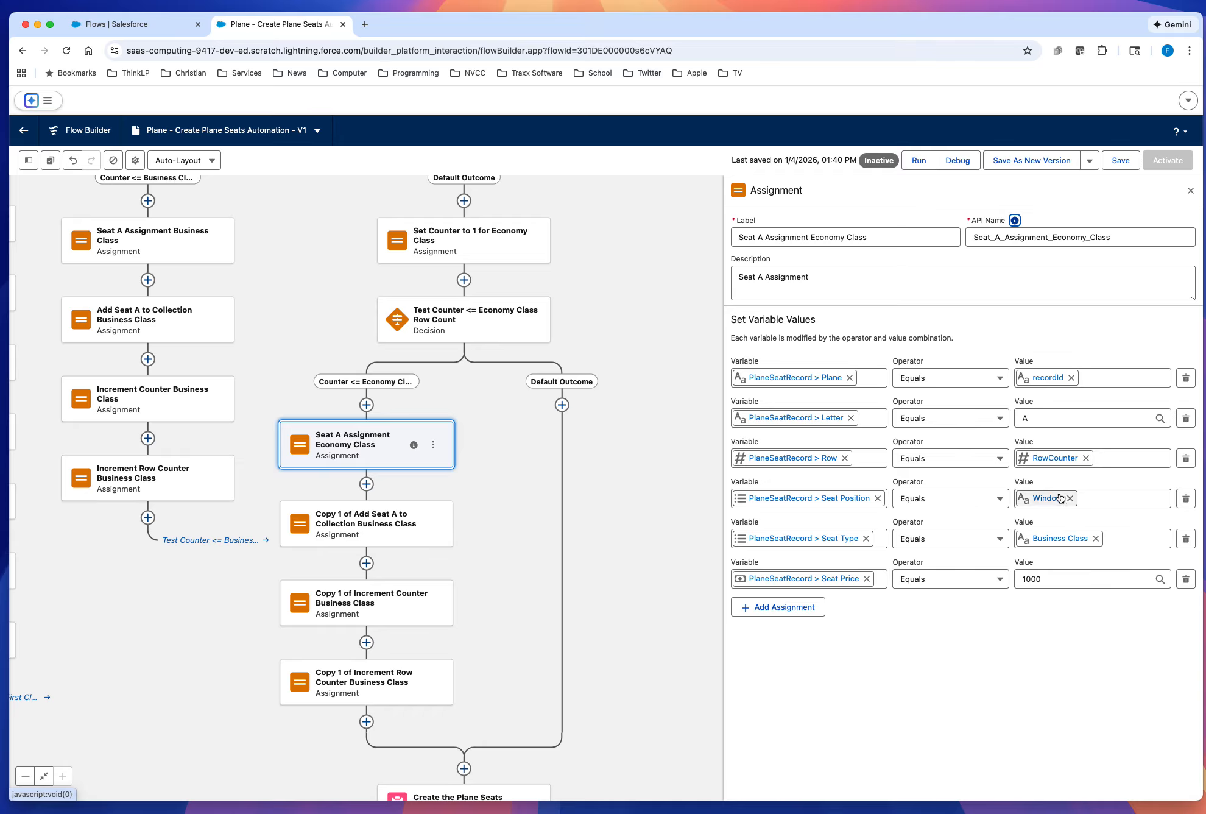
# Step: Set the PlaneSeatRecord Seat Type value to the Economy picklist value in the Seat A economy assignment and save the flow
pyautogui.click(1095, 537)
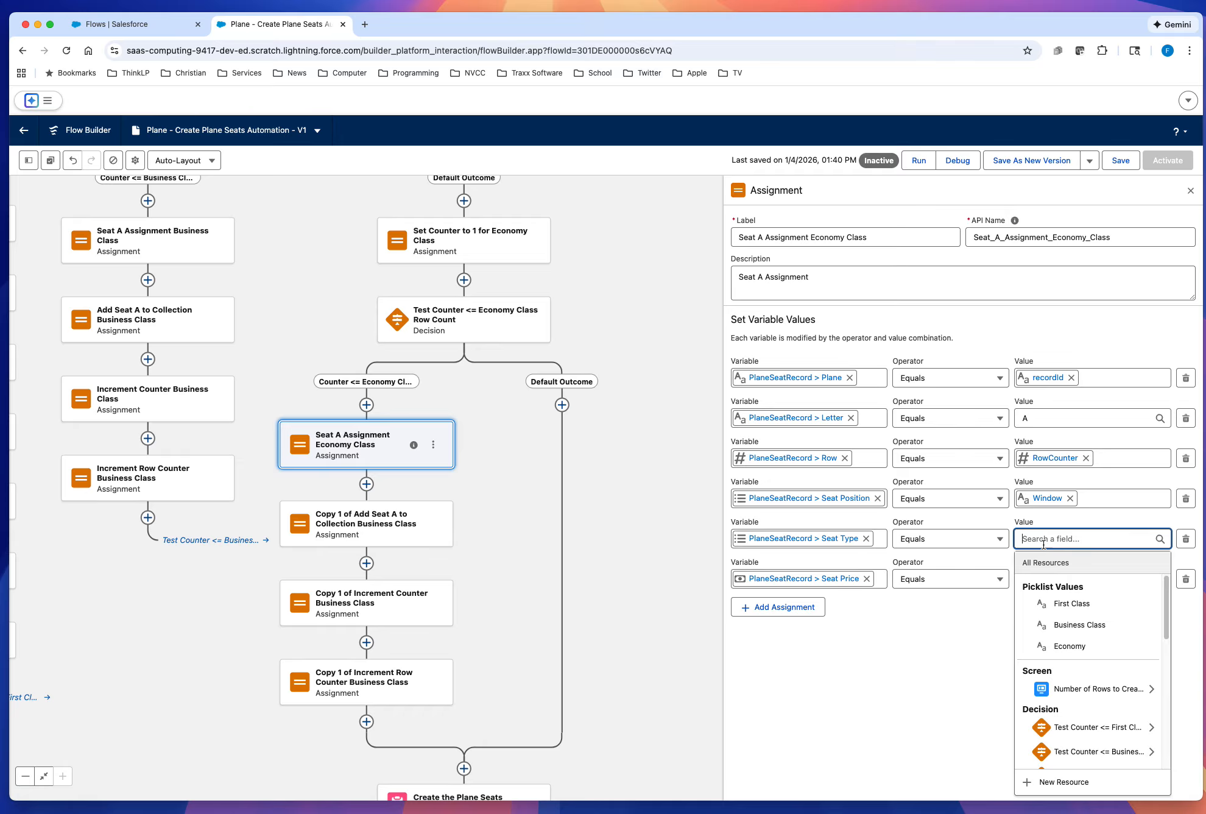
pyautogui.click(1068, 647)
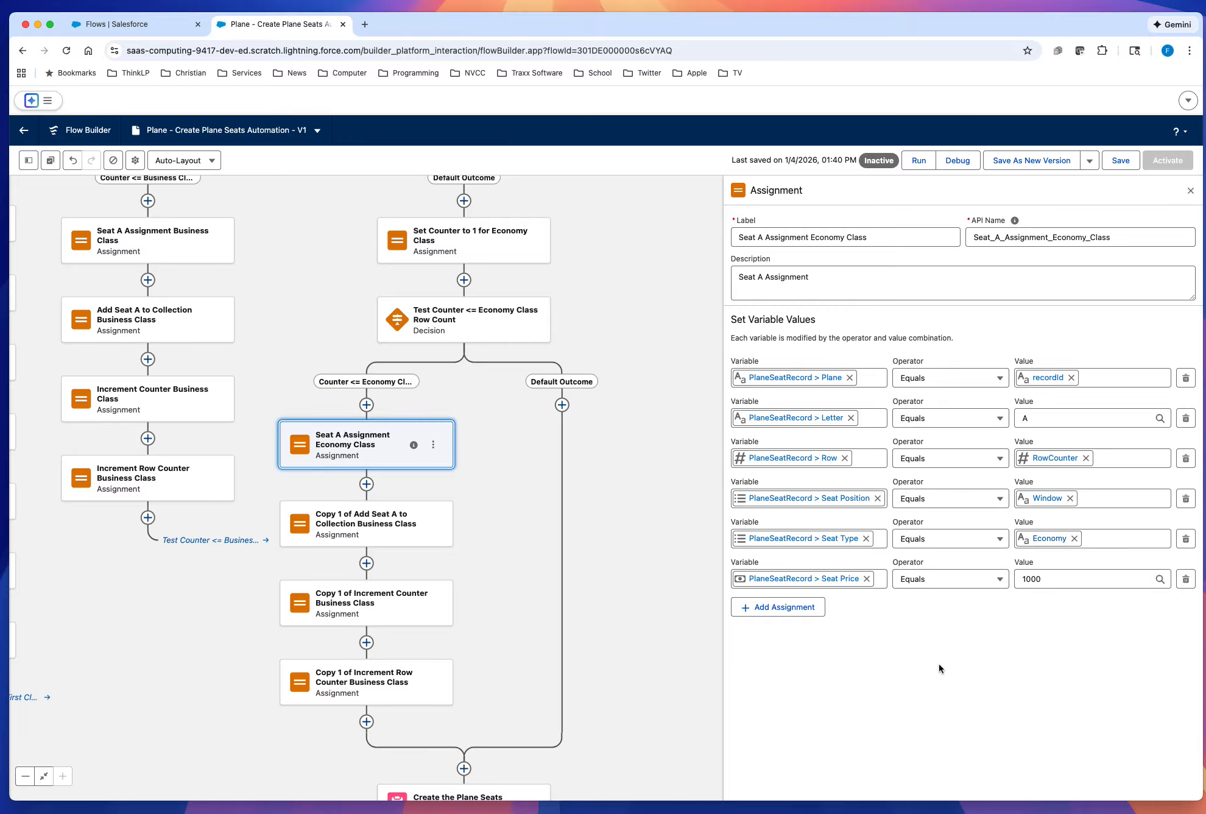
pyautogui.click(1119, 161)
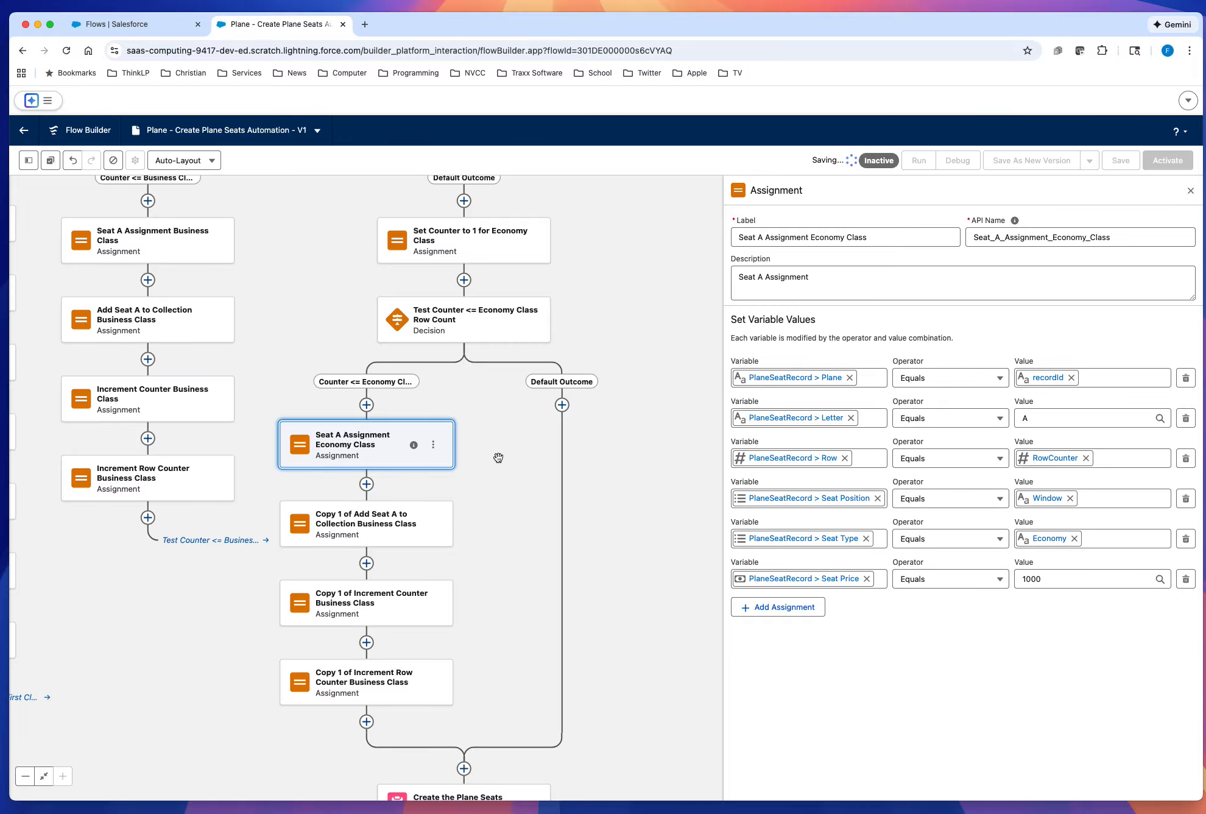
# Step: Change the label of the copied Add Seat A to Collection assignment to Add Seat A to Collection Economy Class
pyautogui.click(373, 534)
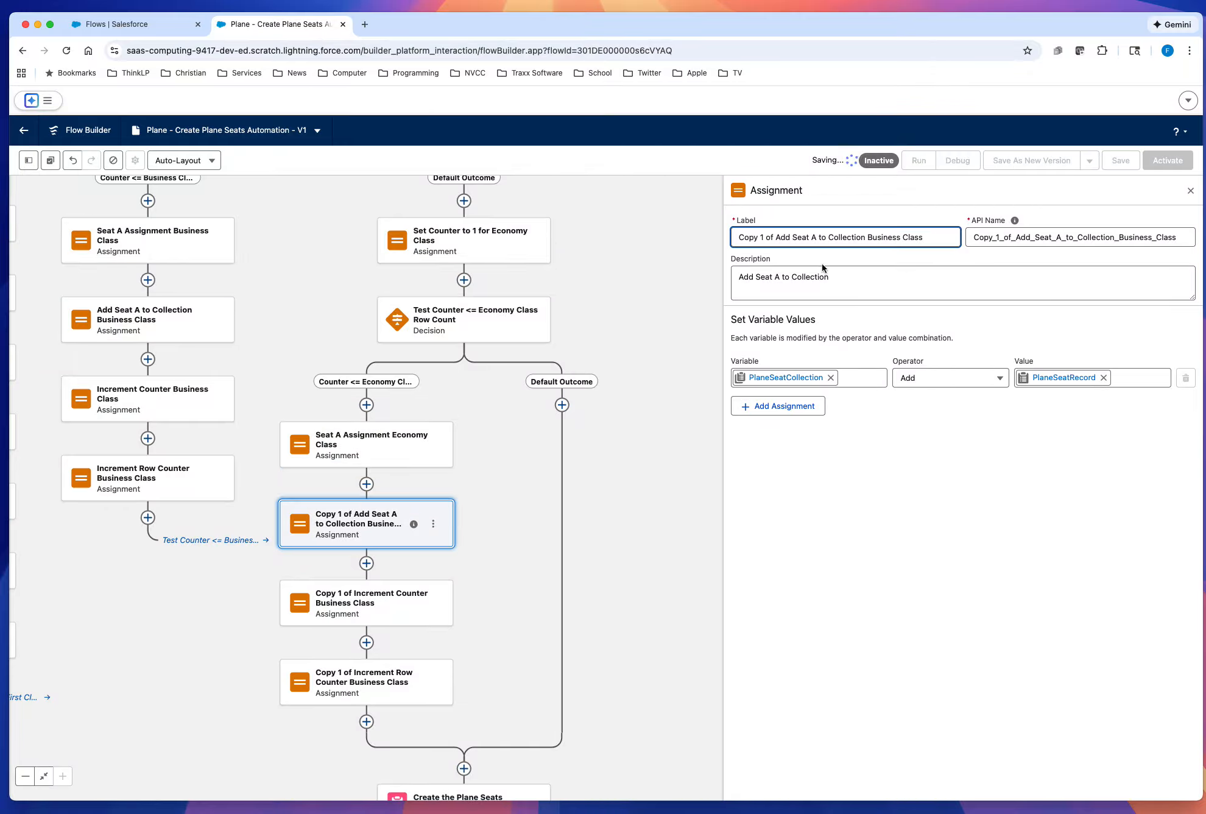
pyautogui.doubleClick(890, 240)
pyautogui.write('Economy')
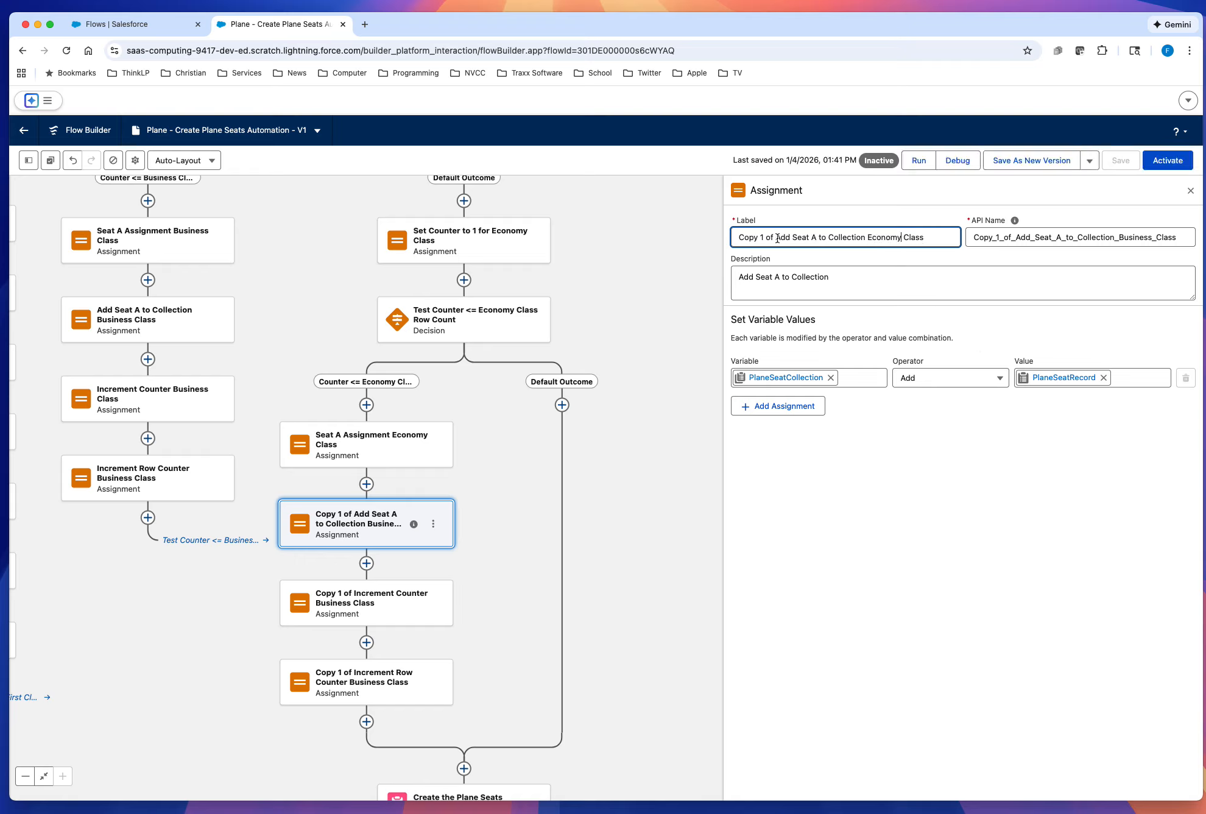
pyautogui.moveTo(777, 239); pyautogui.dragTo(731, 240)
pyautogui.press('BackSpace')
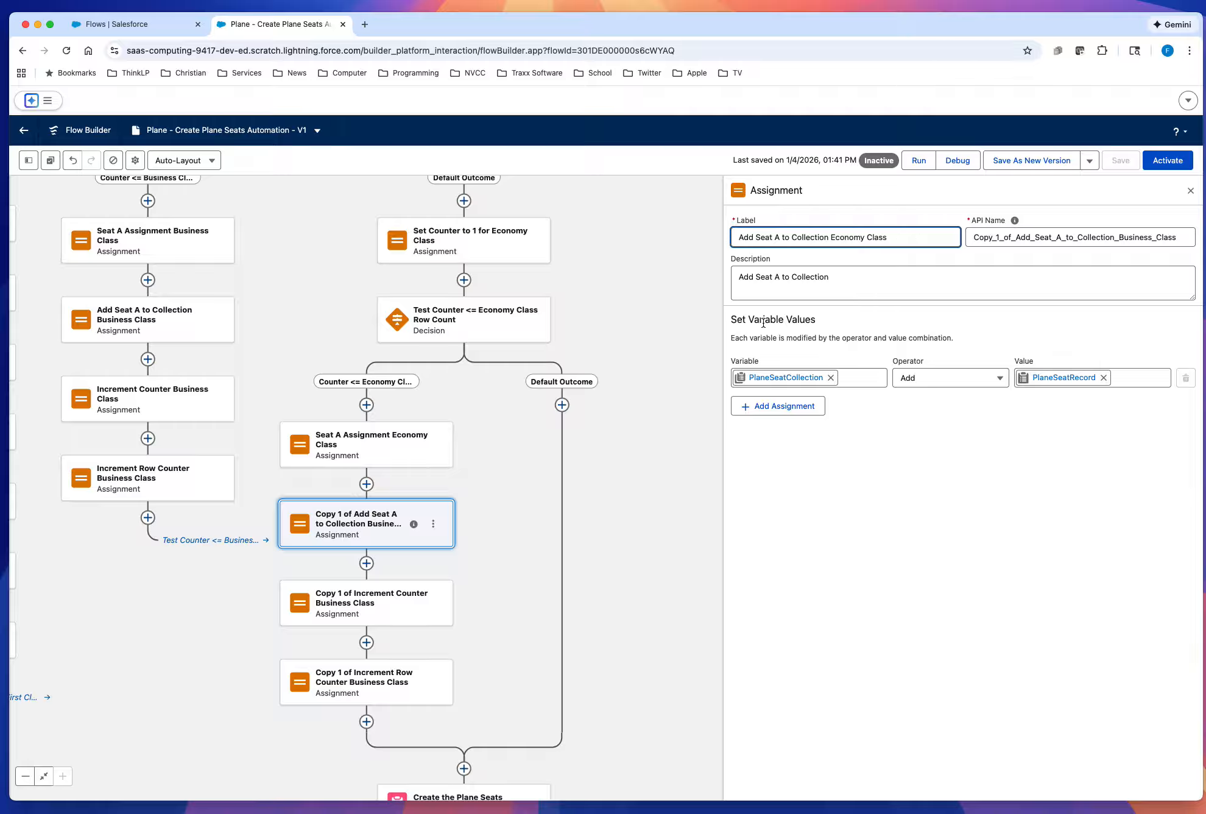
# Step: Regenerate the assignment's API name from its label as Add_Seat_A_to_Collection_Economy_Class and save the flow
pyautogui.click(1047, 231)
pyautogui.press('super+a')
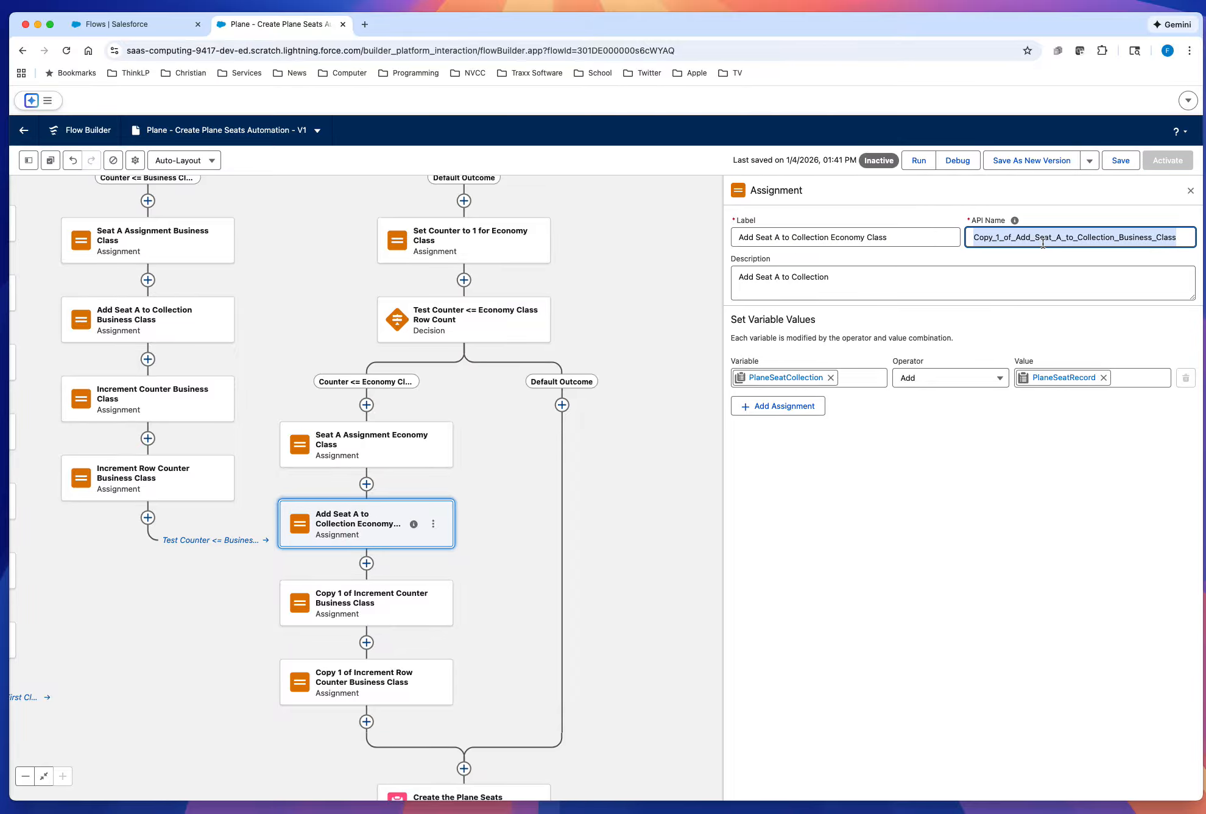
pyautogui.press('BackSpace')
pyautogui.click(904, 240)
pyautogui.press('Tab')
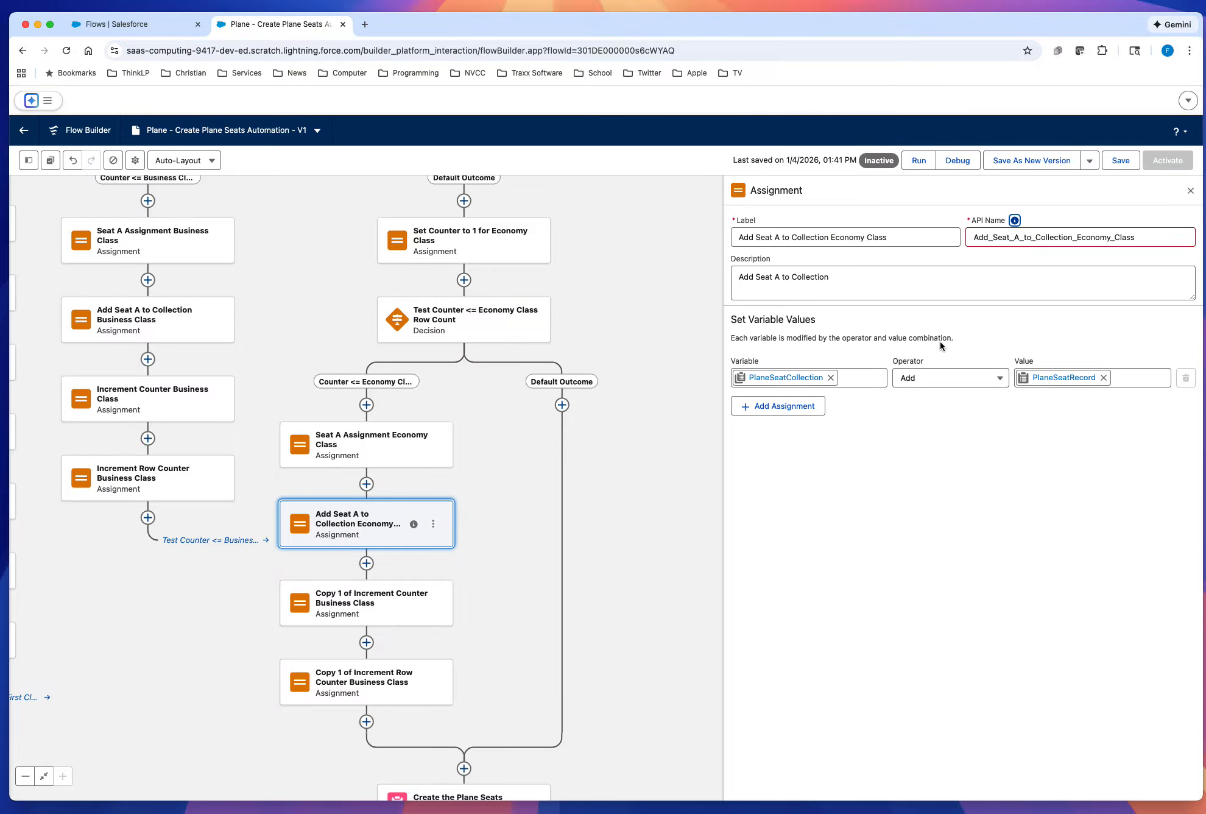
pyautogui.click(899, 483)
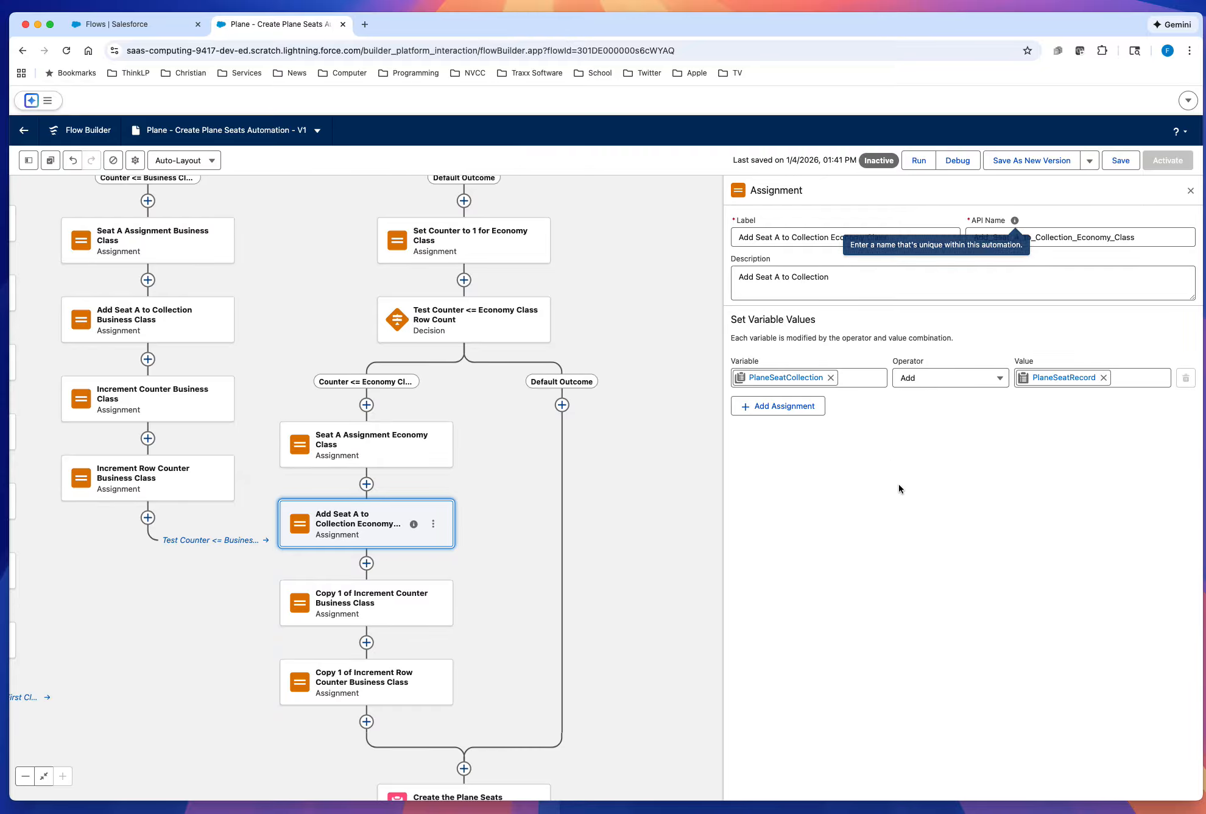
pyautogui.click(1122, 162)
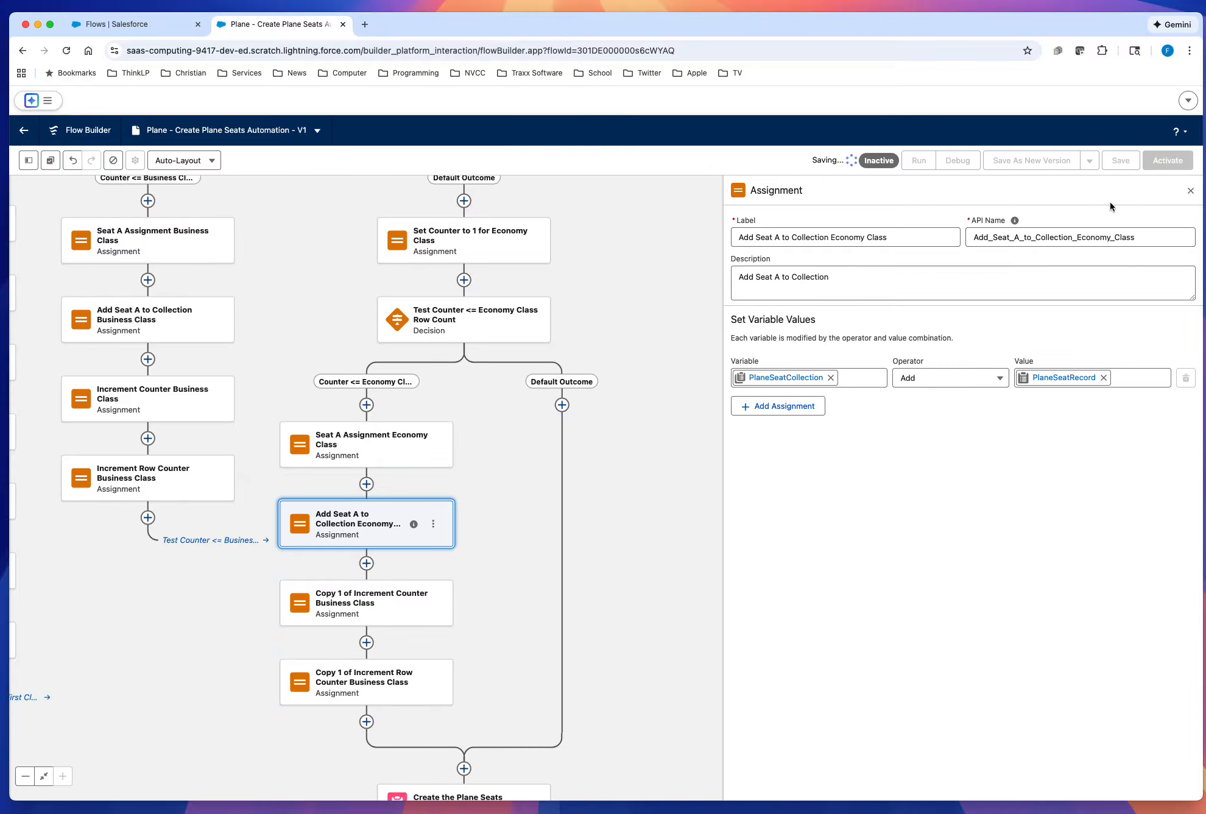
# Step: Change the label of the copied Increment Counter assignment to Increment Counter Economy Class
pyautogui.click(362, 611)
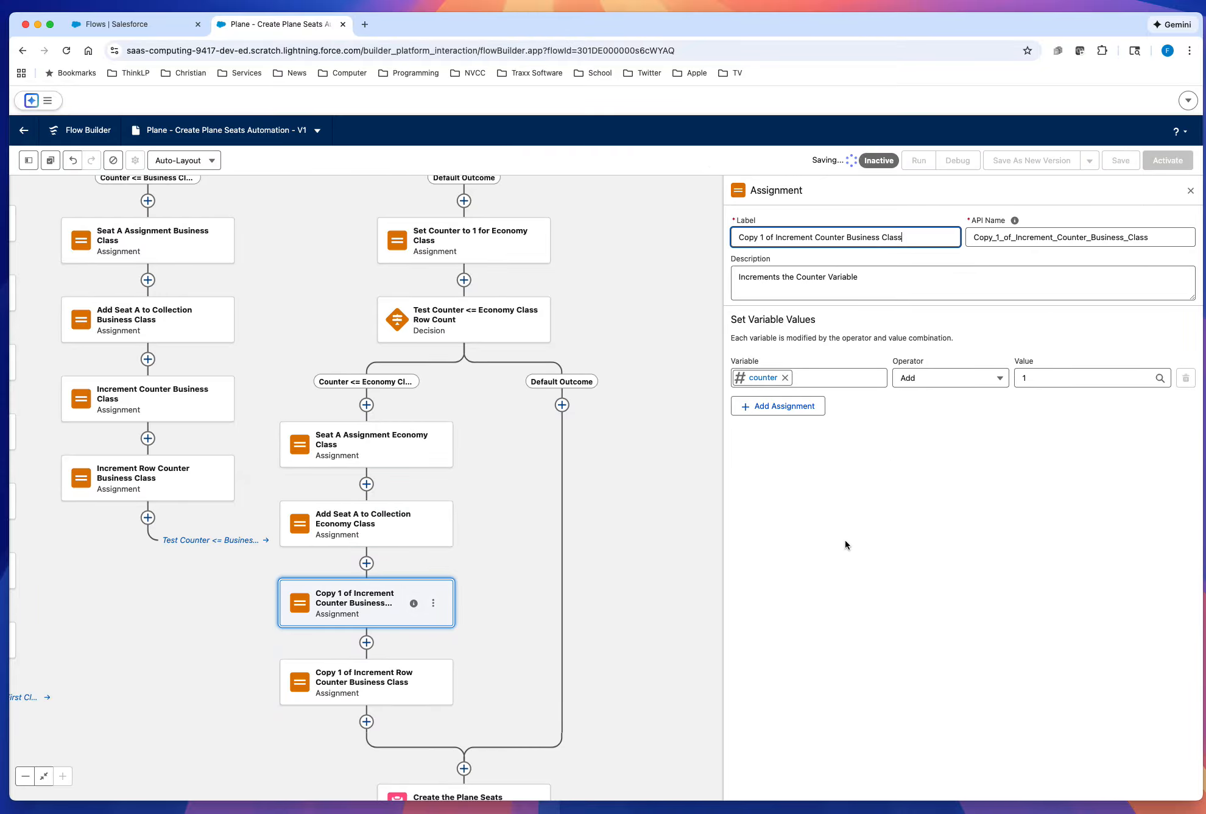
pyautogui.doubleClick(863, 237)
pyautogui.write('Economy')
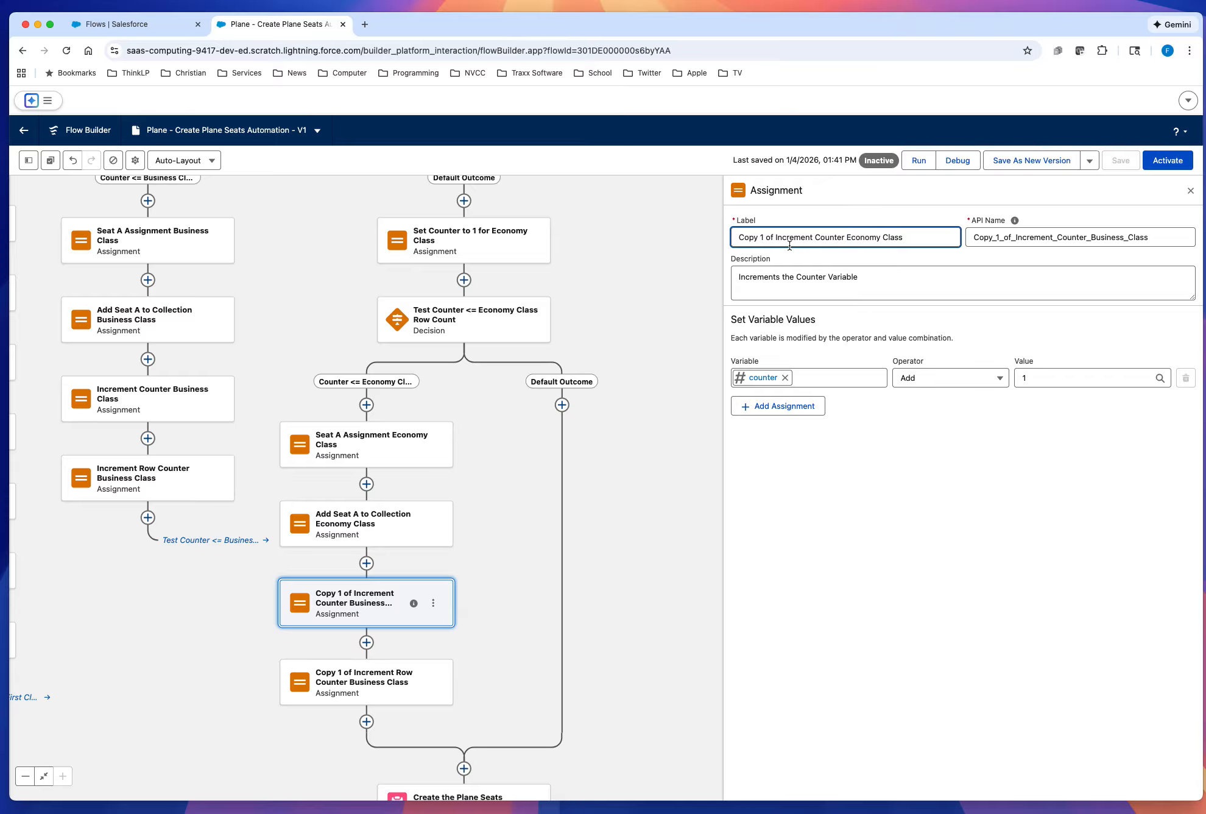
pyautogui.moveTo(775, 236); pyautogui.dragTo(740, 238)
pyautogui.press('BackSpace')
# Step: Regenerate the assignment's API name from its label as Increment_Counter_Economy_Class and save the flow
pyautogui.press('Tab')
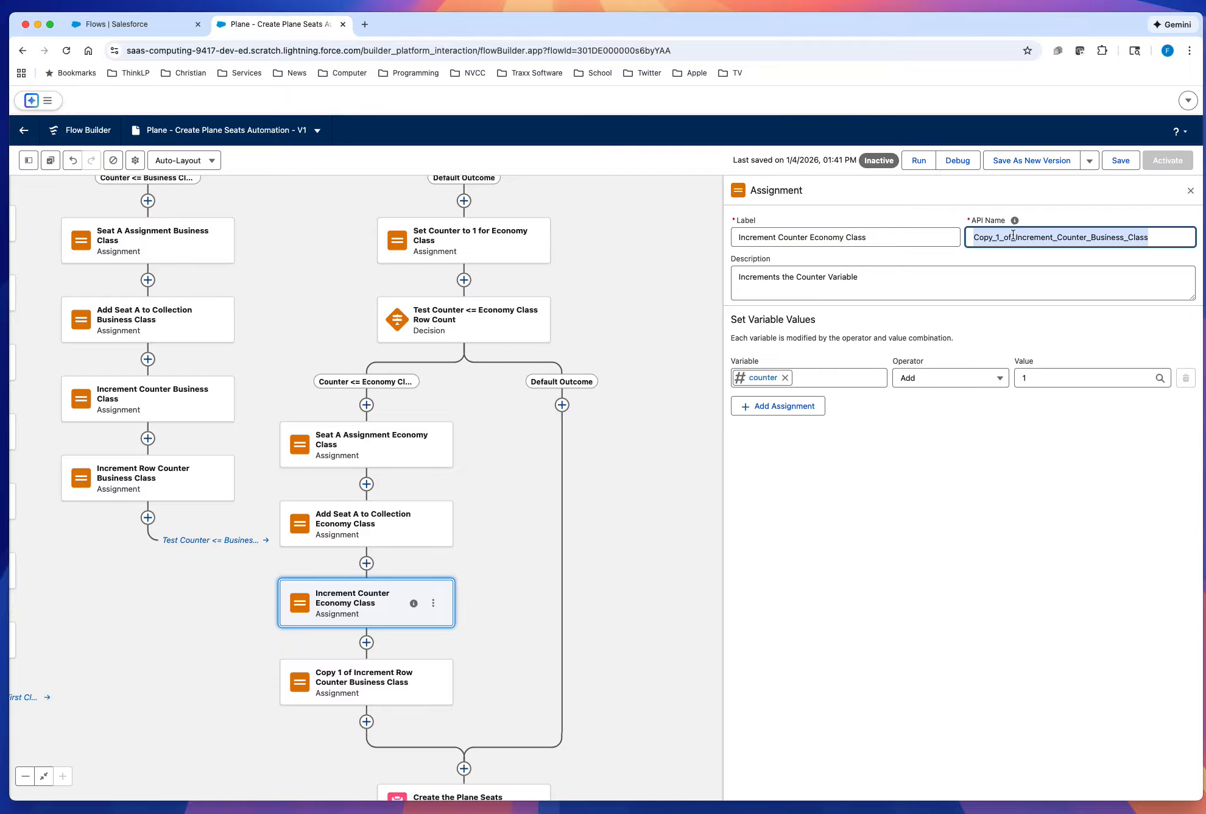
pyautogui.press('BackSpace')
pyautogui.click(916, 239)
pyautogui.press('Tab')
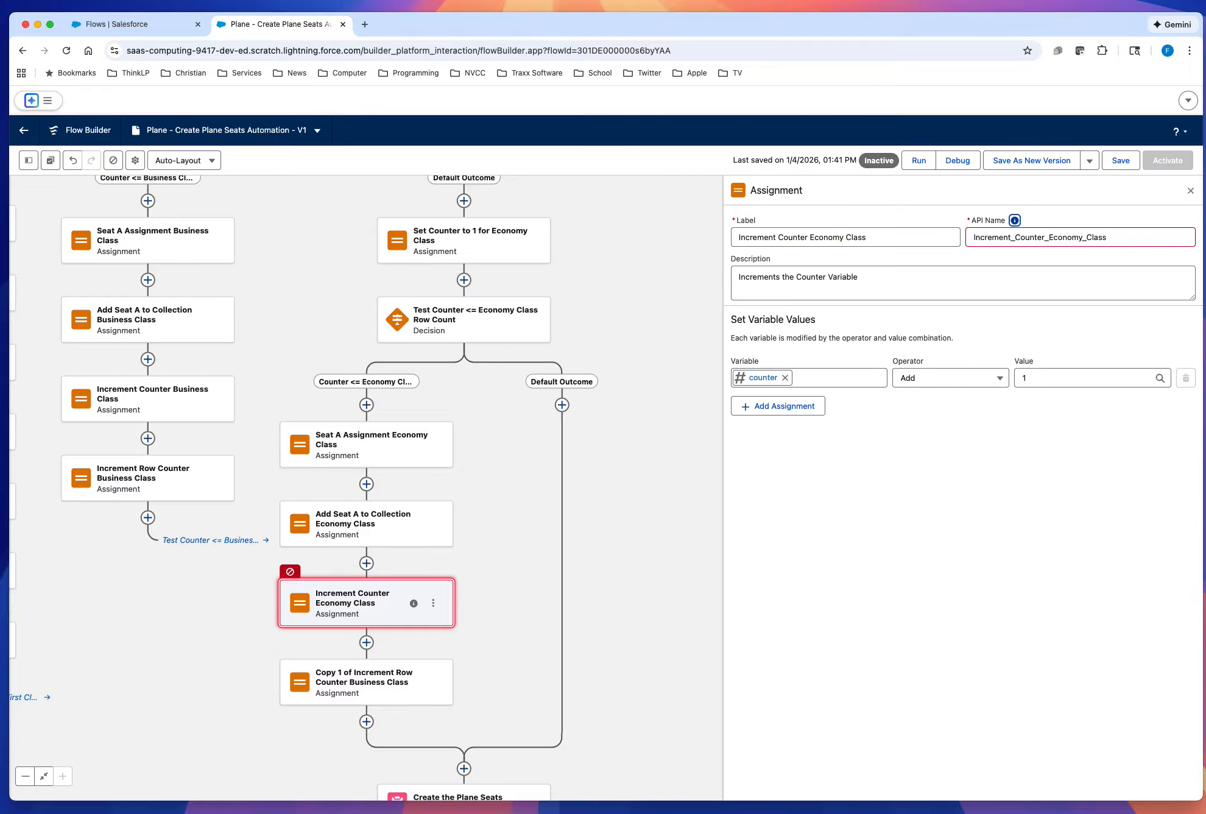
pyautogui.click(933, 501)
pyautogui.click(1120, 160)
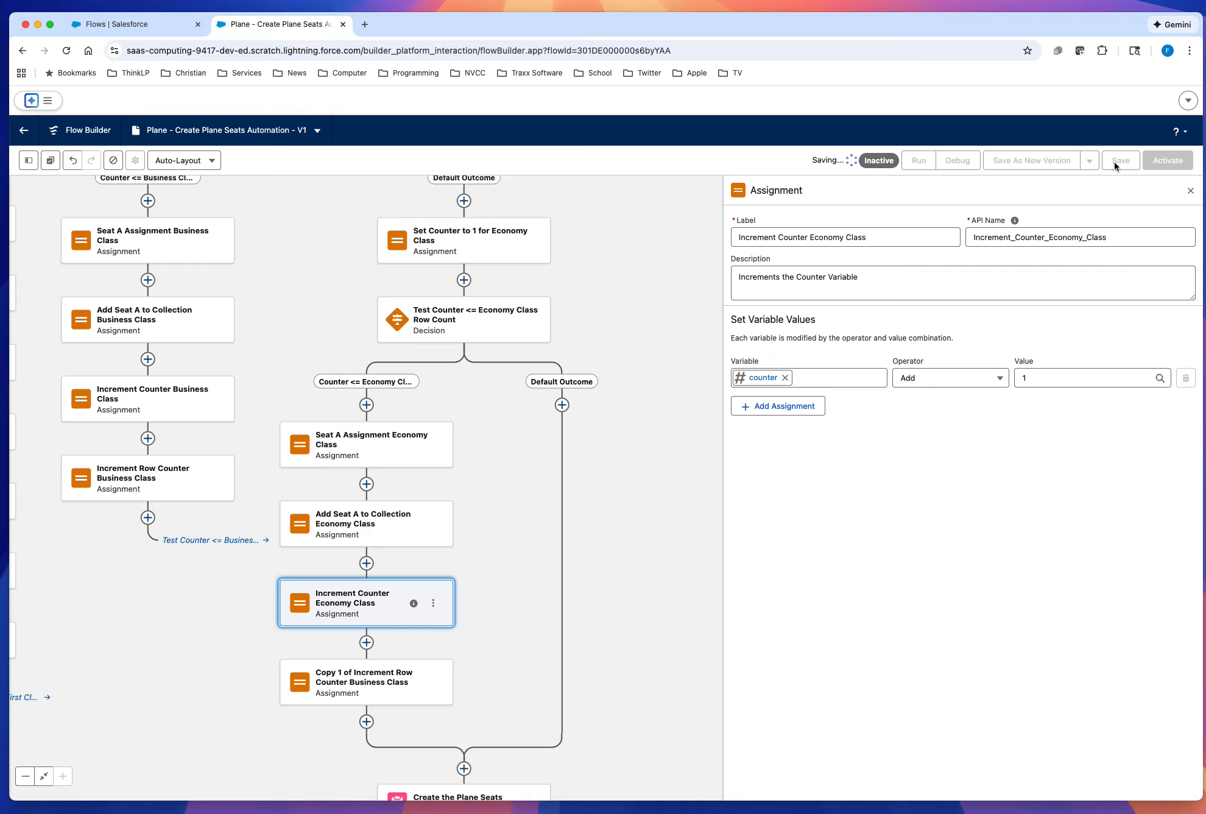
# Step: Change the label of the copied Increment Row Counter assignment to Increment Row Counter Economy Class
pyautogui.click(386, 683)
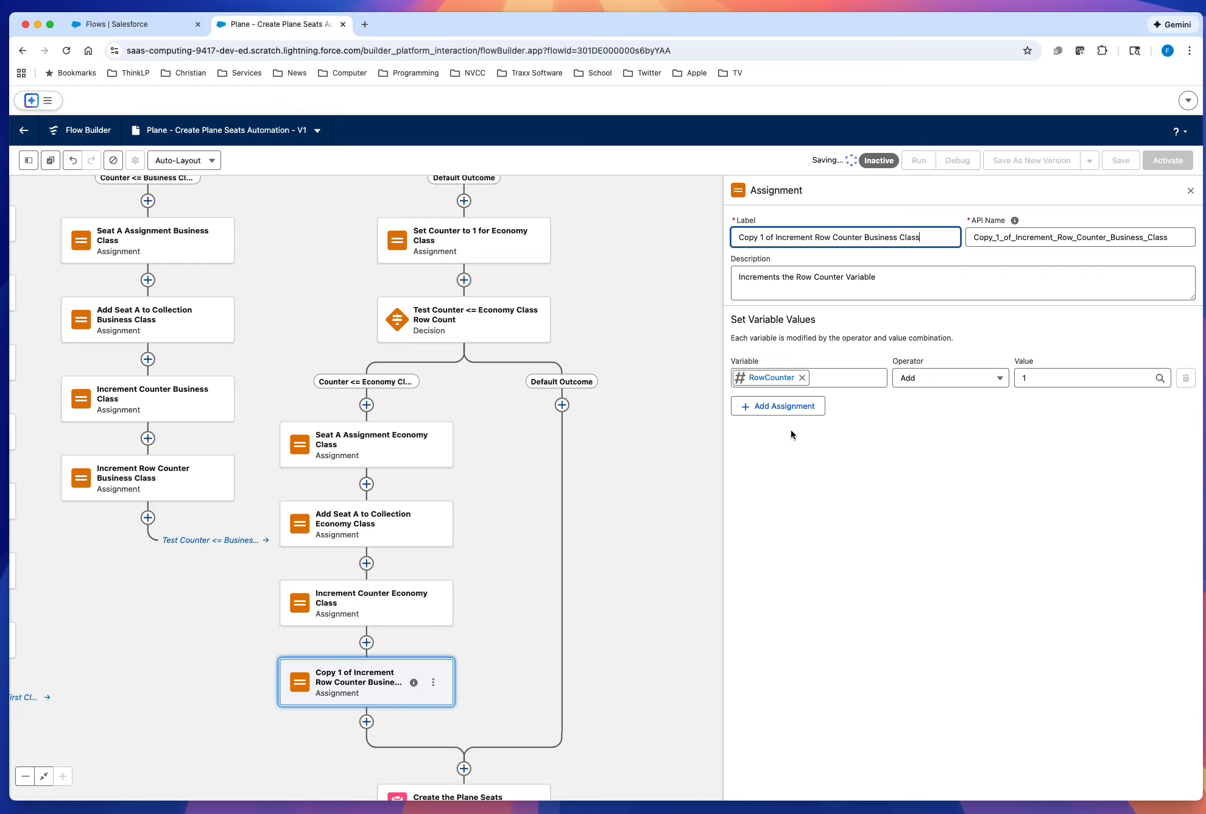
pyautogui.doubleClick(877, 237)
pyautogui.write('Economy')
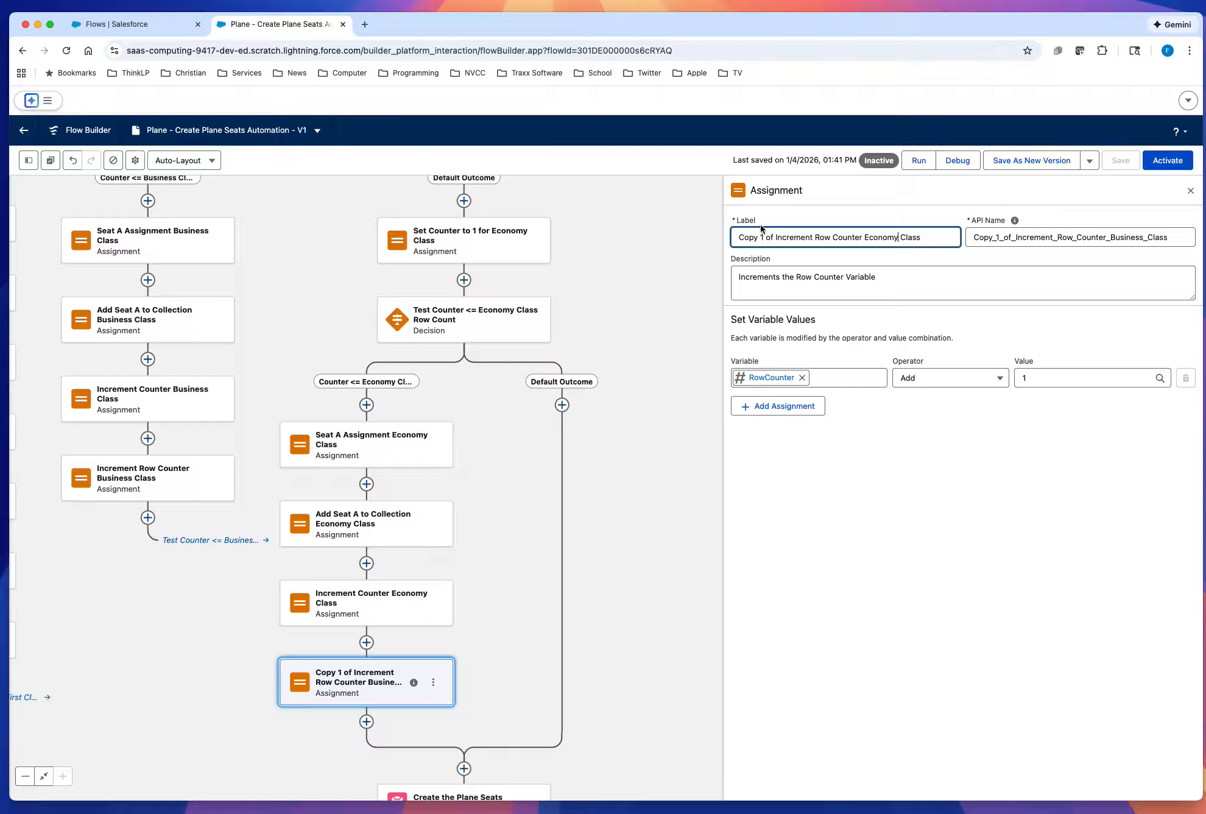
pyautogui.moveTo(775, 238); pyautogui.dragTo(733, 240)
pyautogui.press('BackSpace')
# Step: Regenerate the assignment's API name from its label as Increment_Row_Counter_Economy_Class and save the flow
pyautogui.doubleClick(1088, 237)
pyautogui.press('BackSpace')
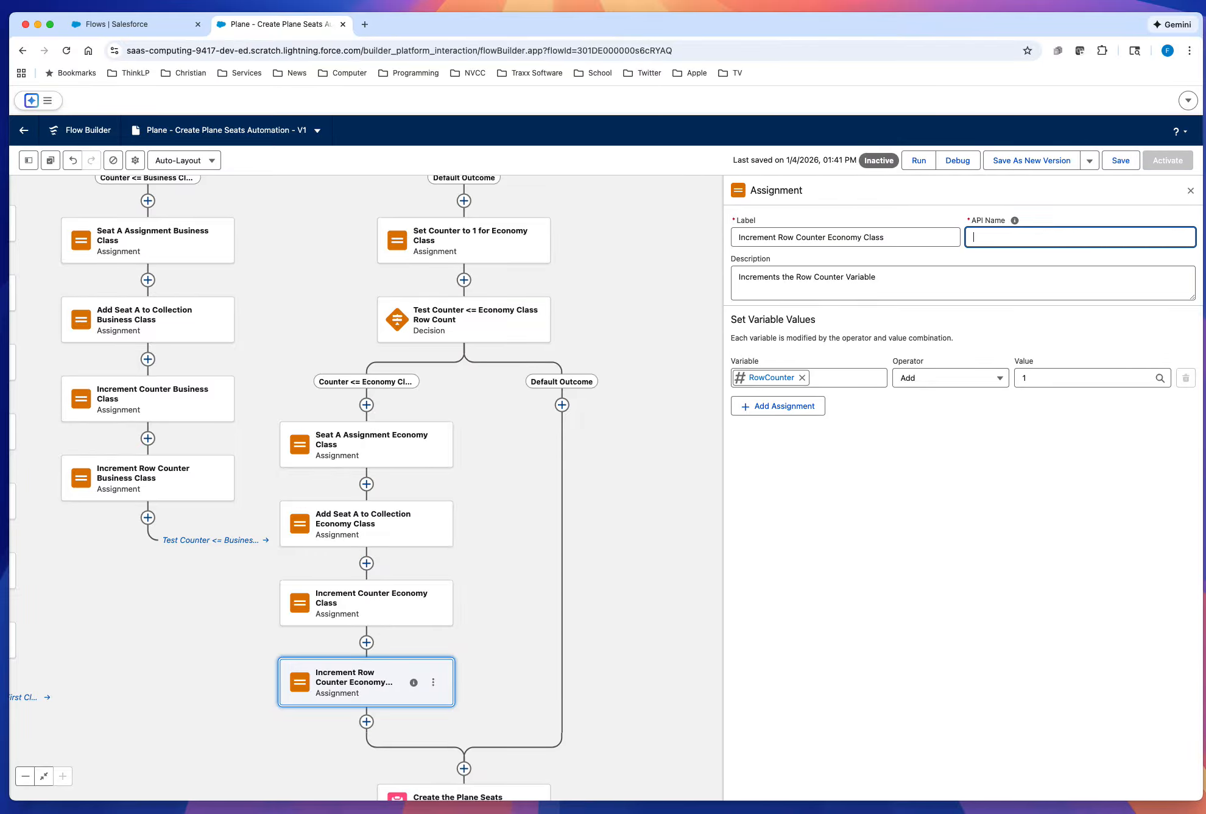
pyautogui.click(903, 241)
pyautogui.press('Tab')
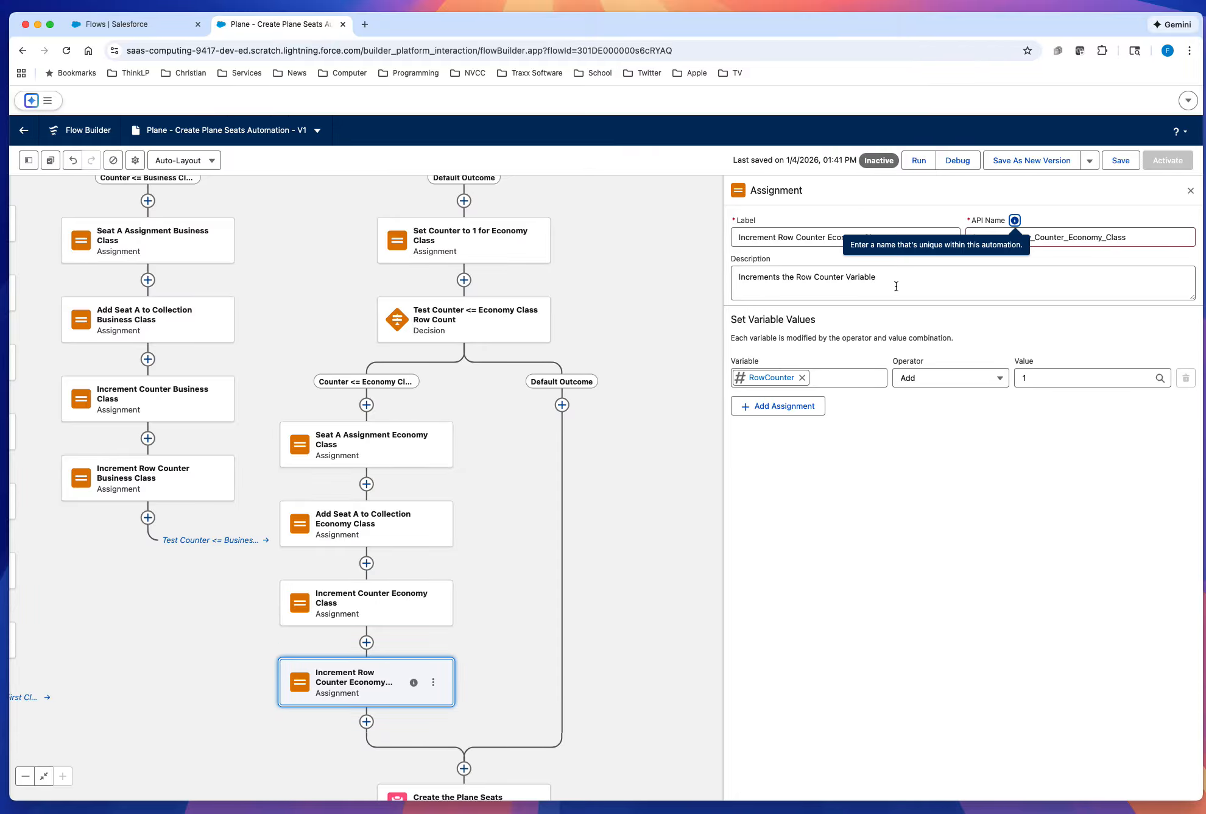
pyautogui.click(941, 519)
pyautogui.click(1121, 160)
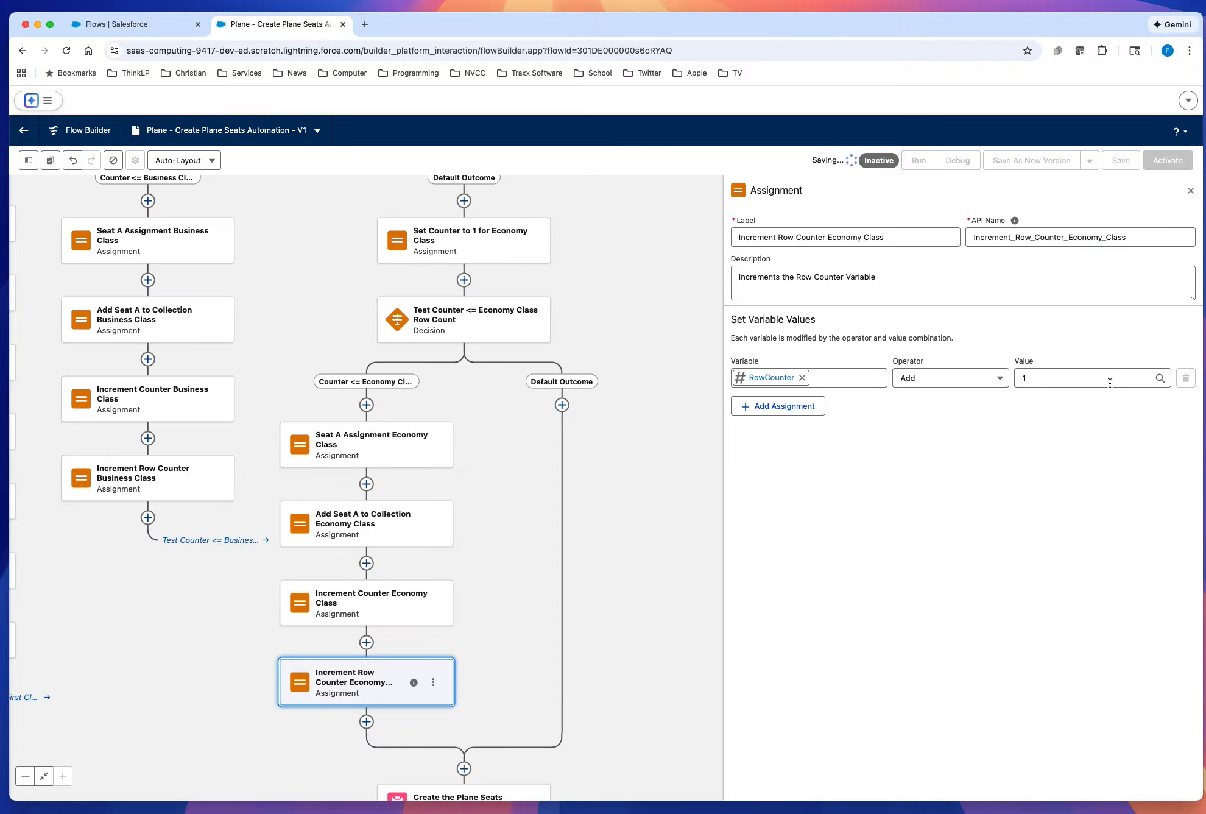
# Step: Connect Increment Row Counter Economy Class back to the Test Counter <= Economy Class Row Count decision and save the flow
pyautogui.moveTo(619, 605); pyautogui.dragTo(600, 527)
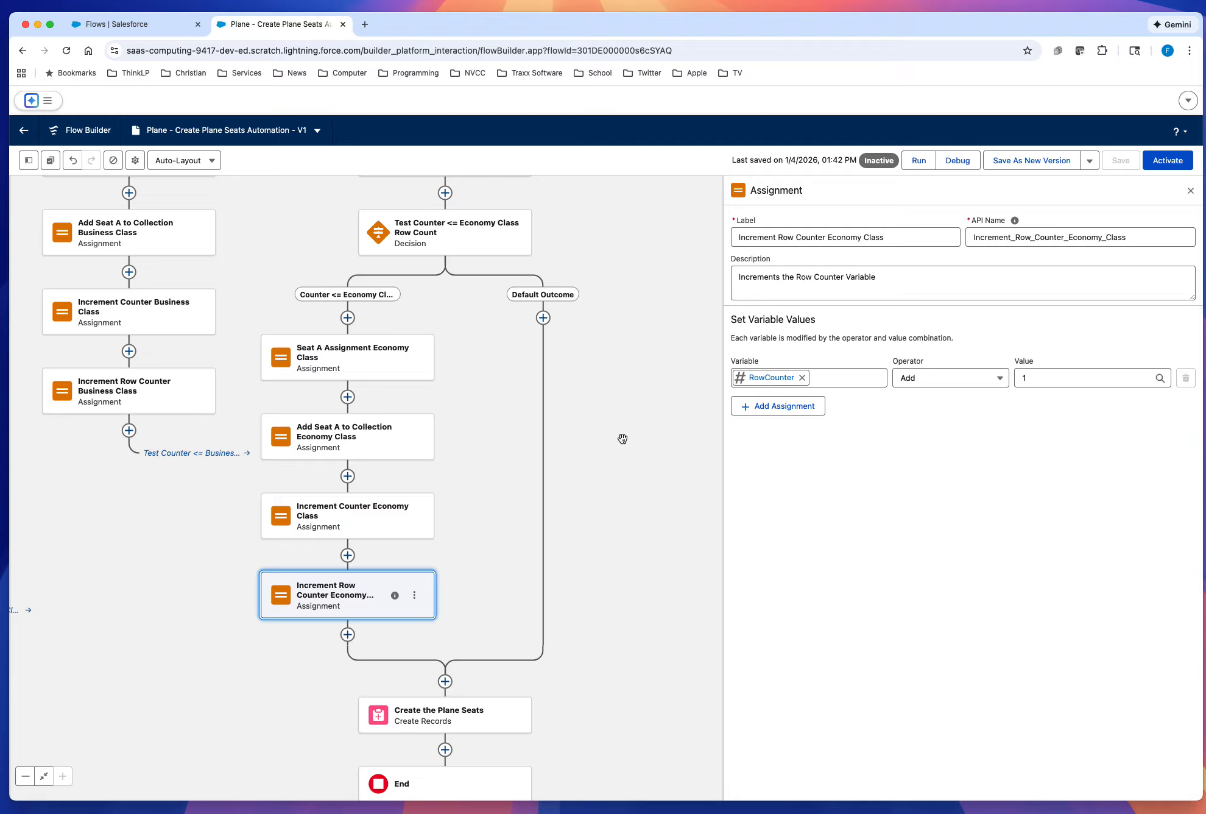
pyautogui.moveTo(631, 434); pyautogui.dragTo(661, 490)
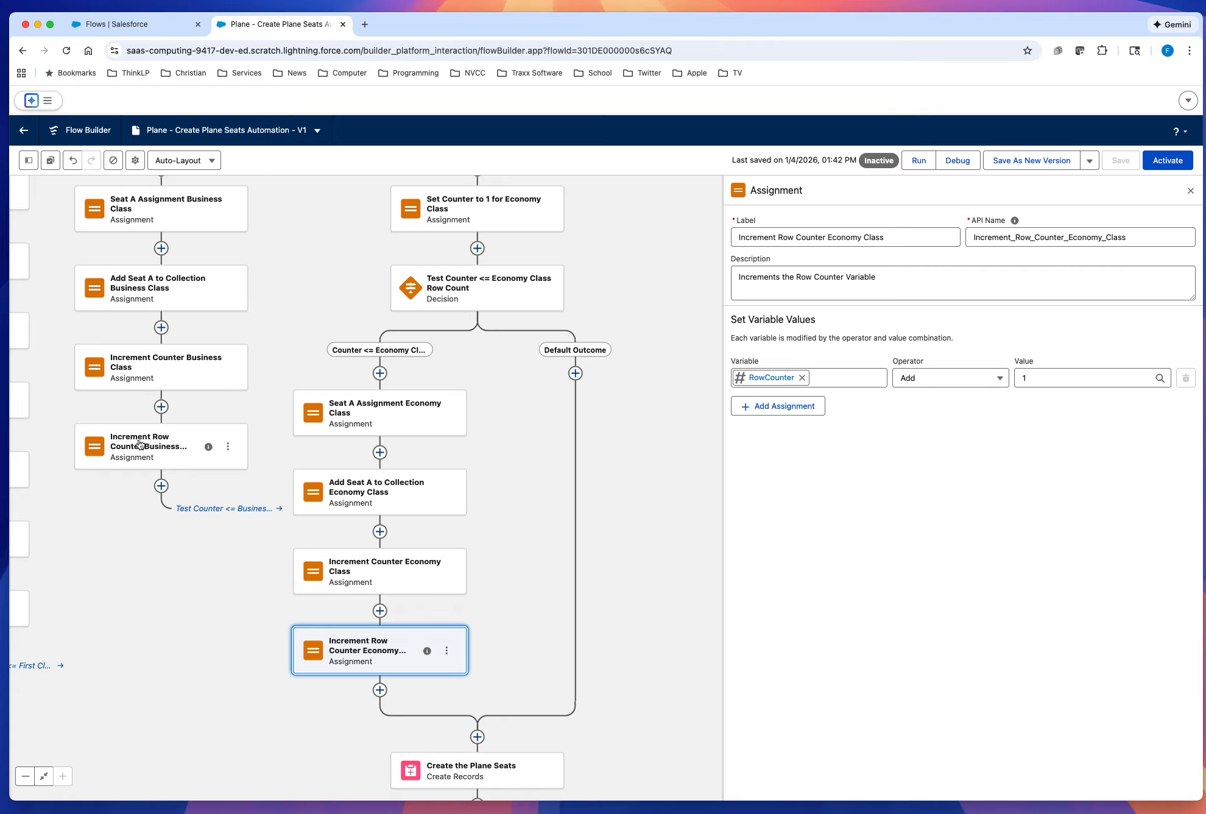
pyautogui.click(380, 690)
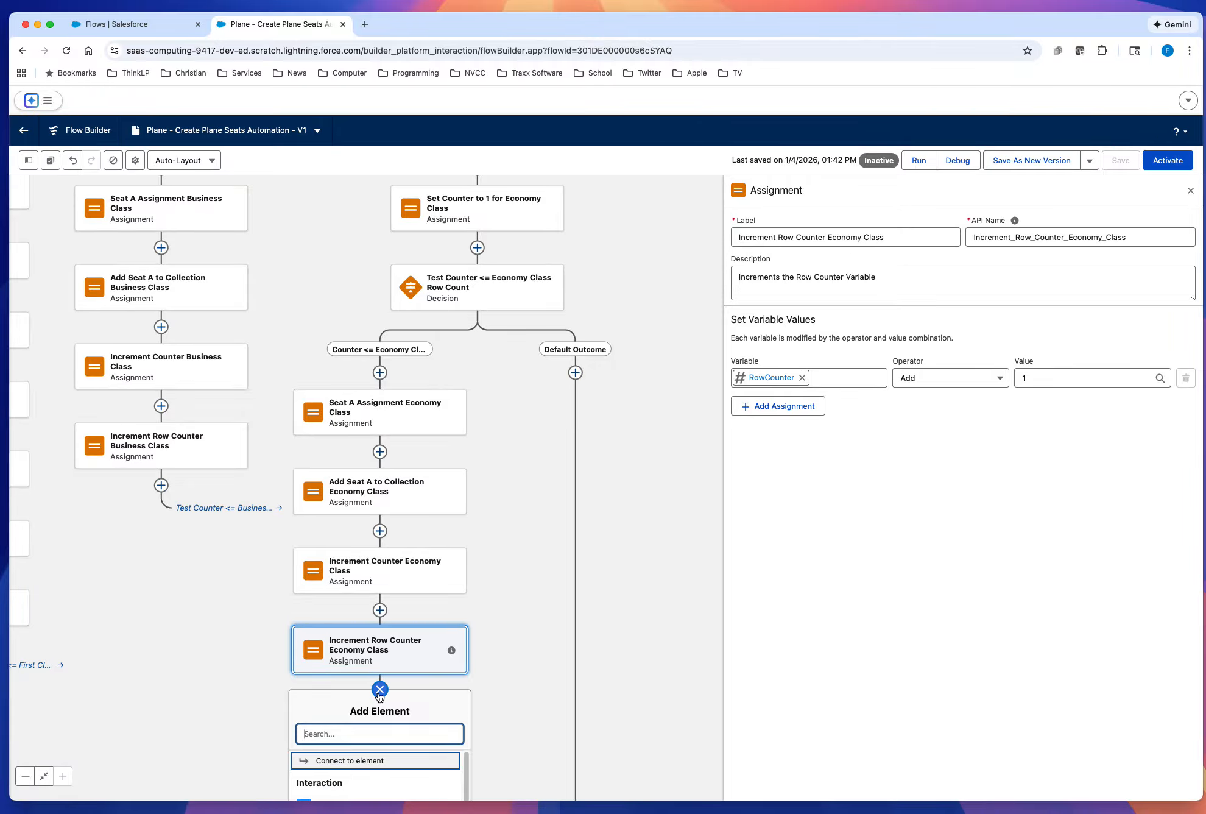
pyautogui.click(374, 765)
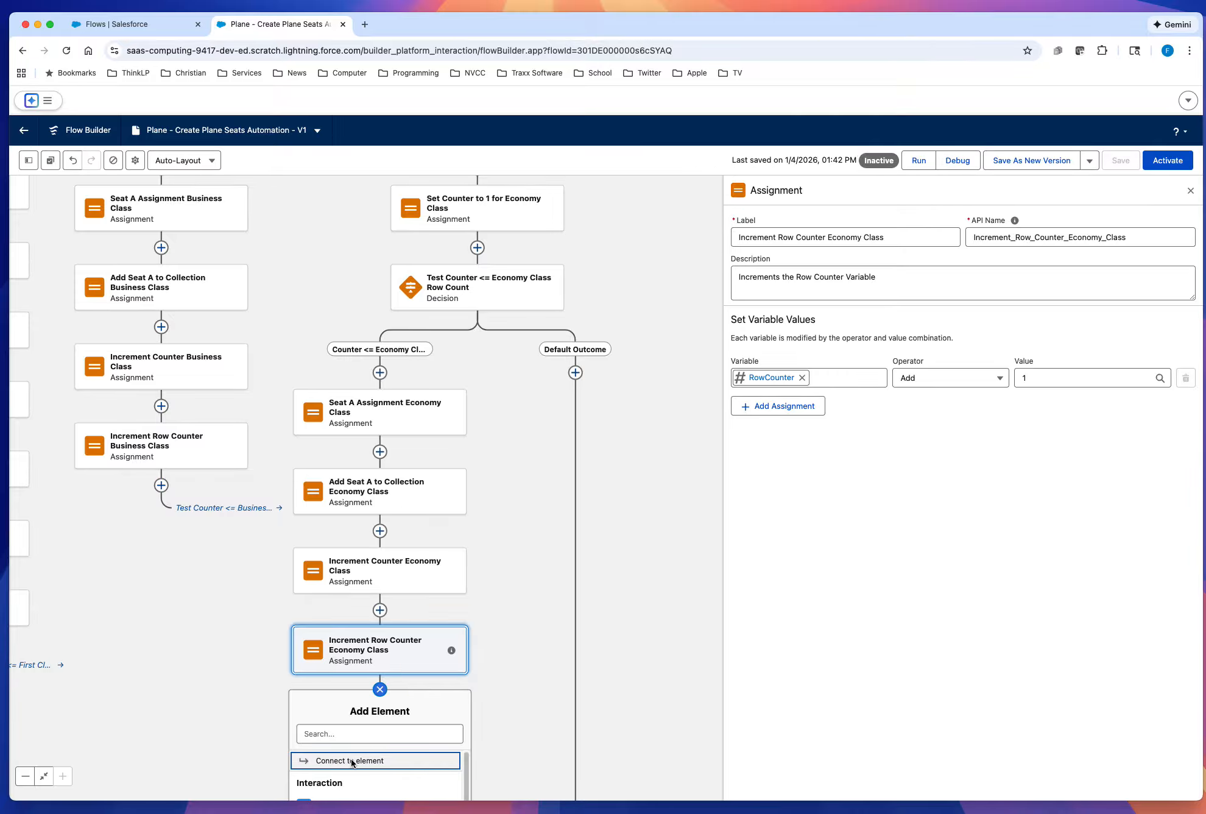
pyautogui.scroll(-5, 520, 703)
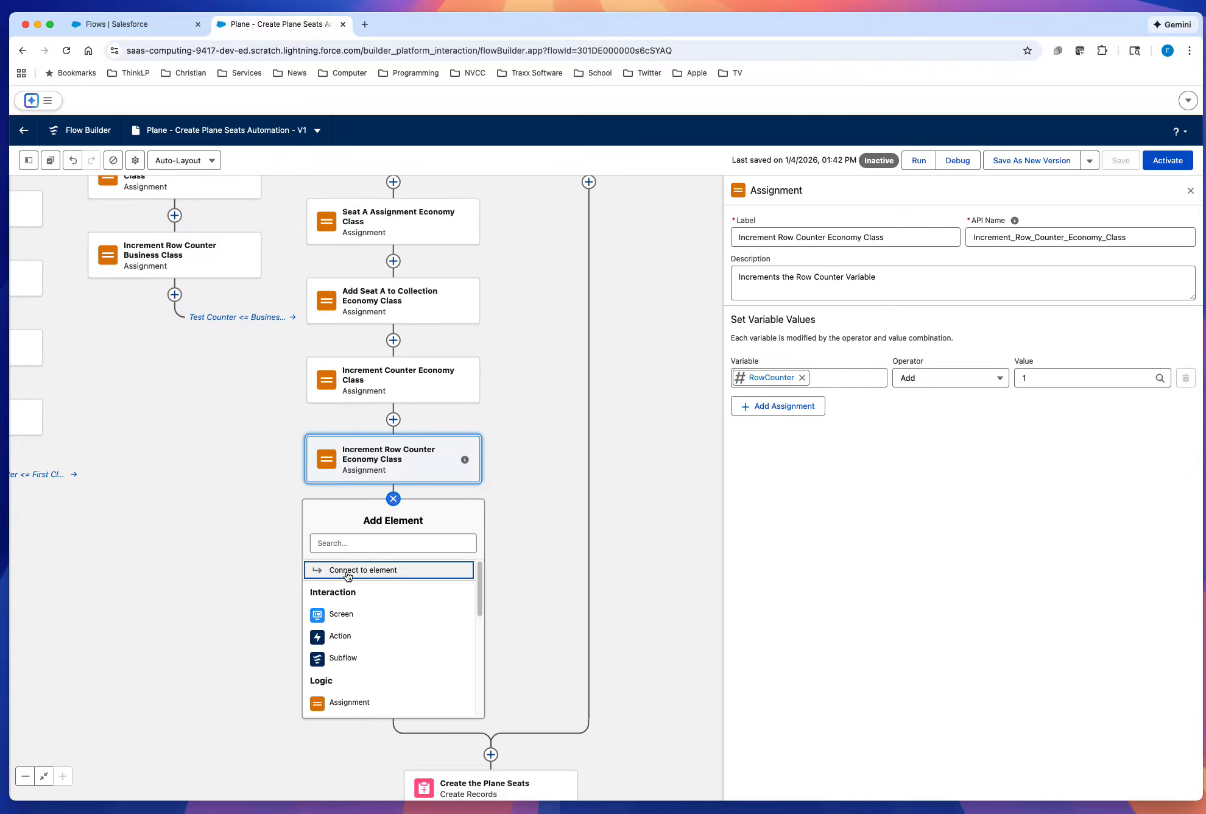
pyautogui.moveTo(646, 560); pyautogui.dragTo(634, 701)
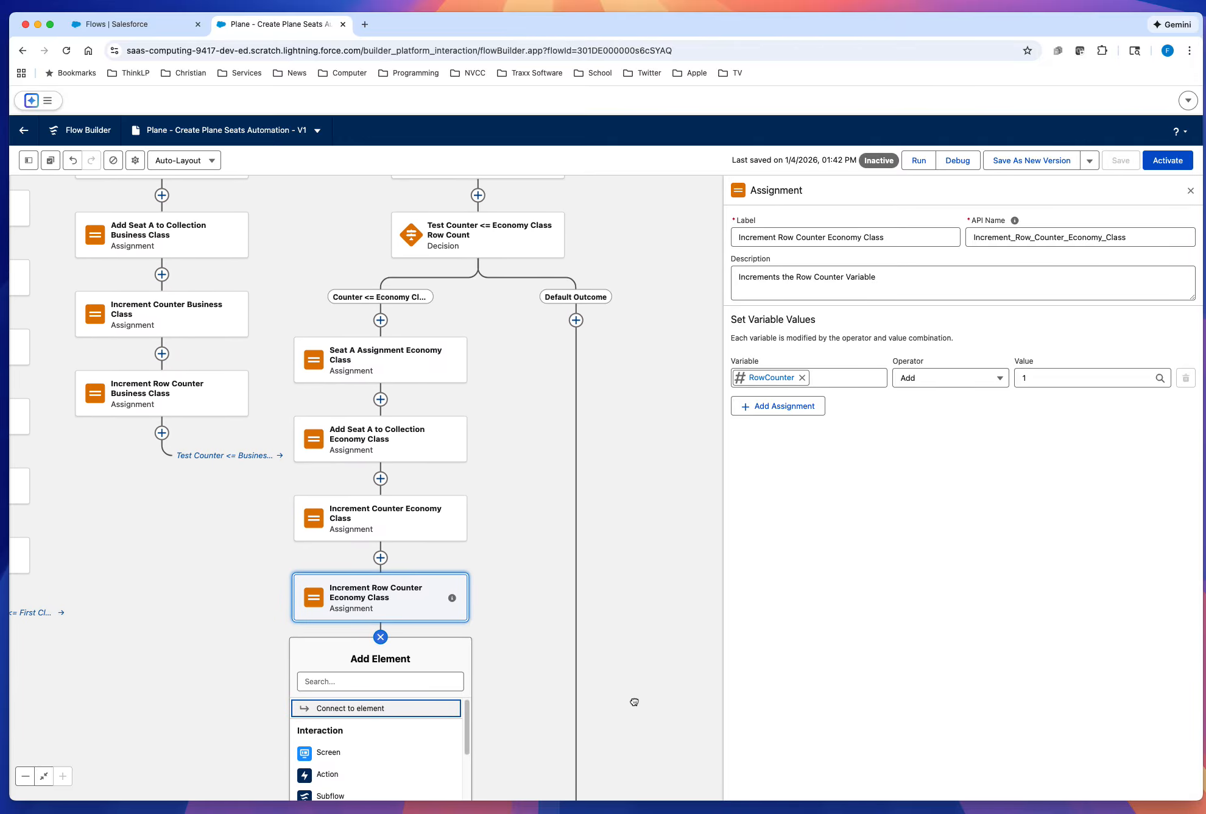
pyautogui.click(319, 708)
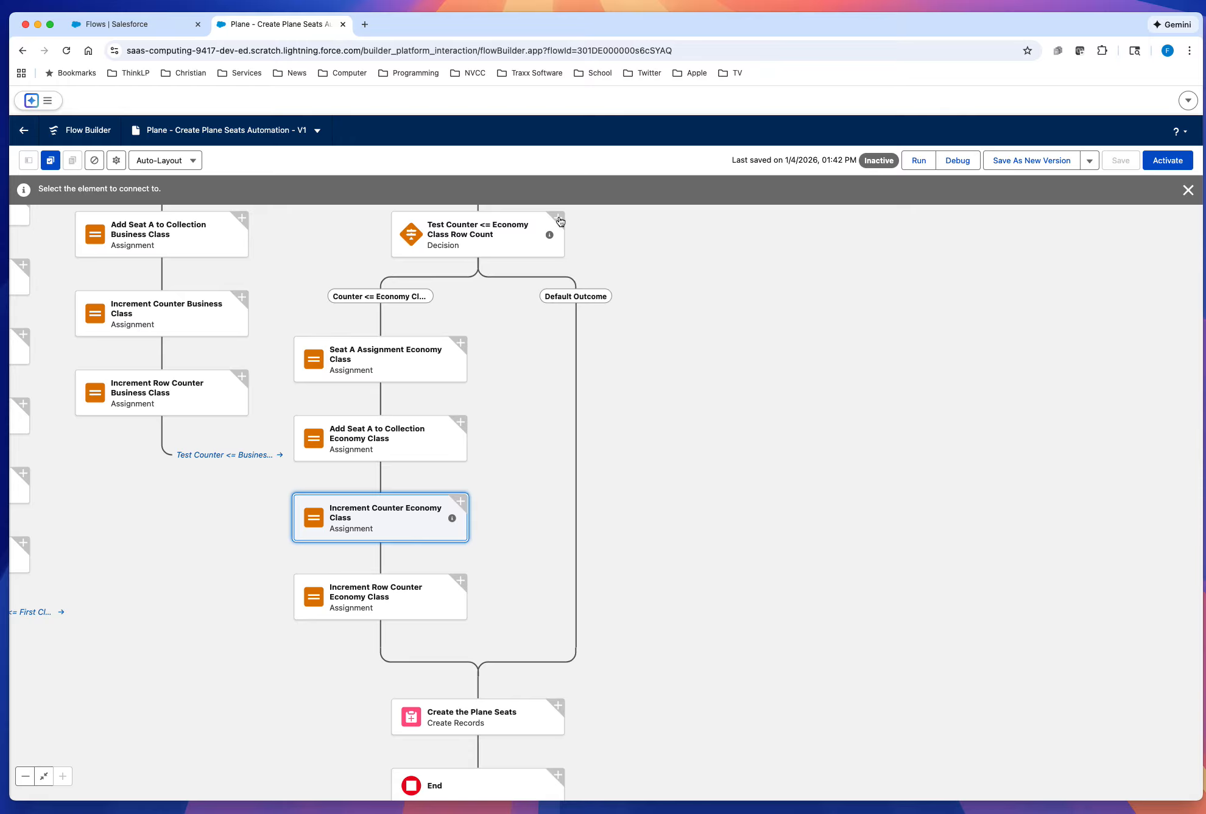
pyautogui.click(560, 221)
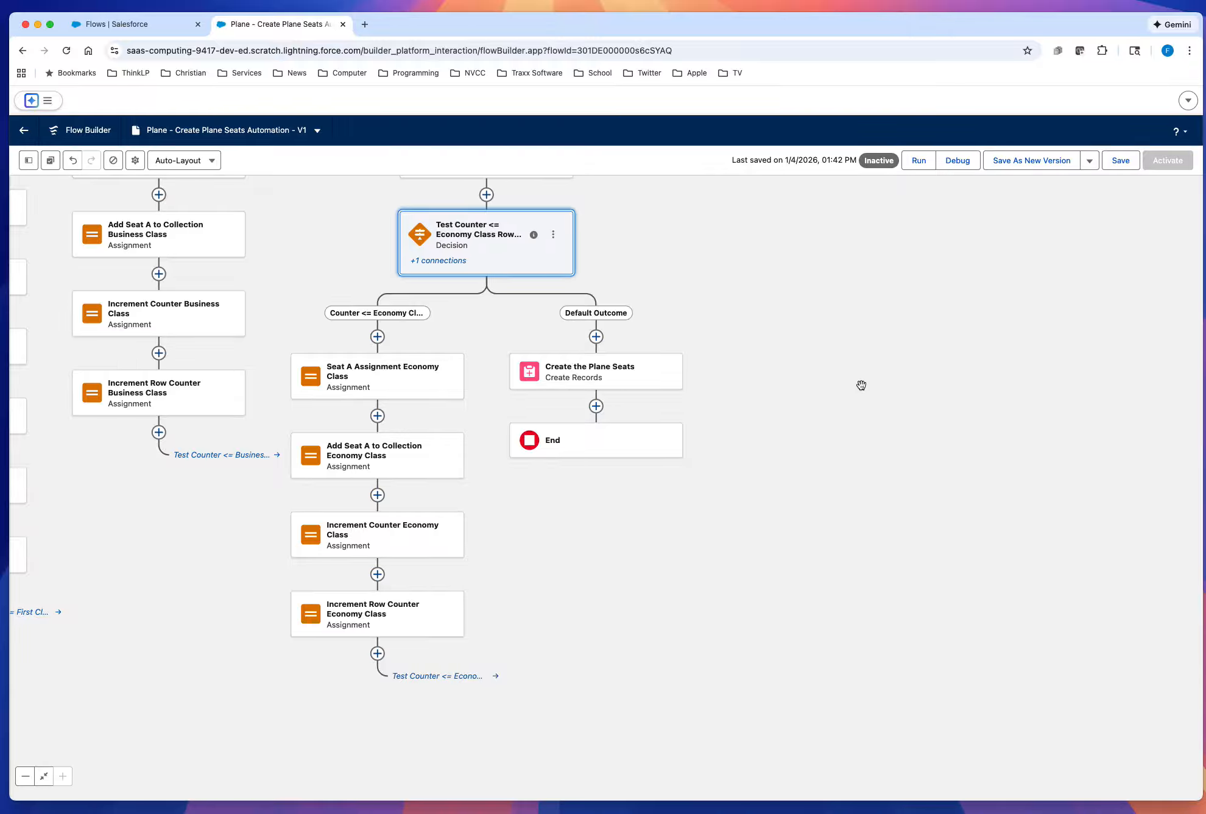
pyautogui.moveTo(860, 384); pyautogui.dragTo(1103, 514)
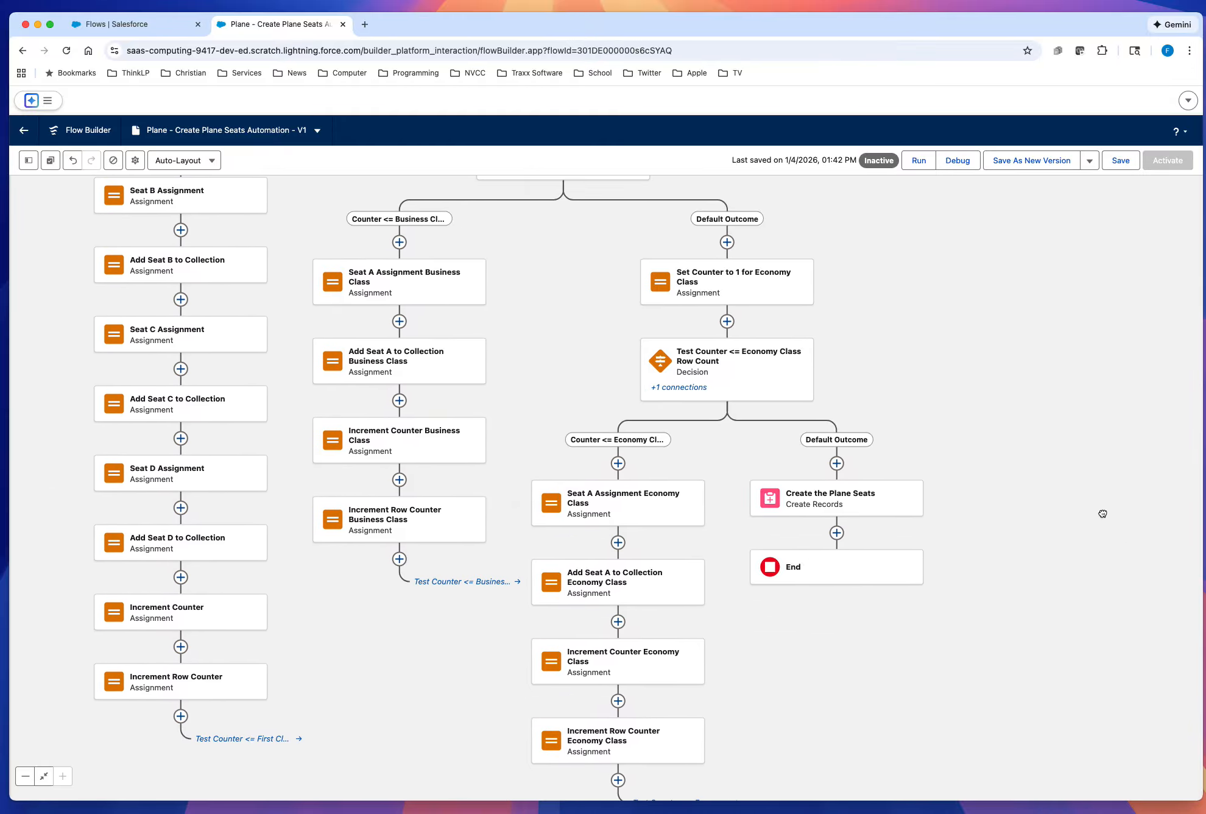
pyautogui.click(1117, 163)
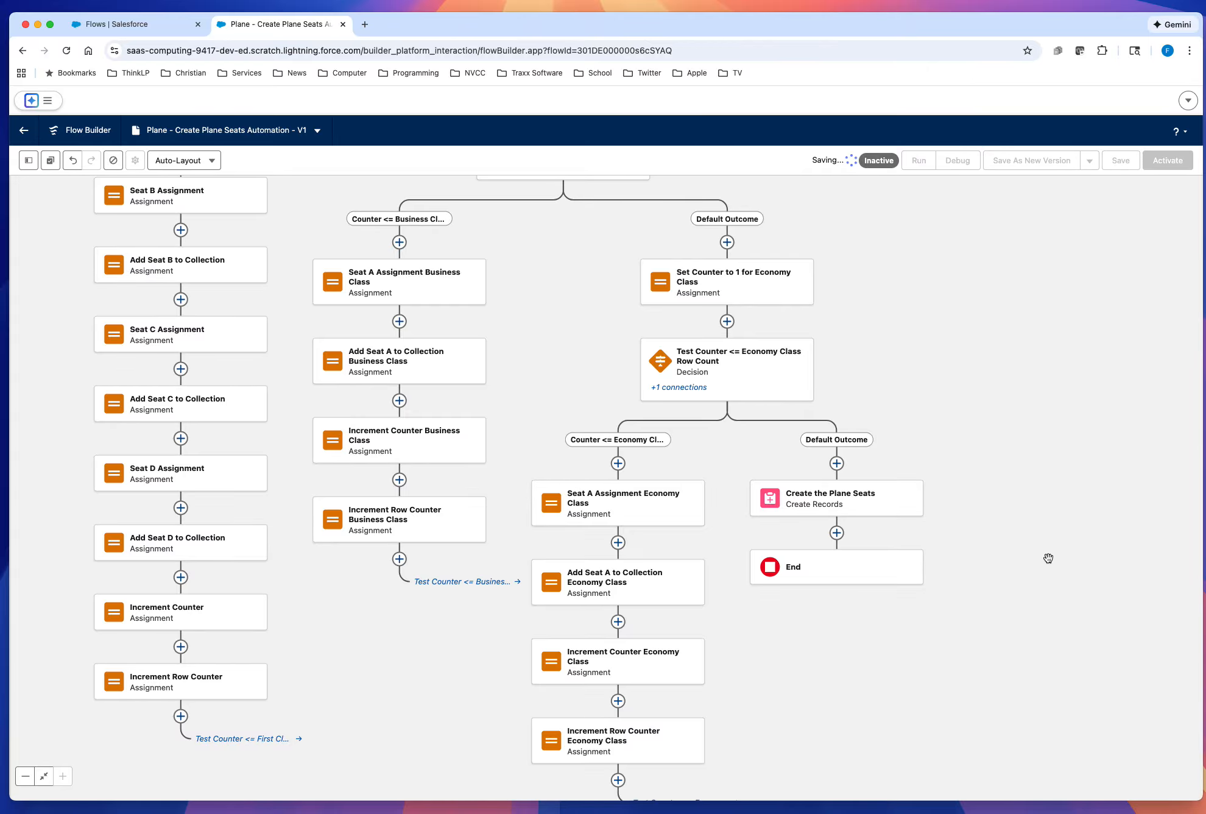
# Step: Open the plane record PLN-0000 in the Flight Management app
pyautogui.moveTo(921, 317); pyautogui.dragTo(991, 400)
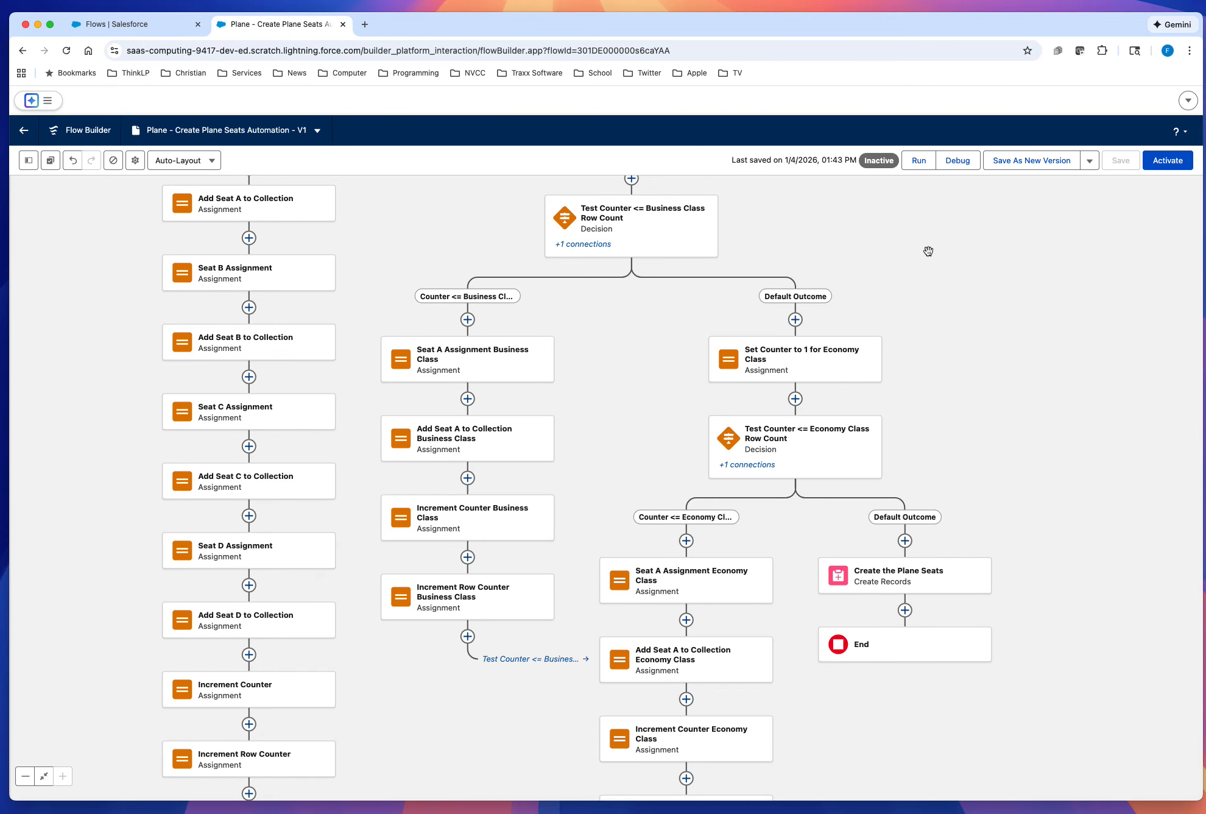
pyautogui.moveTo(926, 250); pyautogui.dragTo(942, 387)
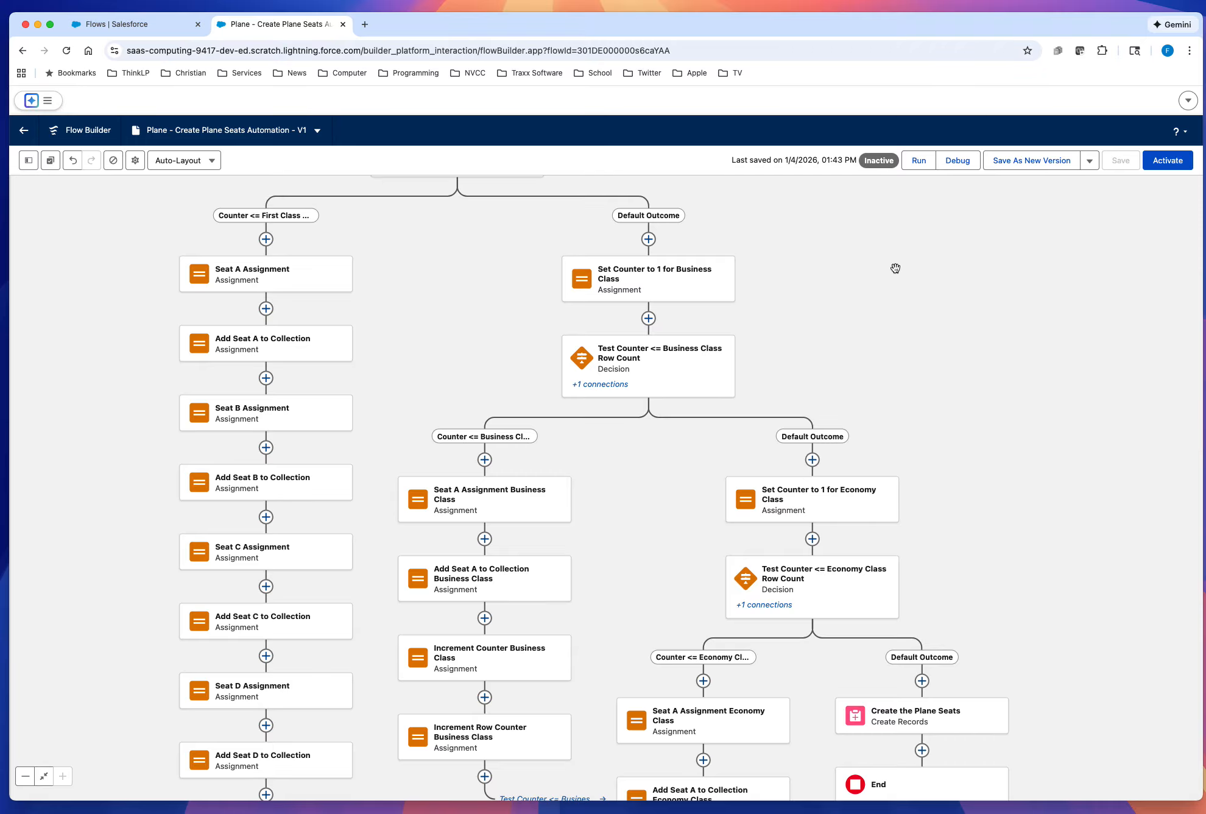
pyautogui.click(153, 26)
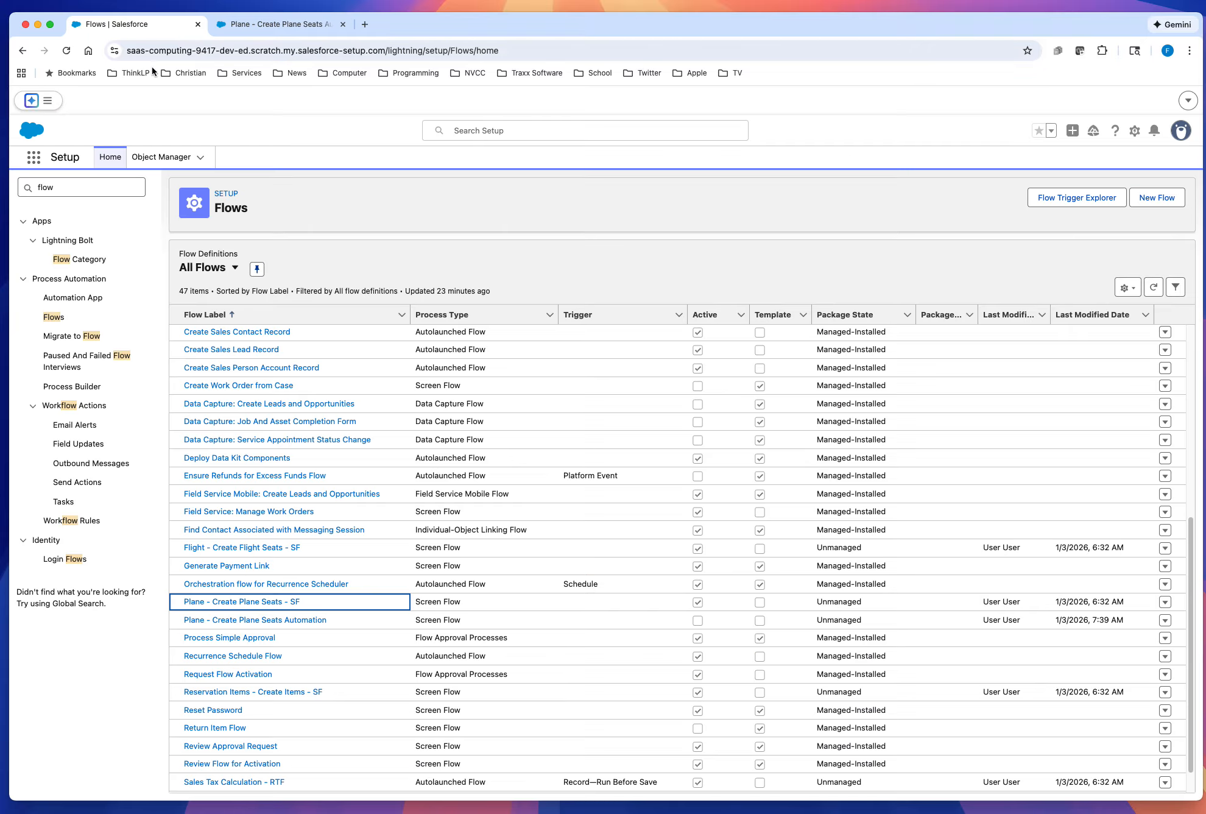
pyautogui.click(32, 160)
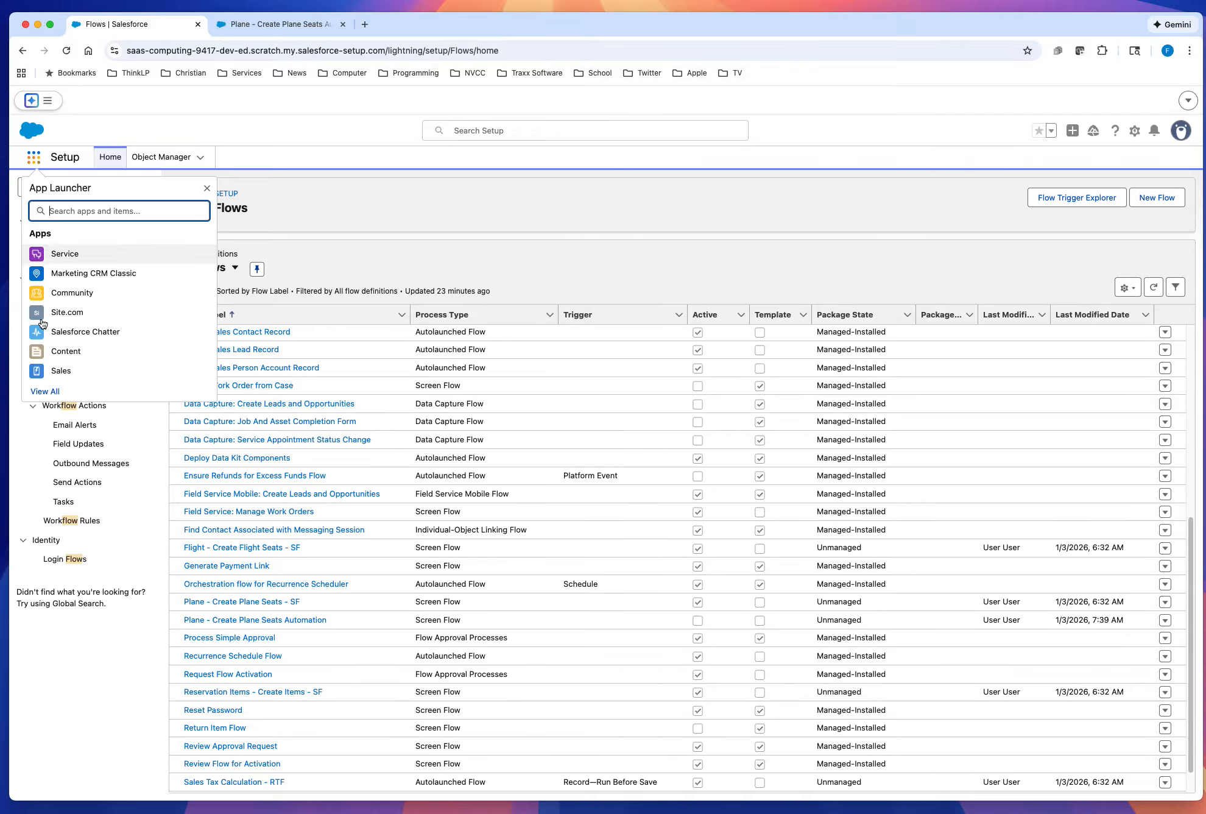
pyautogui.click(43, 391)
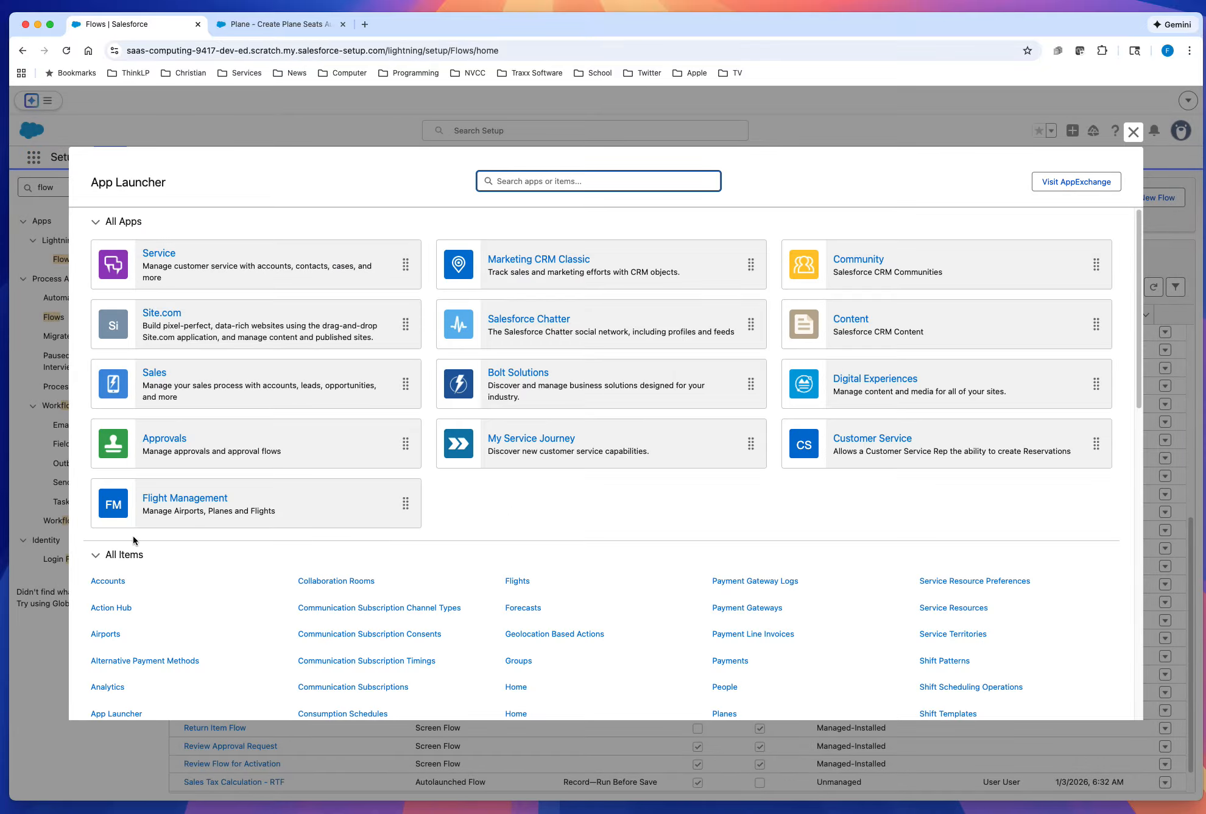
pyautogui.click(177, 499)
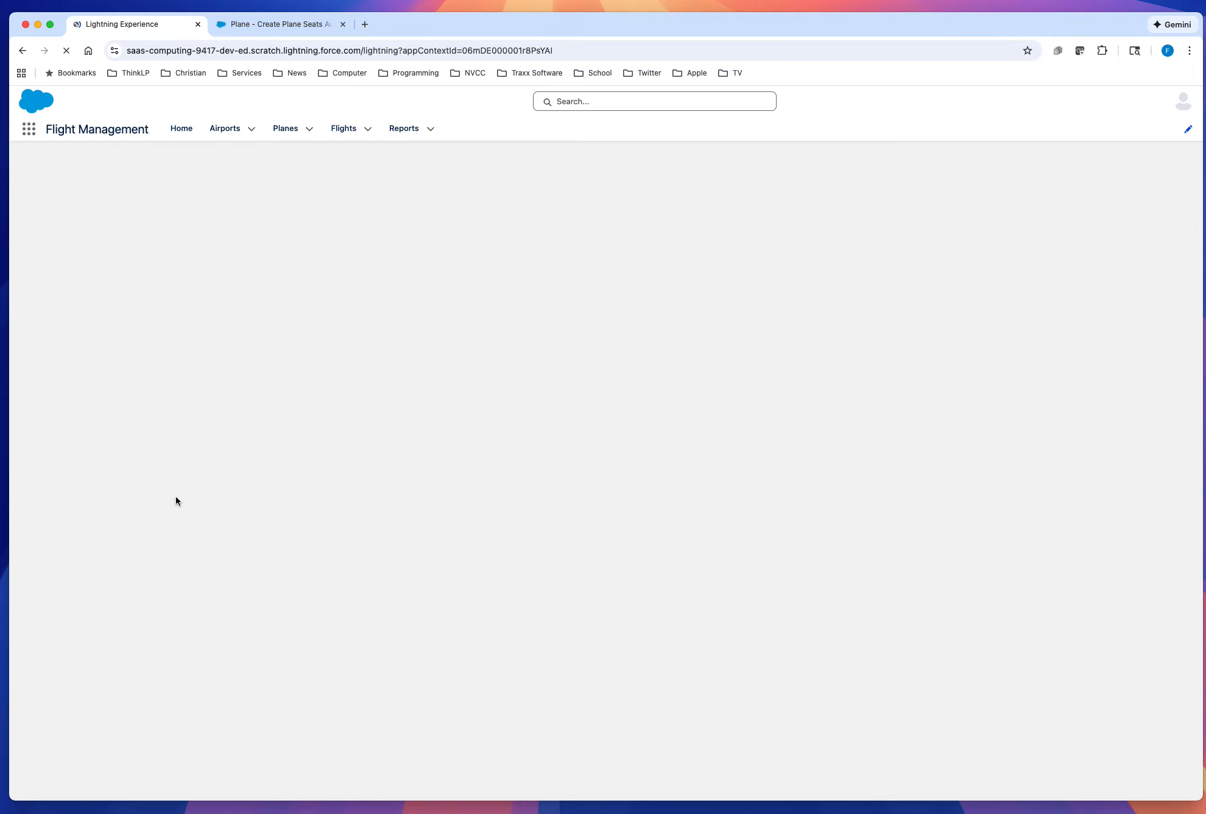
pyautogui.click(293, 159)
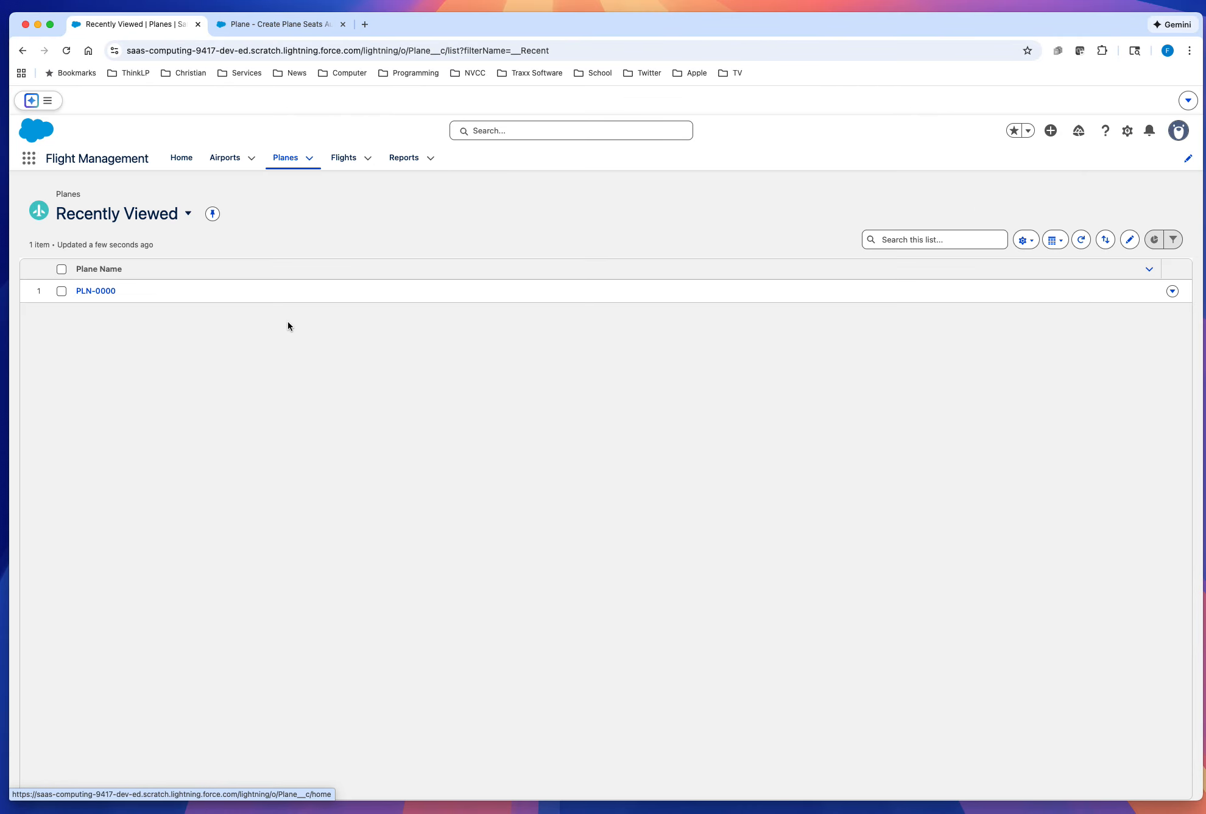
pyautogui.click(98, 291)
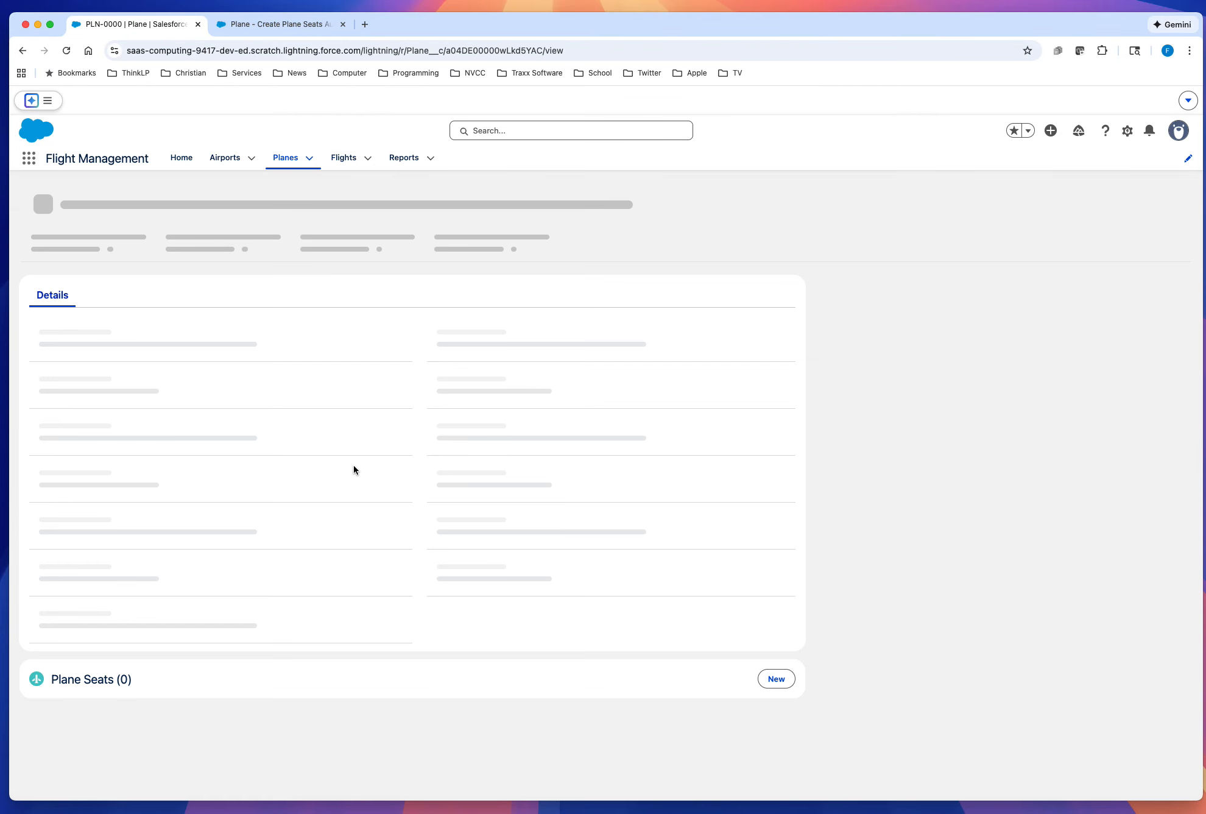
# Step: Copy the plane's record ID from the page address
pyautogui.click(501, 51)
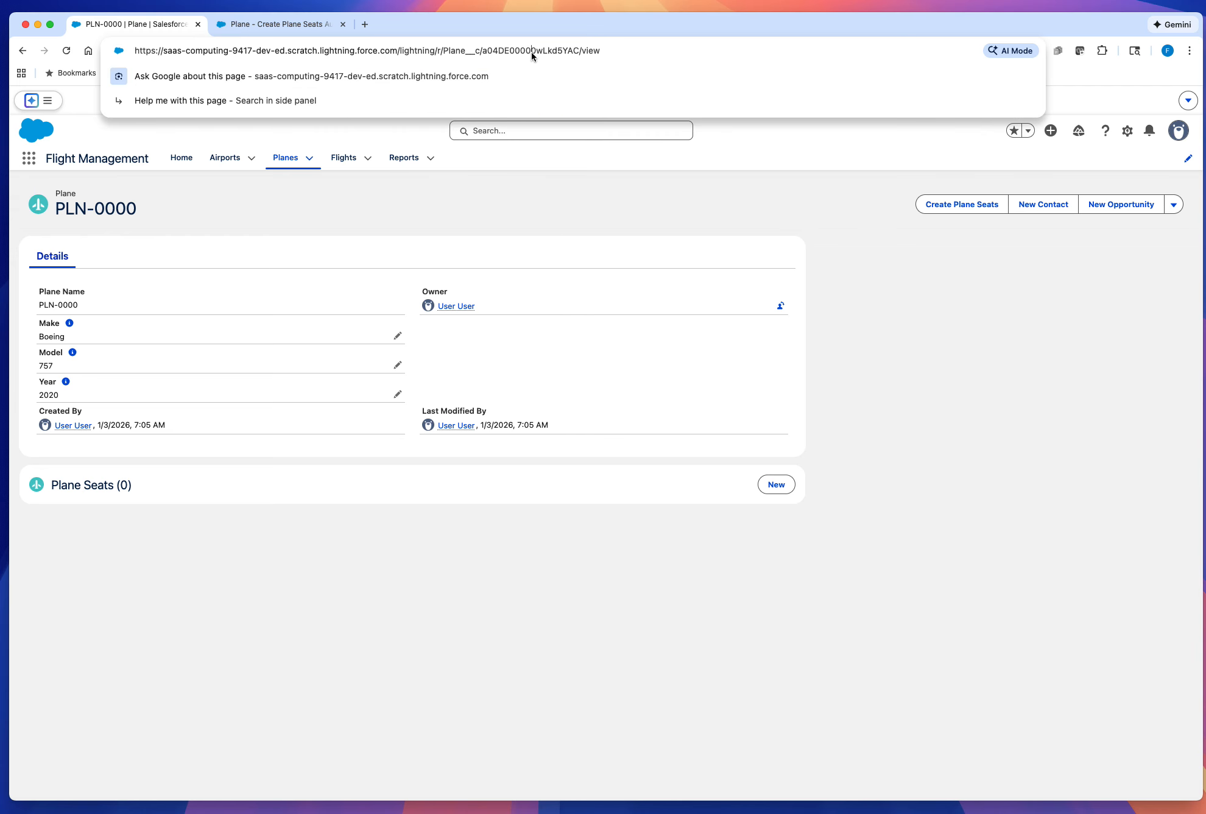
pyautogui.doubleClick(532, 51)
pyautogui.click(522, 236)
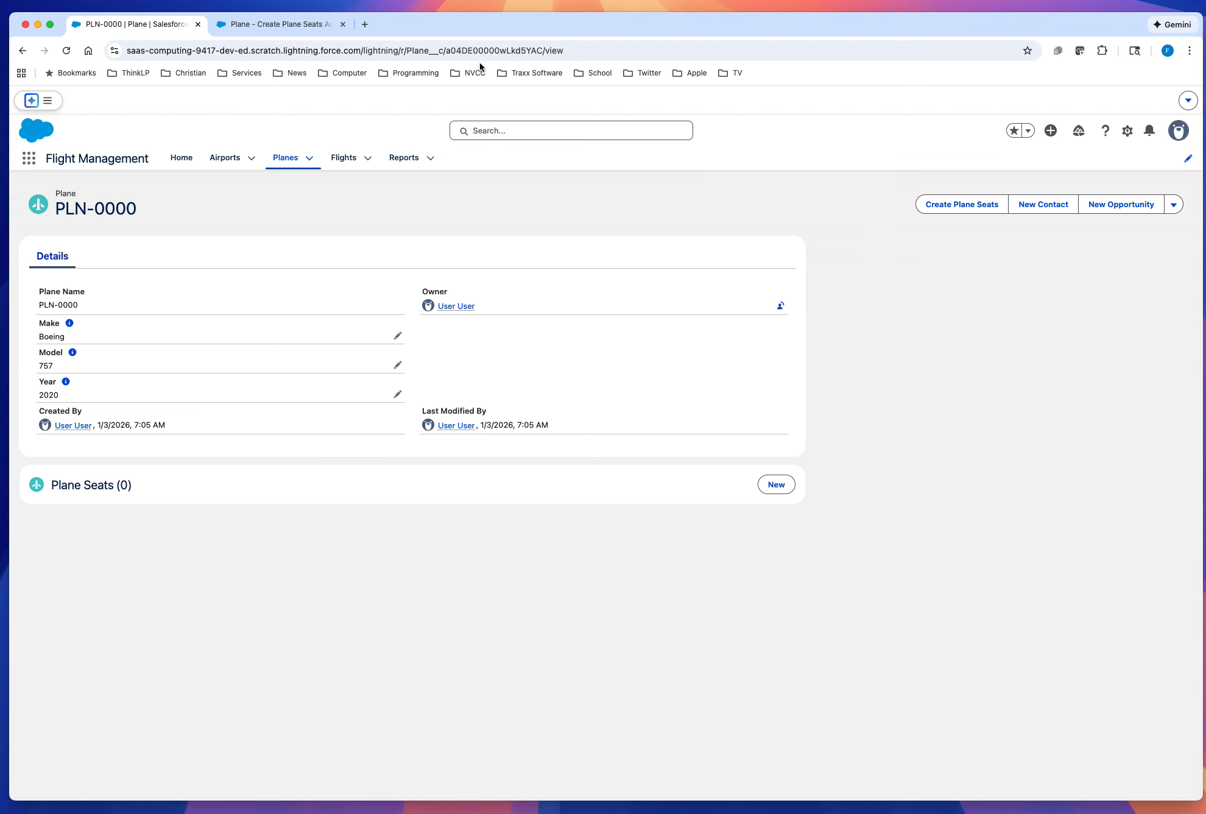
# Step: Debug the flow with the copied plane ID as recordId, submitting 5 first class, 5 business class and 10 economy rows
pyautogui.click(286, 24)
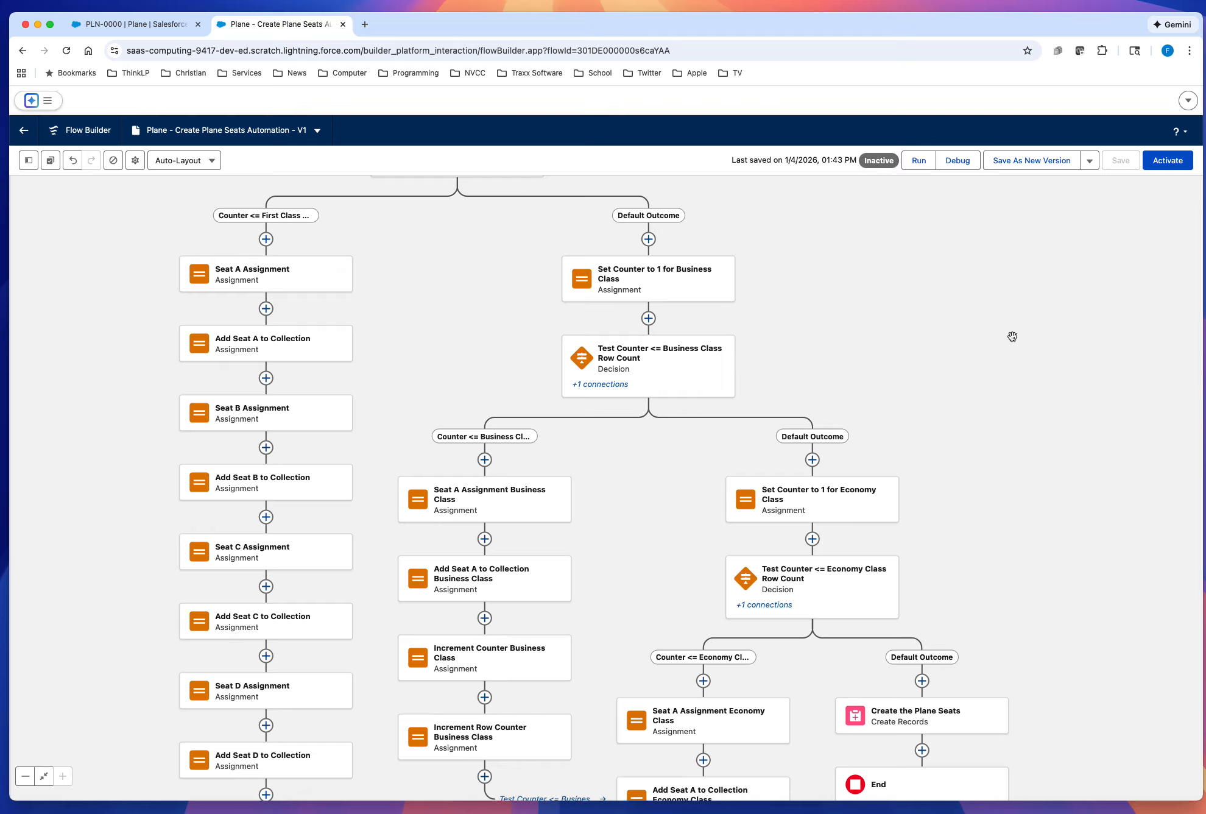
pyautogui.moveTo(1020, 360); pyautogui.dragTo(996, 215)
pyautogui.moveTo(939, 358); pyautogui.dragTo(972, 440)
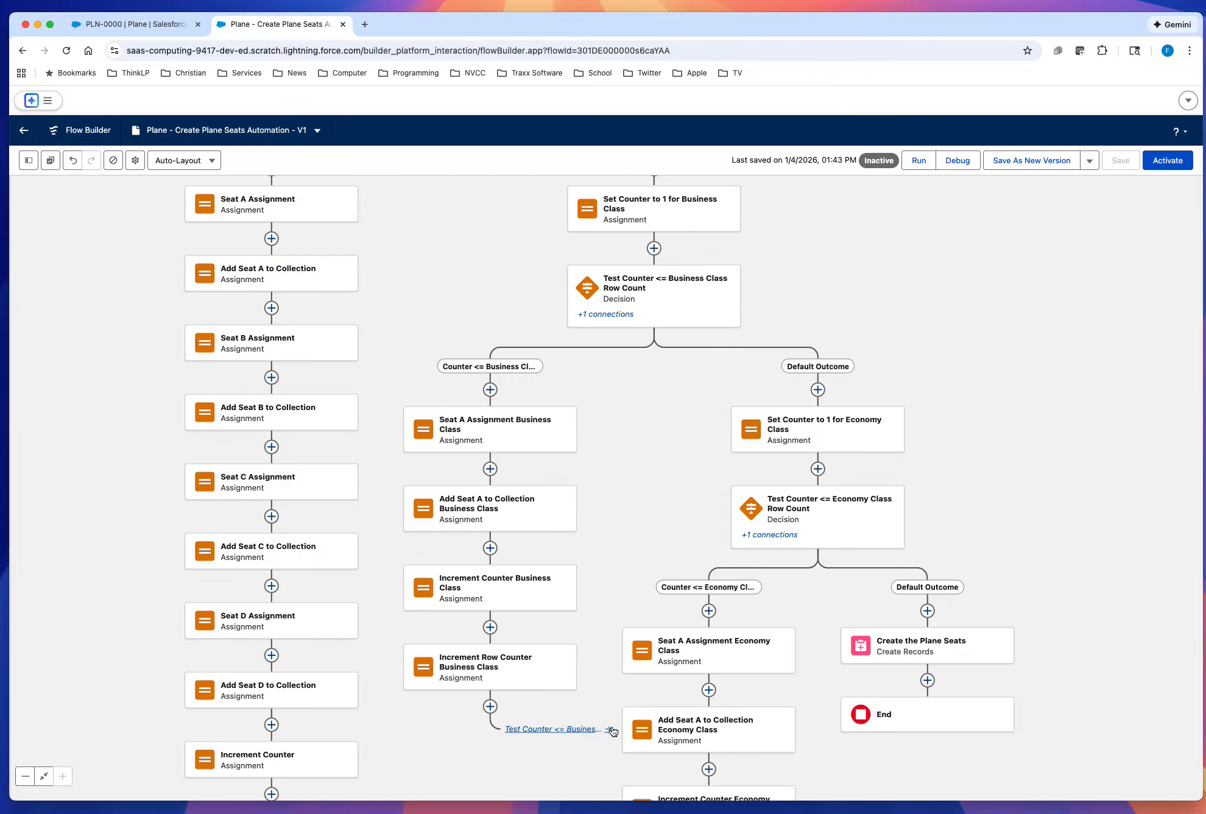
pyautogui.moveTo(1084, 529); pyautogui.dragTo(1047, 536)
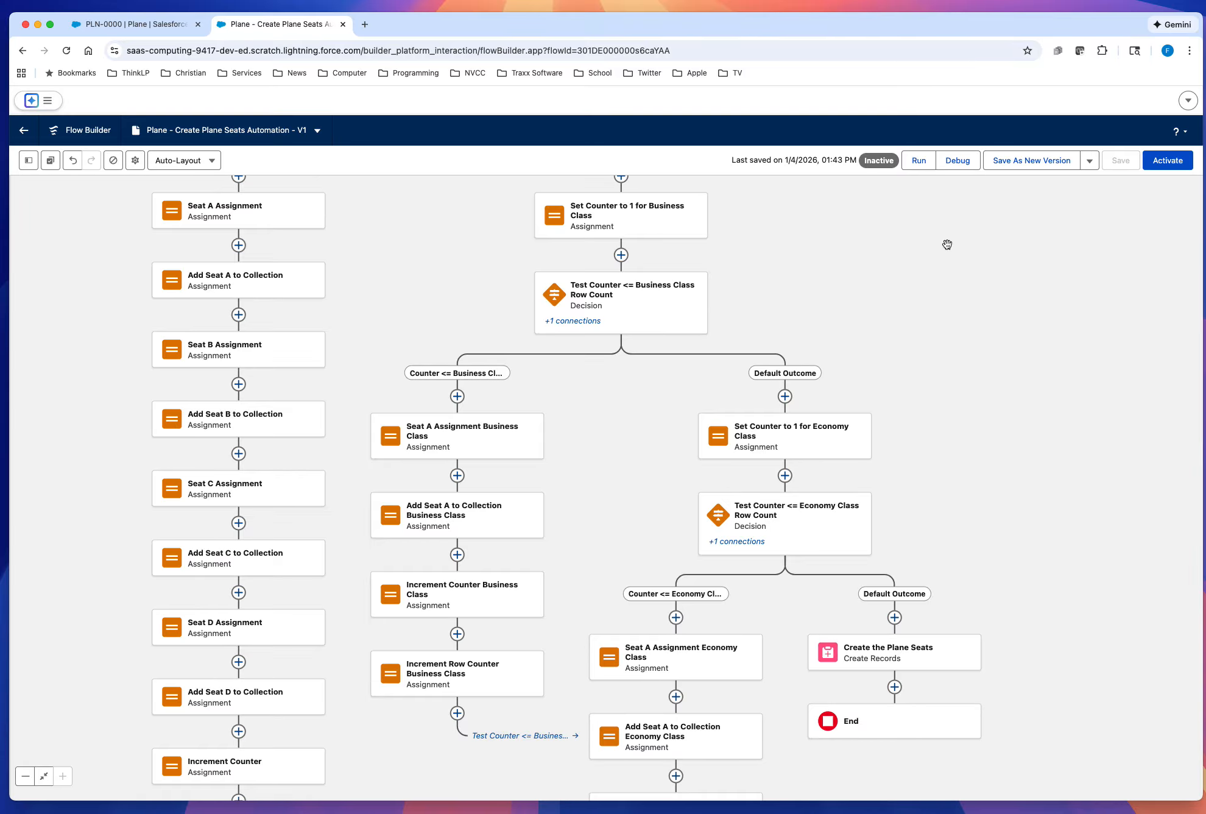
pyautogui.click(959, 162)
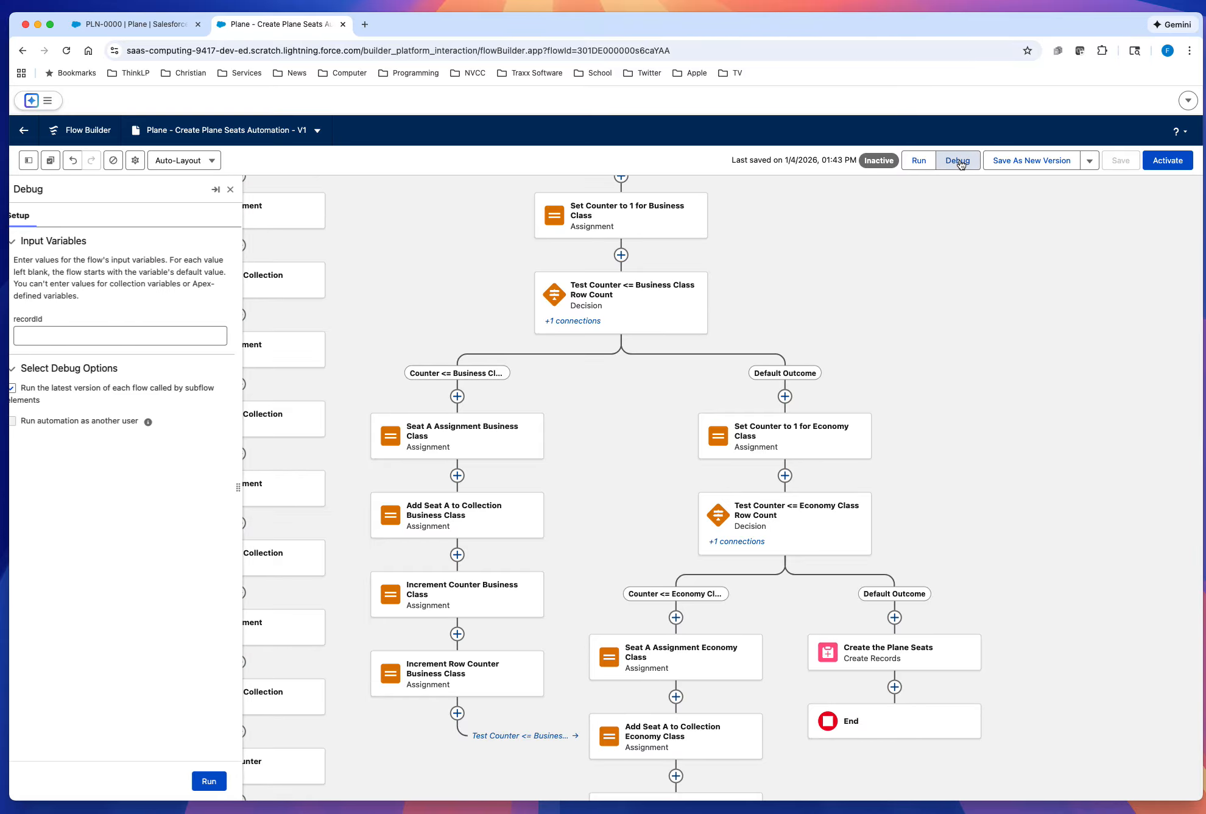
pyautogui.click(56, 337)
pyautogui.write('a04DE00000wLkd5YAC')
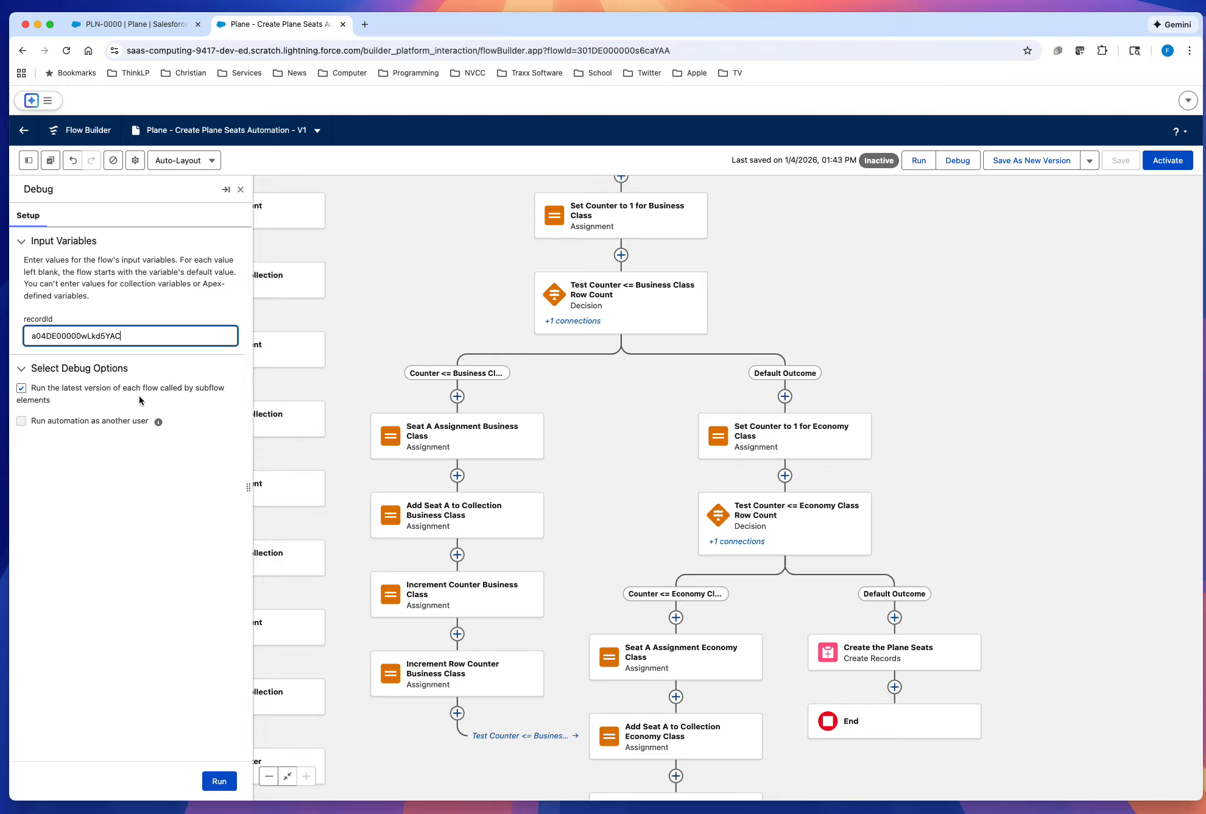
pyautogui.click(220, 780)
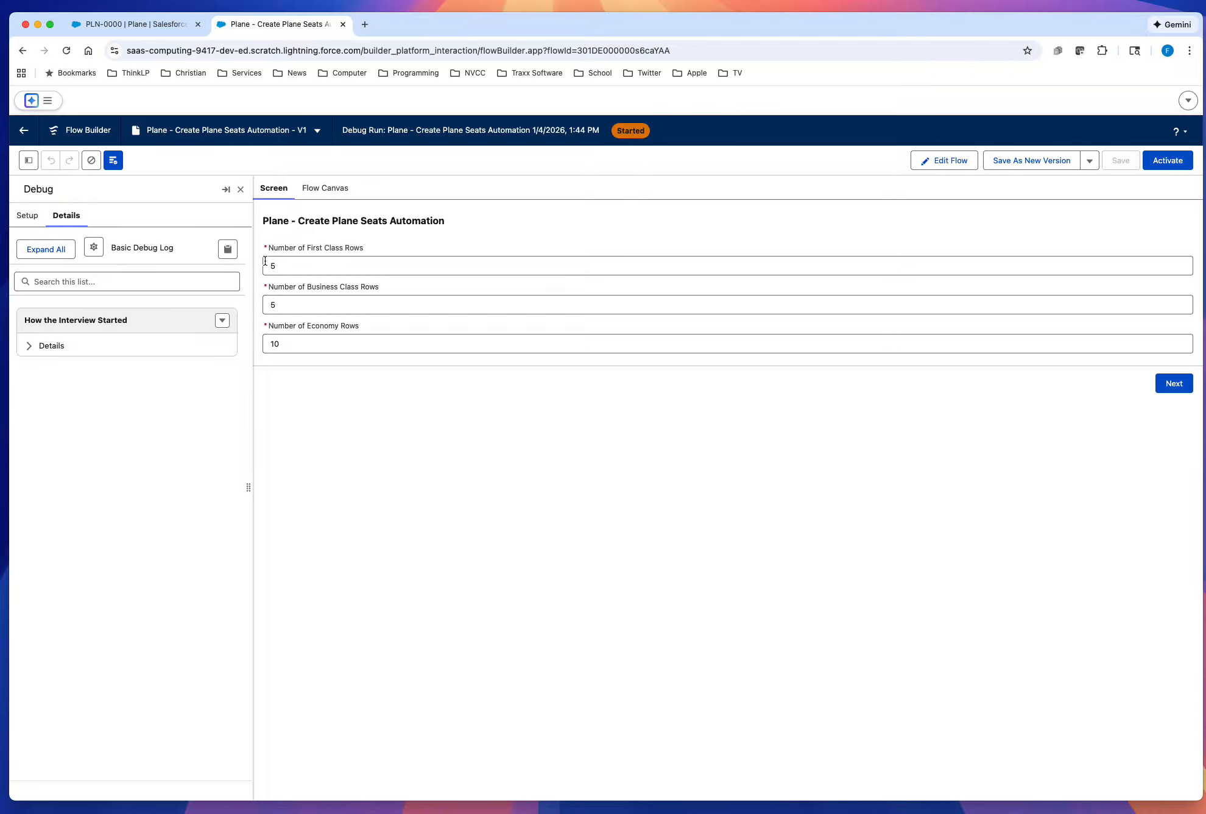
pyautogui.click(1174, 384)
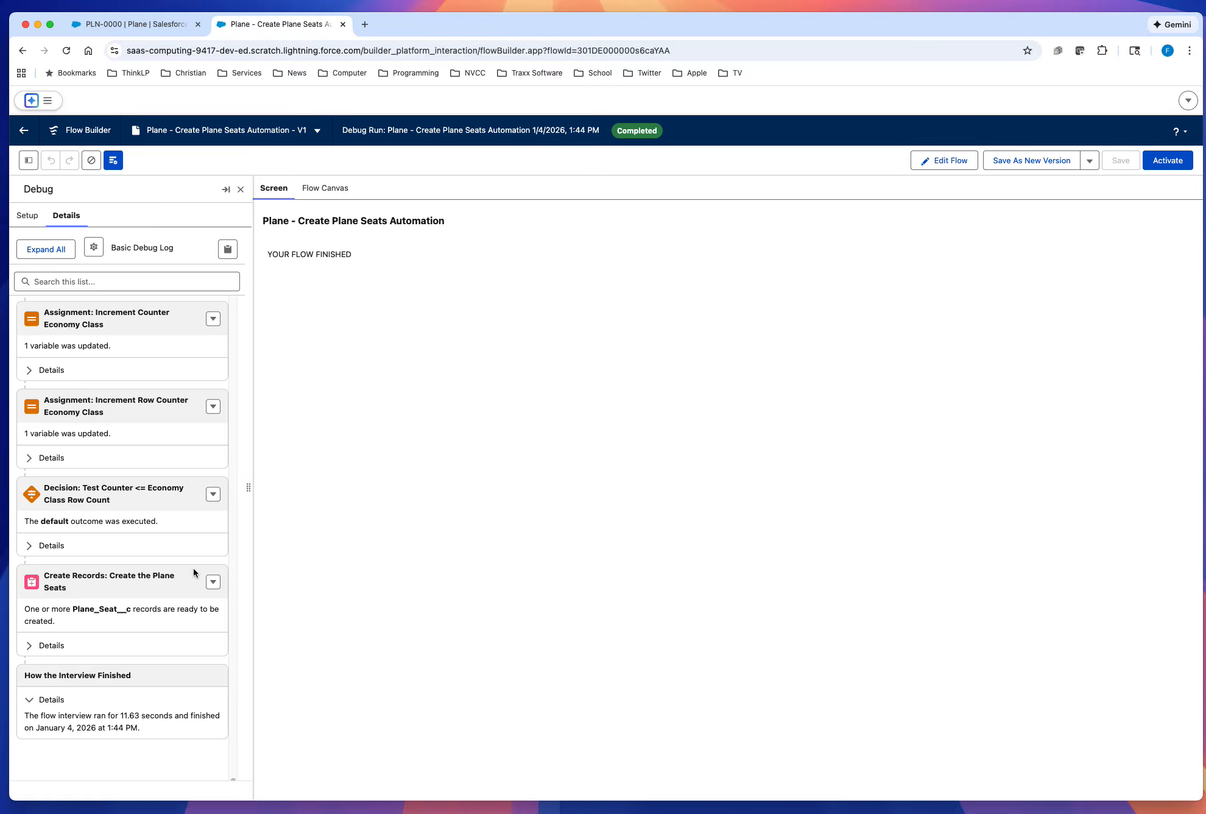
# Step: Reload the PLN-0000 record and examine the row, seat type, letter and position of all its plane seats
pyautogui.click(109, 23)
pyautogui.click(67, 51)
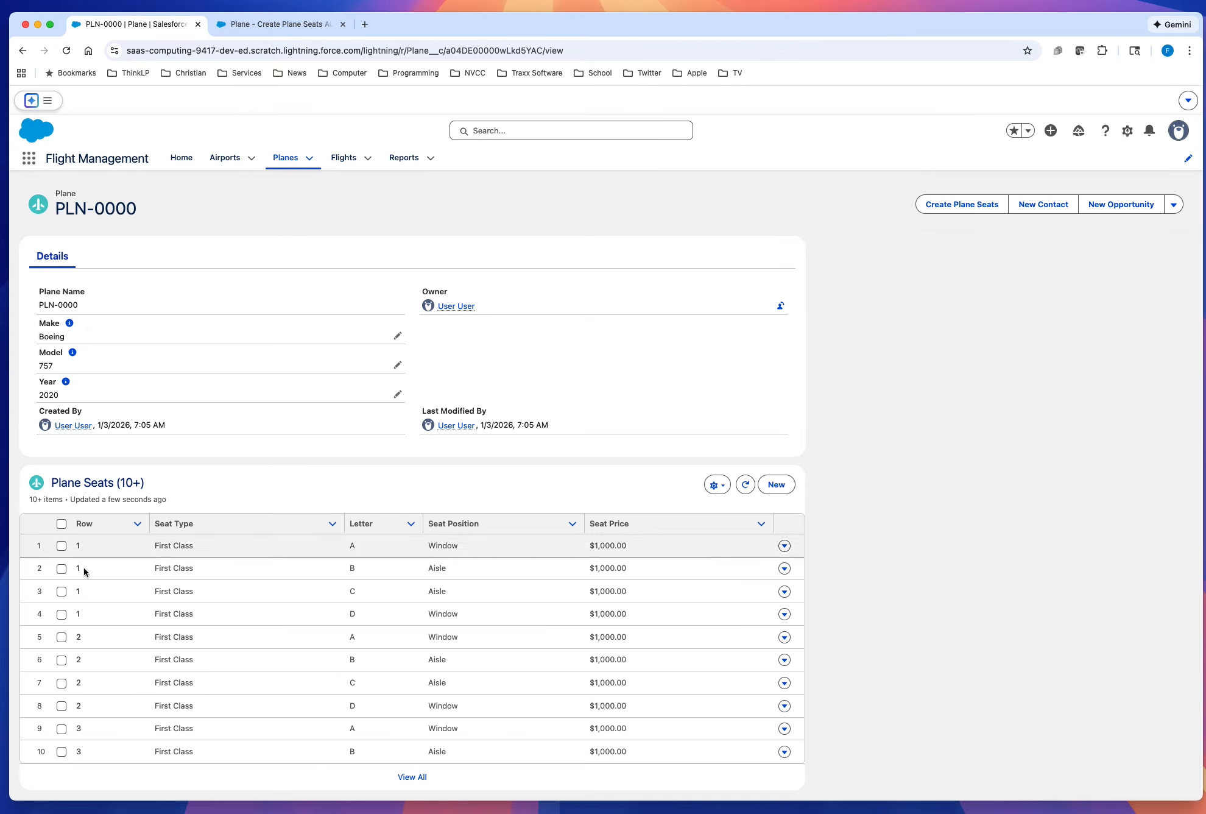
pyautogui.click(409, 777)
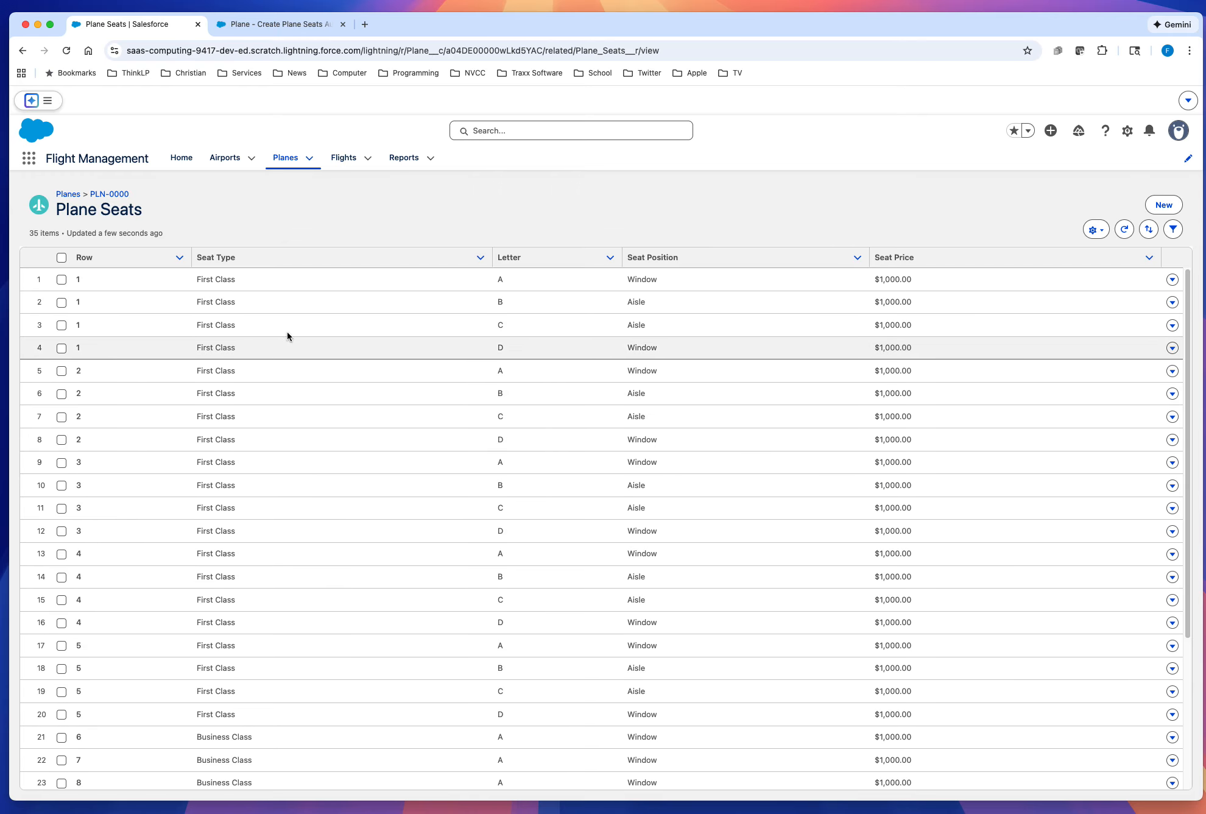
pyautogui.moveTo(444, 207); pyautogui.dragTo(464, 176)
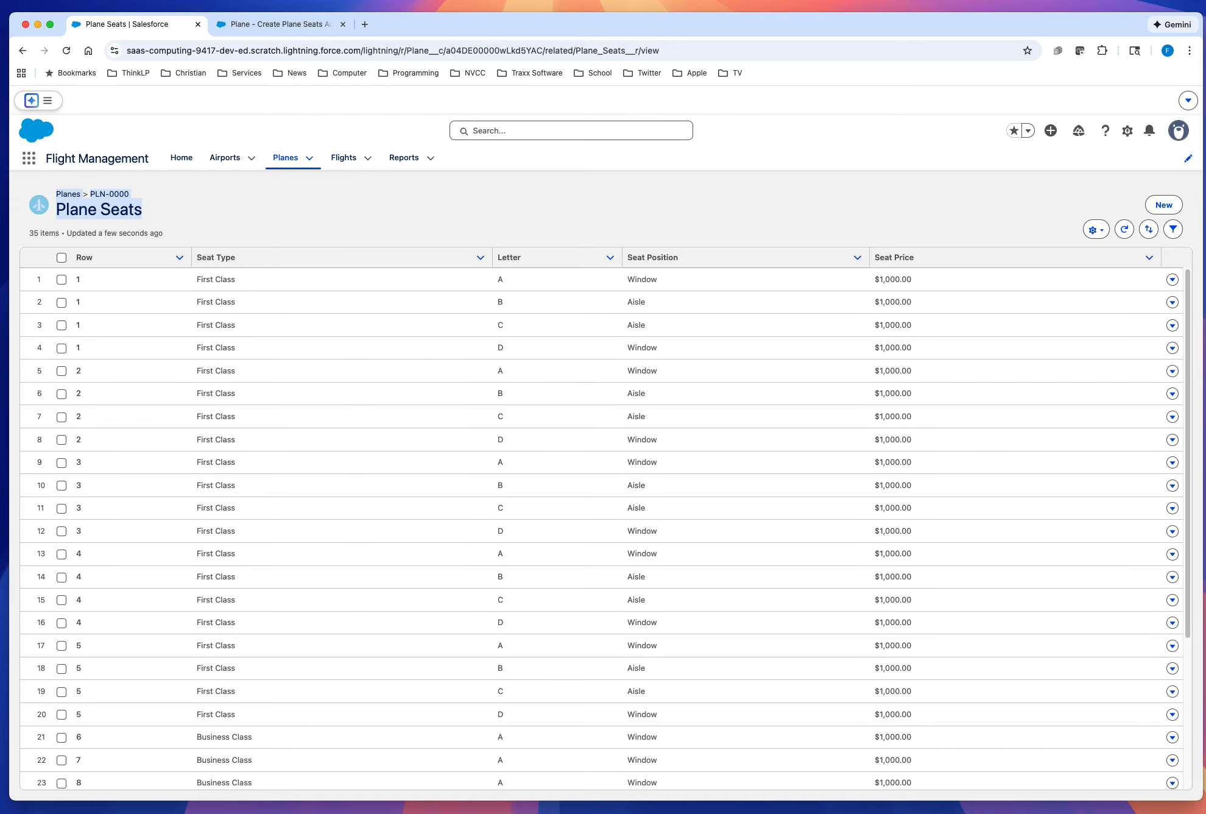
pyautogui.scroll(-3, 733, 596)
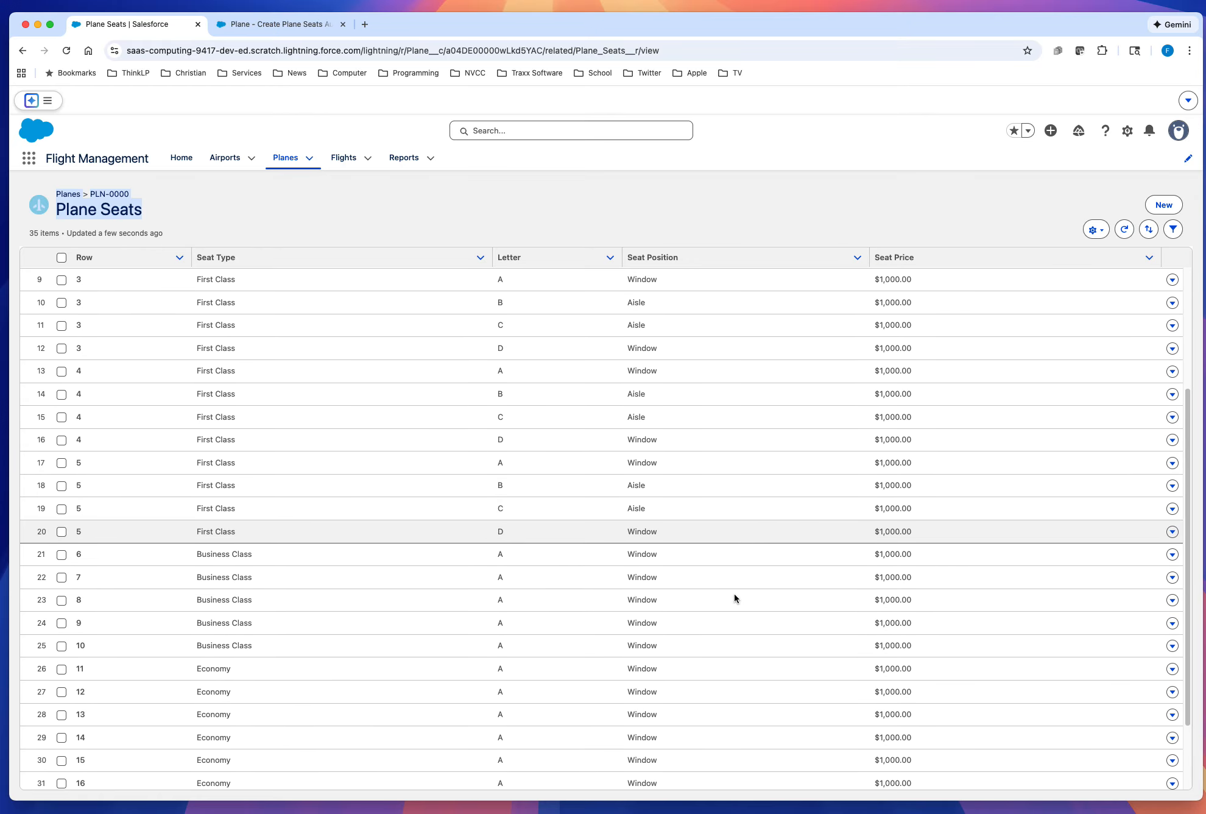
pyautogui.scroll(-2, 735, 597)
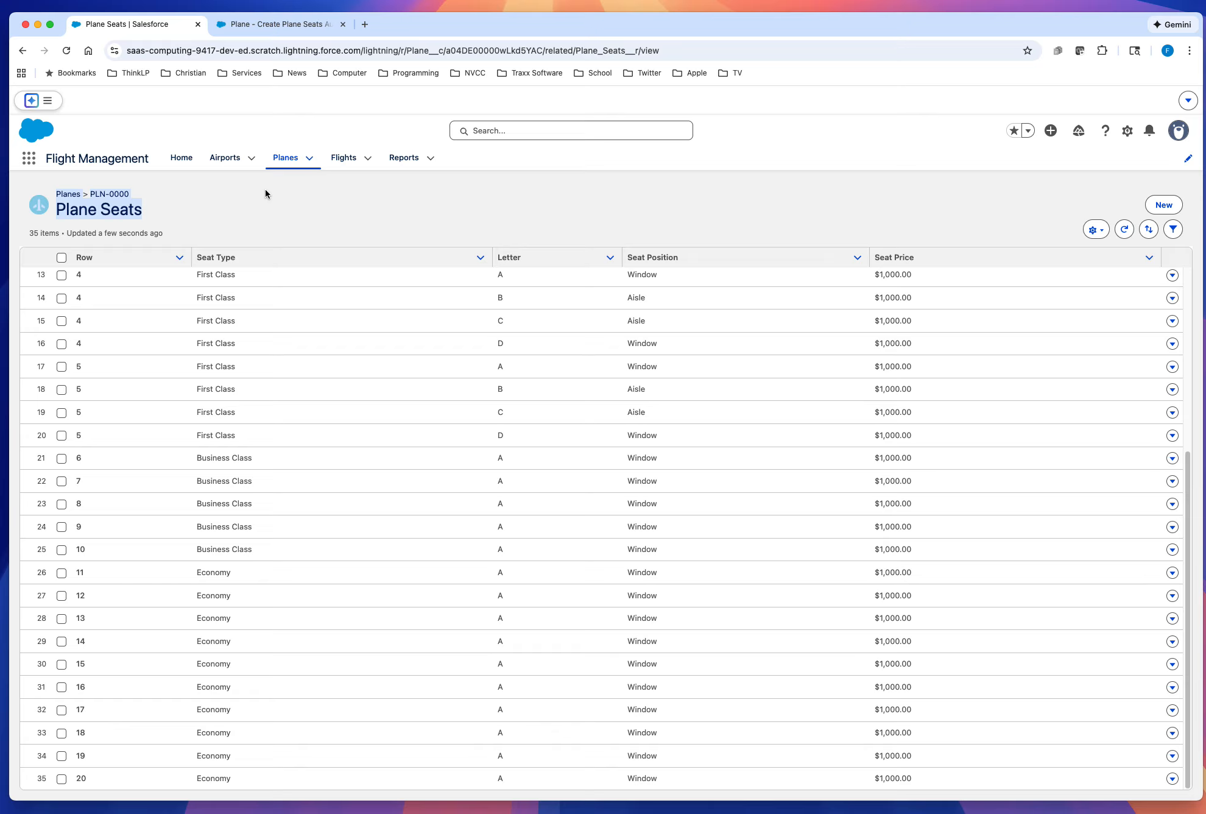
# Step: Return to the plane record, and reopen the Plane - Create Plane Seats Automation flow for editing after its debug run
pyautogui.click(120, 194)
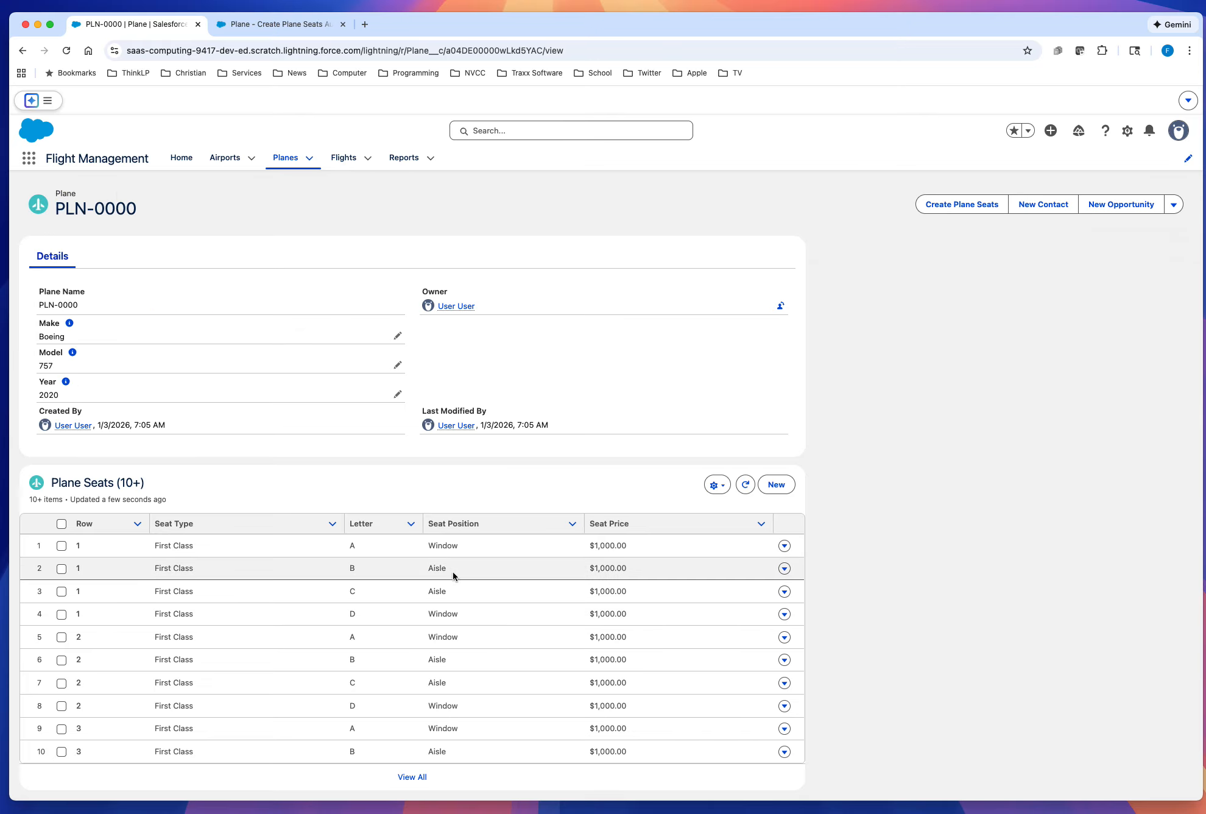
pyautogui.click(271, 24)
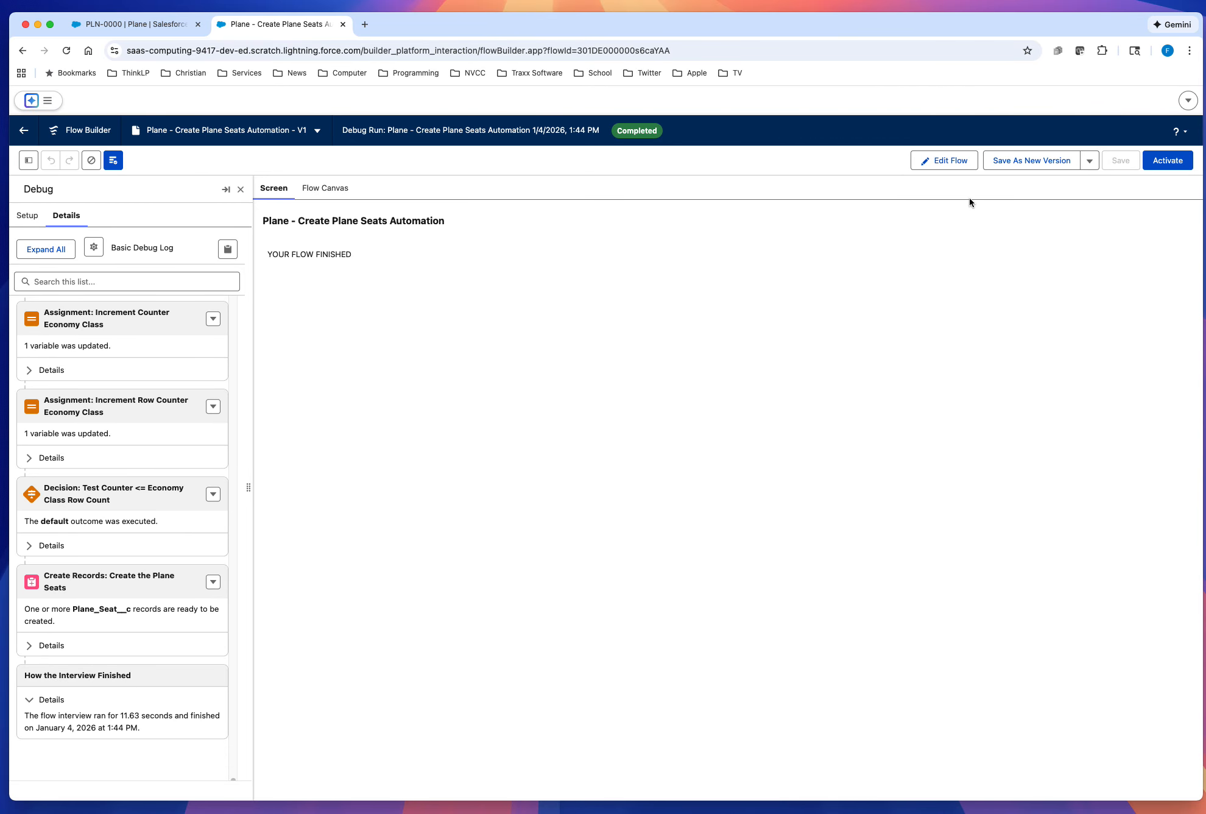
pyautogui.click(948, 163)
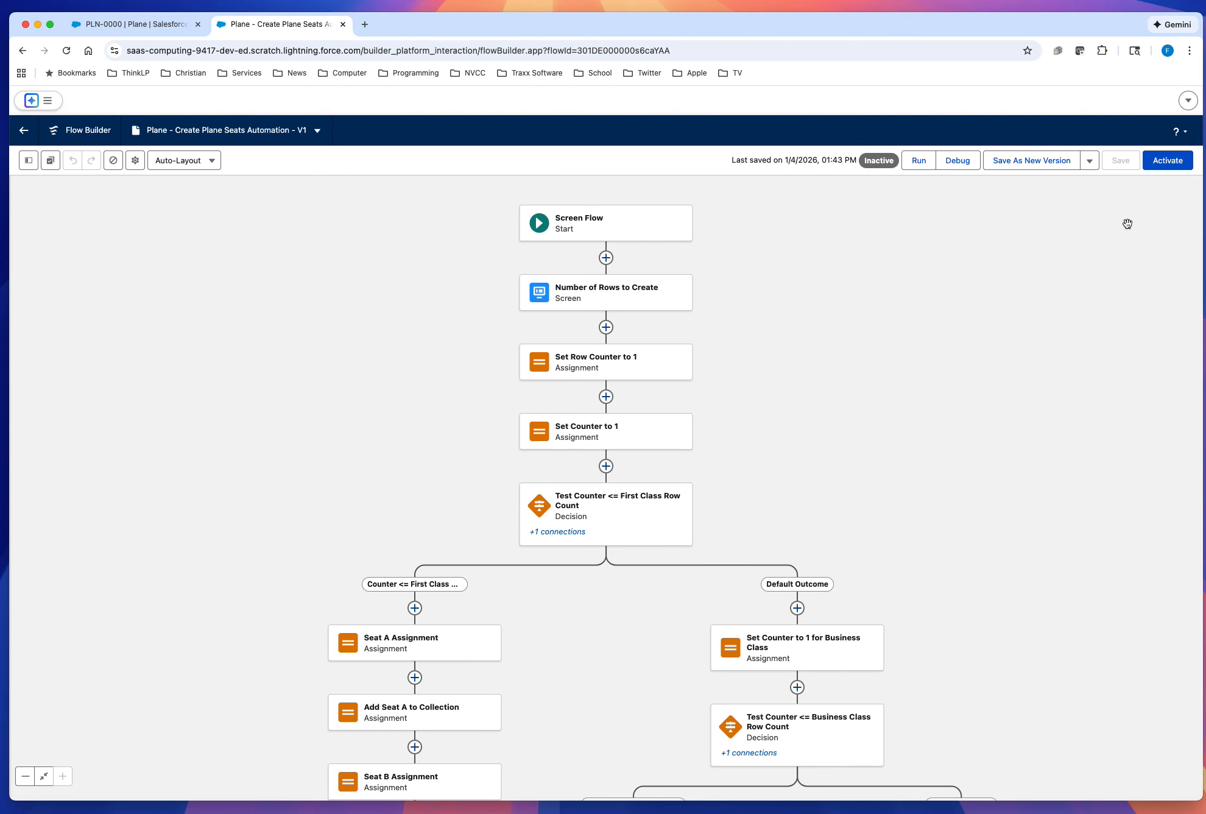
# Step: Examine the finished flow from the first class decision through the business and economy class loops to the Create the Plane Seats element
pyautogui.moveTo(882, 472); pyautogui.dragTo(860, 199)
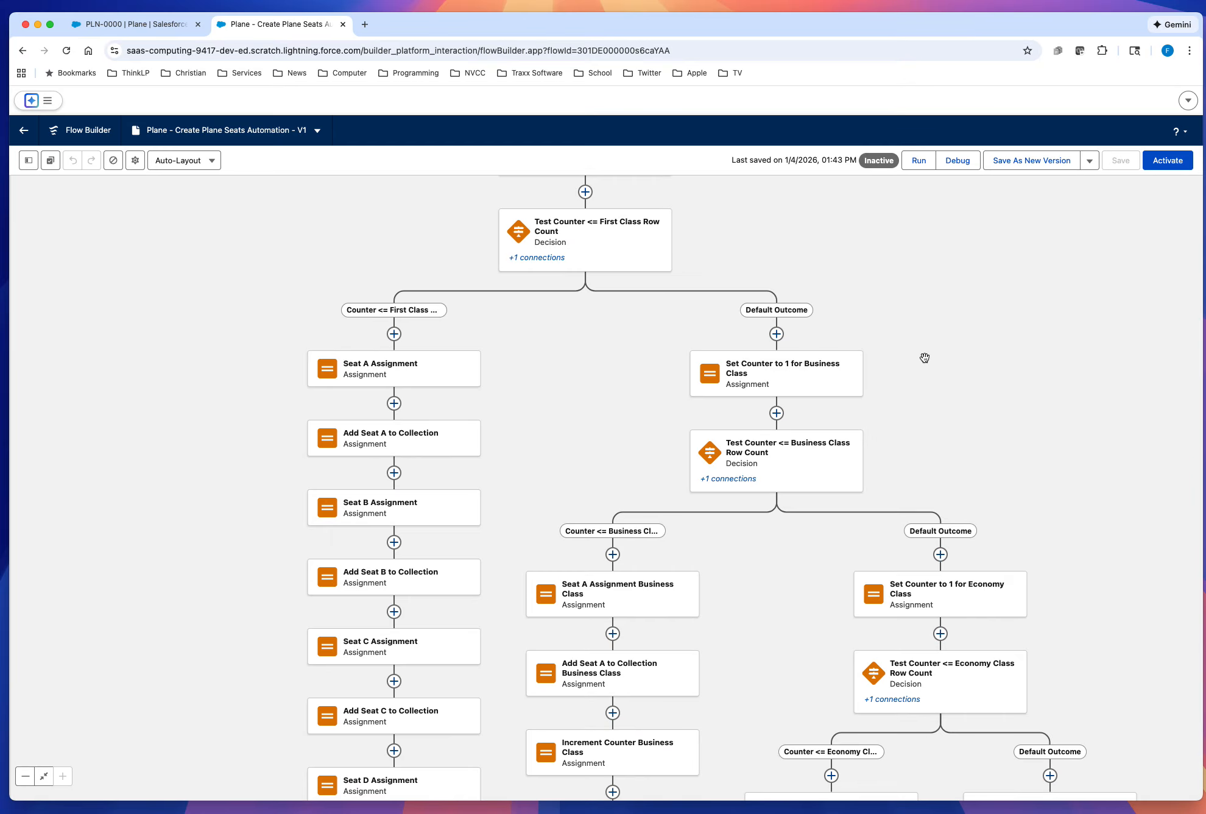
pyautogui.moveTo(1036, 495); pyautogui.dragTo(1076, 617)
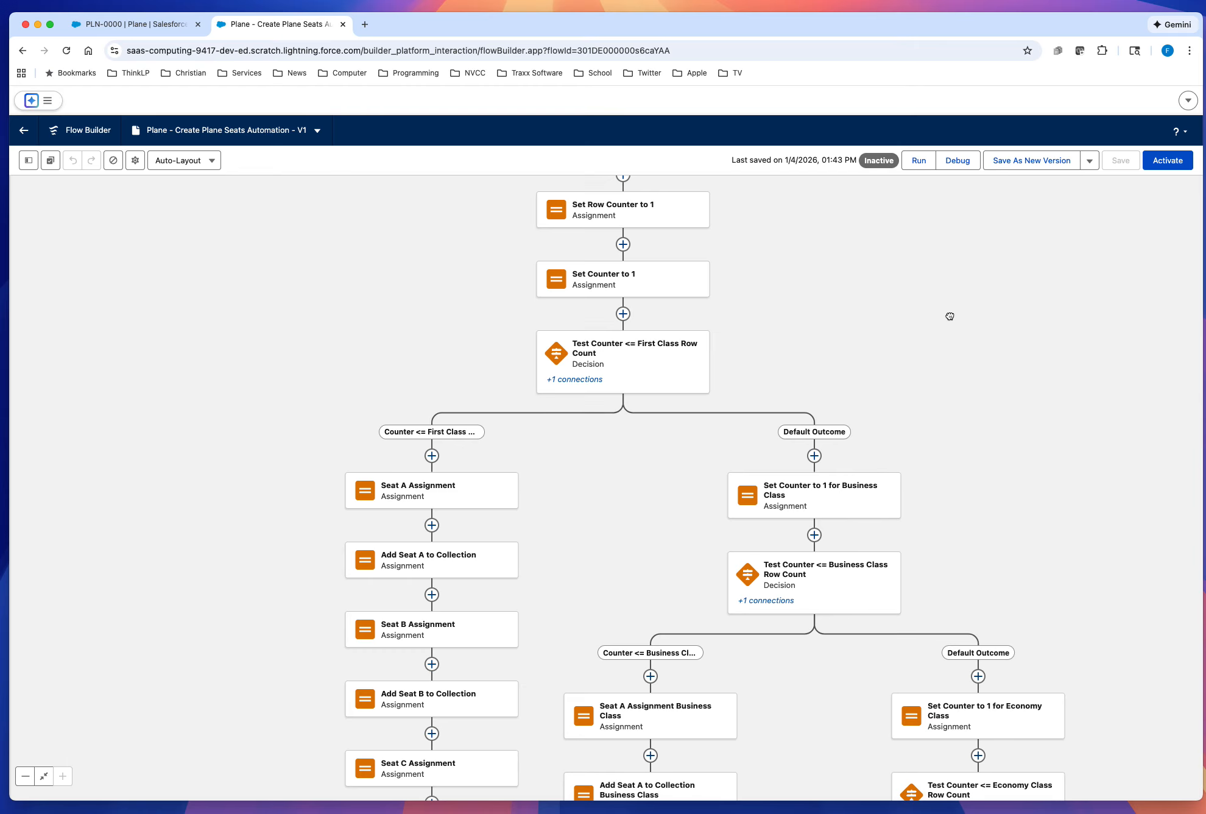
pyautogui.moveTo(947, 315); pyautogui.dragTo(877, 181)
pyautogui.moveTo(1010, 452); pyautogui.dragTo(965, 233)
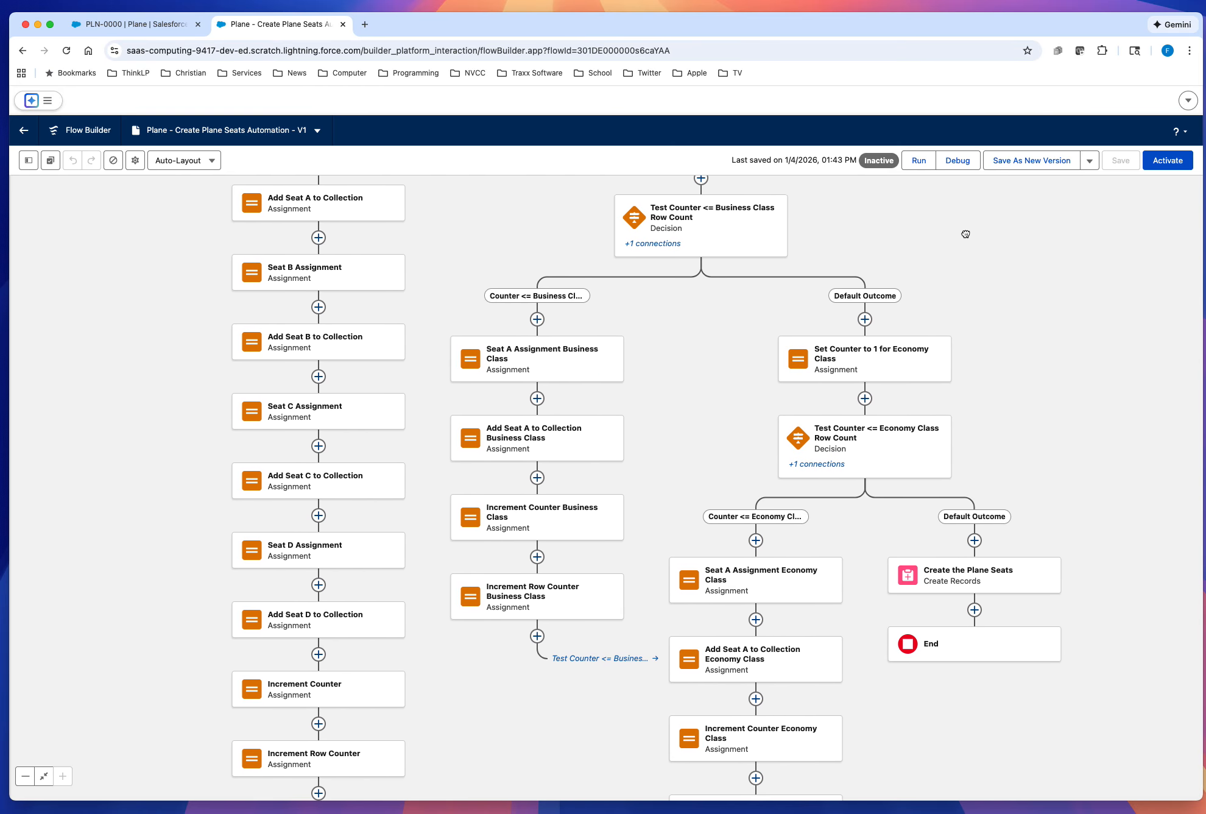
pyautogui.moveTo(1027, 345); pyautogui.dragTo(1022, 328)
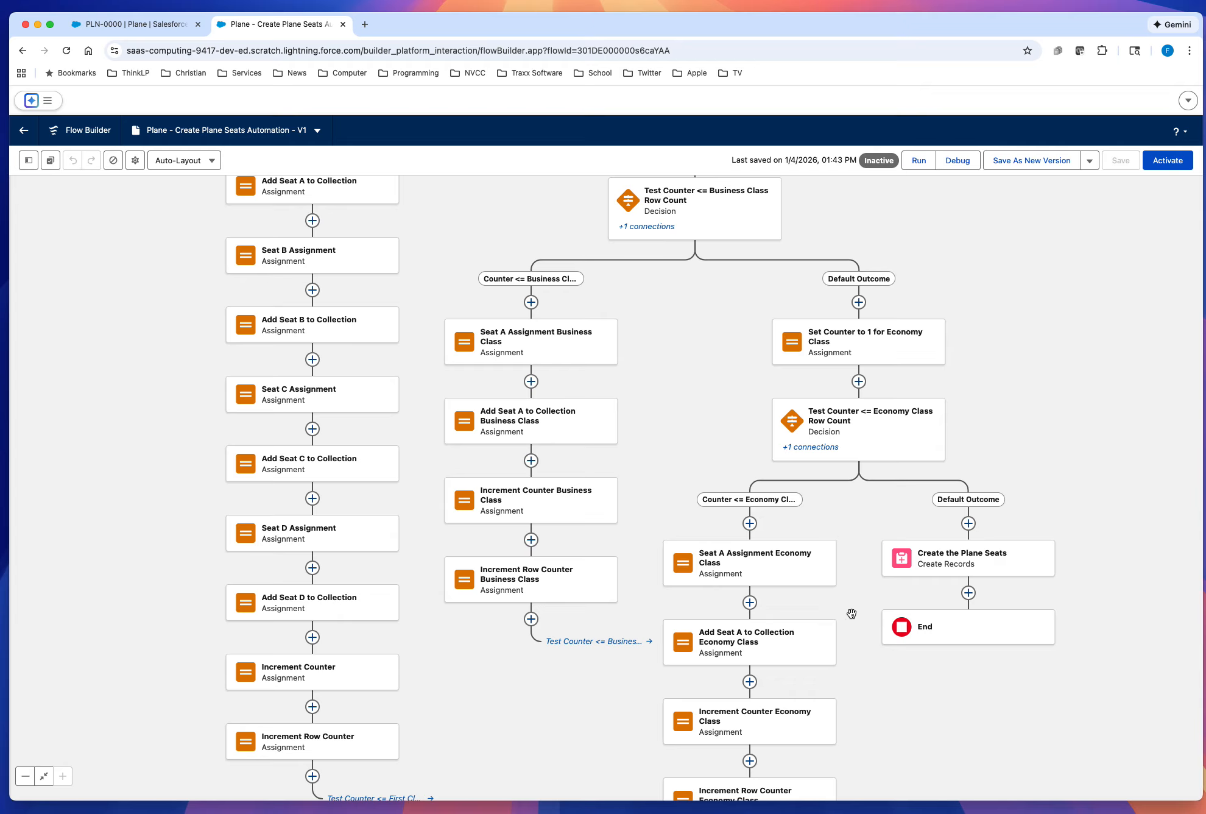
pyautogui.scroll(-5, 950, 749)
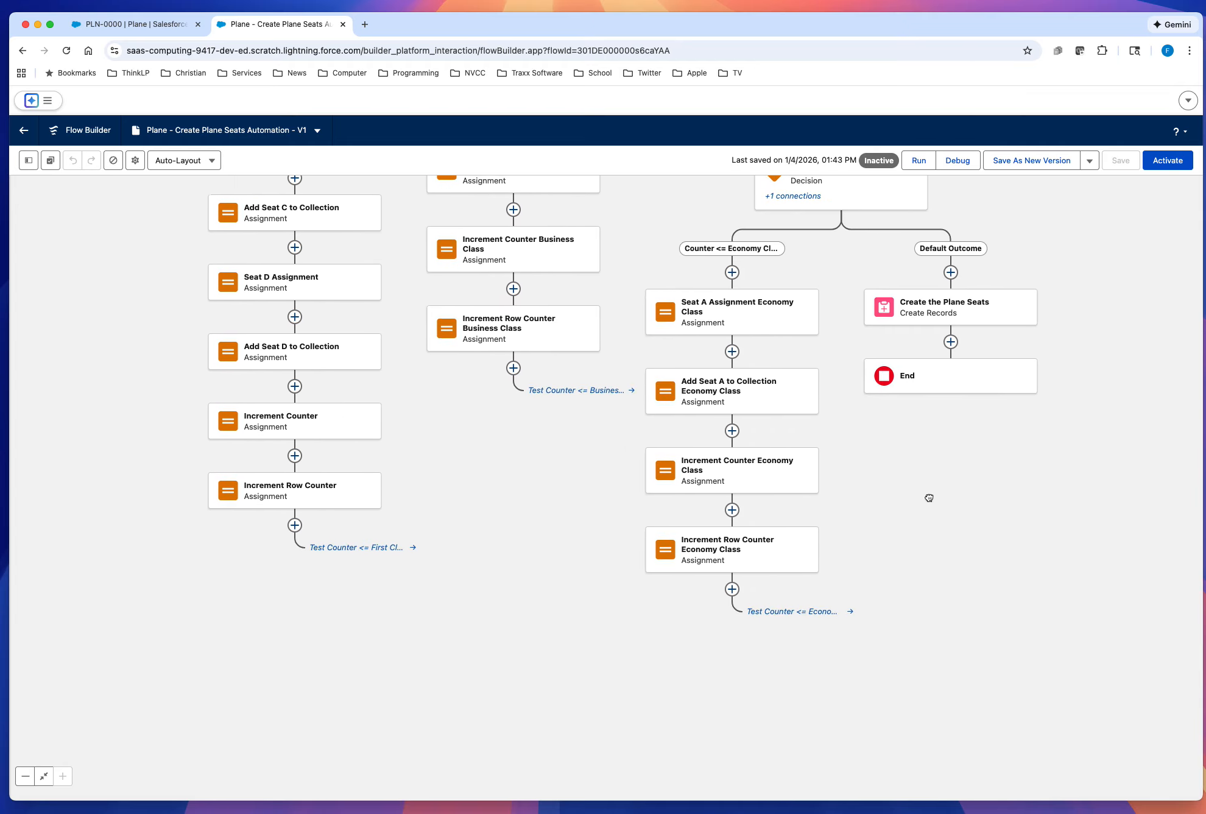
pyautogui.moveTo(914, 564); pyautogui.dragTo(912, 571)
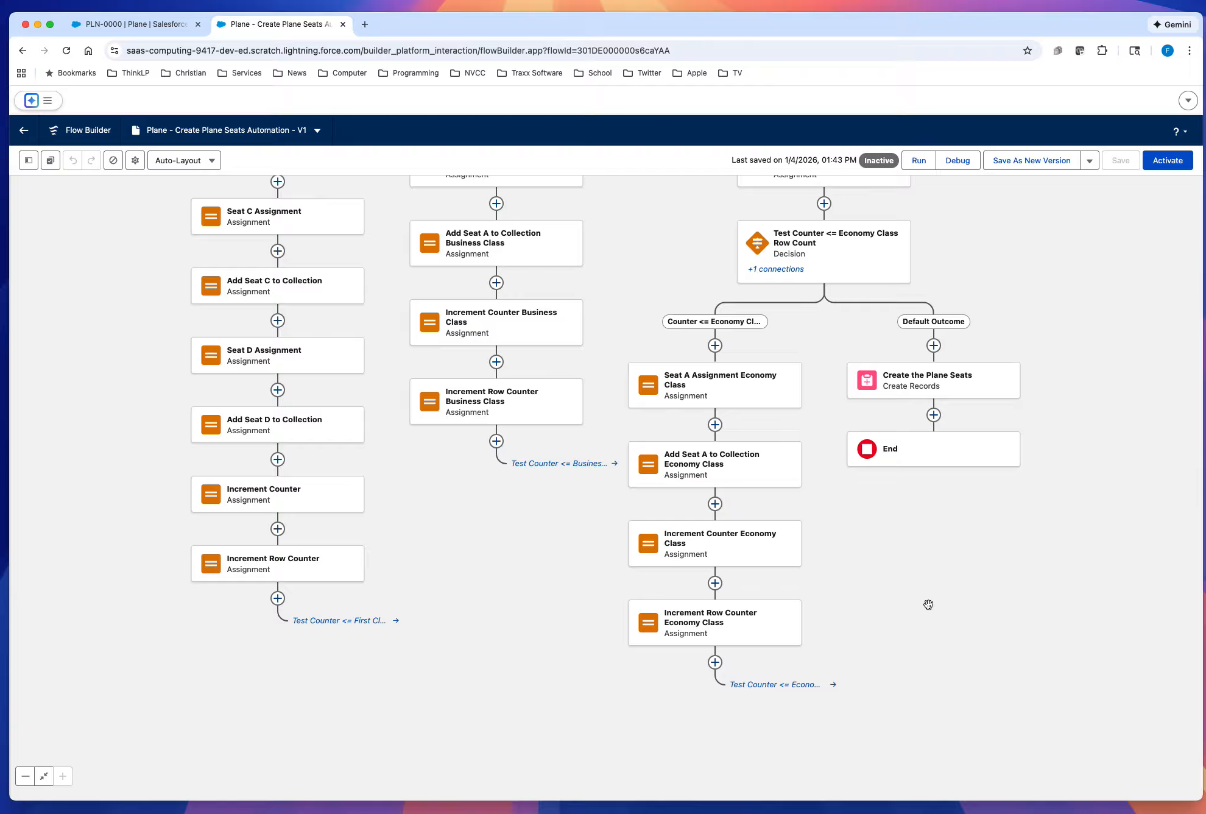
pyautogui.moveTo(916, 579); pyautogui.dragTo(965, 646)
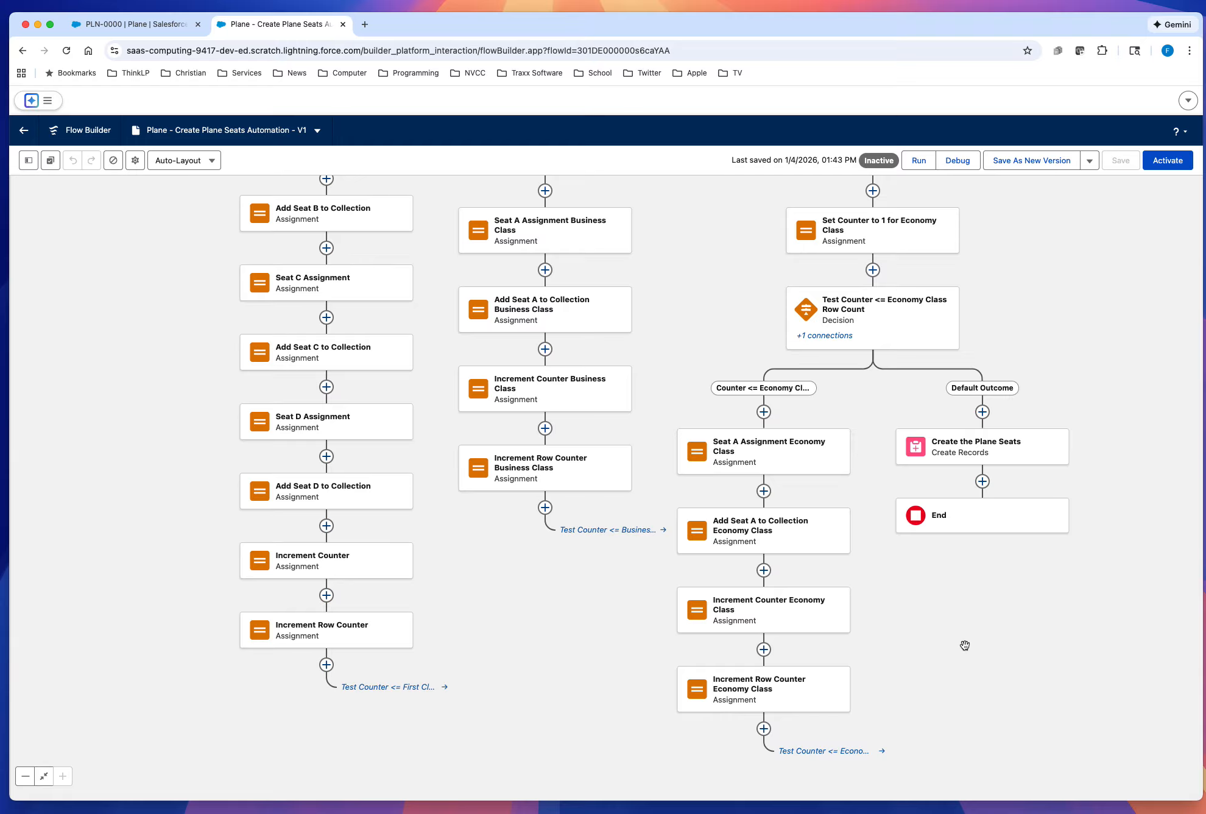